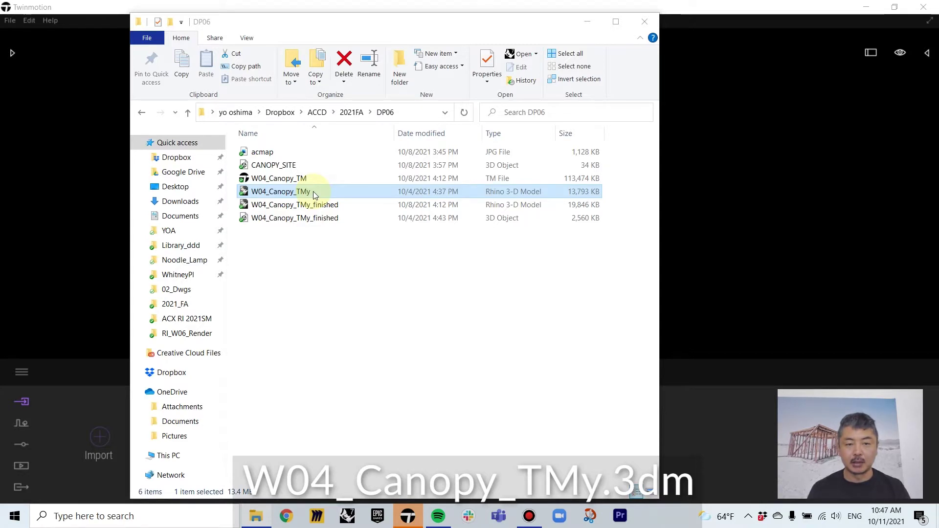
Step: Open the W04_Canopy_TMy Rhino model and maximize the Perspective viewport with the canopy in close view
double_click(313, 192)
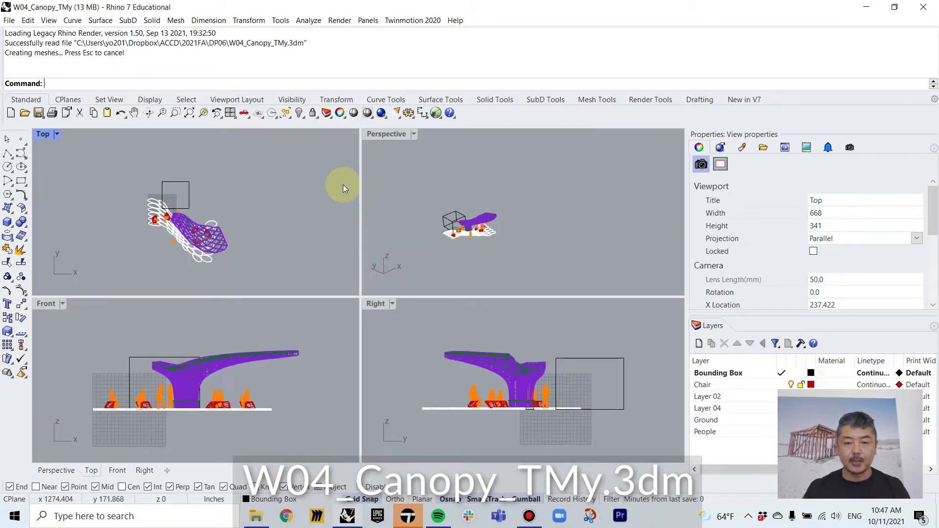
right_click_drag(401, 147, 421, 170)
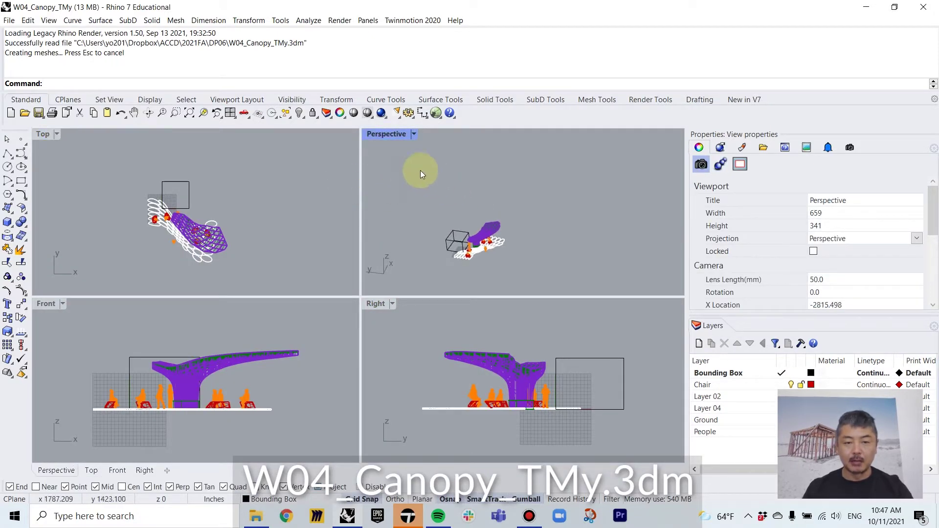
double_click(389, 134)
right_click_drag(351, 289, 435, 236, "shift")
right_click_drag(314, 304, 442, 271)
scroll(413, 285, "up", 5)
scroll(433, 263, "up", 4)
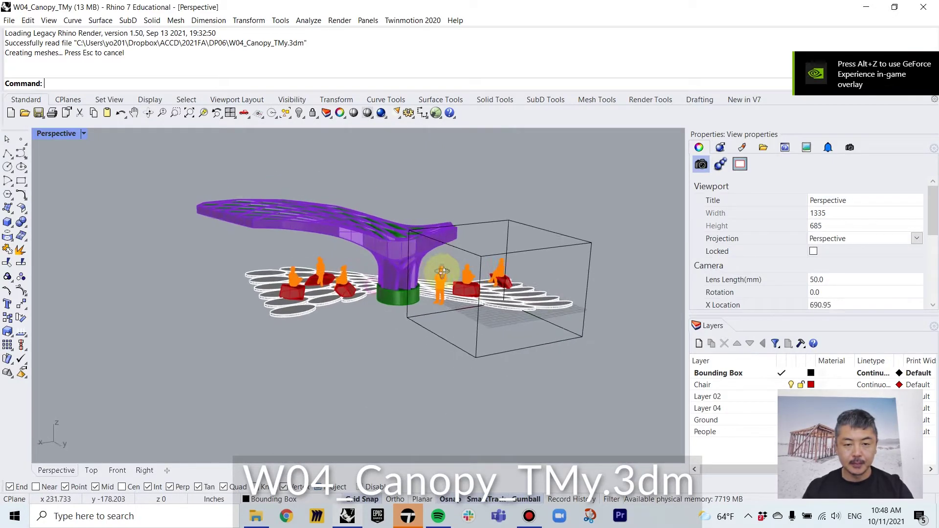
Step: Examine the canopy model's object groups, including the paving discs, canopy structure, base, chairs and people
right_click_drag(360, 277, 406, 281)
scroll(331, 290, "up", 5)
right_click_drag(329, 285, 321, 256)
left_click(314, 313)
left_click(391, 325)
scroll(411, 275, "up", 3)
left_click(436, 325)
left_click(327, 267, "shift")
left_click(363, 215)
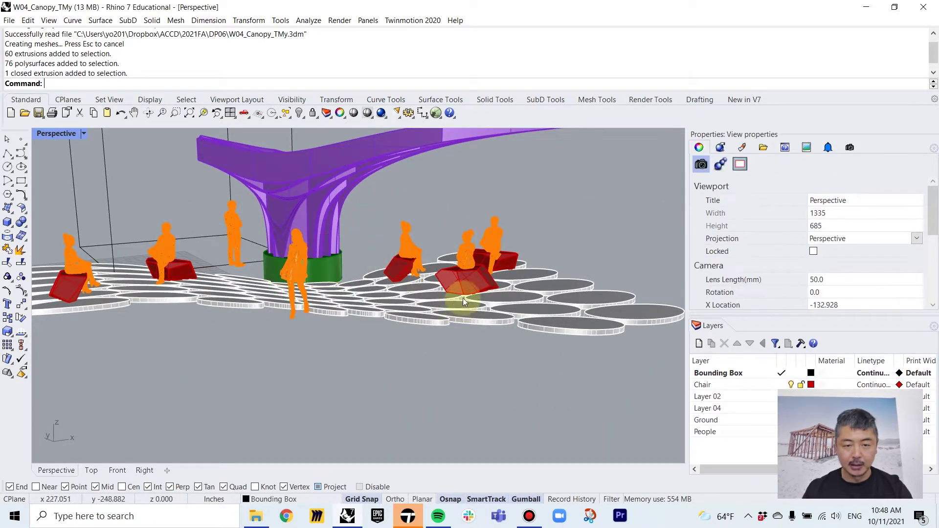
right_click_drag(532, 222, 519, 241)
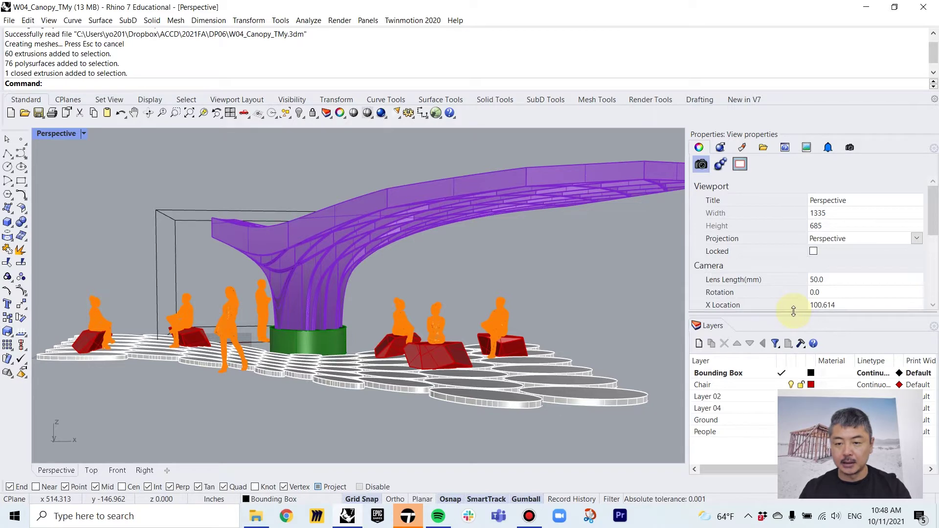
Step: Enlarge the layer list, magnify the screen to 200% on Layer 02 and narrow the Material column
left_click_drag(793, 311, 793, 305)
left_click_drag(790, 216, 791, 218)
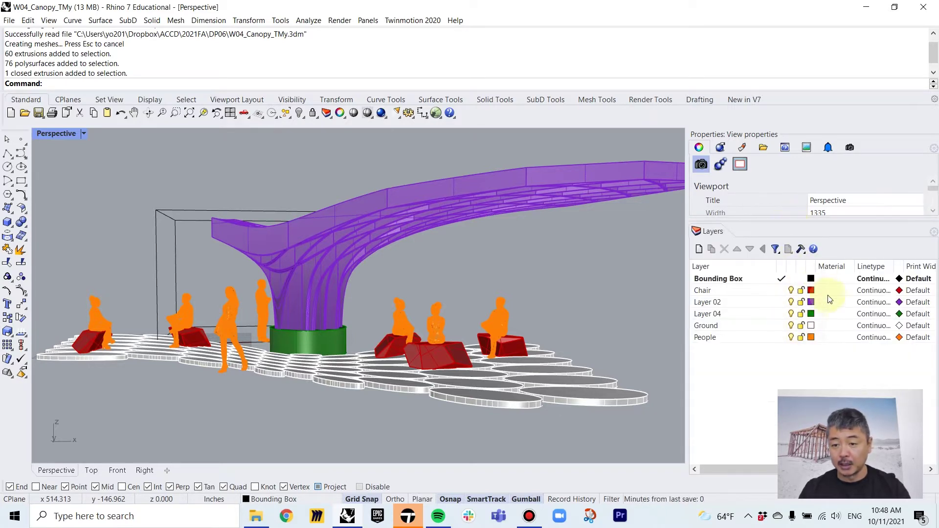
left_click(822, 302)
key("super+plus")
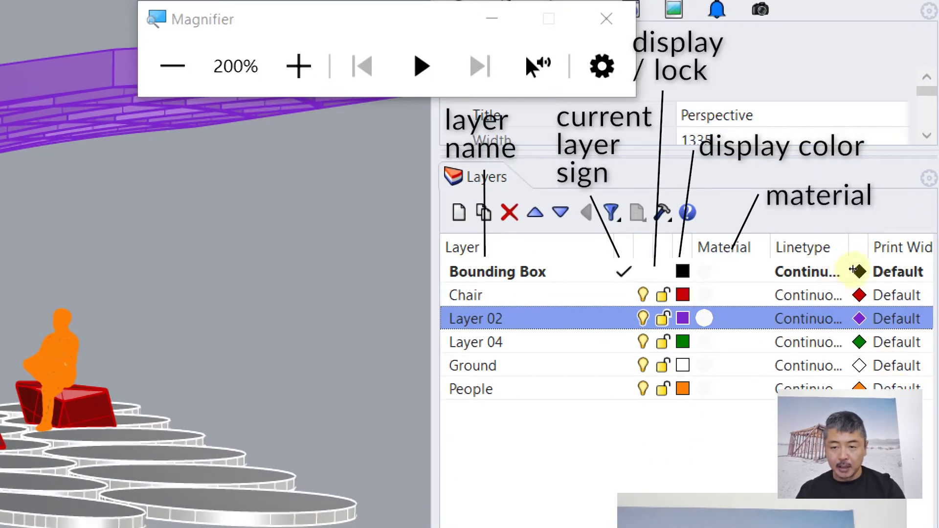
left_click_drag(856, 267, 836, 266)
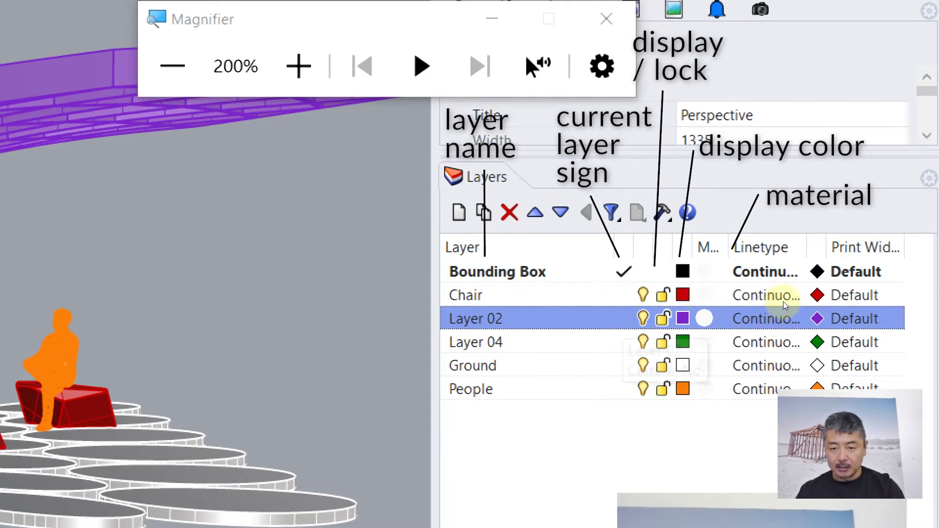
Step: Try a paler purple as Layer 02's display color and undo the change
left_click(812, 302)
left_click_drag(659, 277, 674, 280)
left_click(655, 395)
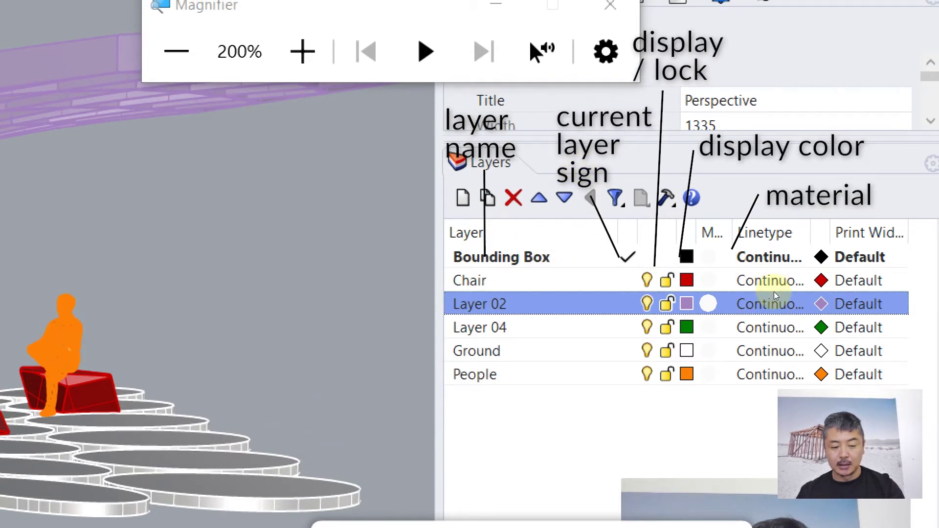
key("ctrl+z")
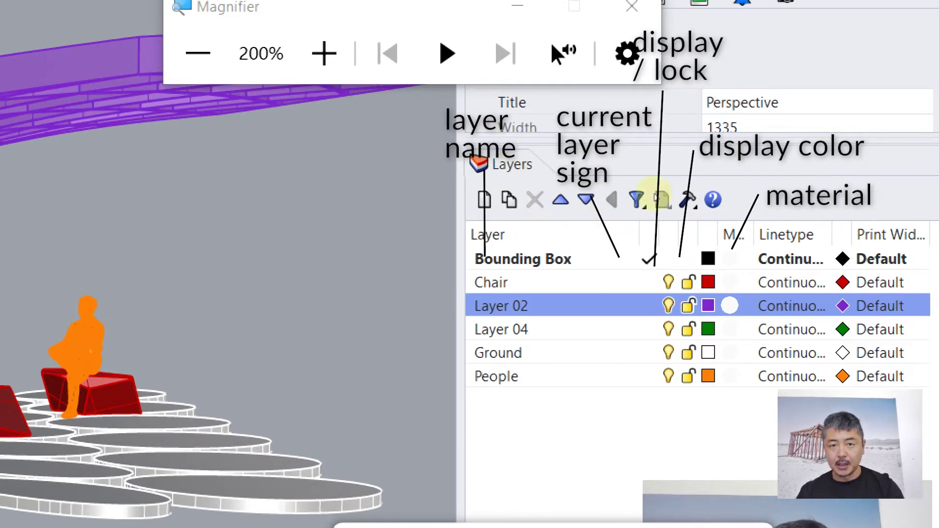
Step: Widen the Material column and assign Layer 02 a Metal material colored red (RGB 238, 0, 0)
mouse_move(826, 295)
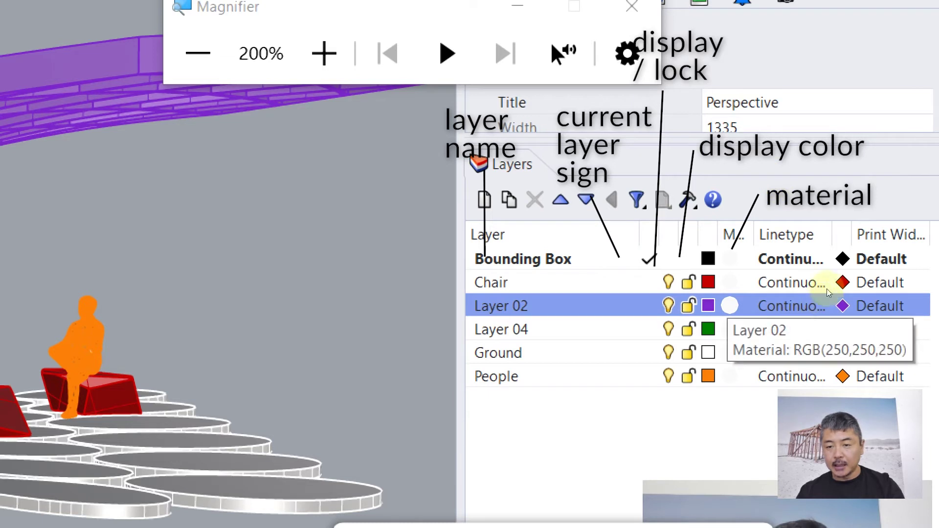
left_click_drag(833, 268, 853, 268)
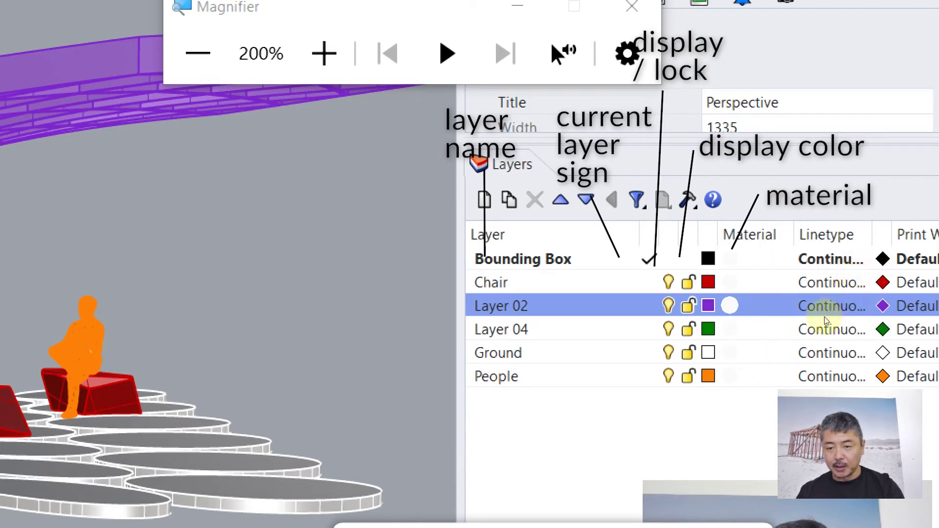
mouse_move(823, 304)
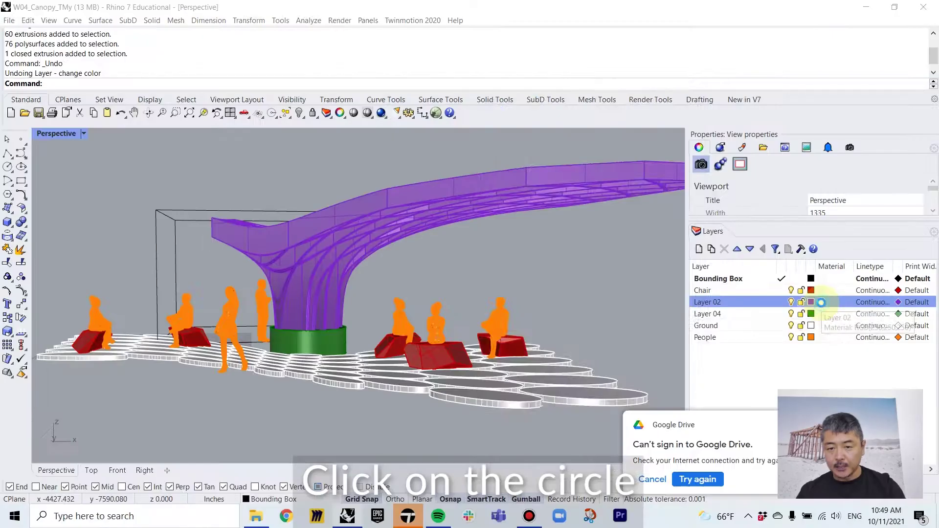
left_click(820, 302)
left_click(534, 181)
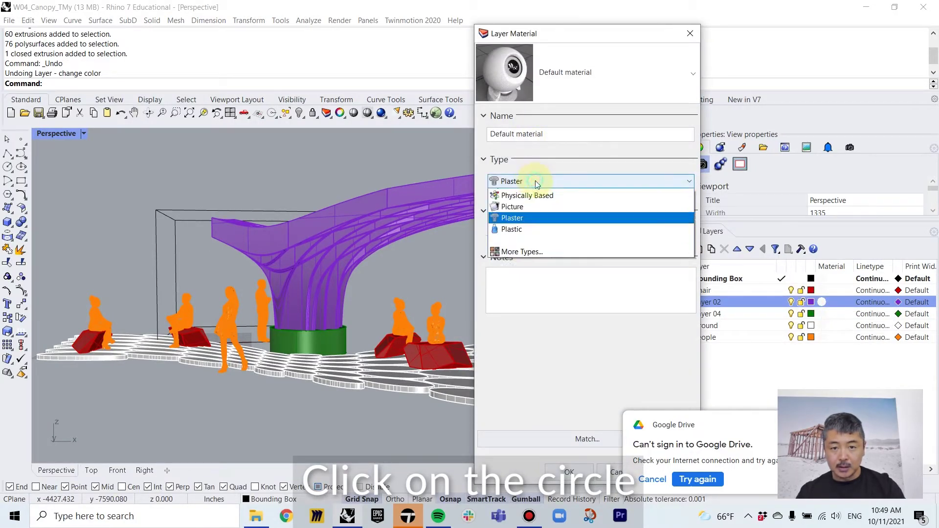
left_click(524, 246)
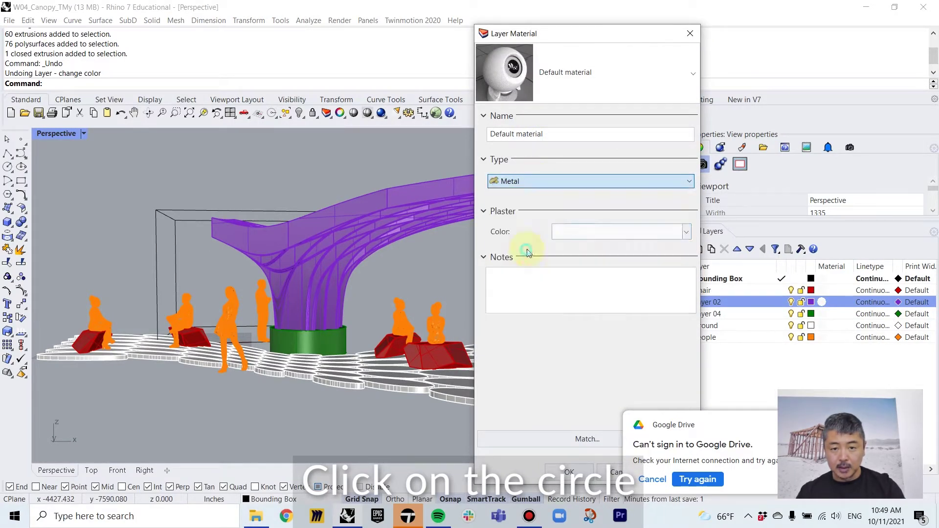
left_click(581, 234)
left_click(631, 276)
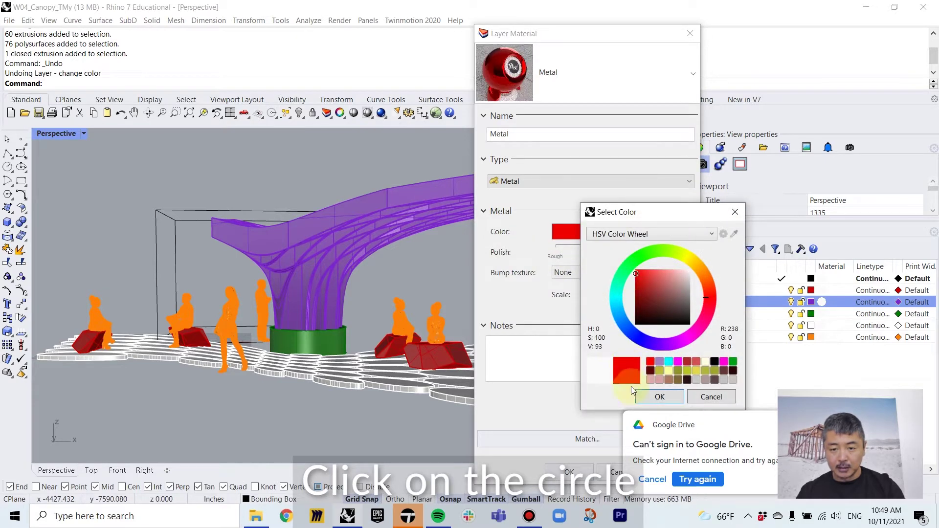
left_click(660, 397)
left_click(571, 472)
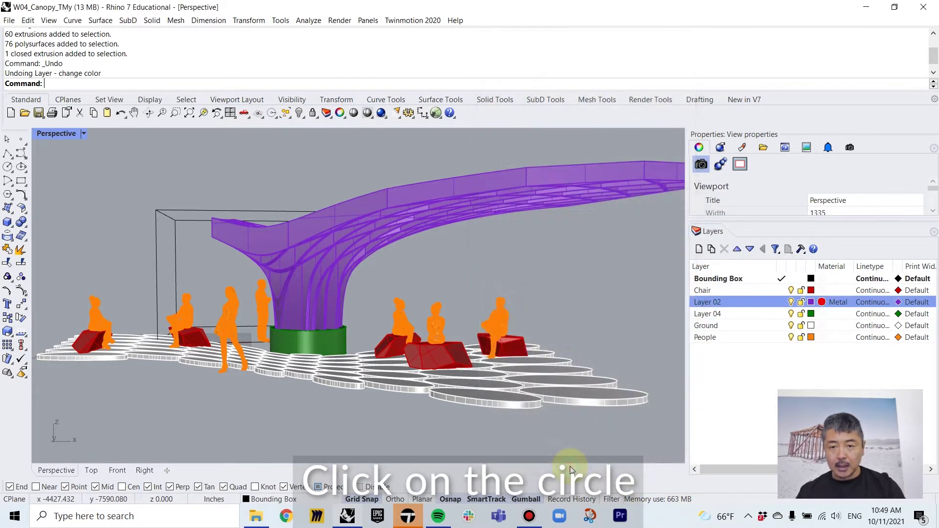
Step: Show the Perspective viewport in Rendered mode and inspect the canopy's metal material from below and above
right_click_drag(574, 251, 515, 255, "shift")
left_click(83, 133)
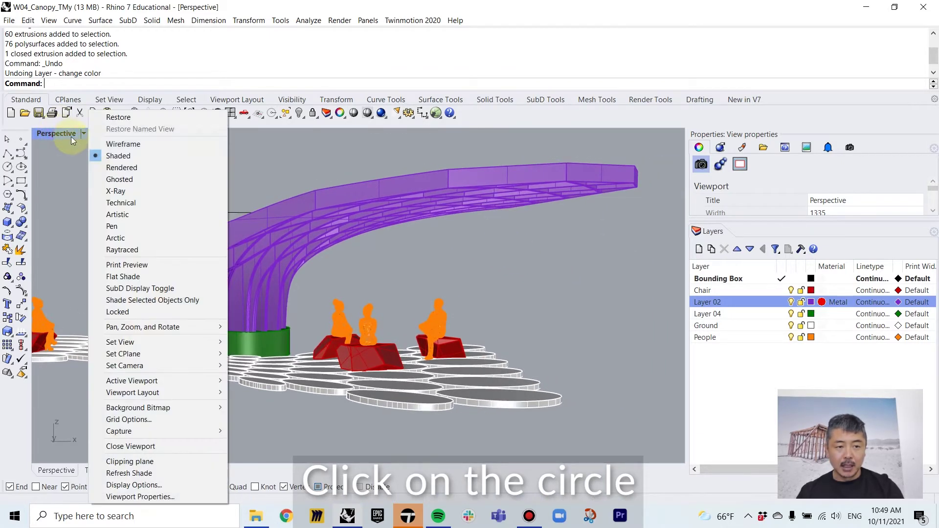
left_click(118, 168)
right_click_drag(457, 242, 447, 222)
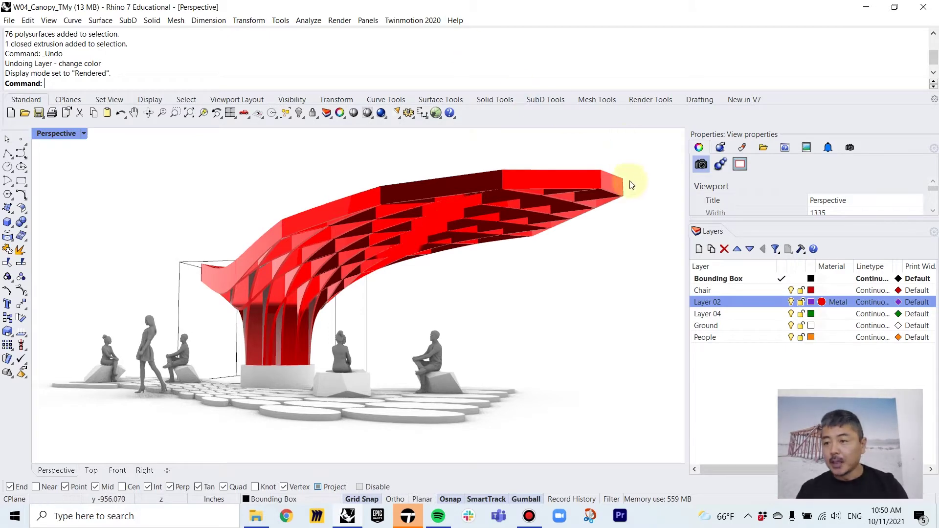
right_click_drag(513, 278, 481, 401)
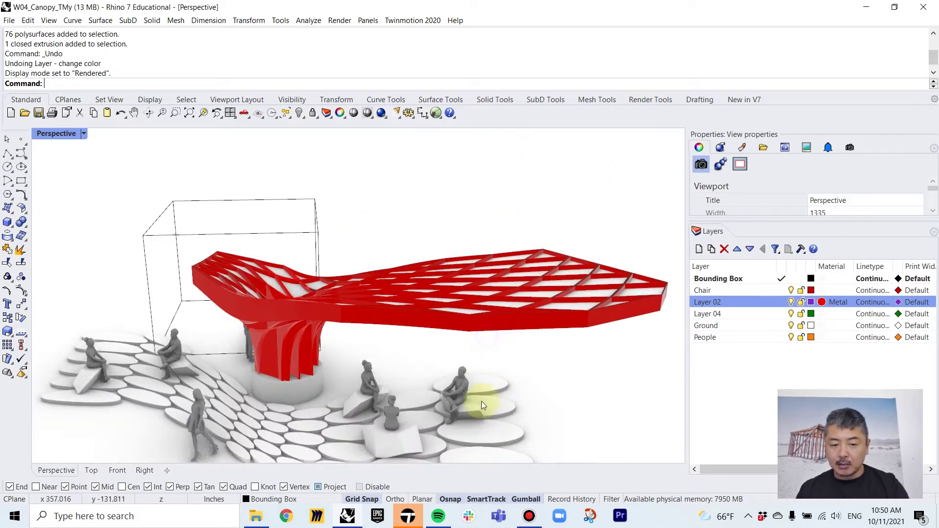
left_click(481, 402)
Step: Return the Perspective viewport to Shaded display and clear the object selection
left_click(60, 136)
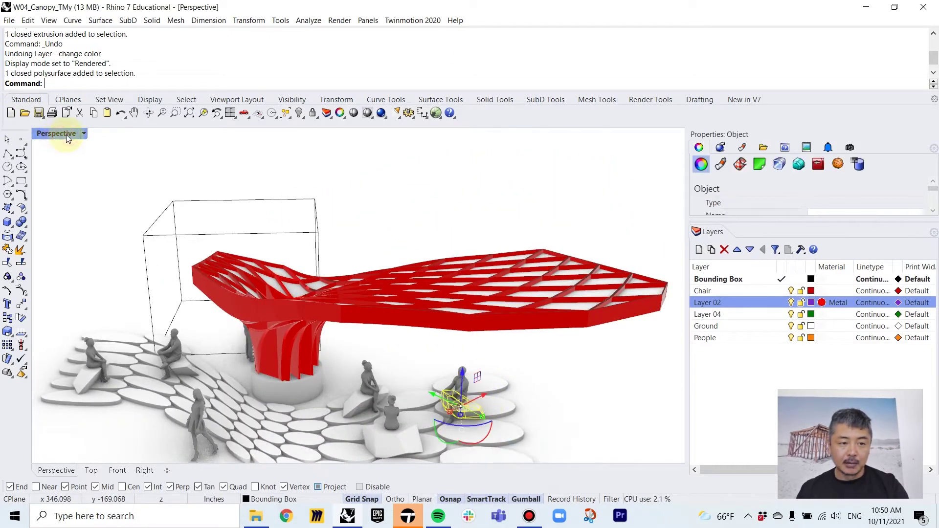
left_click(66, 134)
left_click(118, 155)
key("Escape")
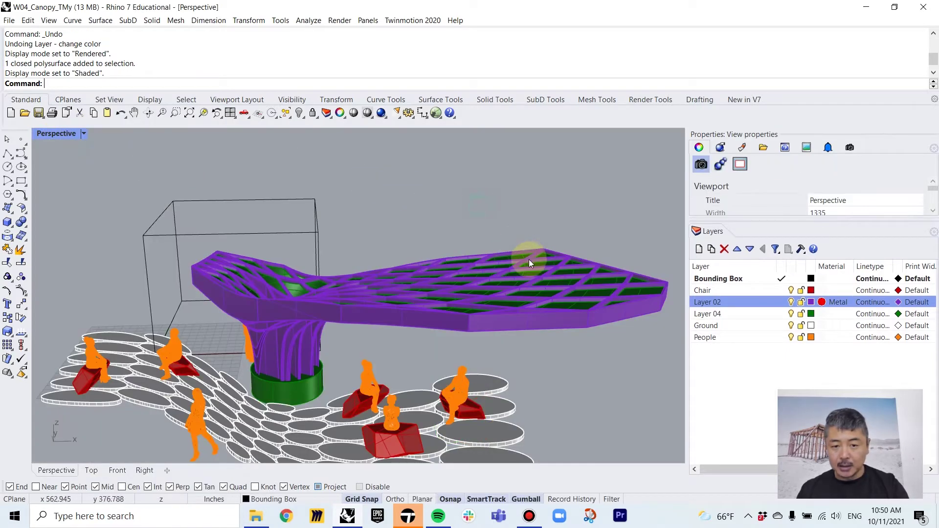
right_click_drag(529, 259, 582, 282)
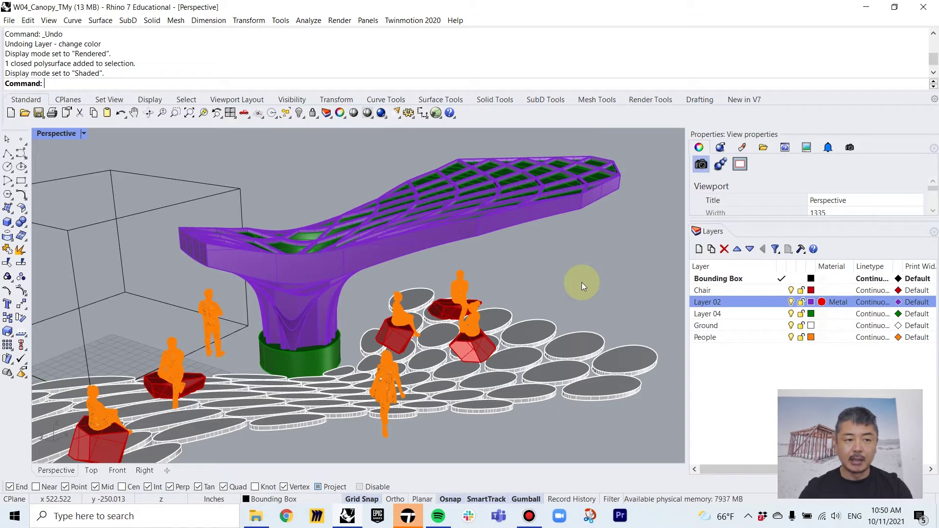
Step: Import the Rh_TM_Material_Template file from the Rhino Files folder into the canopy model
key("Return")
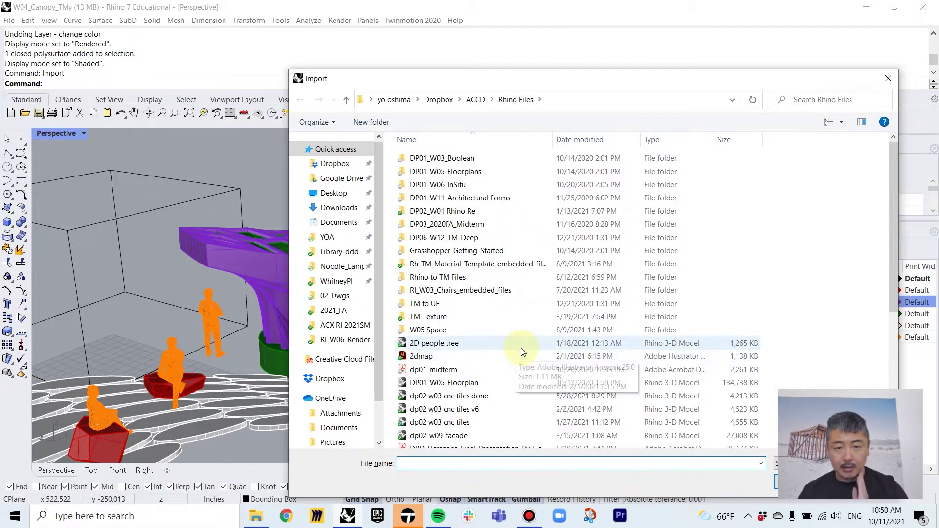
scroll(519, 350, "down", 4)
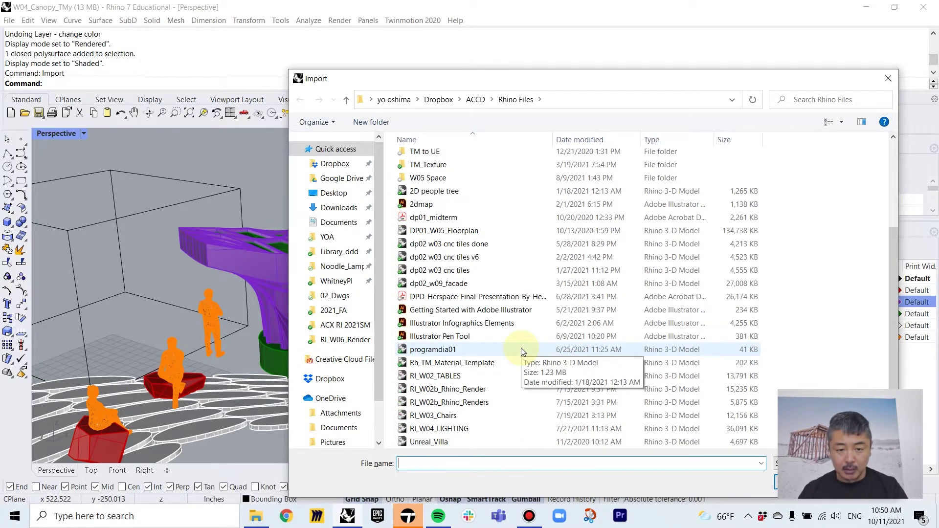
left_click(494, 362)
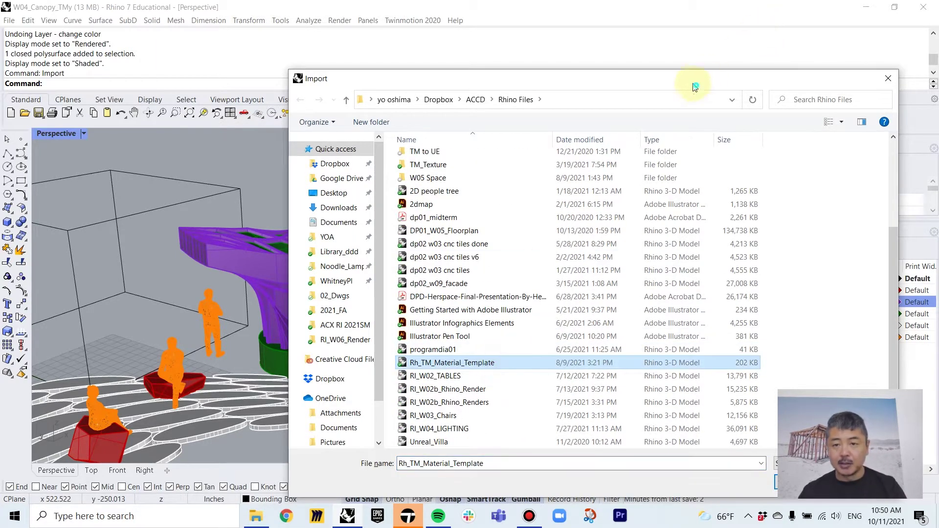
left_click_drag(695, 86, 539, 43)
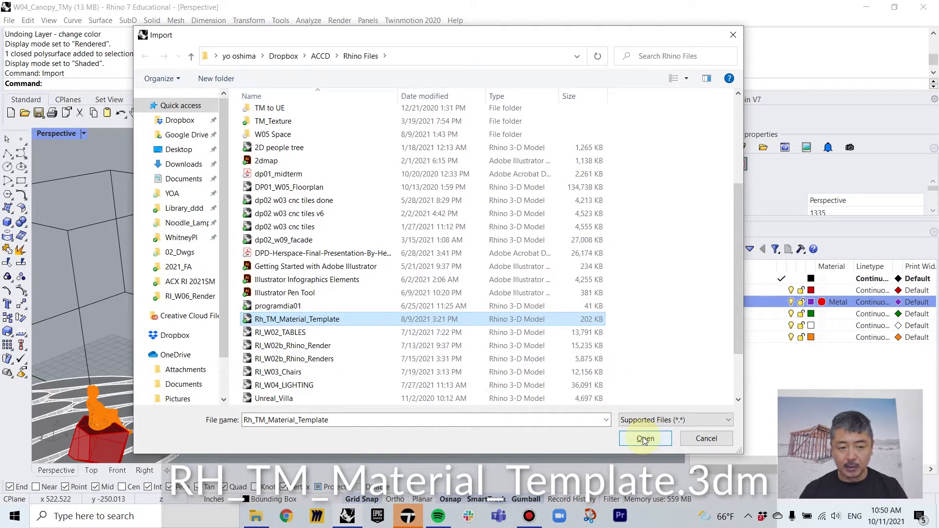
left_click(645, 438)
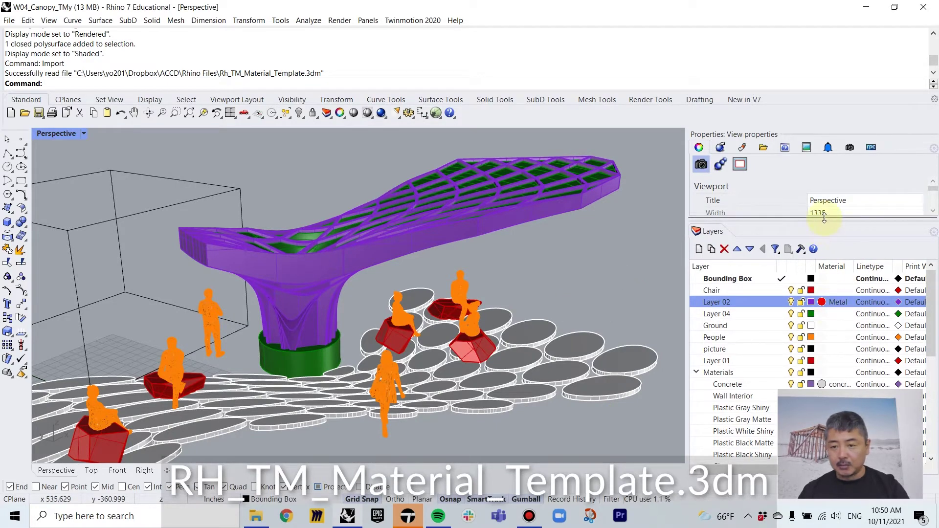
Step: Enlarge the layer list and review the Materials sublayers from Concrete through Plastic Black Matte
left_click_drag(824, 217, 824, 185)
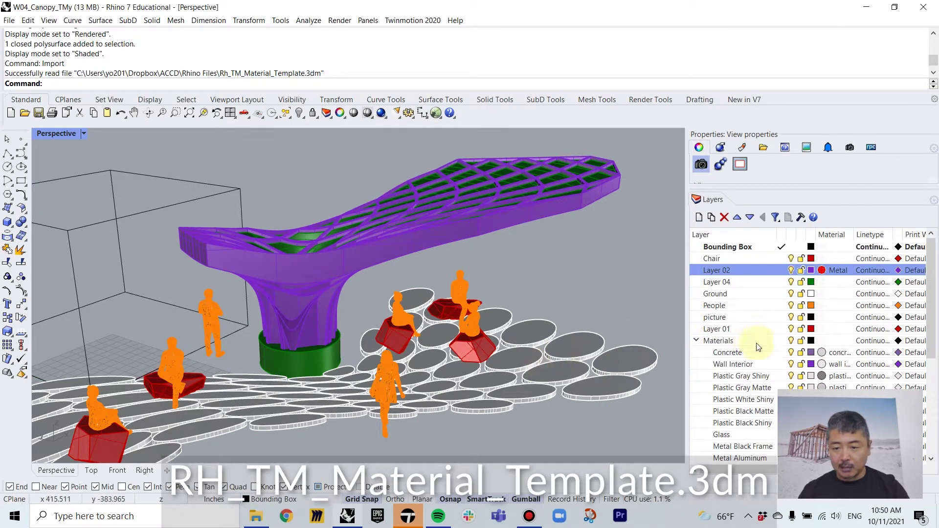
scroll(737, 348, "down", 3)
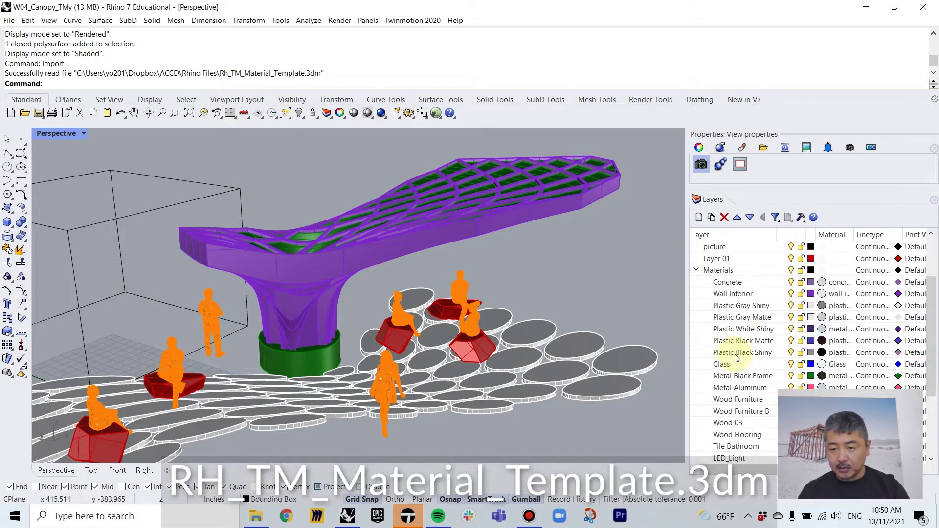
scroll(738, 348, "up", 2)
left_click(728, 318)
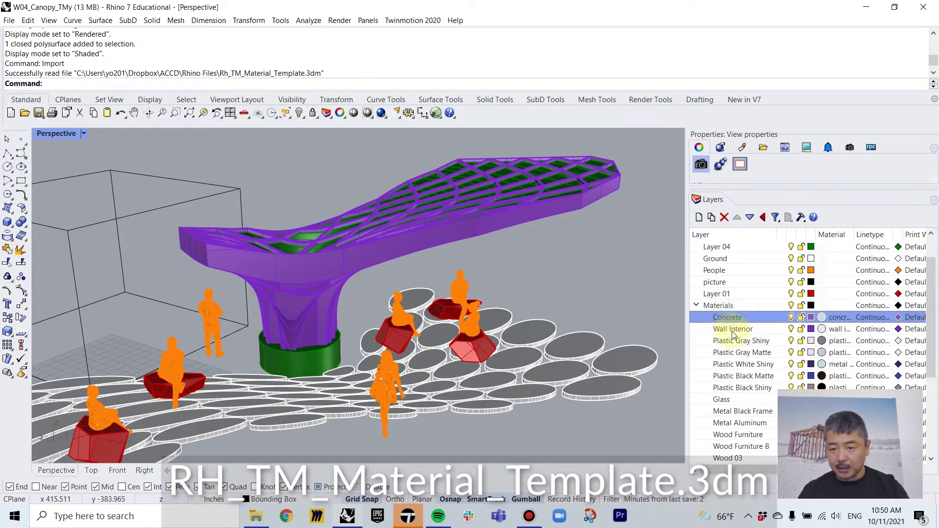
left_click(733, 330)
left_click(734, 341)
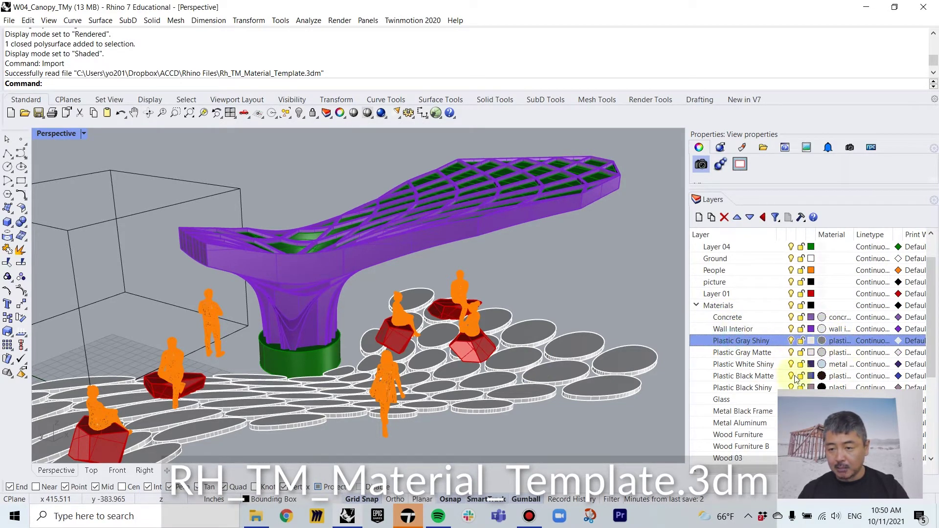
left_click(749, 353)
left_click(747, 365)
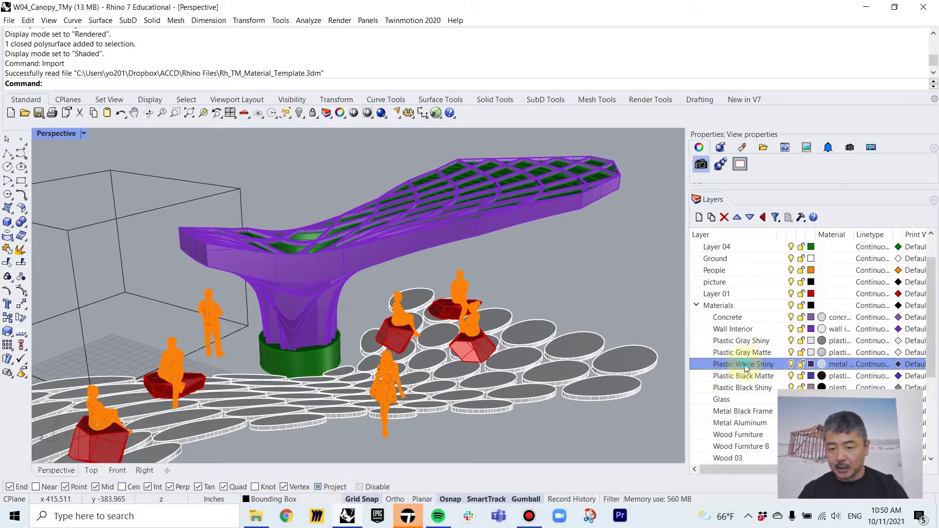
left_click(747, 377)
Step: Move the group of oval ground discs to the Concrete material layer and clear the selection
right_click_drag(620, 293, 597, 317)
left_click(600, 312)
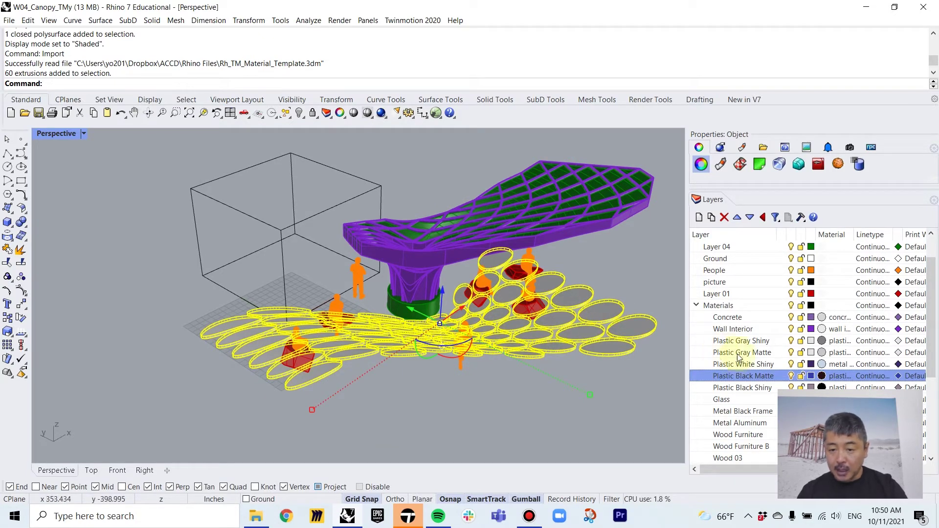
left_click(735, 319)
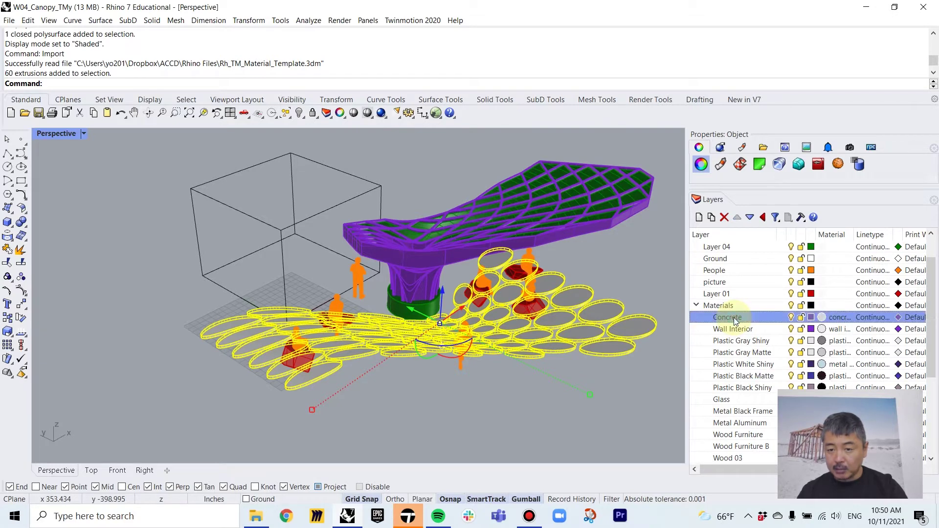
right_click(733, 317)
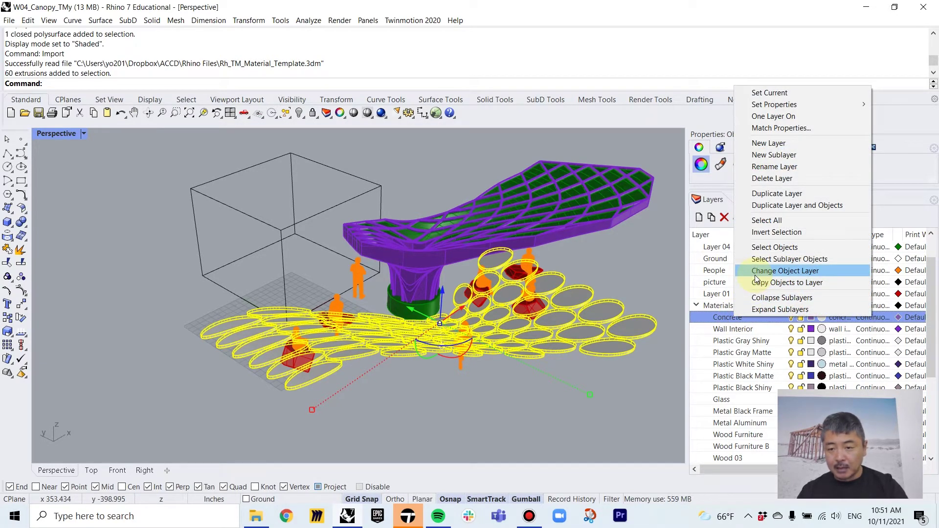
left_click(758, 271)
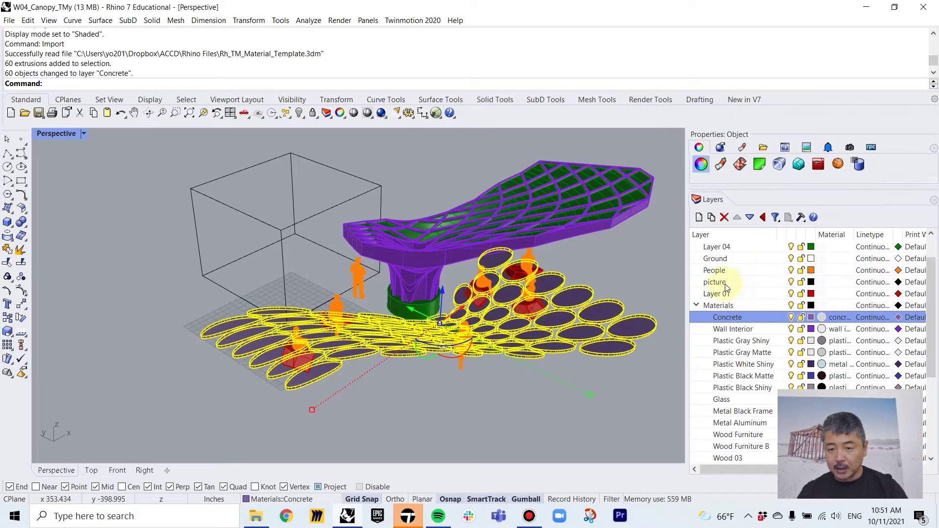
key("Escape")
Step: Move the canopy's structural frame polysurfaces to the Metal Aluminum layer and deselect them
right_click_drag(473, 321, 451, 313)
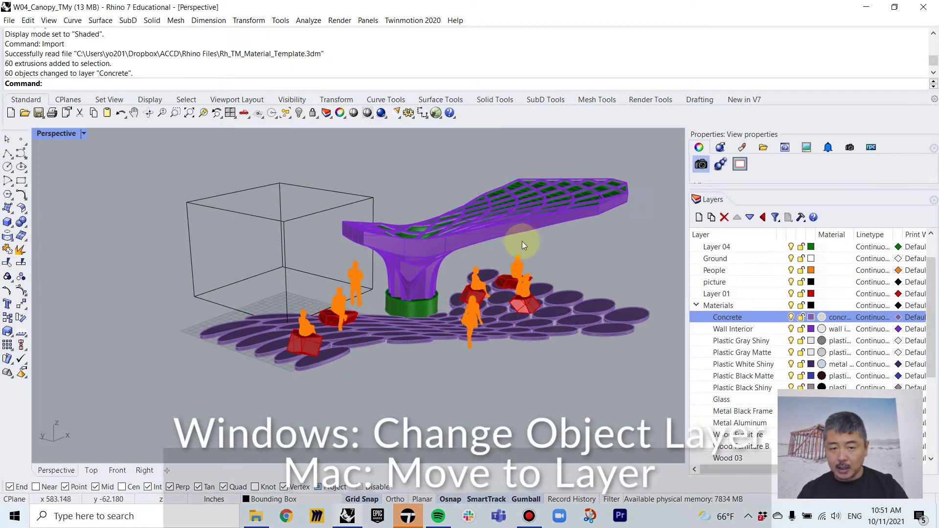
left_click(524, 230)
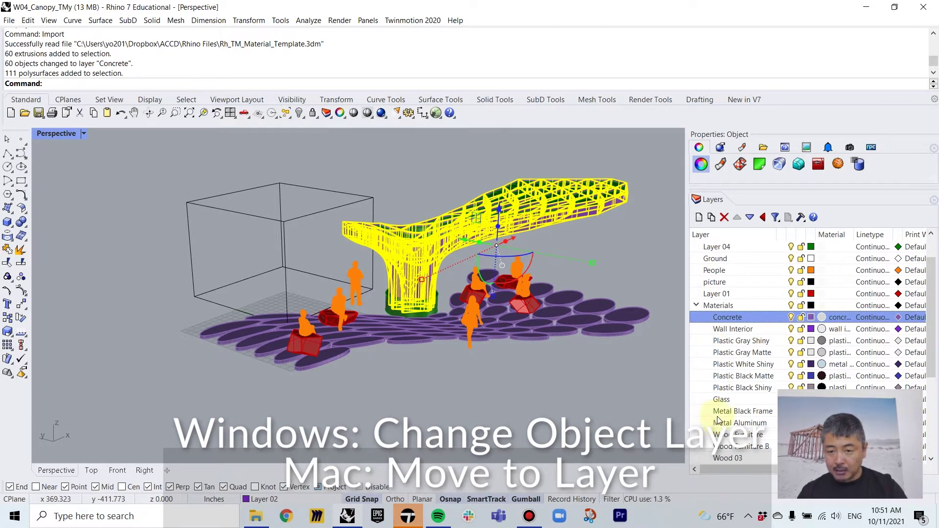
scroll(718, 415, "down", 3)
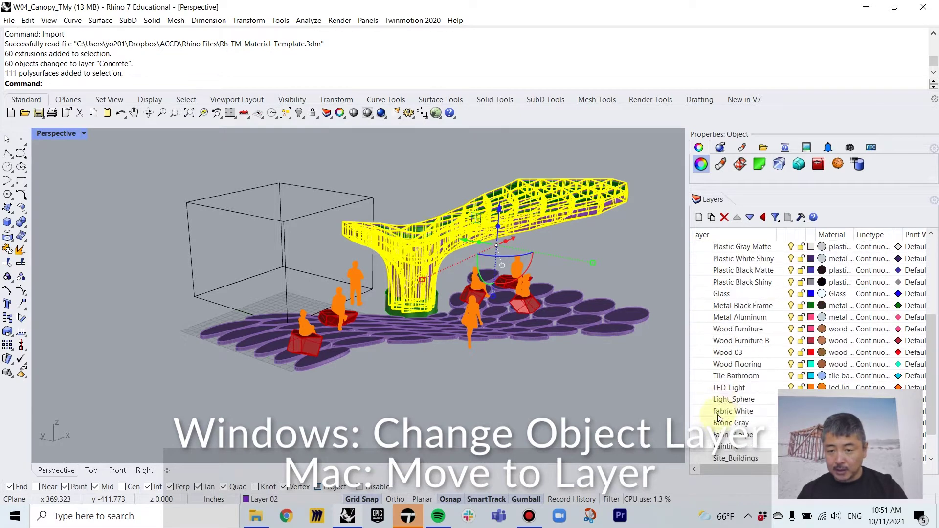
left_click(742, 318)
right_click(742, 317)
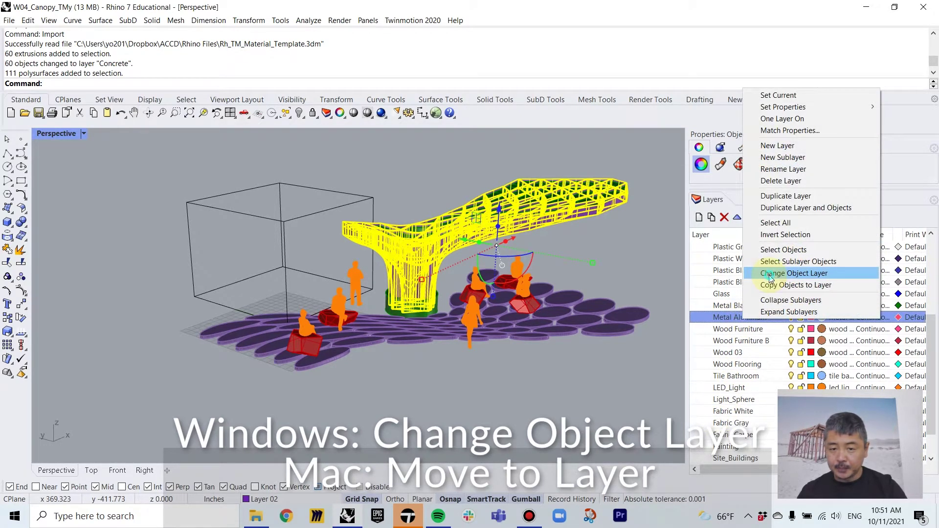
left_click(793, 273)
left_click(611, 264)
Step: Move the cylindrical base under the canopy column to the Metal Black Frame layer and deselect it
scroll(386, 316, "up", 5)
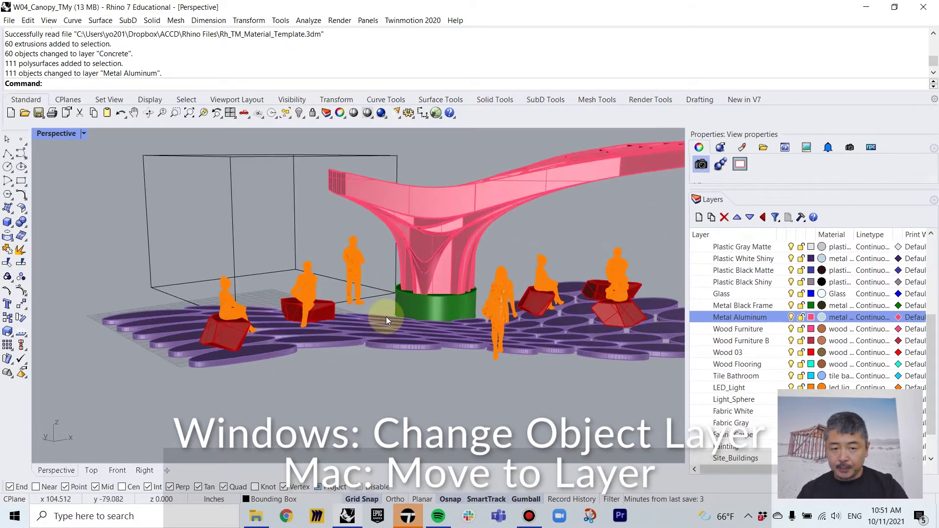
left_click(418, 303)
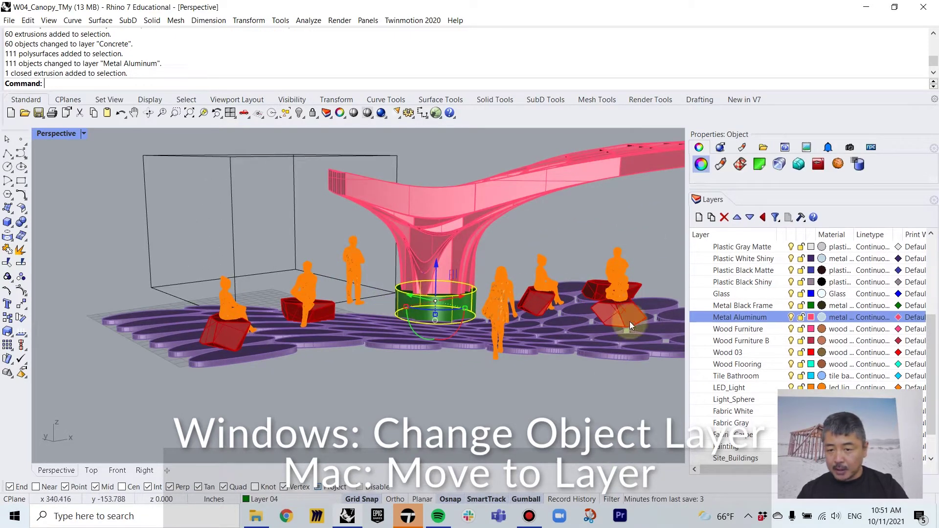
left_click(719, 307)
right_click(719, 306)
left_click(742, 258)
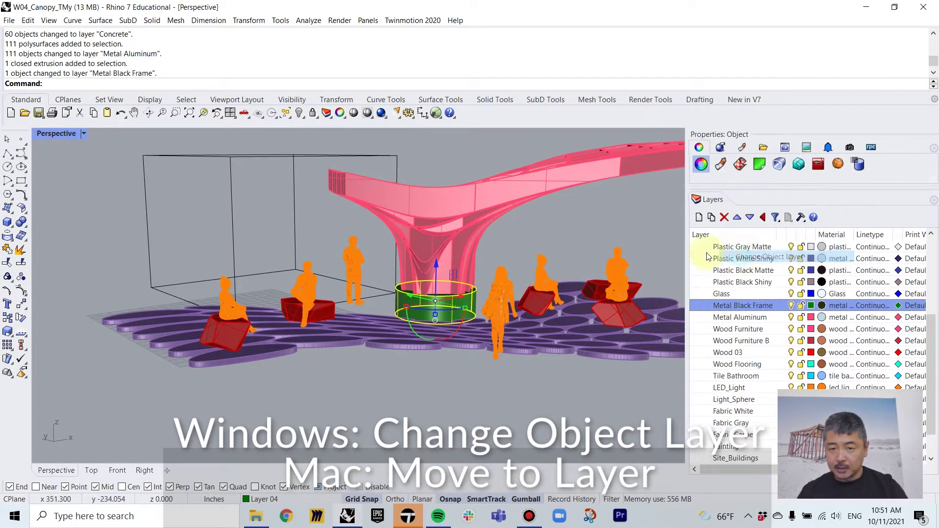
left_click(645, 223)
Step: Move the infill panels between the canopy's ribs to the Glass layer and deselect them
right_click_drag(645, 223, 606, 180)
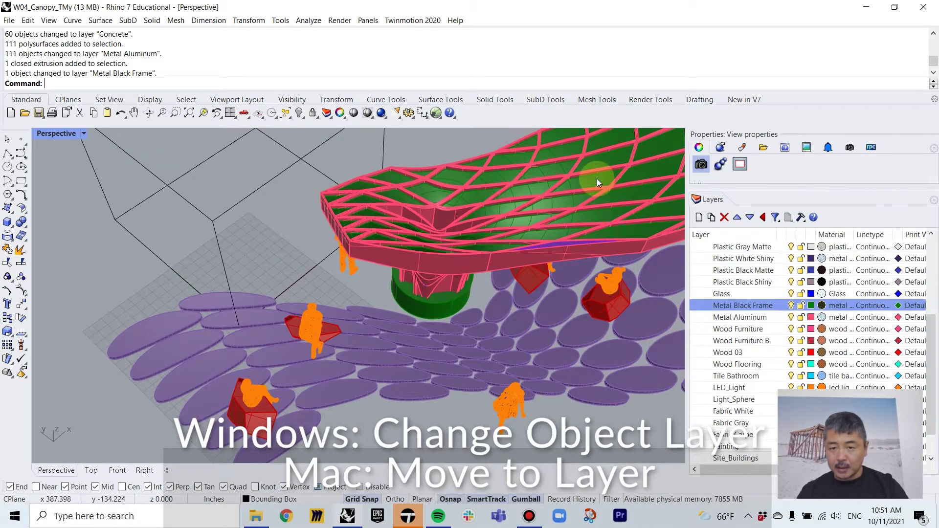
left_click(597, 178)
left_click(738, 293)
right_click(738, 293)
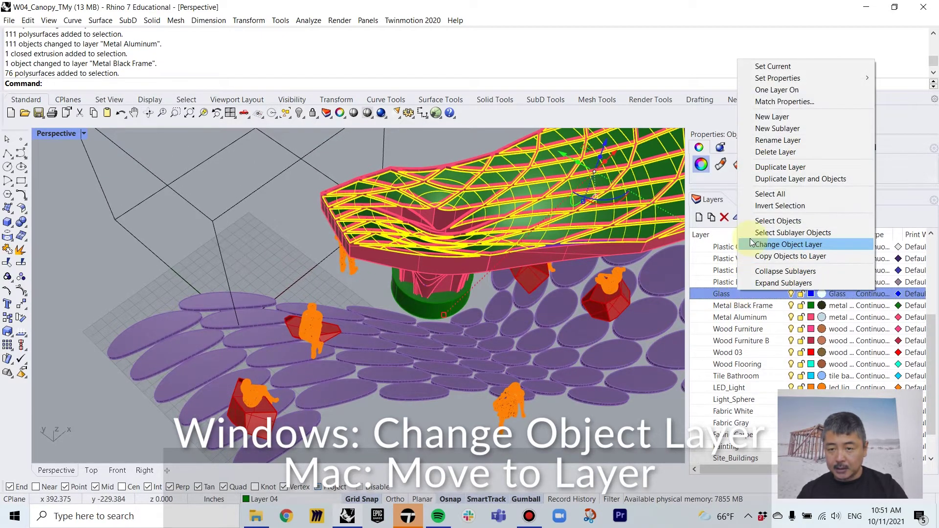
left_click(794, 241)
left_click(367, 299)
Step: Move the outermost faceted seat on the paving's left wing to the Plastic Gray Shiny layer
right_click_drag(457, 304, 421, 266)
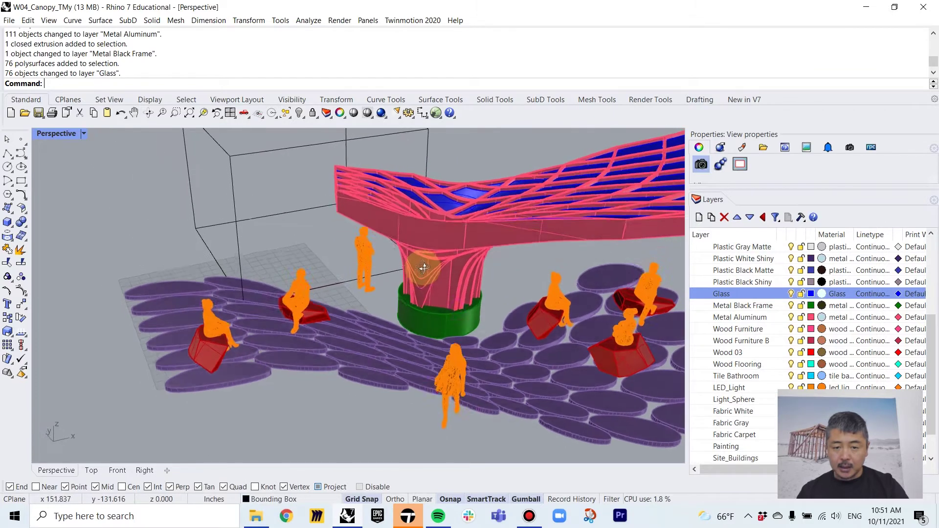
scroll(433, 290, "down", 4)
scroll(302, 322, "up", 7)
left_click(309, 323)
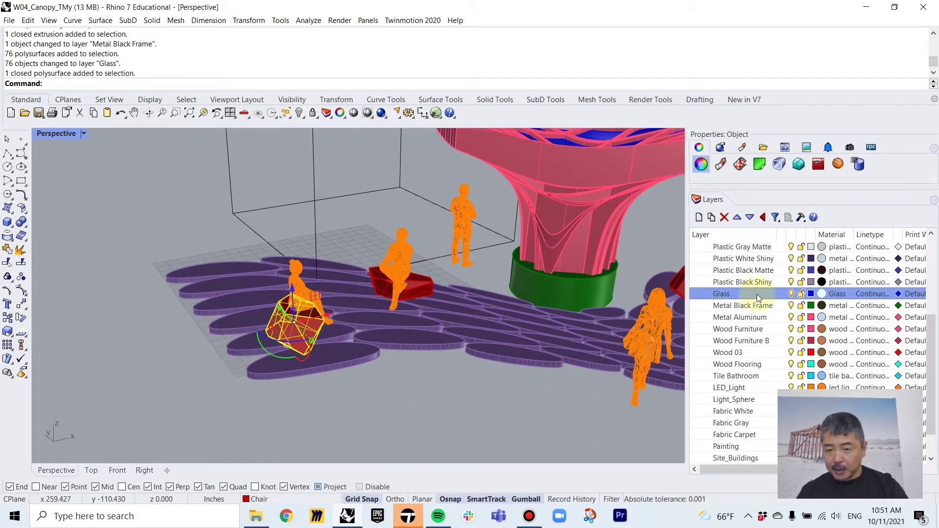
scroll(750, 329, "down", 1)
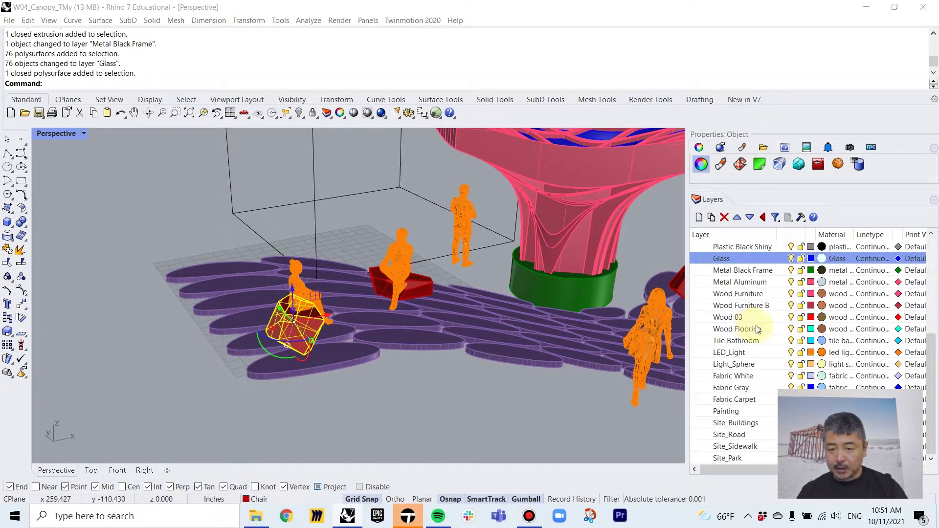
scroll(756, 348, "up", 3)
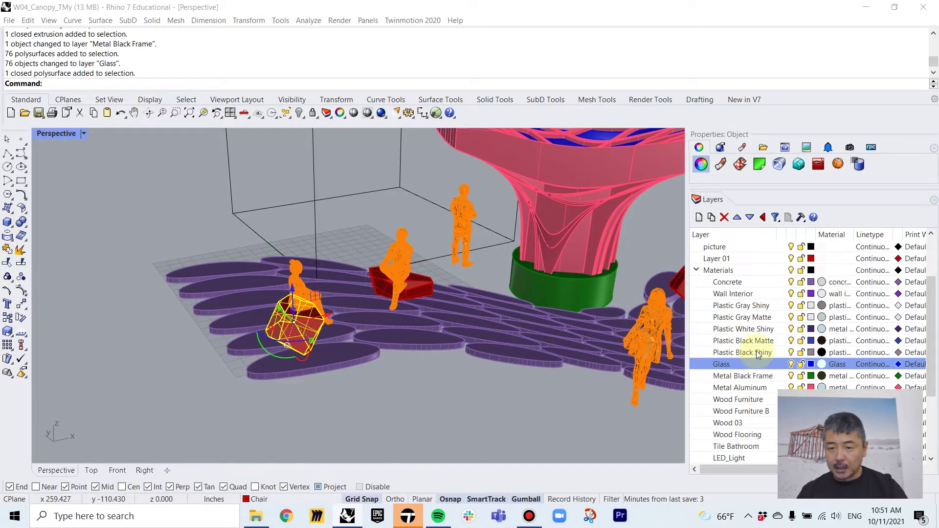
right_click(746, 309)
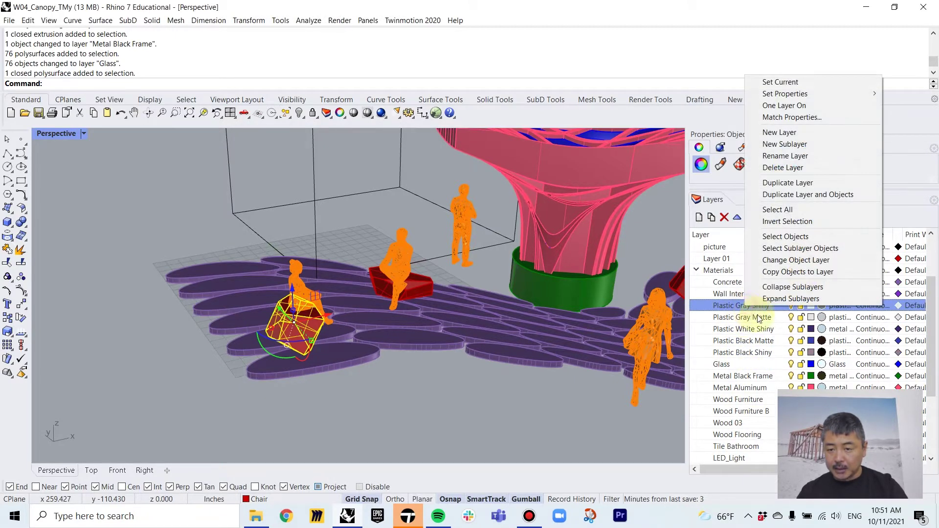
left_click(779, 265)
Step: Move the second faceted seat on the left wing, nearer the column, to the Plastic Gray Matte layer
left_click(424, 282)
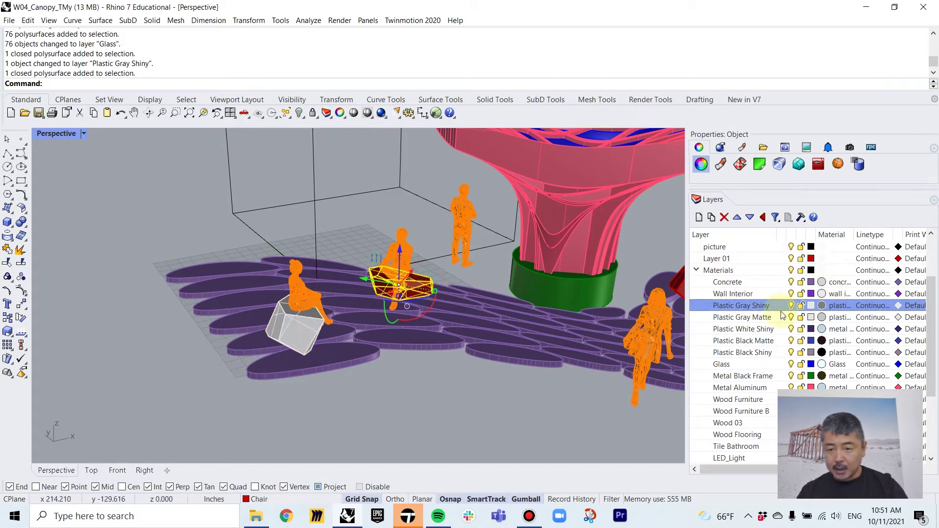
right_click(755, 321)
left_click(782, 273)
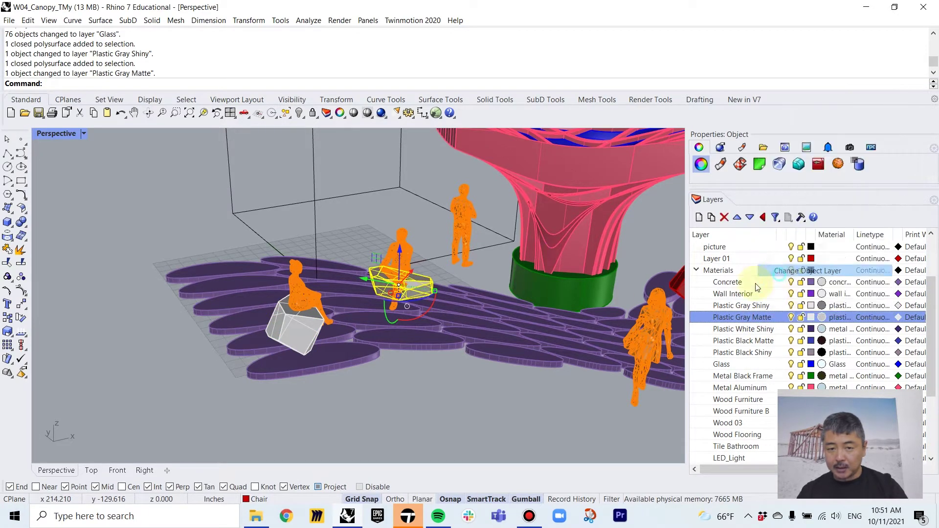
Step: Move the red faceted seat closest to the column on the paving's right wing to the Tile Bathroom layer
right_click_drag(590, 295, 394, 316, "shift")
left_click(499, 299)
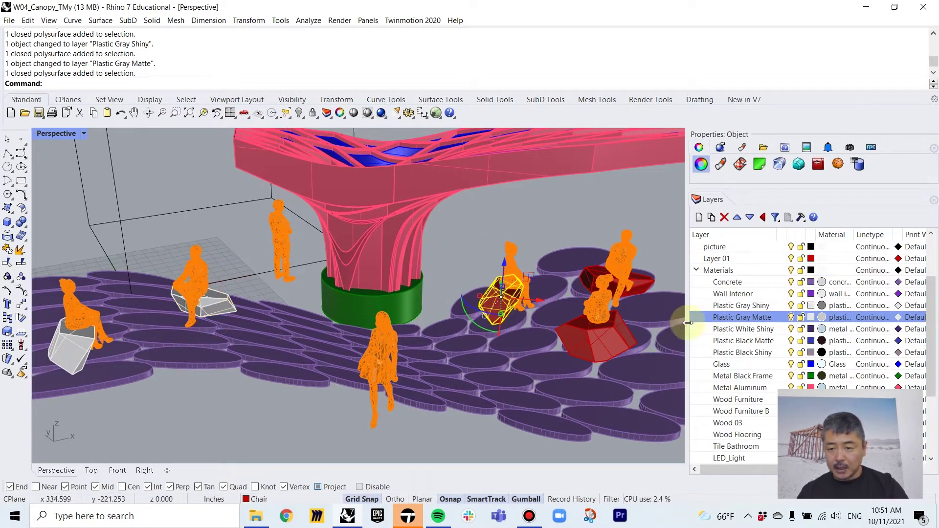
scroll(743, 341, "down", 1)
scroll(743, 341, "down", 1)
scroll(751, 354, "down", 1)
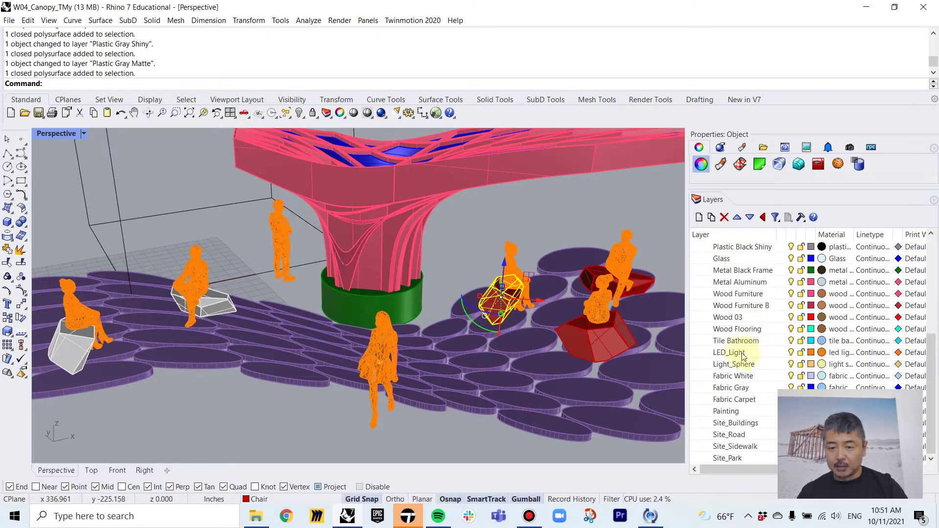
right_click(740, 338)
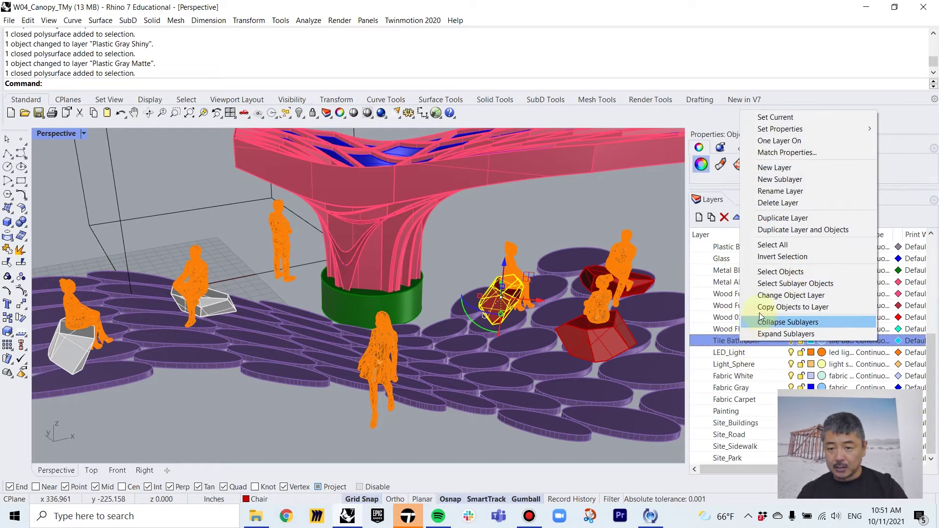
left_click(761, 296)
Step: Move the large front red seat on the right wing to the Fabric White layer
left_click(605, 338)
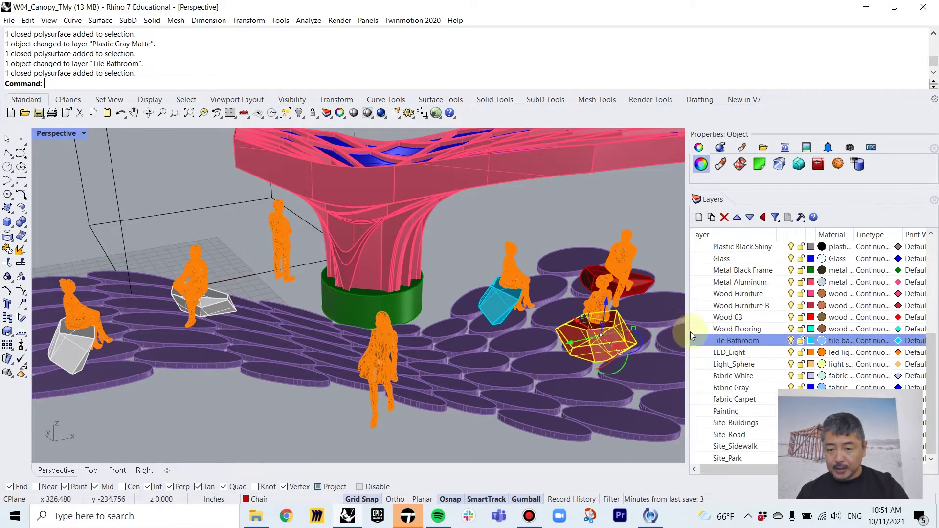
left_click(691, 332)
left_click(732, 376)
right_click(726, 376)
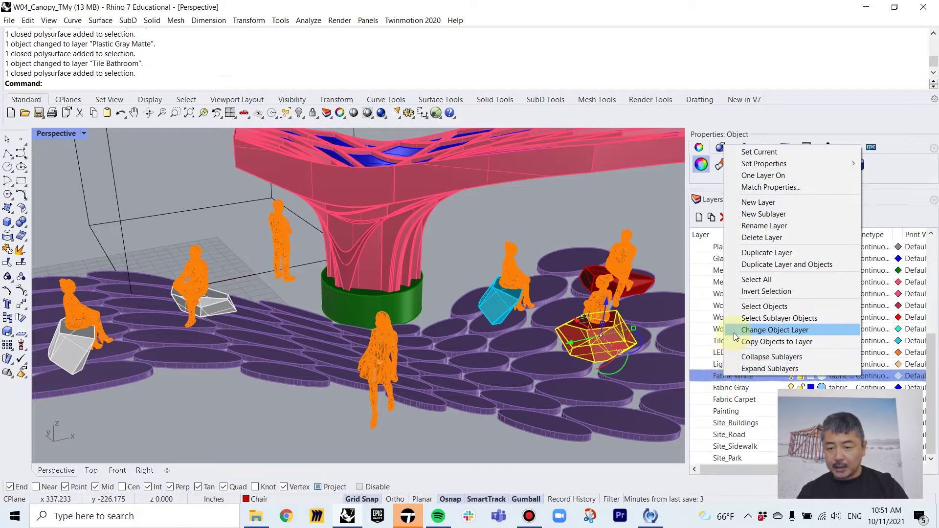
left_click(765, 330)
Step: Move the last remaining red seat, at the back of the right wing, to the Fabric Gray layer
right_click_drag(636, 319, 515, 337)
right_click_drag(484, 319, 671, 364)
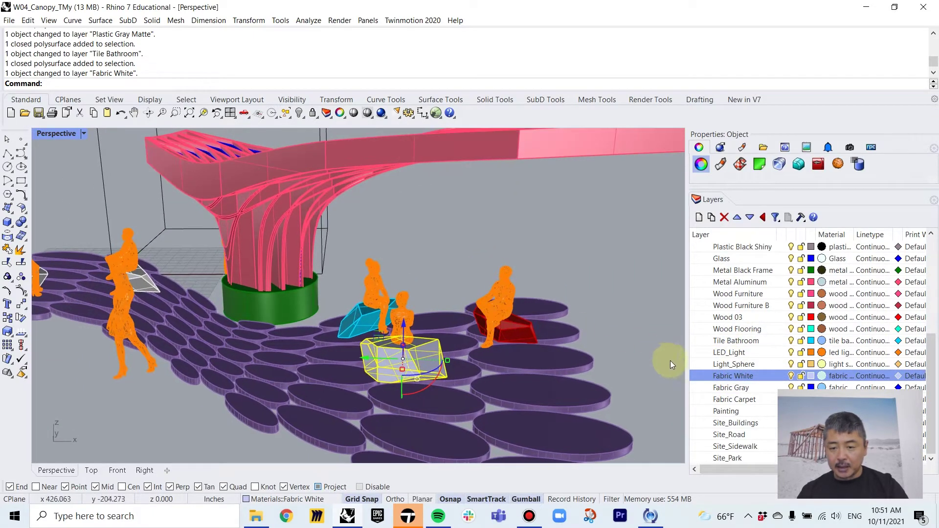
left_click(522, 329)
right_click(731, 387)
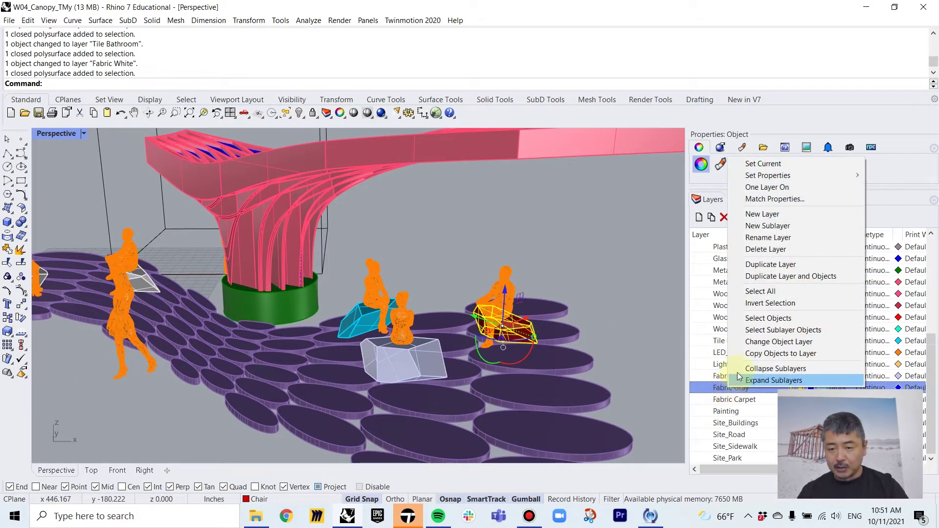
left_click(763, 341)
right_click_drag(608, 270, 501, 338)
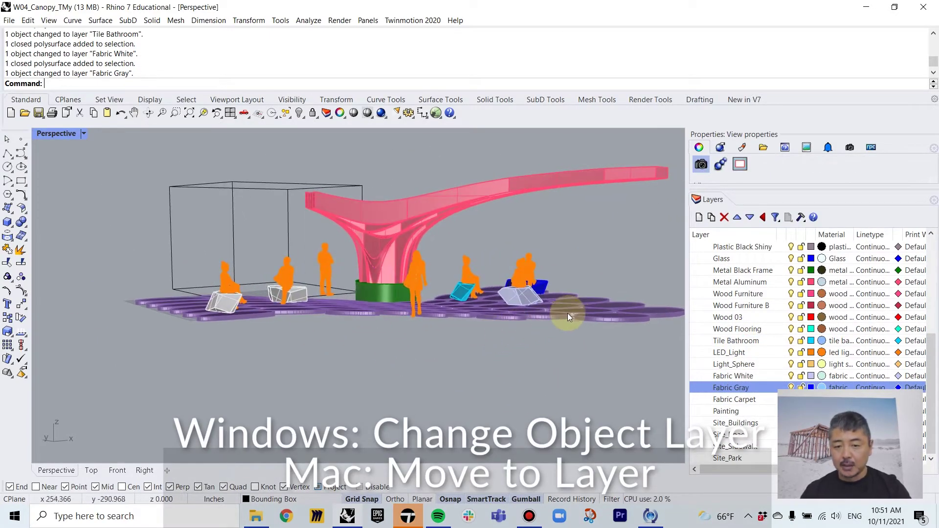
left_click(580, 315)
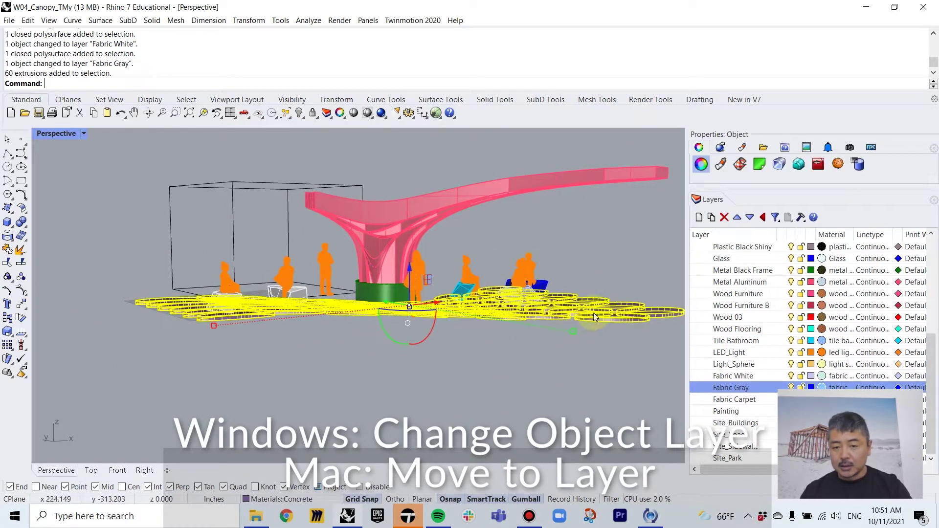
right_click(719, 380)
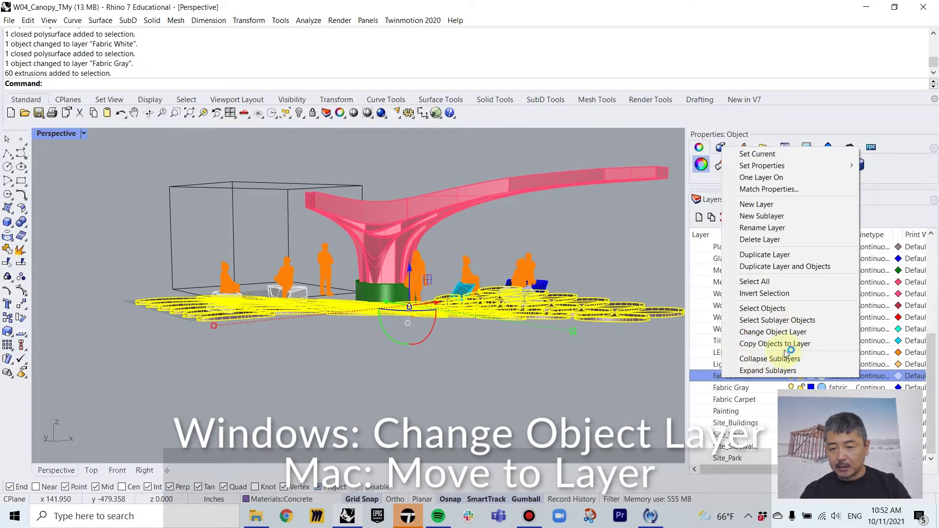
left_click(620, 359)
Step: Select one of the seated human figures to identify its layer, and turn off the People layer
right_click_drag(617, 359, 573, 379)
scroll(521, 280, "up", 4)
right_click_drag(498, 321, 548, 283)
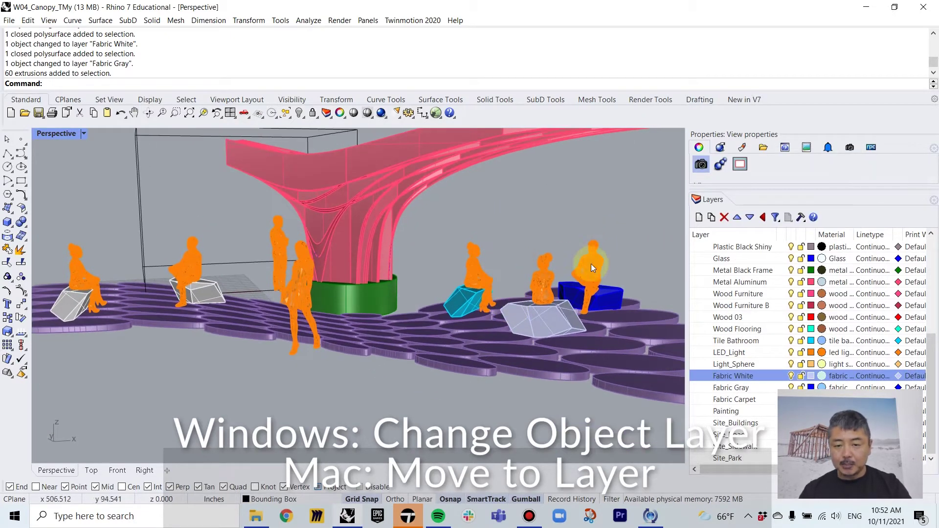
left_click(591, 264)
left_click(539, 271)
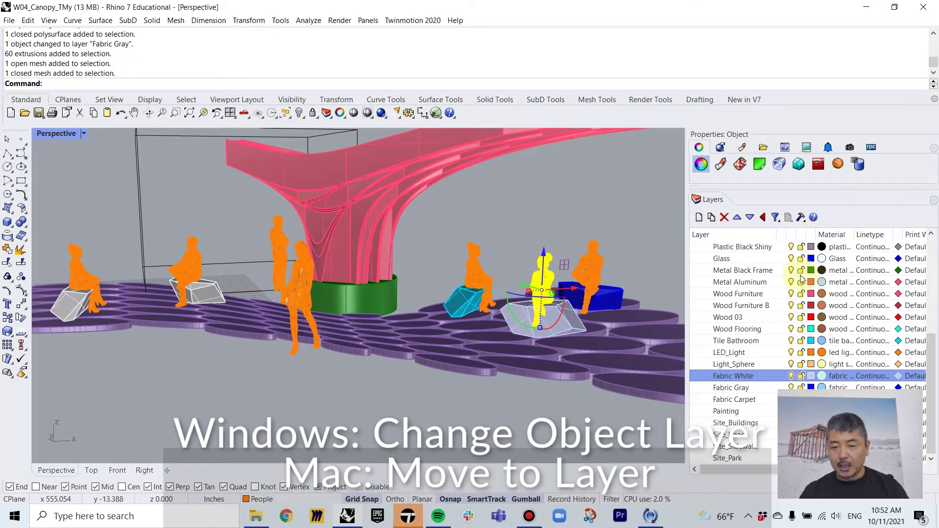
scroll(851, 333, "up", 5)
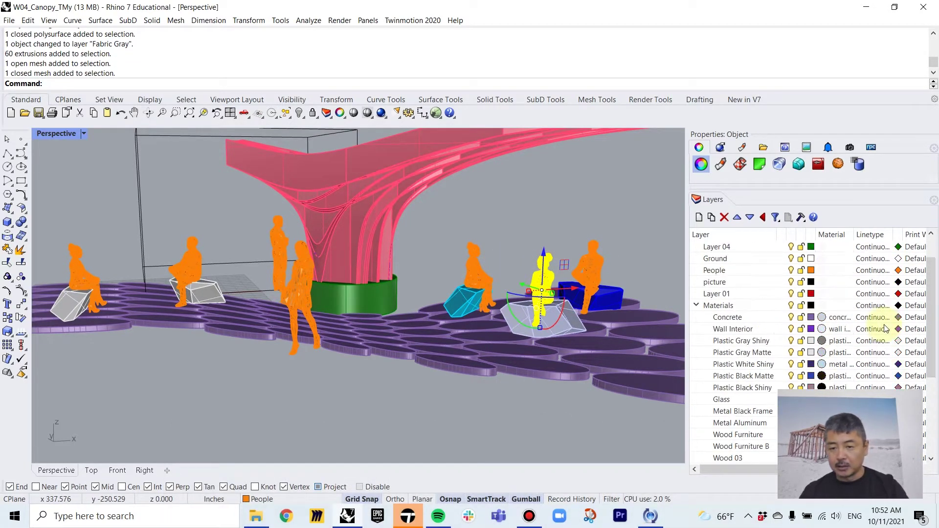
left_click(751, 305)
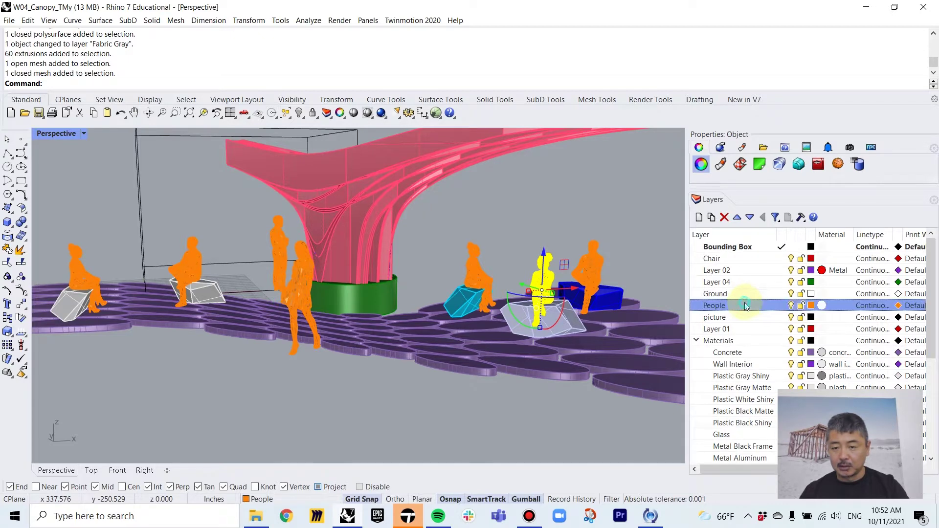
left_click(790, 306)
scroll(535, 251, "down", 6)
right_click_drag(513, 250, 533, 269)
right_click_drag(591, 230, 566, 265)
scroll(567, 265, "down", 3)
right_click_drag(475, 288, 501, 277)
scroll(442, 345, "up", 5)
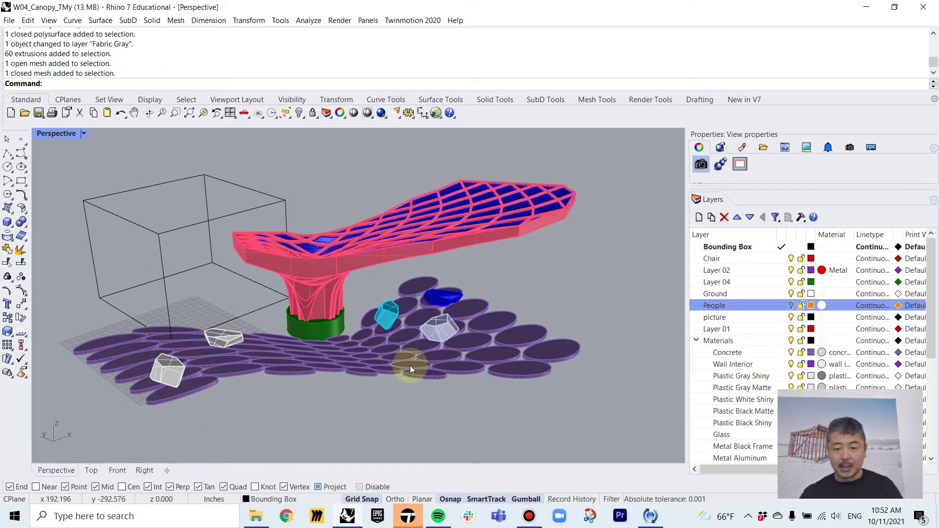
Step: Make Materials the current layer and turn off the Bounding Box layer
scroll(412, 337, "down", 3)
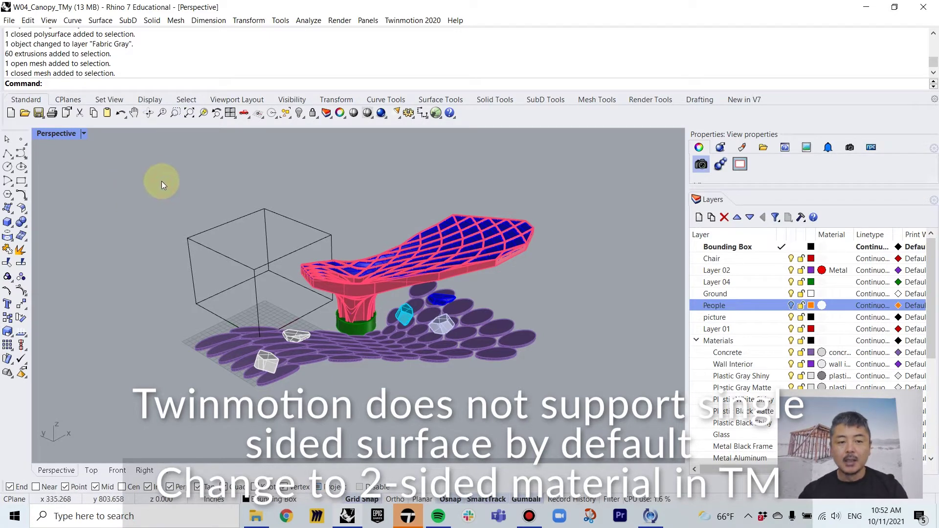
left_click_drag(150, 174, 621, 424)
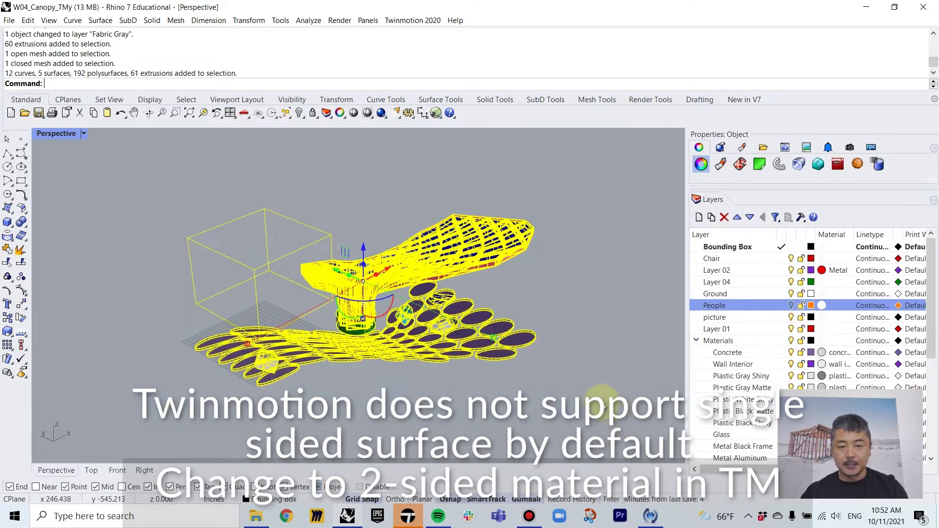
left_click(553, 254)
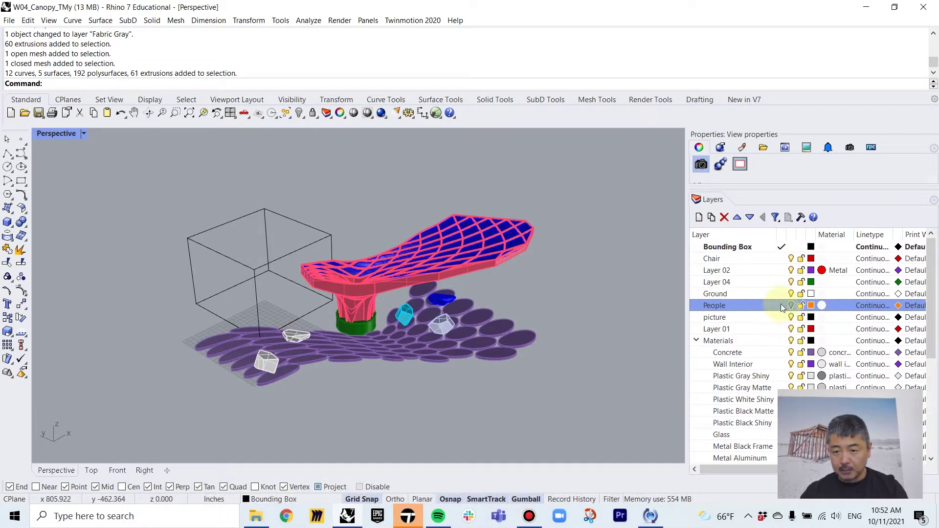
left_click(781, 341)
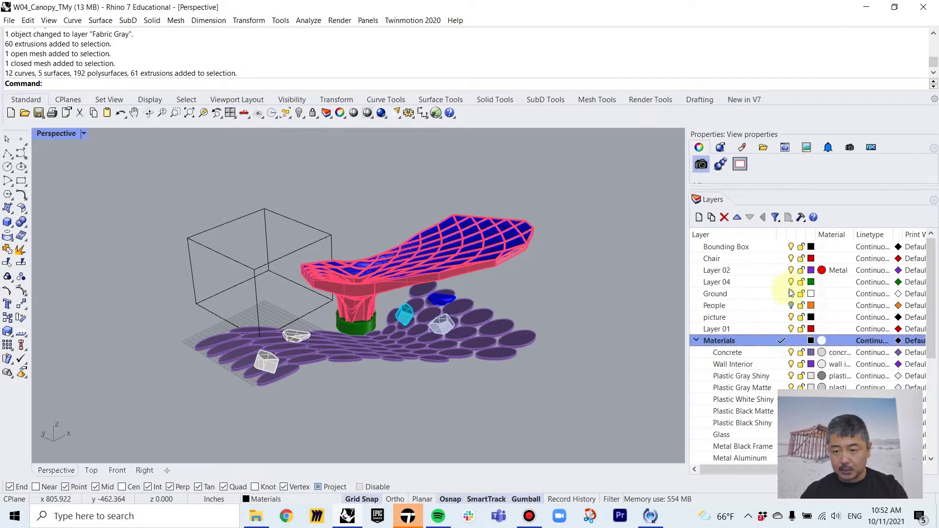
left_click(792, 247)
Step: Select all the visible canopy, paving and seat objects and start exporting the selection to the Dropbox > ACCD > 2021FA > DP06 folder
left_click_drag(138, 174, 638, 439)
left_click(9, 22)
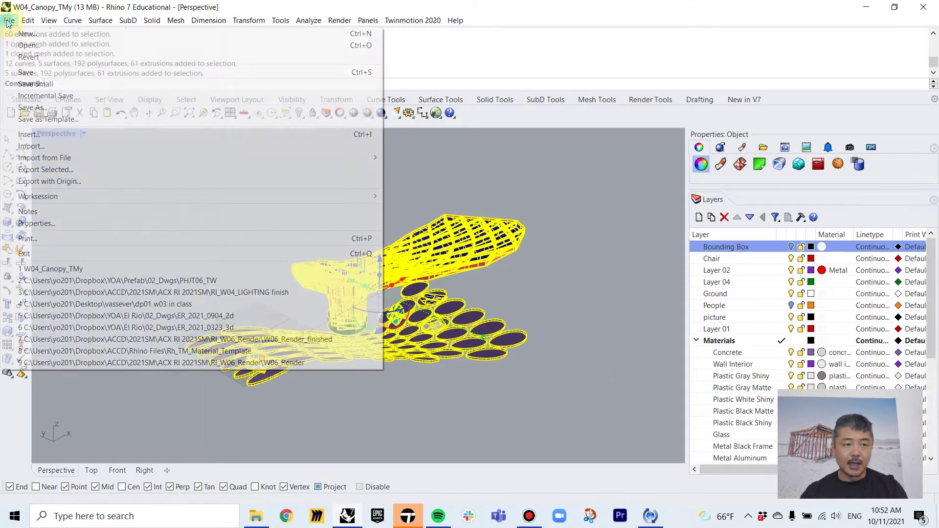
left_click(27, 169)
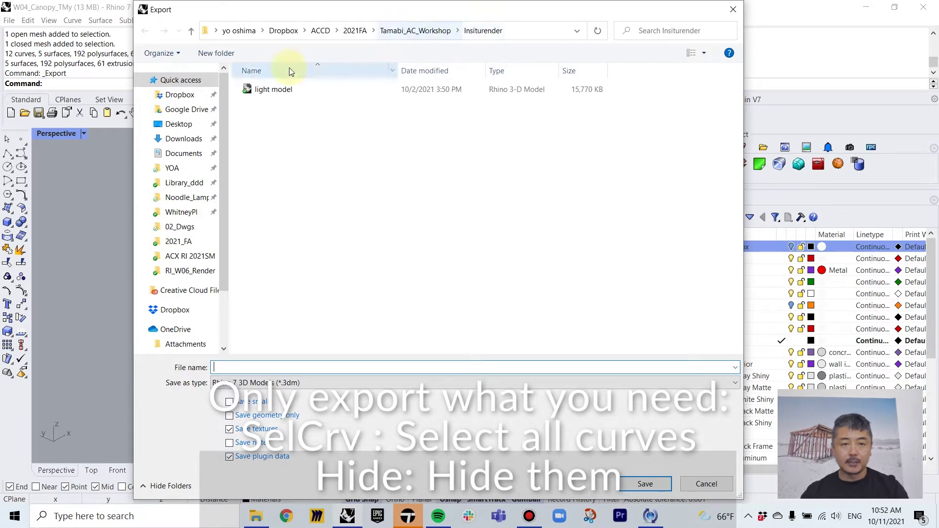
left_click(181, 94)
left_click(258, 90)
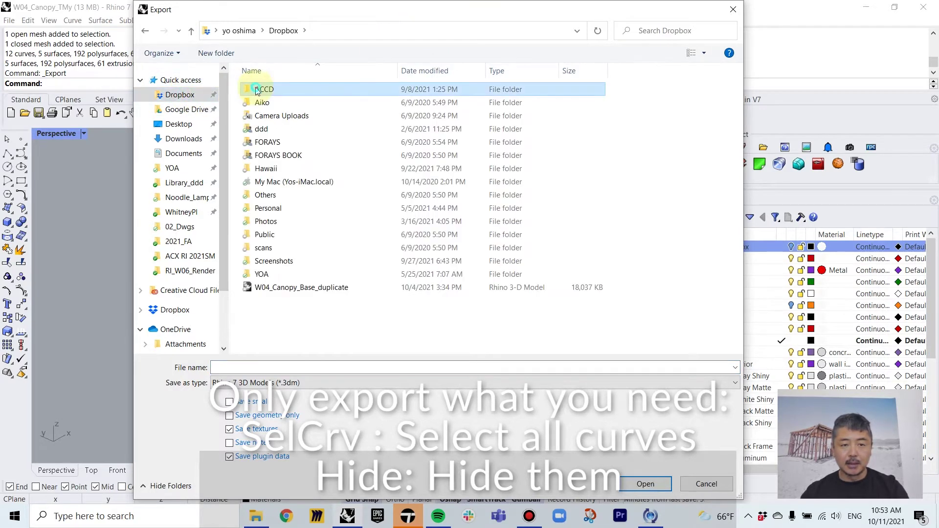
double_click(258, 90)
double_click(272, 91)
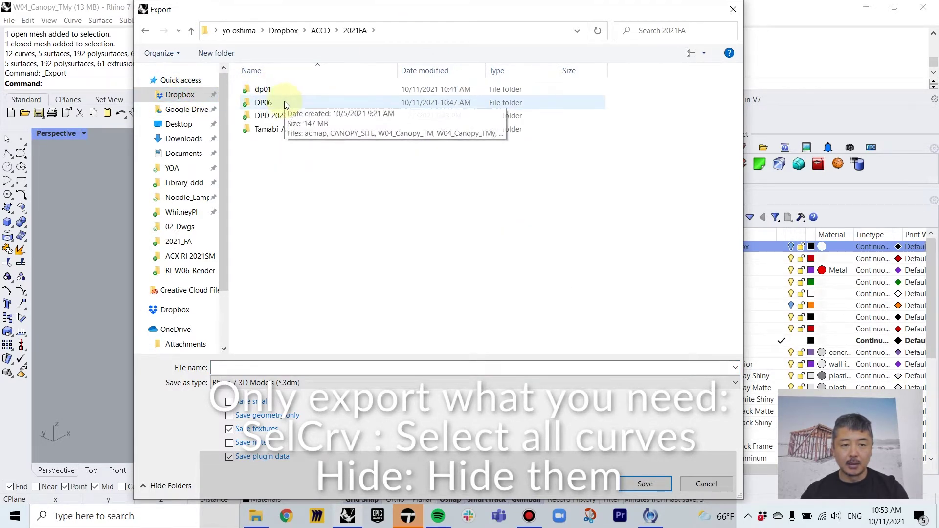
double_click(291, 104)
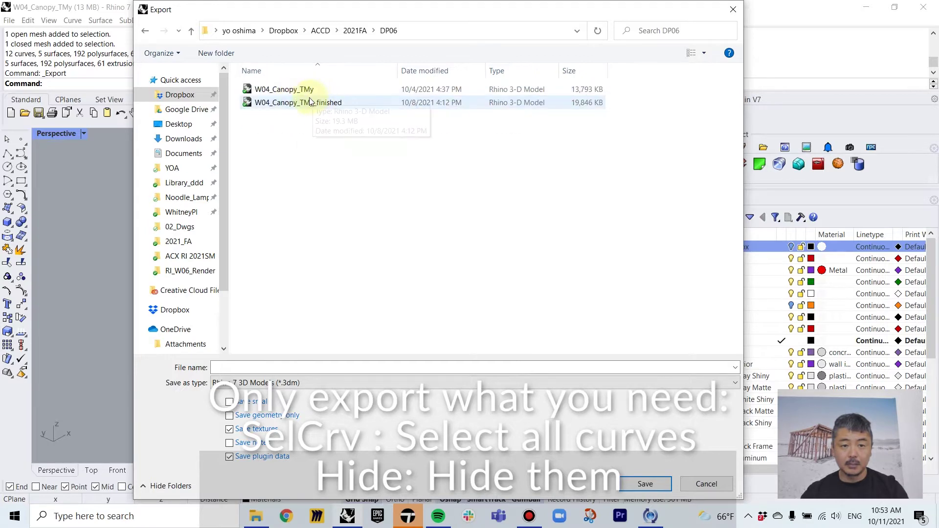
Step: Name the export W04_Canopy_TMy_finished2, set its format to MotionBuilder (*.fbx), and save it
left_click(313, 102)
double_click(316, 367)
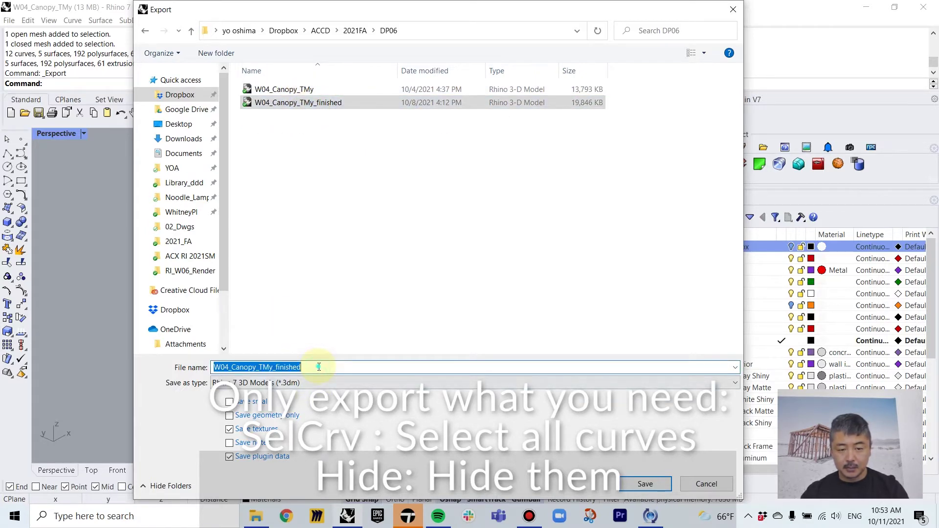
left_click(308, 367)
type("2")
left_click(314, 382)
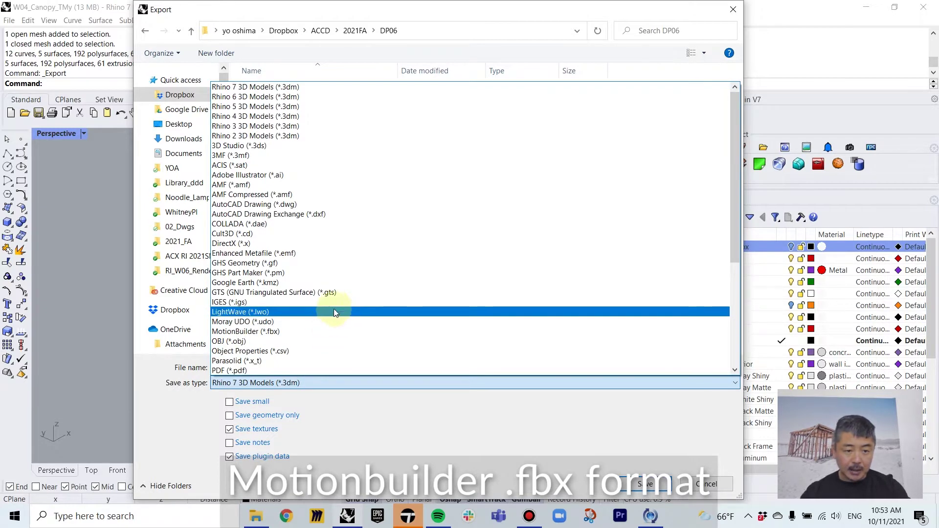
scroll(332, 309, "down", 1)
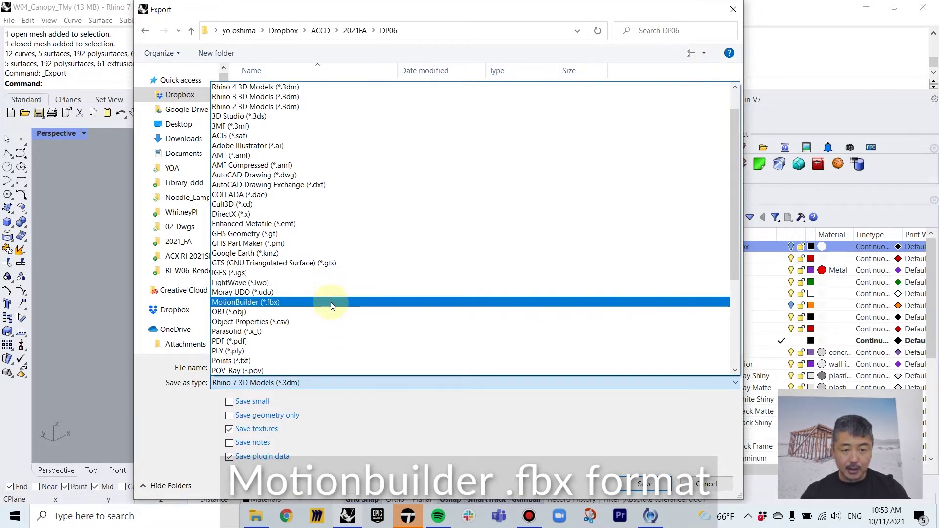
left_click(331, 302)
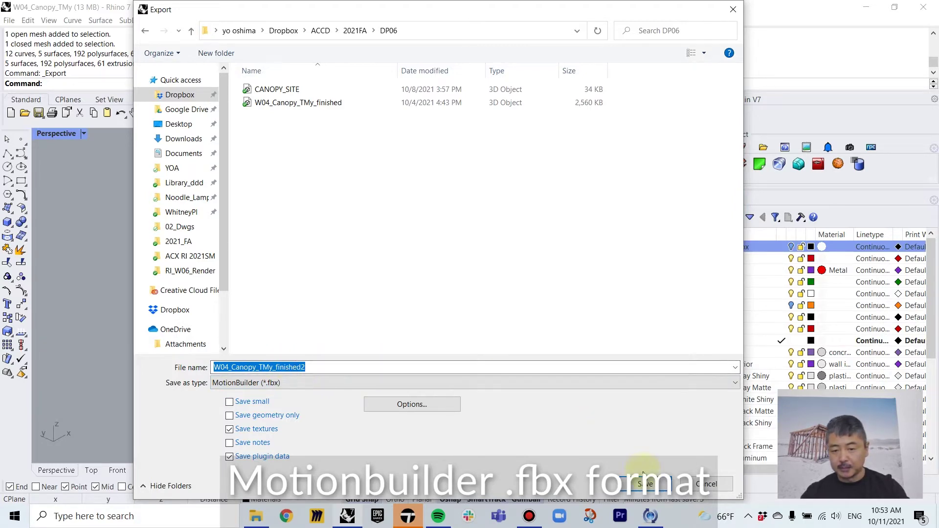
left_click(645, 484)
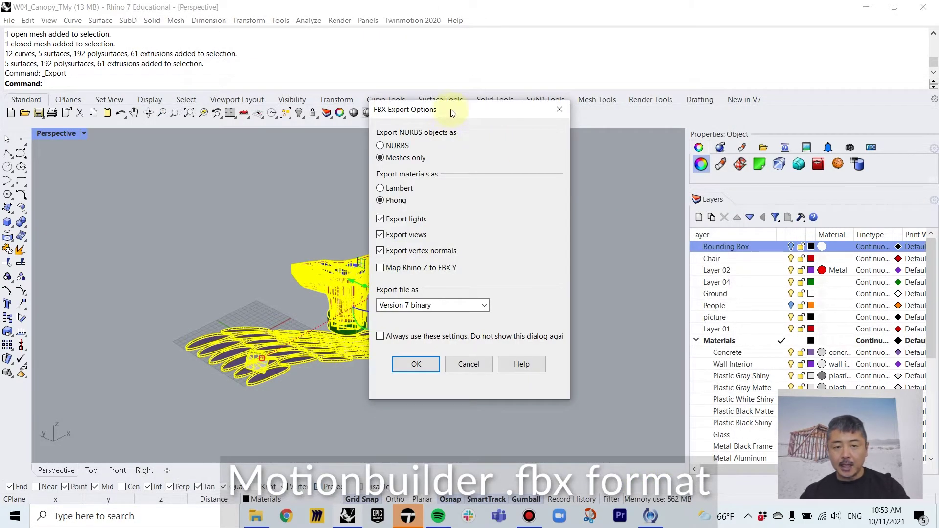
Step: Accept the FBX export options with Meshes only and Phong materials, and preview the polygon mesh on the canopy model
left_click_drag(564, 111, 644, 108)
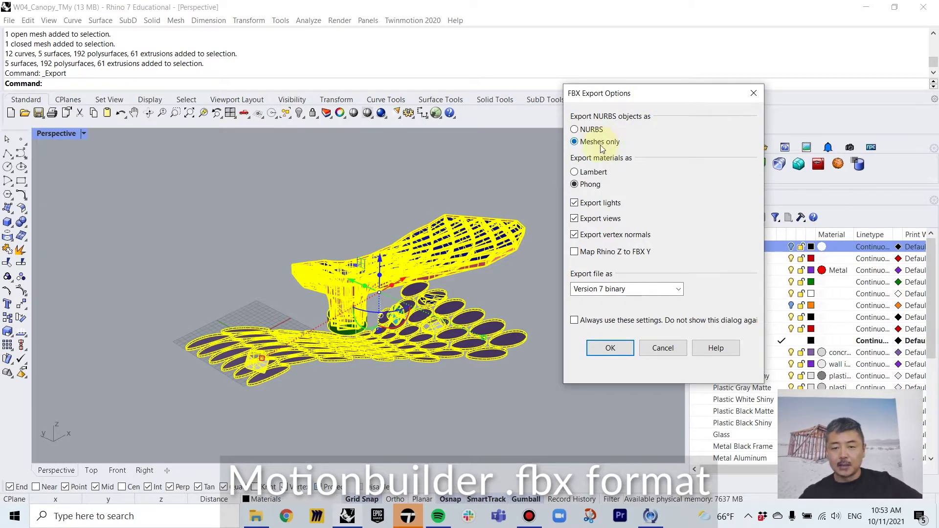
left_click(610, 348)
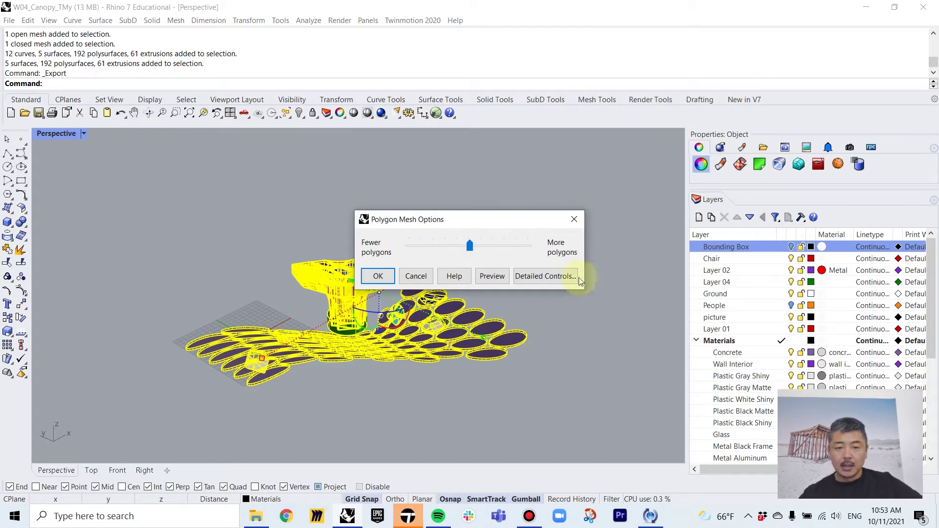
left_click_drag(482, 223, 696, 213)
scroll(468, 283, "up", 8)
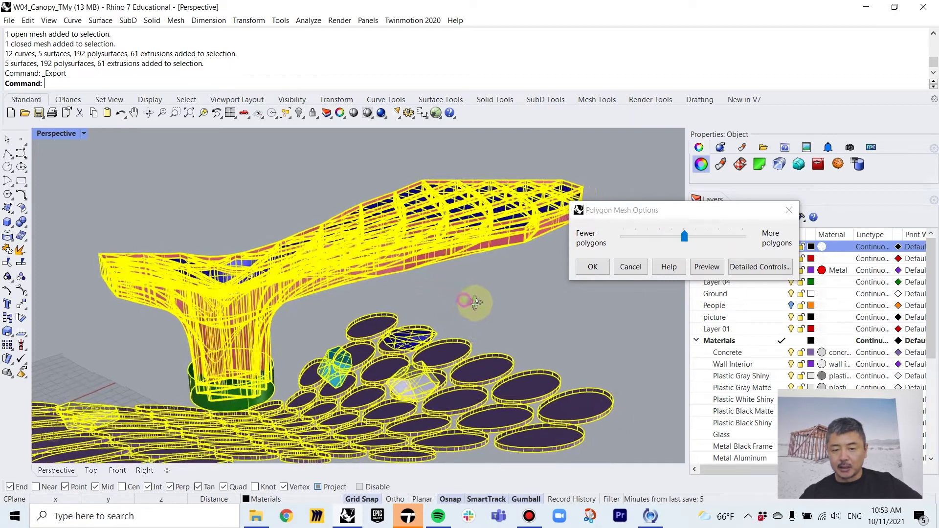
left_click(709, 269)
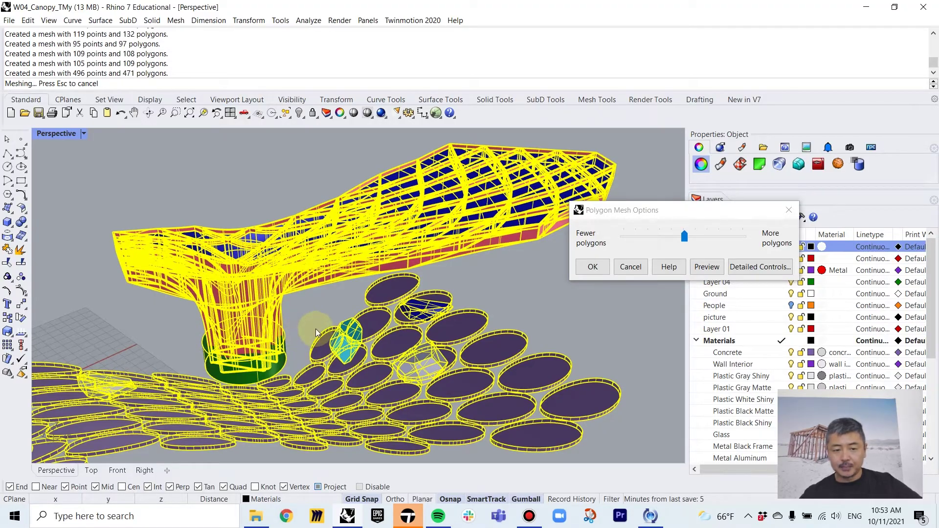
right_click_drag(316, 332, 446, 279)
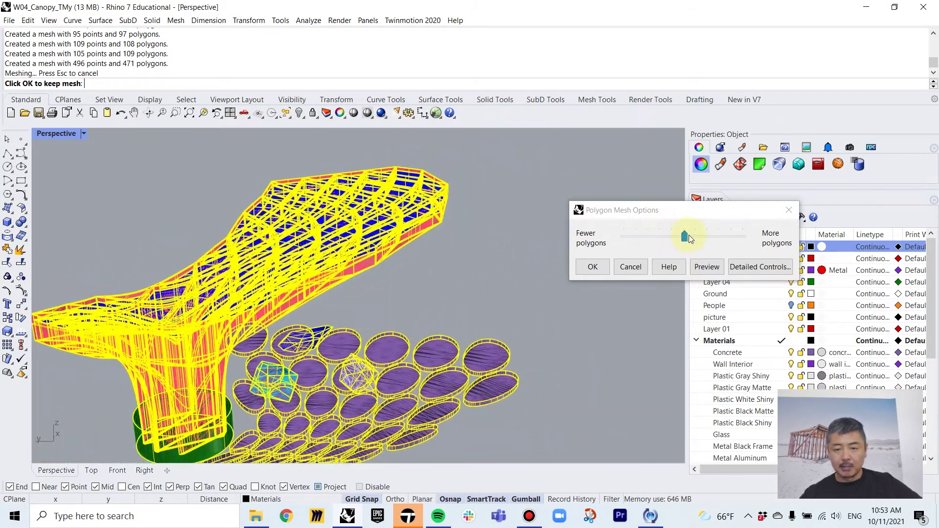
Step: Lower the mesh density towards fewer polygons, preview the mesh, finish the FBX export and clear the selection
left_click_drag(686, 236, 667, 237)
left_click(710, 269)
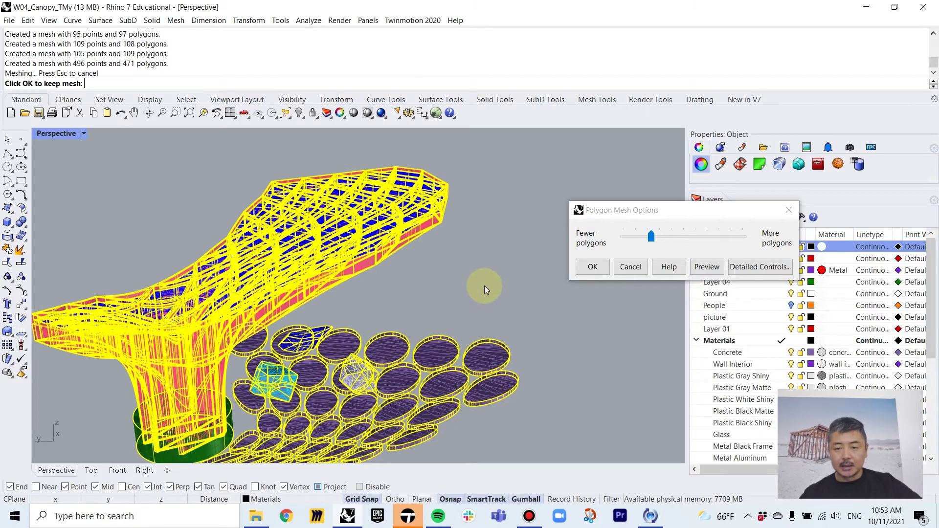
right_click_drag(479, 289, 357, 322)
left_click(591, 267)
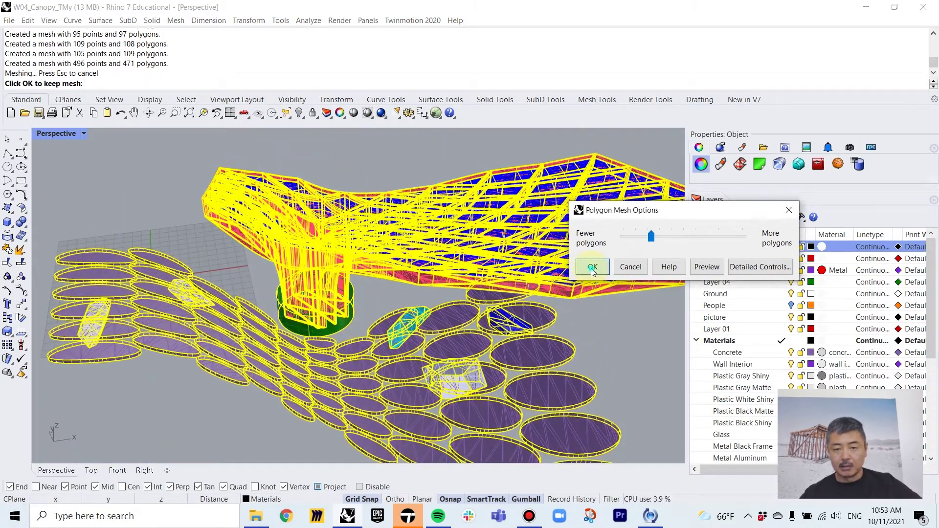
left_click(475, 144)
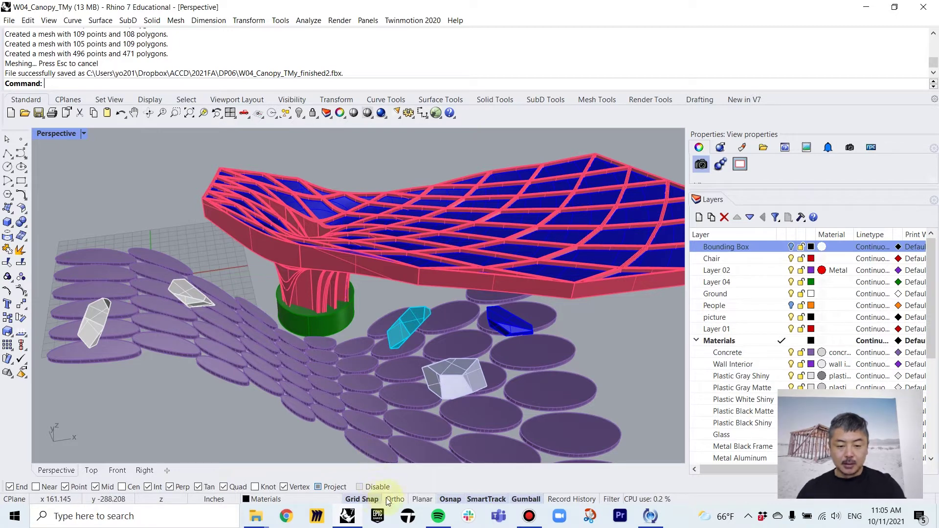
Step: Switch to the new Twinmotion project and show the navigation help overlay in the viewport
left_click(408, 518)
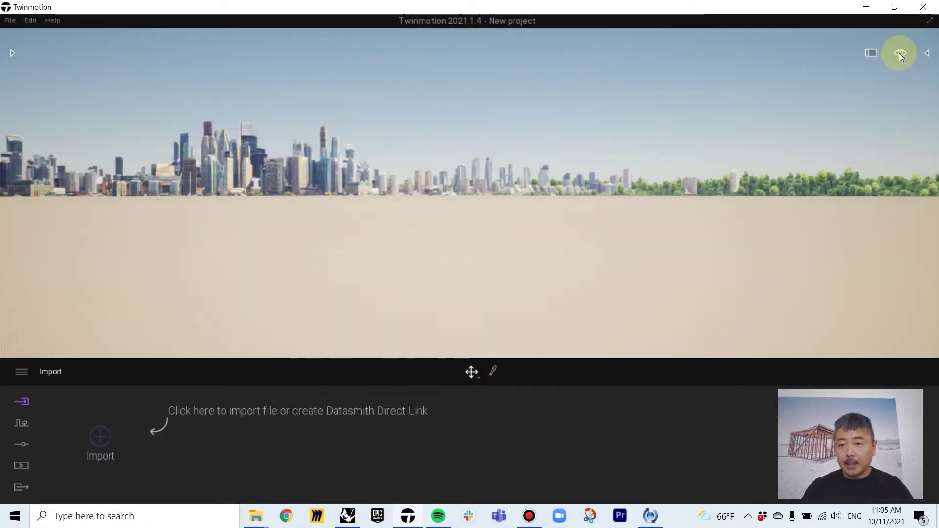
mouse_move(901, 53)
left_click(903, 246)
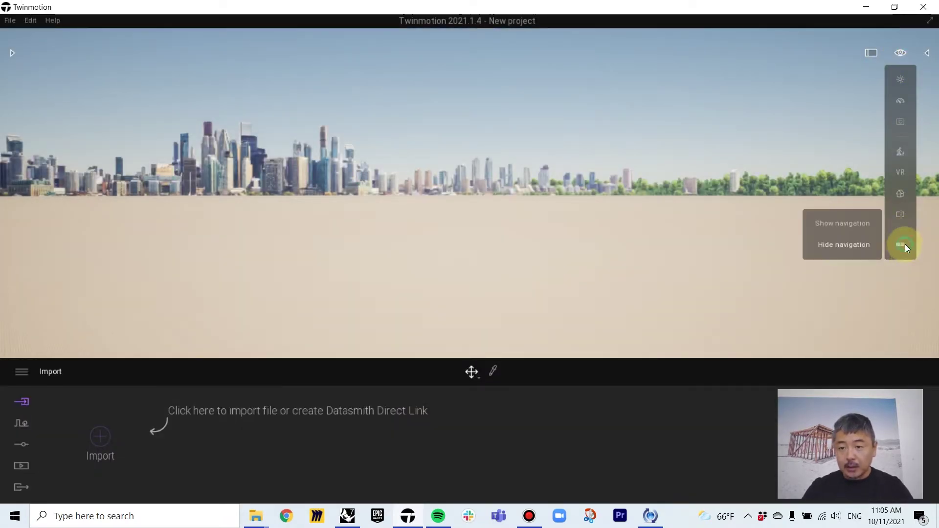
left_click(854, 224)
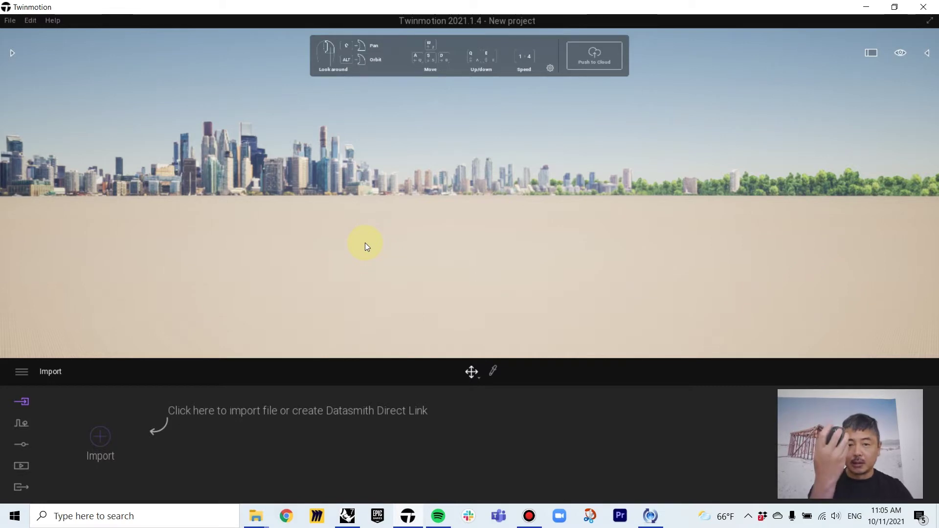
Step: Look around the empty Twinmotion scene and try moving the camera sideways, backward, forward, up and down
right_click_drag(365, 243, 370, 268)
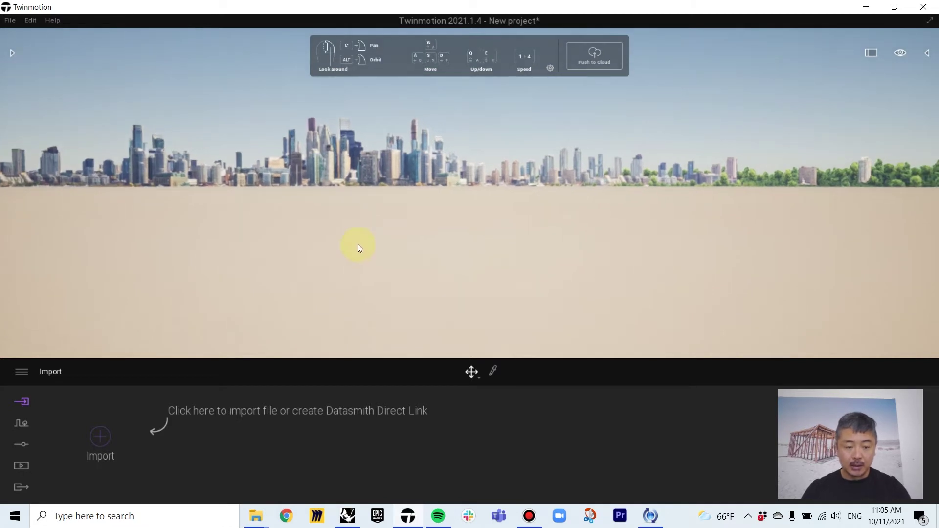
right_click_drag(322, 246, 361, 244)
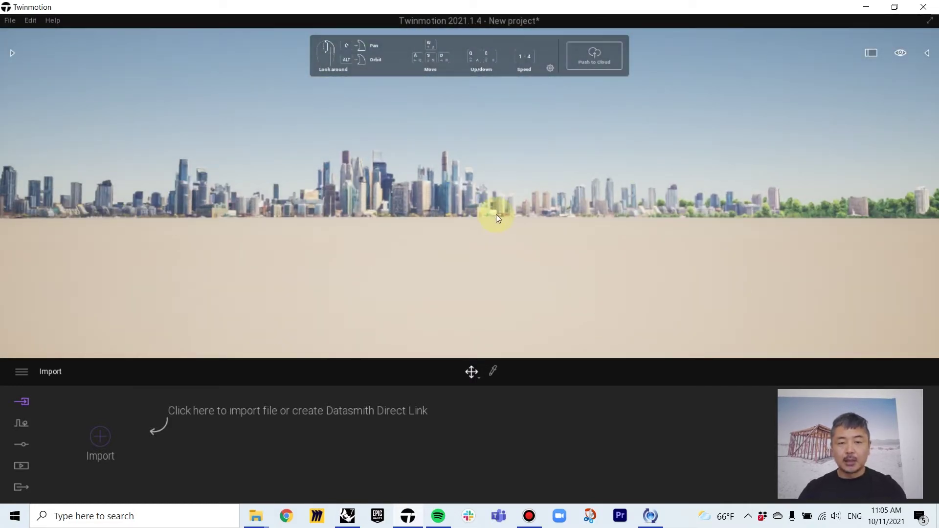
key("a")
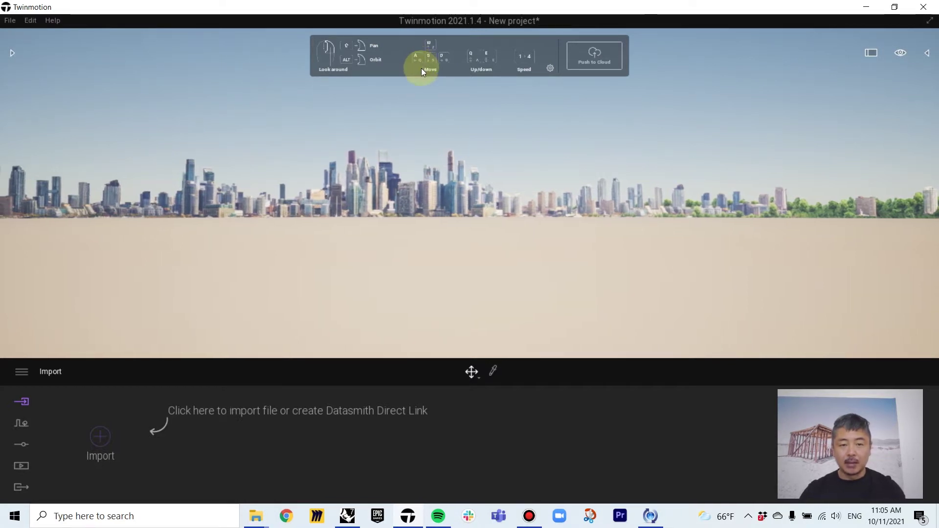
key("s")
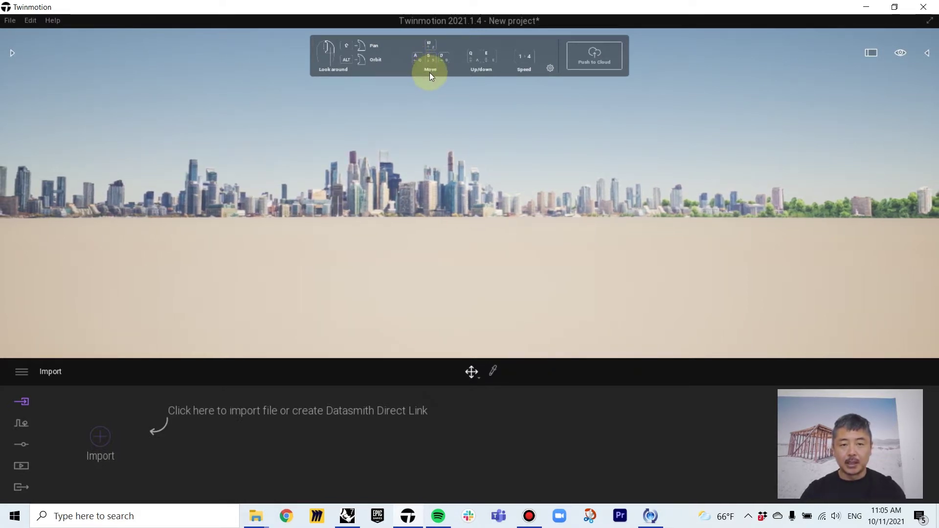
key("d")
key("w")
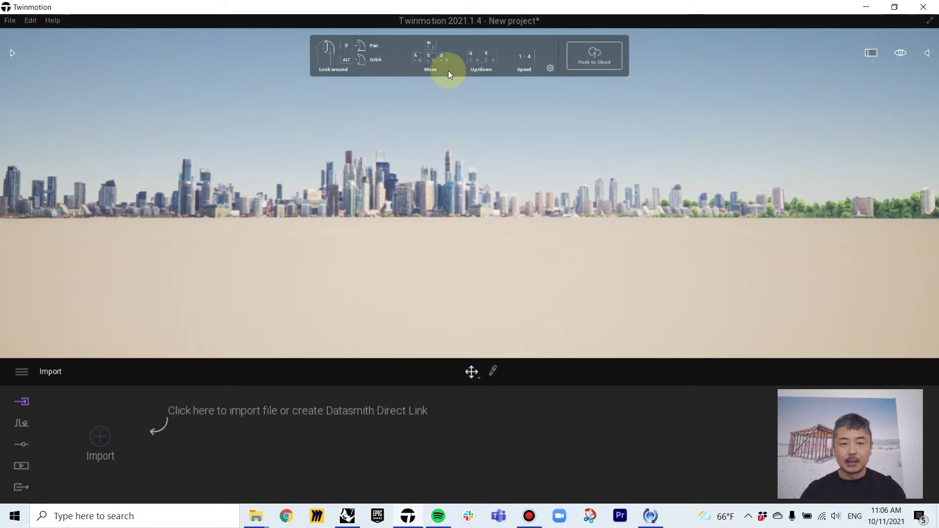
key("q")
key("e")
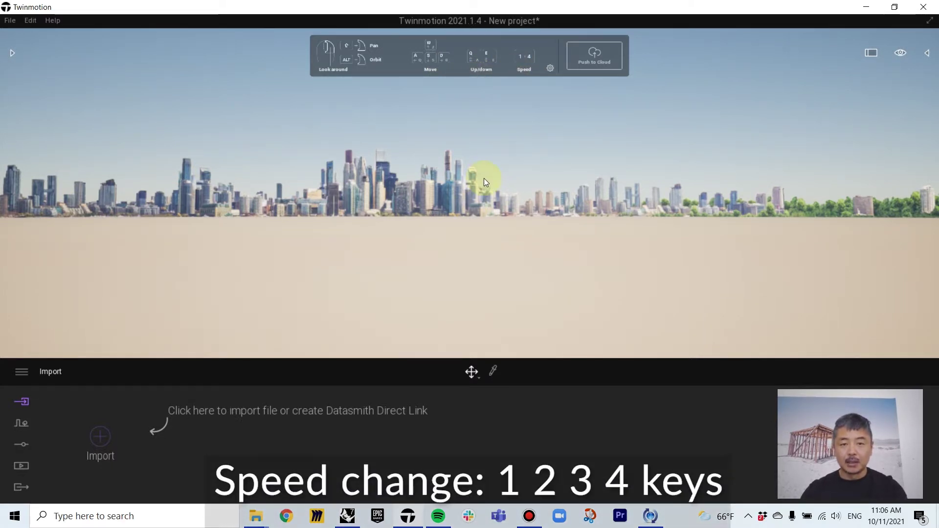
Step: Move the camera forward towards the skyline while looking around, changing the movement speed to 4
left_click_drag(483, 178, 445, 180)
right_click_drag(445, 180, 416, 196)
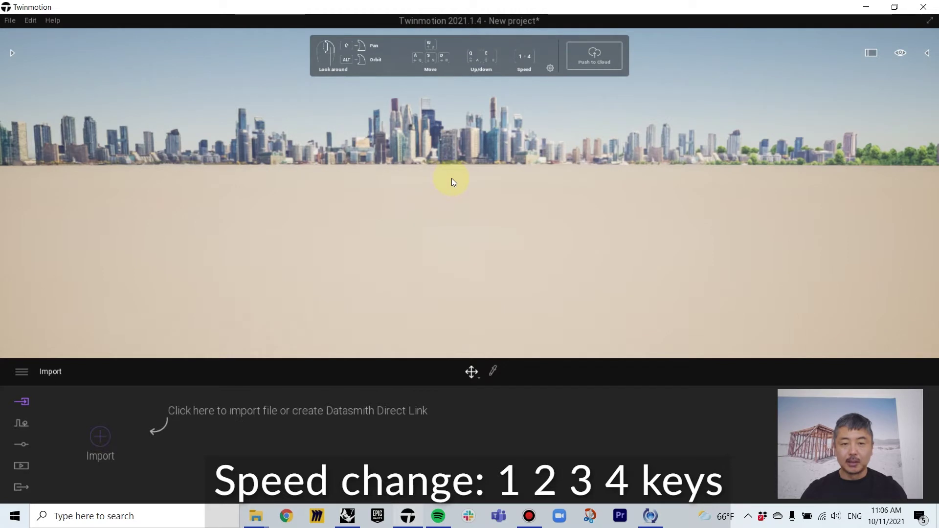
key("w")
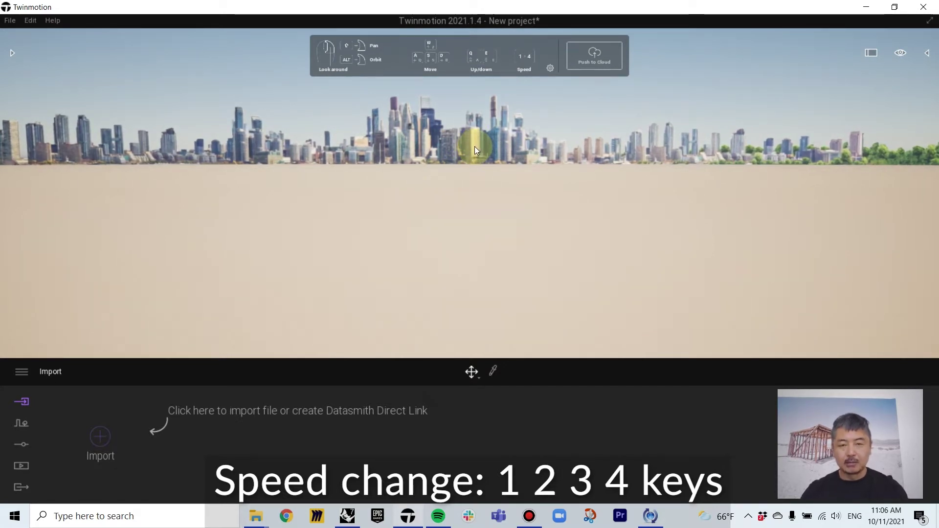
key("w")
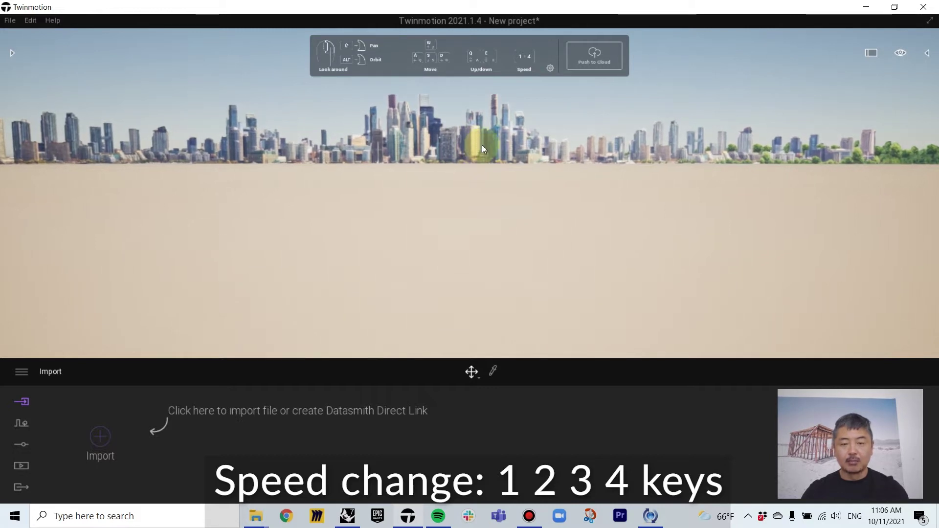
key("4")
key("w")
right_click_drag(521, 172, 537, 142)
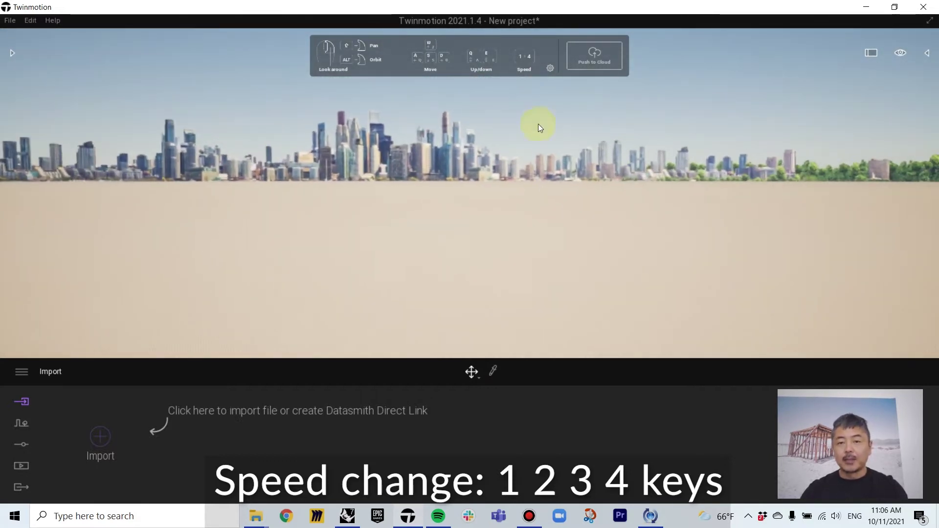
Step: Examine the available keyboard and mouse navigation presets, keep Rhino, and look around the empty scene
left_click(549, 69)
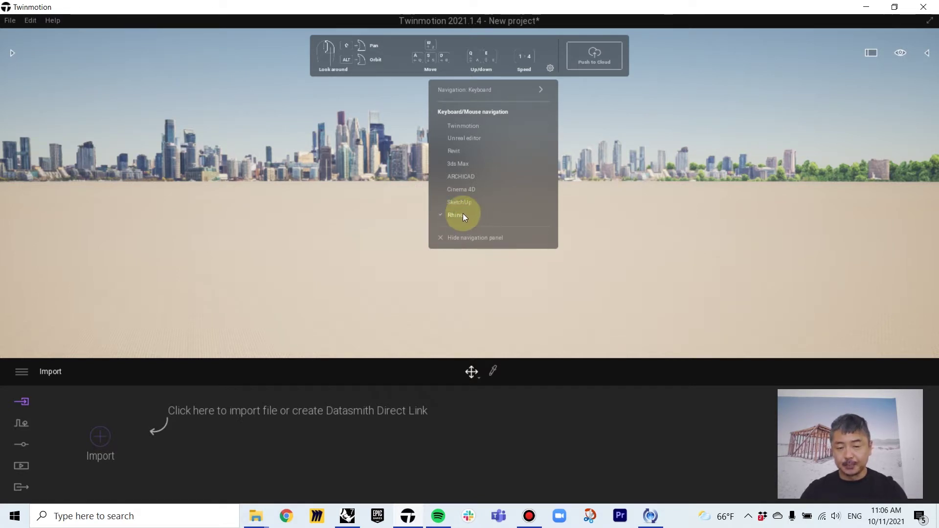
left_click(583, 213)
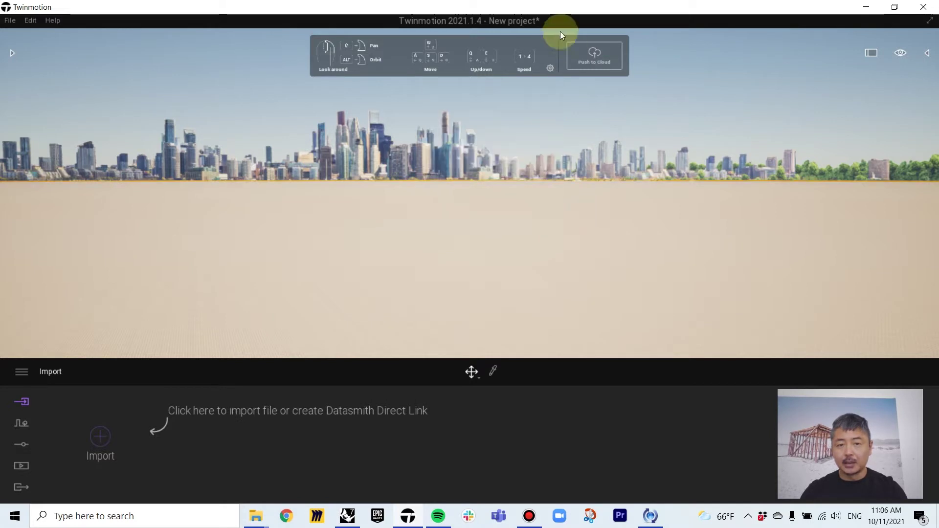
left_click(550, 69)
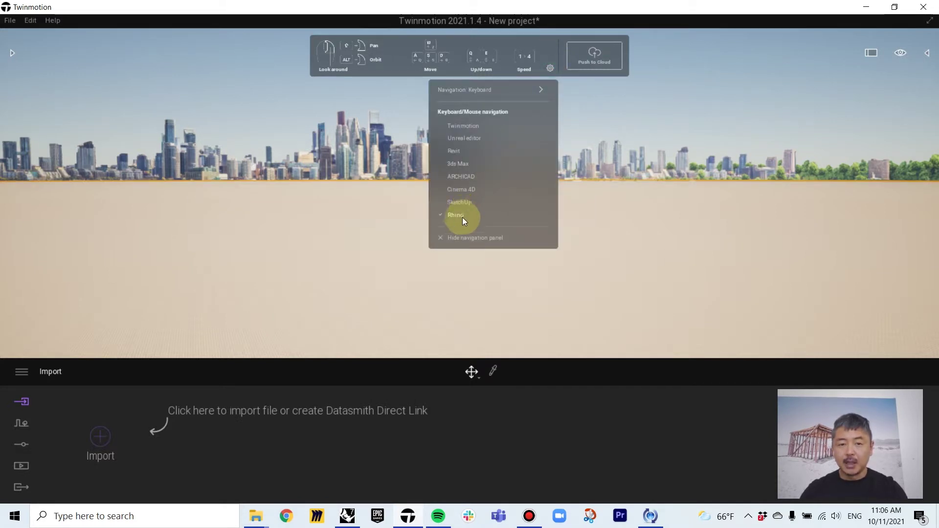
left_click(593, 213)
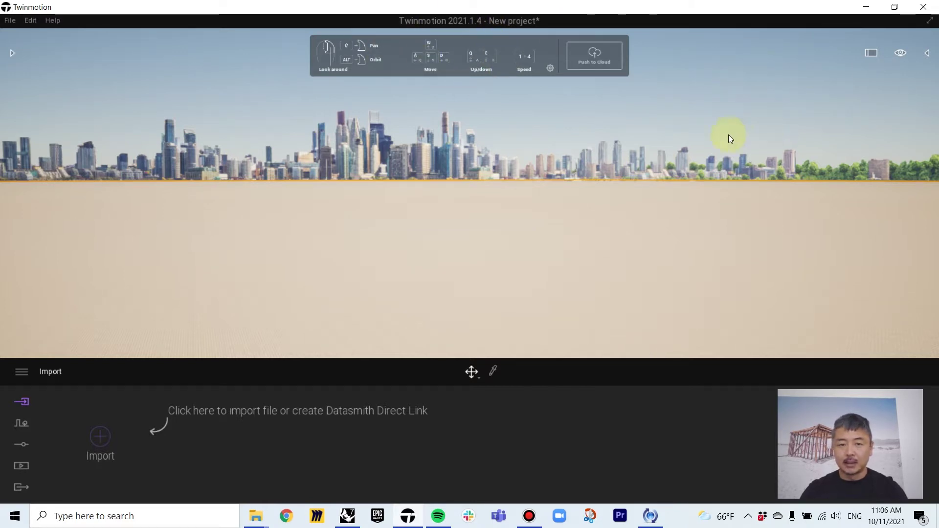
right_click_drag(612, 184, 532, 208)
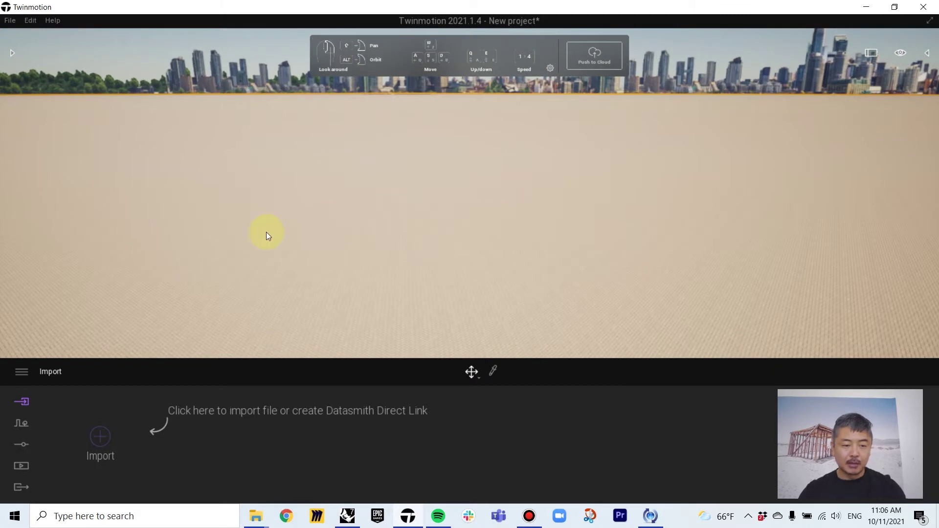
Step: Choose W04_Canopy_TMy_finished2 from the Dropbox folder ACCD > 2021FA > DP06 as the geometry file to import
left_click(103, 438)
left_click(560, 225)
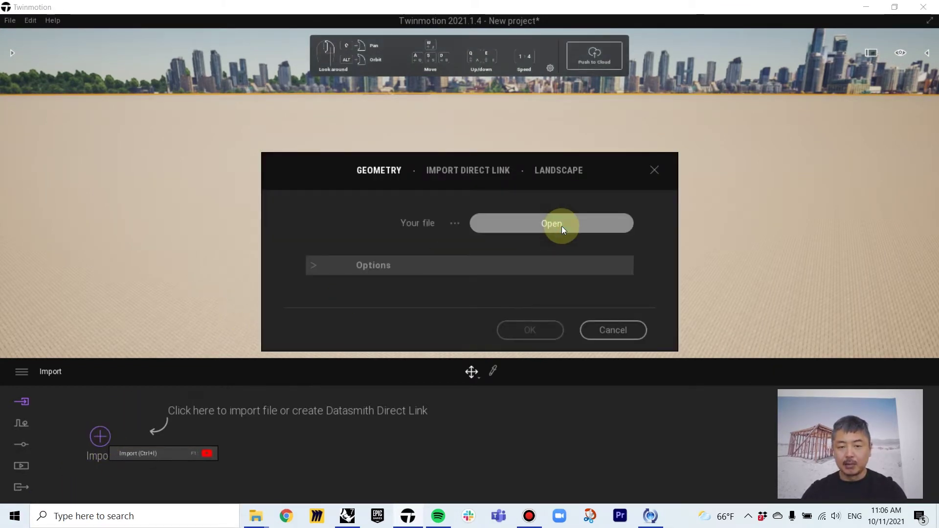
scroll(43, 110, "up", 2)
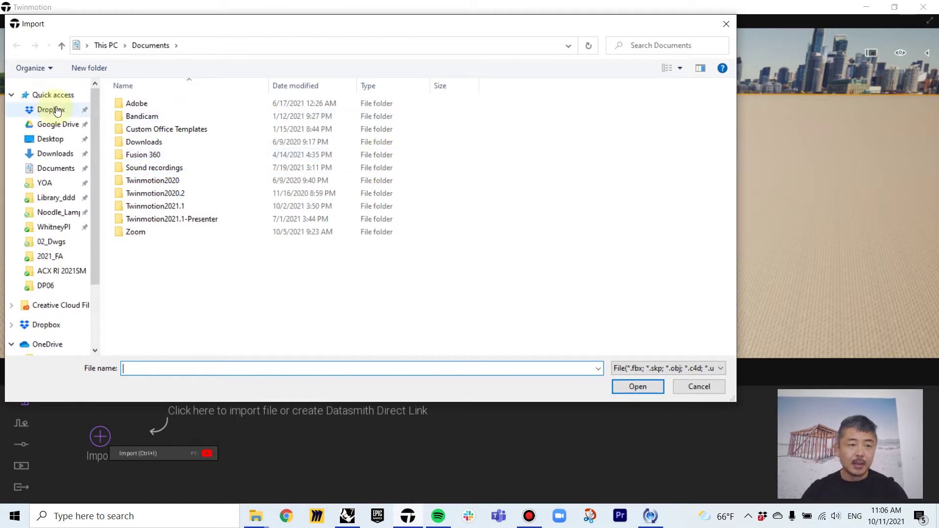
left_click(49, 109)
double_click(141, 108)
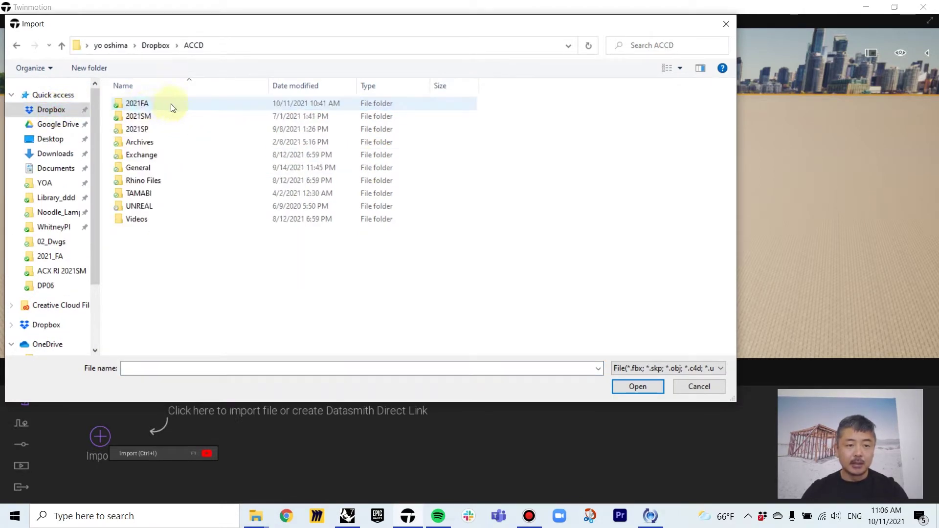
double_click(170, 107)
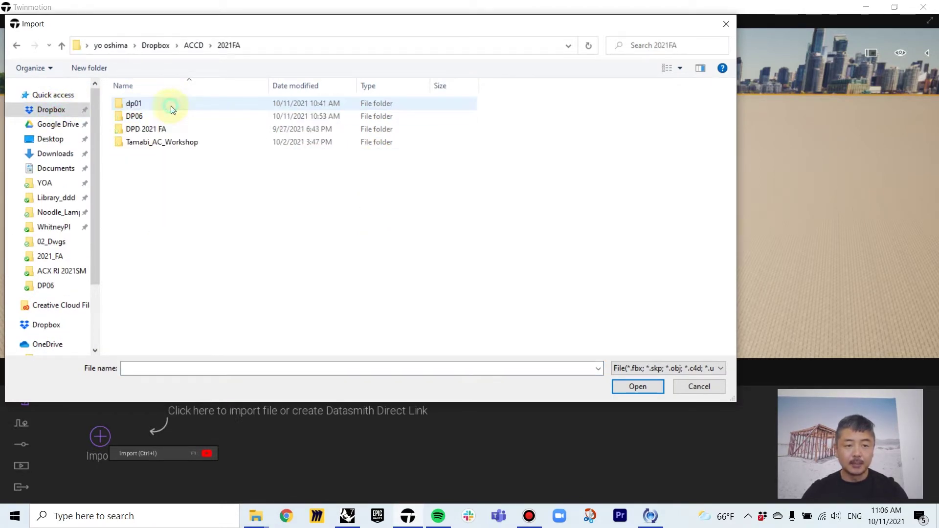
double_click(240, 119)
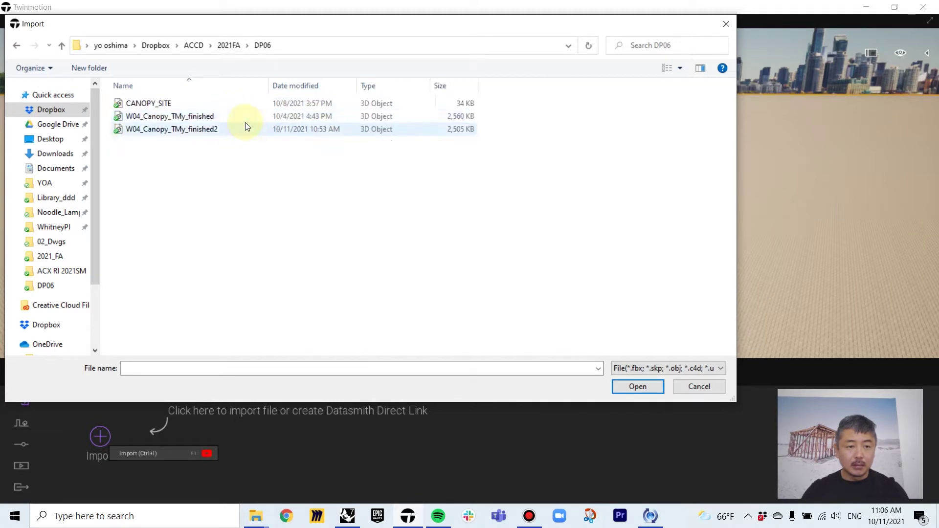
left_click(244, 129)
left_click(618, 384)
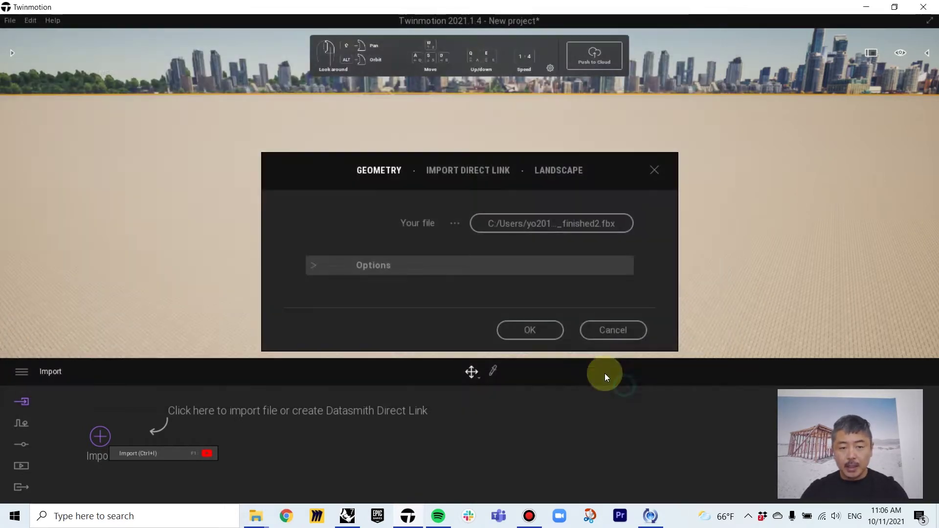
Step: Import the FBX with Collapse by material, Fix UVs/texture enabled, the up axis set to Auto and automatic unit conversion
left_click(314, 268)
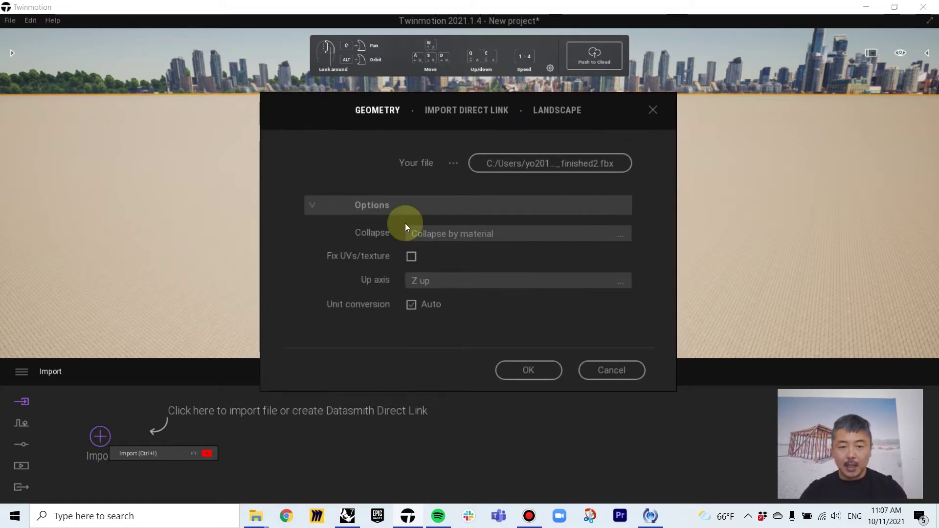
left_click(506, 235)
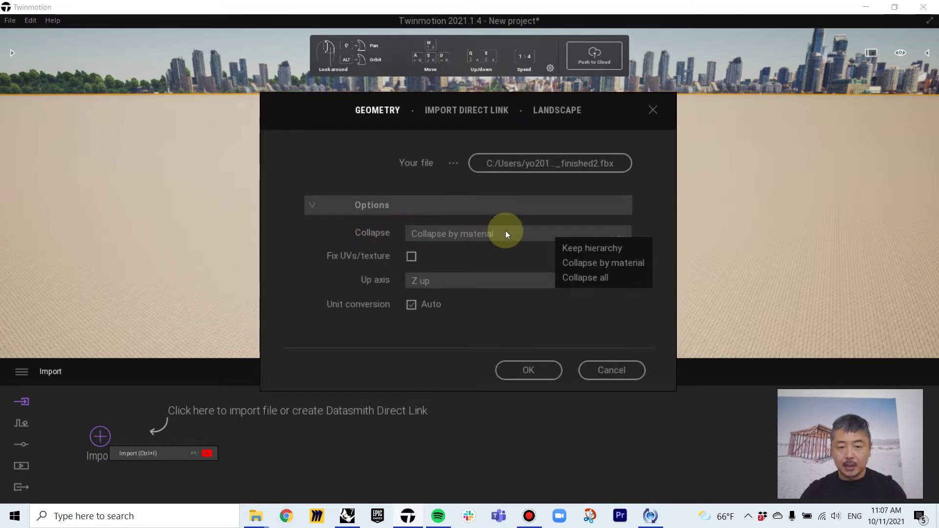
left_click(457, 233)
left_click(345, 238)
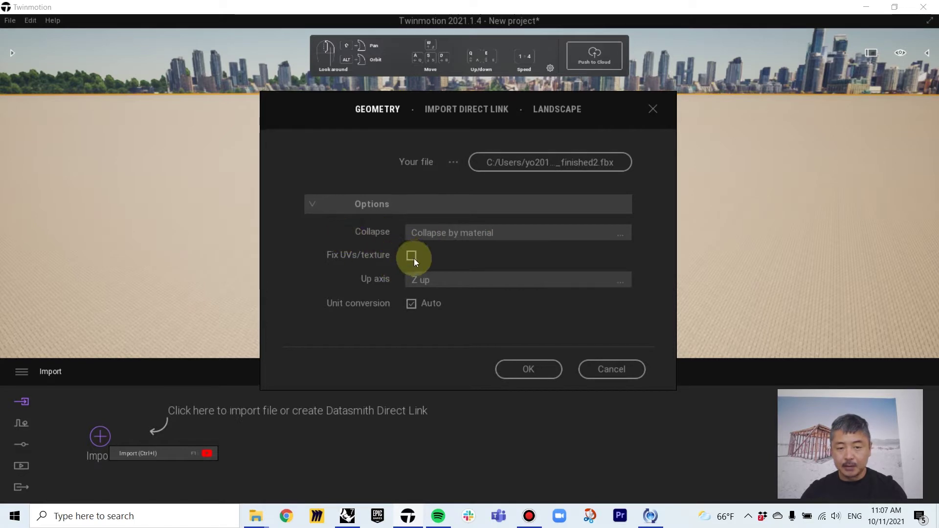
left_click(455, 284)
left_click(602, 339)
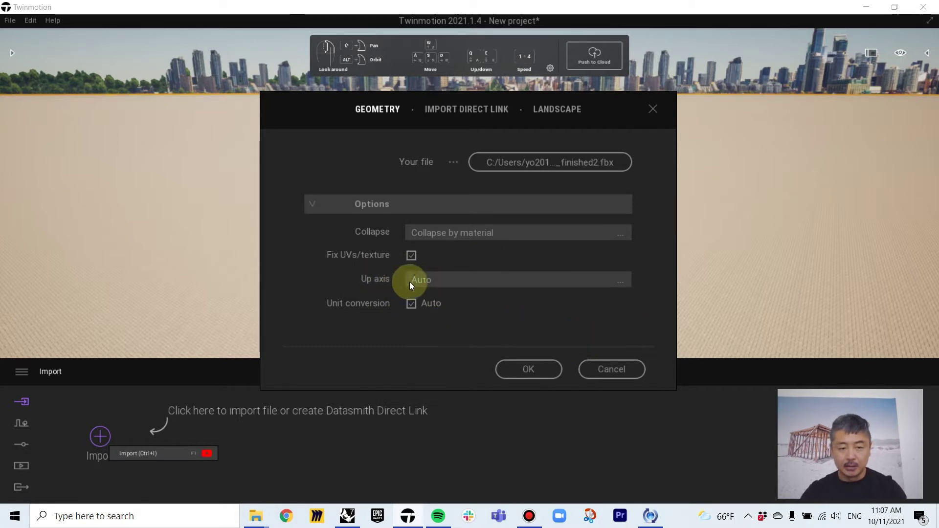
left_click(533, 370)
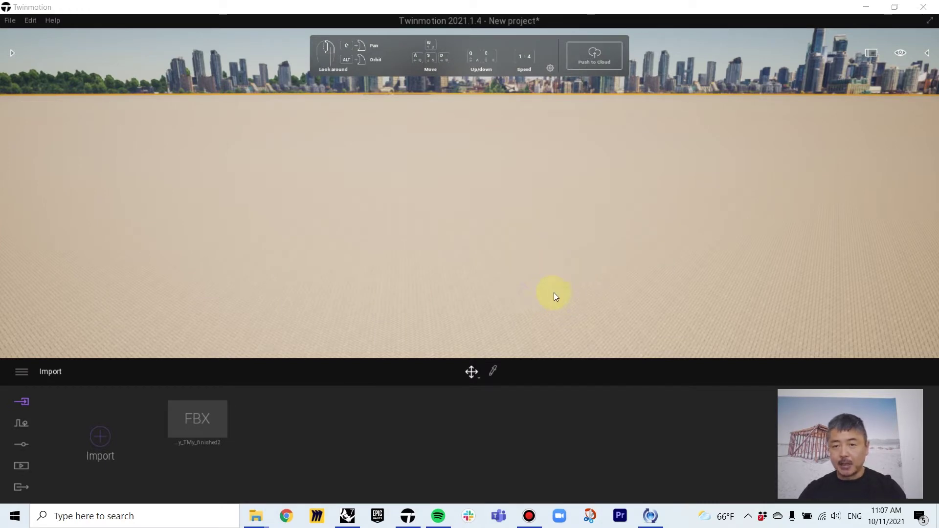
Step: Select the imported W04_Canopy_TMy_finished2.fbx in the scene graph, expand its material objects and focus the view on the model
left_click_drag(553, 293, 470, 319)
right_click_drag(470, 319, 489, 328)
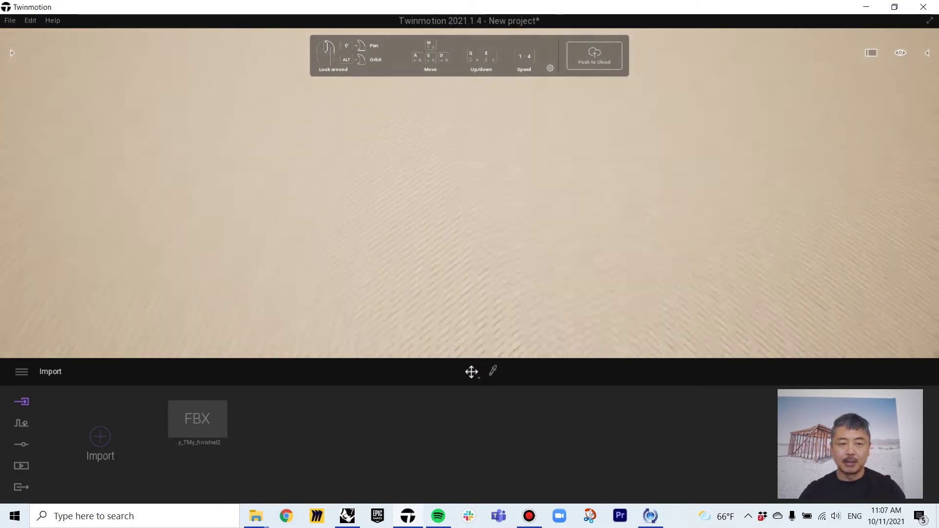
right_click_drag(734, 167, 736, 127)
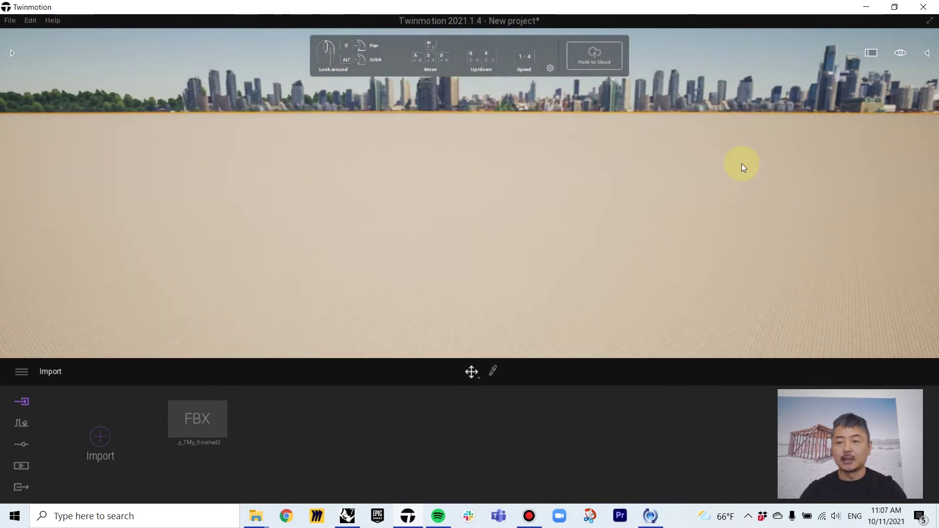
left_click(926, 54)
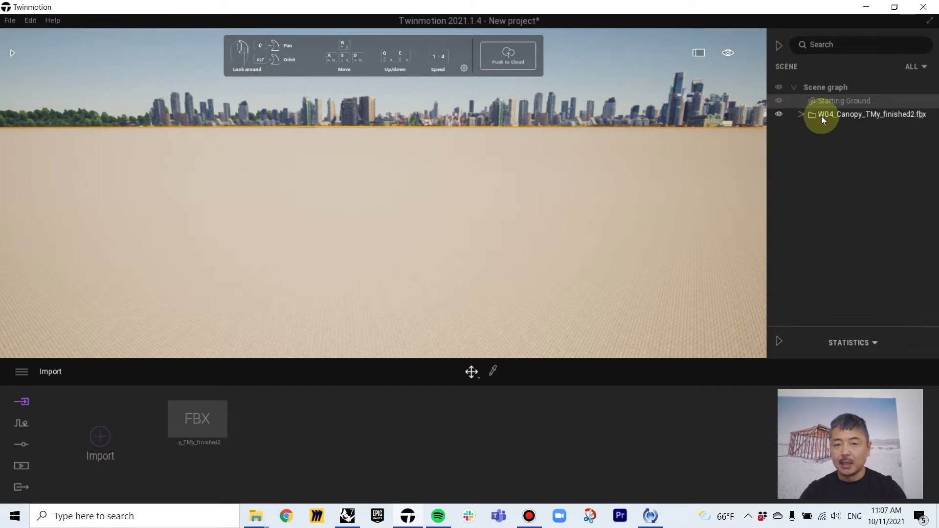
left_click(837, 115)
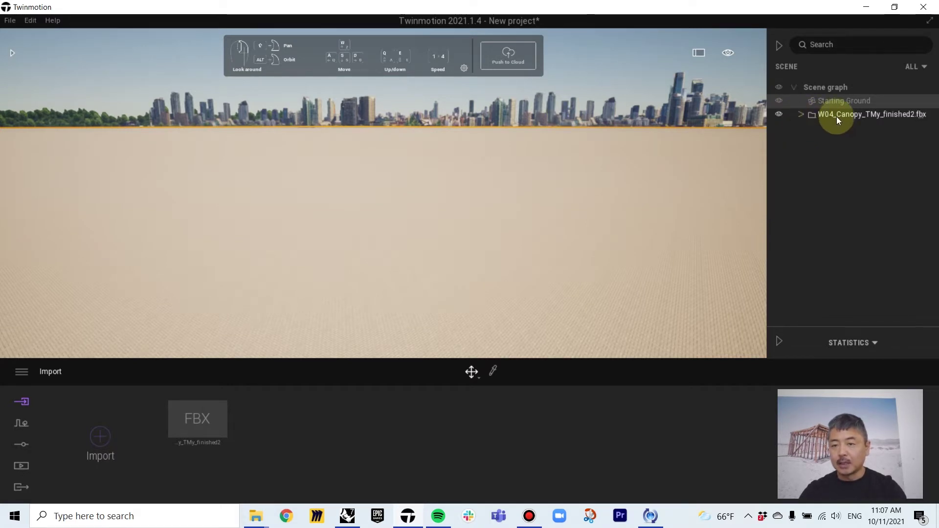
left_click(801, 115)
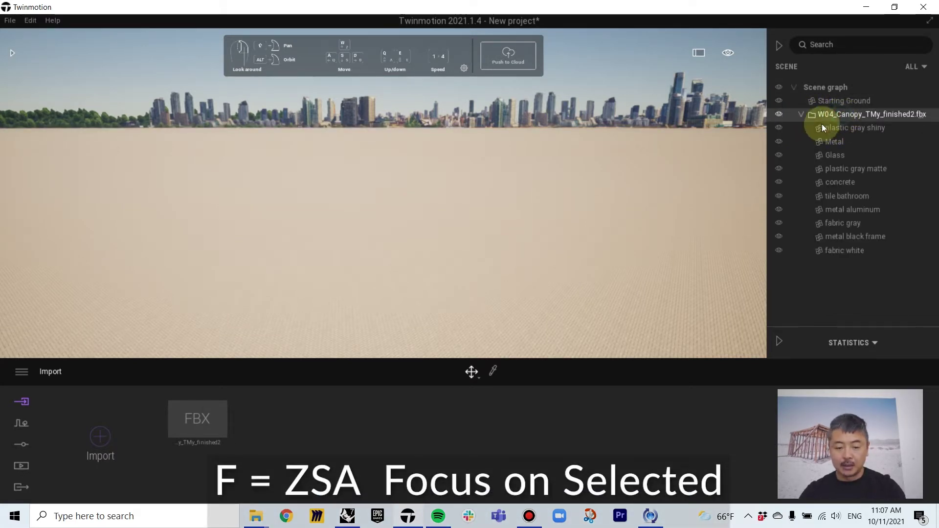
key("f")
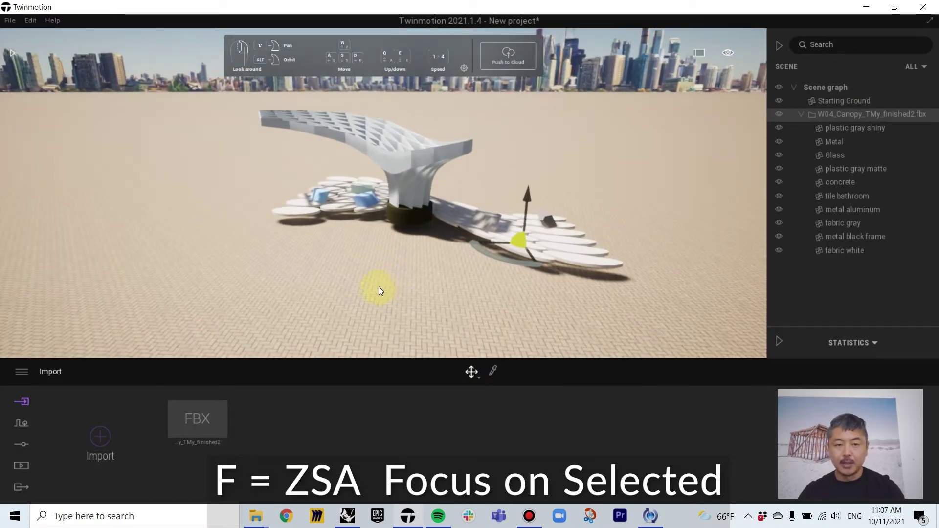
Step: Select the metal aluminum canopy structure and practise panning, orbiting and moving the camera forward and backward around it
middle_click_drag(379, 287, 438, 191)
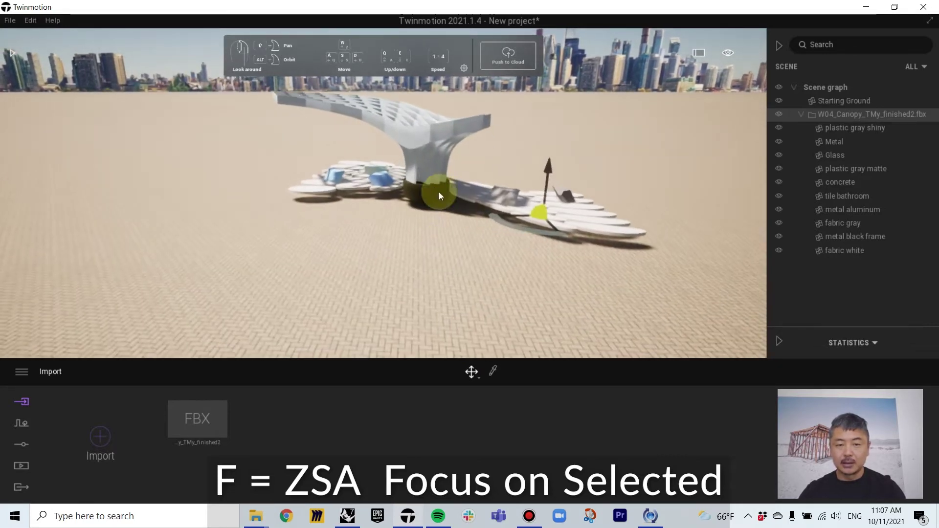
left_click(439, 166)
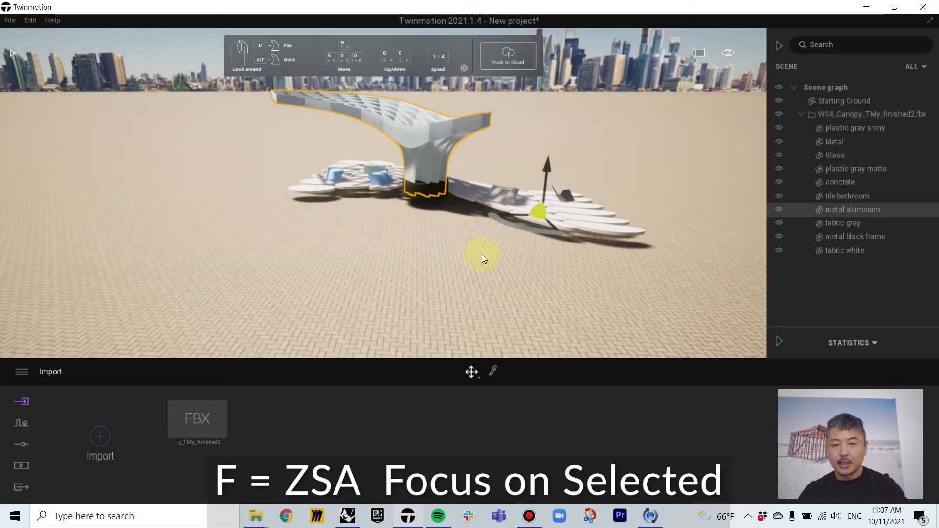
right_click_drag(491, 262, 422, 241)
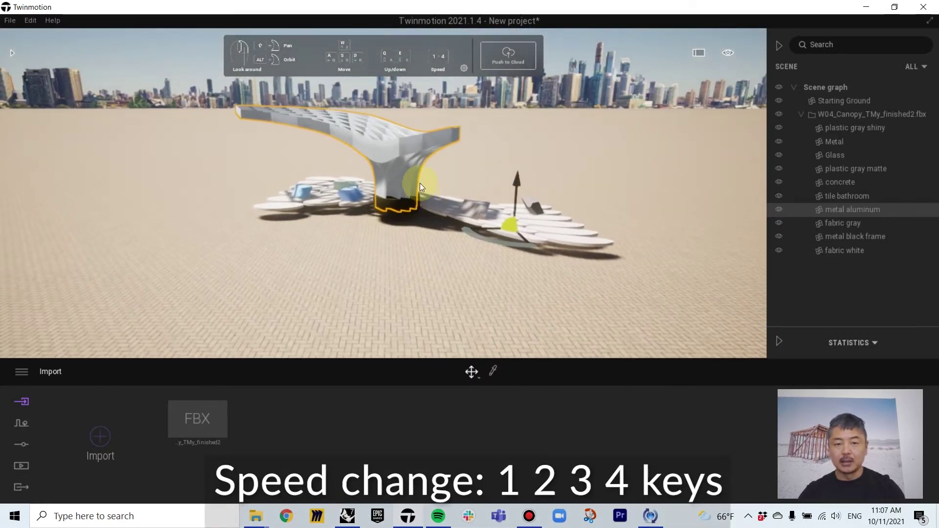
key("s")
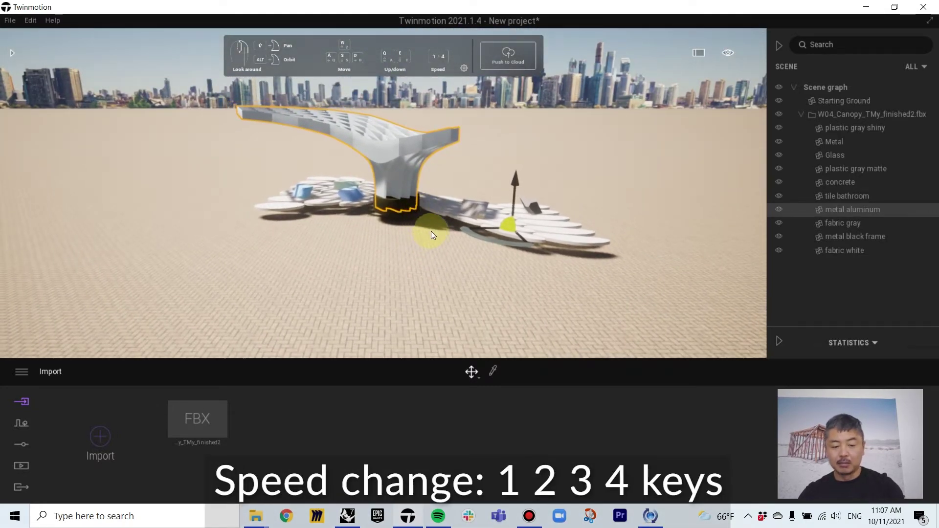
right_click_drag(410, 207, 450, 197, "alt")
key("w")
key("s")
key("s")
key("w")
right_click_drag(294, 226, 407, 236, "shift")
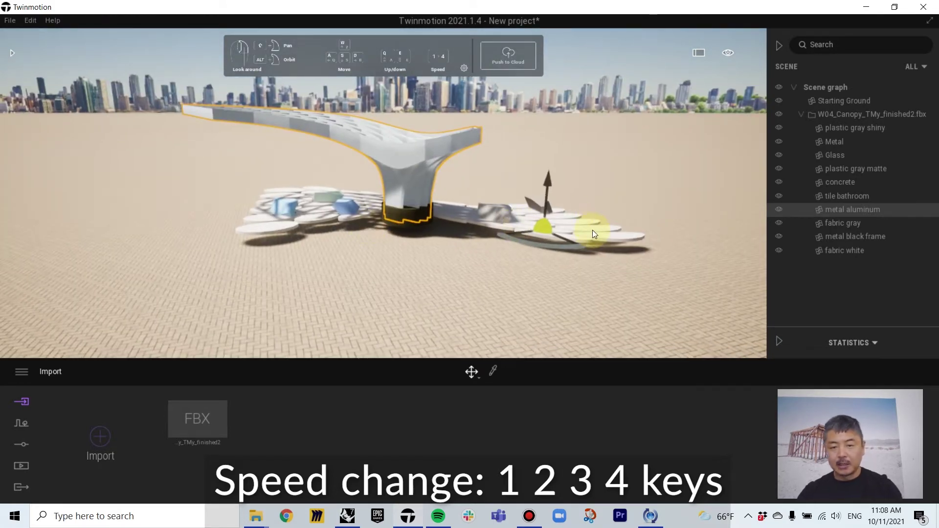
Step: Select the concrete platforms, clear the selection, and examine the canopy from several heights, angles and distances
left_click(579, 221)
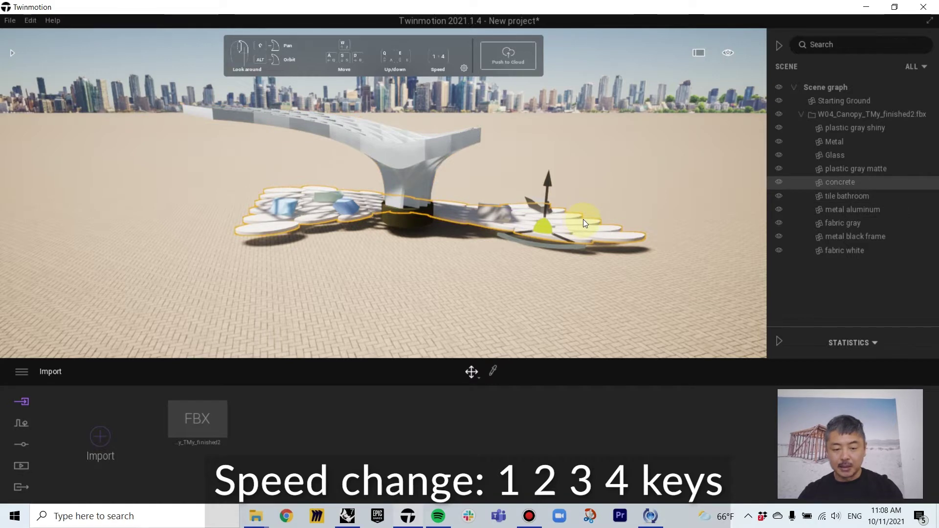
scroll(583, 221, "up", 3)
right_click_drag(582, 221, 526, 224)
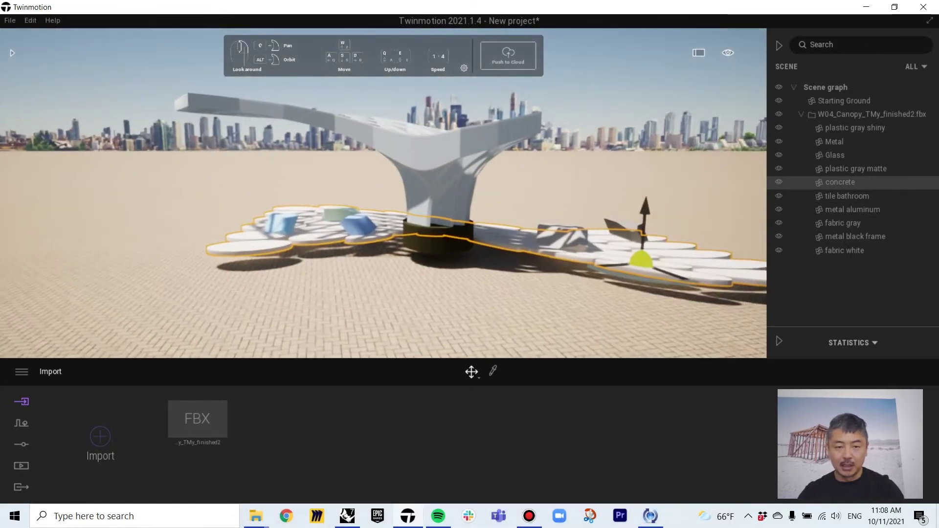
middle_click_drag(558, 227, 532, 220)
mouse_move(532, 220)
right_mouse_down()
mouse_move(496, 220)
mouse_move(506, 211)
mouse_move(539, 219)
right_mouse_up()
scroll(595, 216, "up", 3)
right_click_drag(595, 217, 582, 185)
left_click(579, 187)
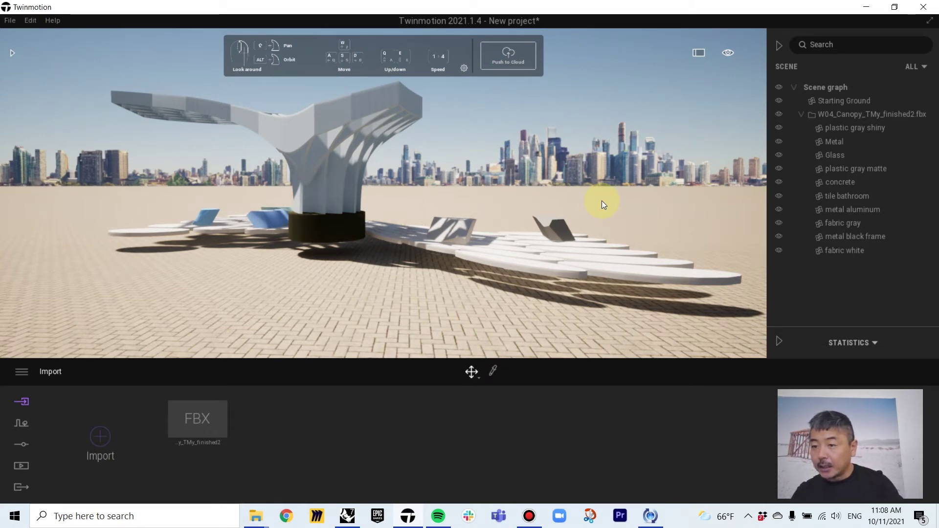
mouse_move(471, 183)
right_mouse_down()
mouse_move(482, 191)
mouse_move(499, 170)
mouse_move(449, 167)
mouse_move(462, 169)
mouse_move(485, 201)
mouse_move(472, 199)
right_mouse_up()
key("a")
key("q")
scroll(447, 197, "down", 3)
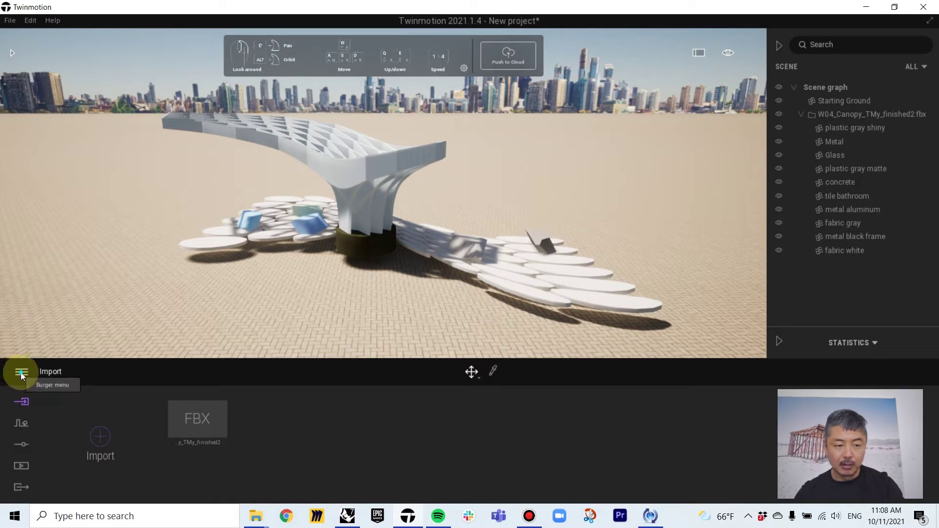
Step: Confirm the Ultra quality preset in the preferences and orbit around the canopy to check the display
left_click(20, 371)
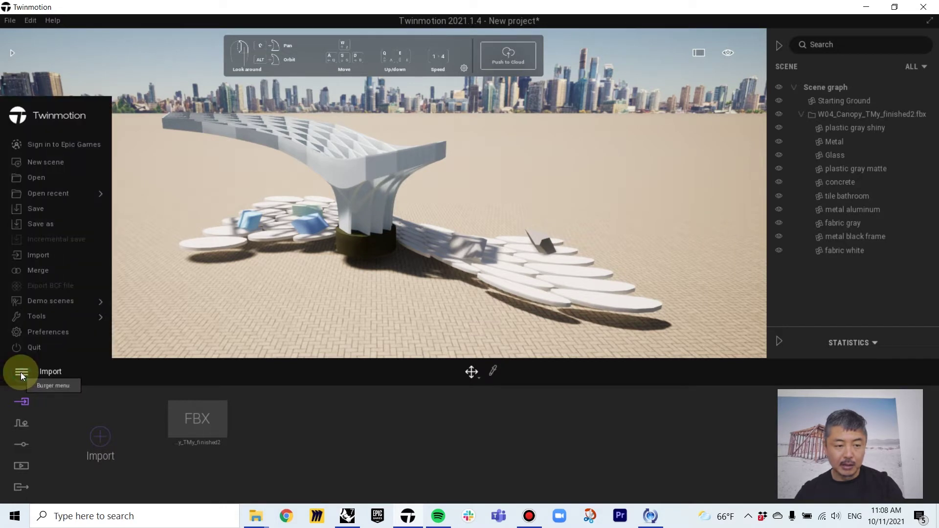
left_click(28, 334)
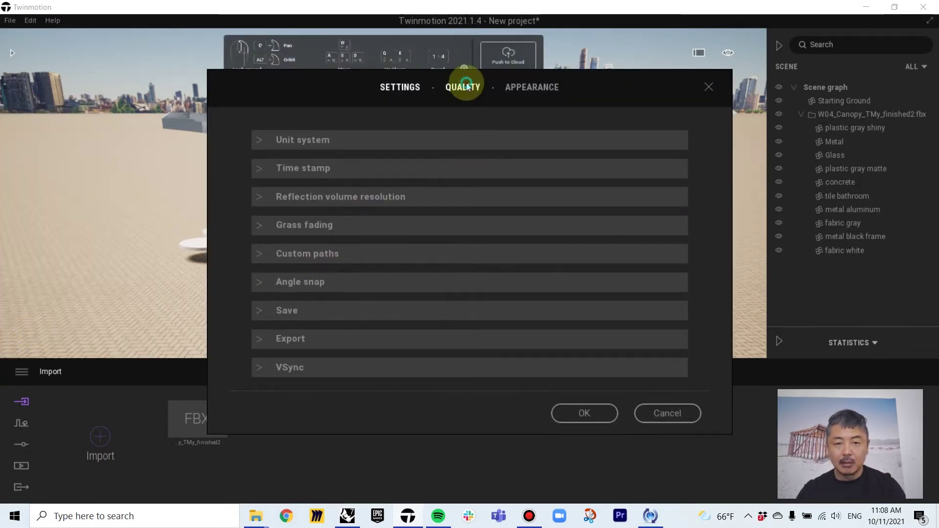
left_click(462, 87)
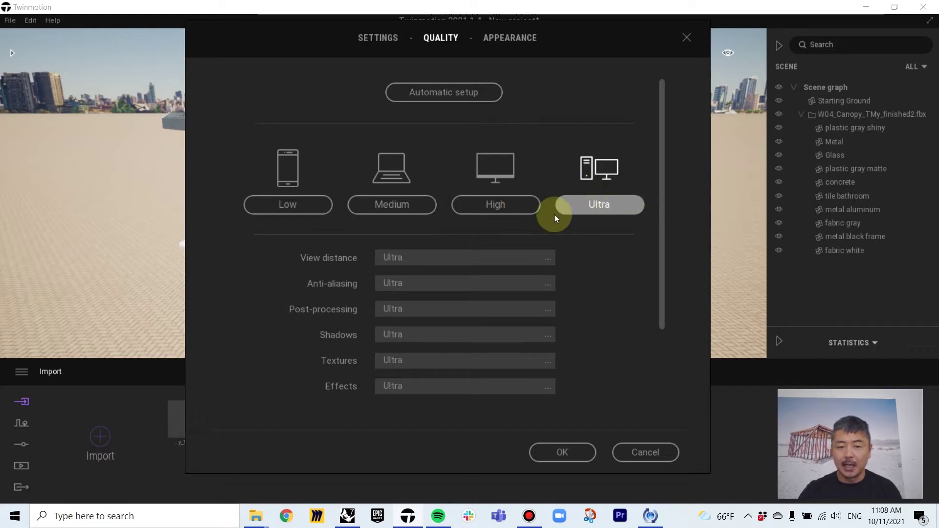
left_click(564, 448)
right_click_drag(332, 269, 387, 246, "alt")
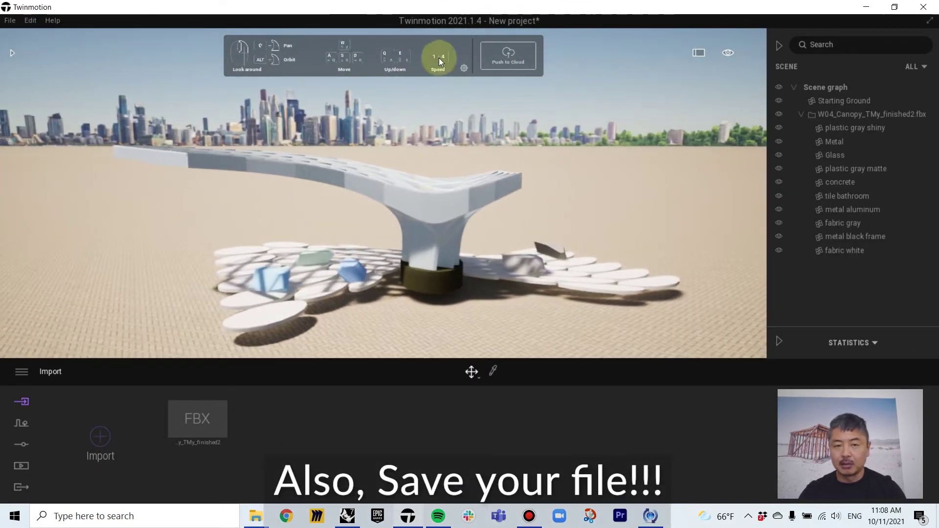
Step: Hide the navigation help overlay and collapse the scene graph to enlarge the view of the canopy
left_click(464, 68)
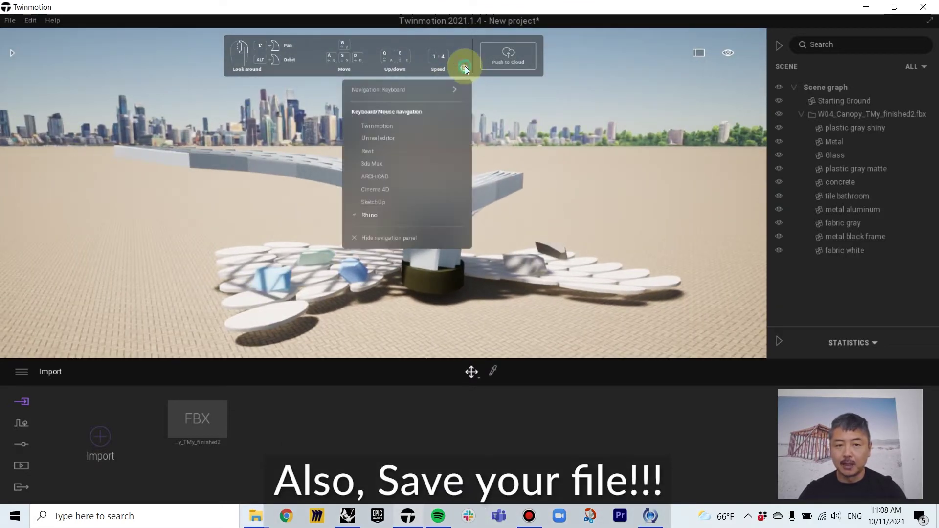
left_click(419, 237)
right_click_drag(459, 230, 514, 241, "alt")
middle_click_drag(513, 241, 660, 250, "shift")
right_click_drag(471, 234, 468, 238)
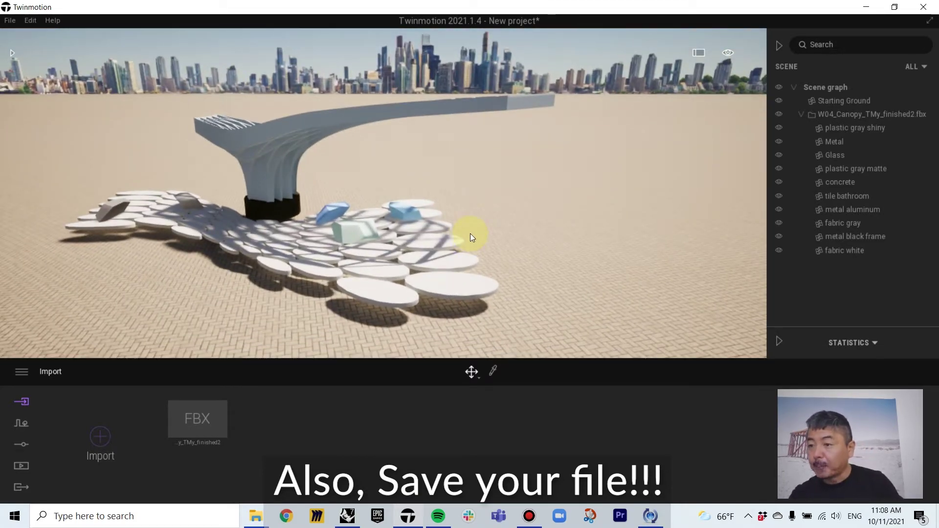
right_click_drag(380, 240, 327, 239)
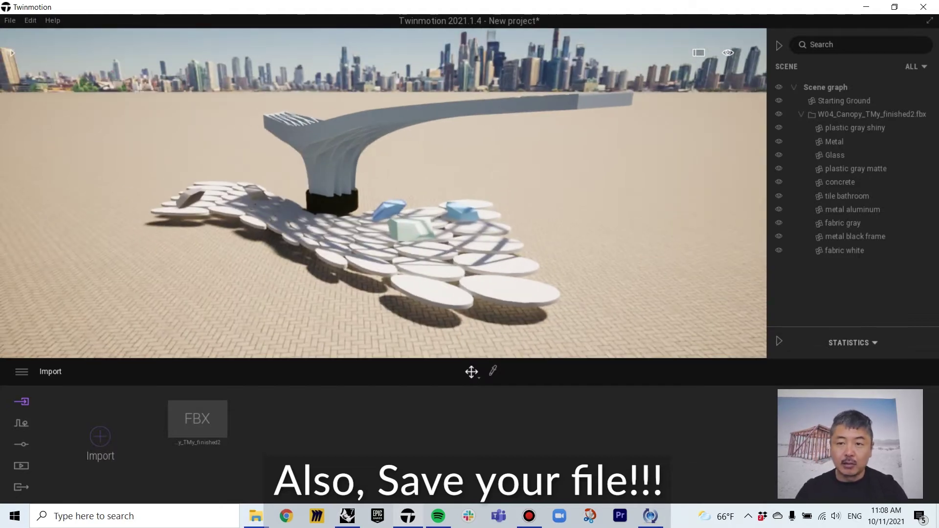
middle_click_drag(542, 211, 622, 210, "shift")
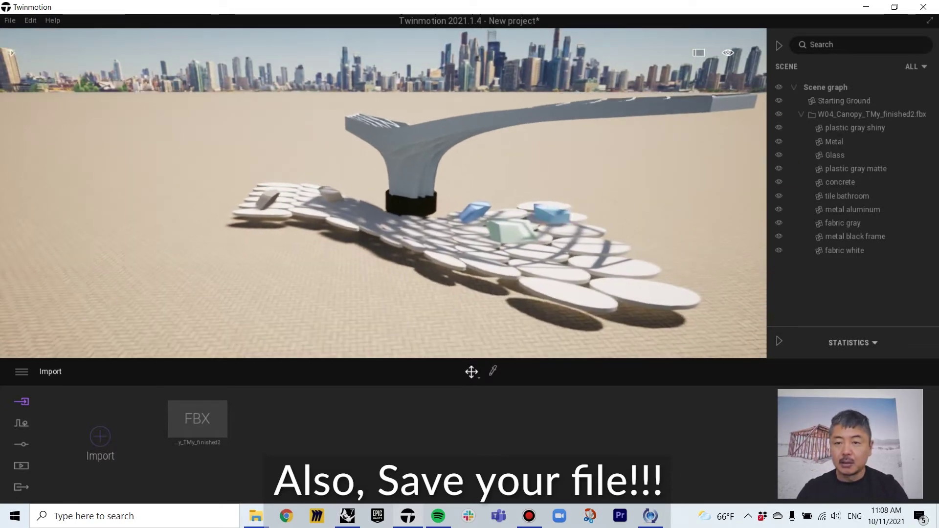
left_click(781, 46)
right_click_drag(480, 153, 538, 134)
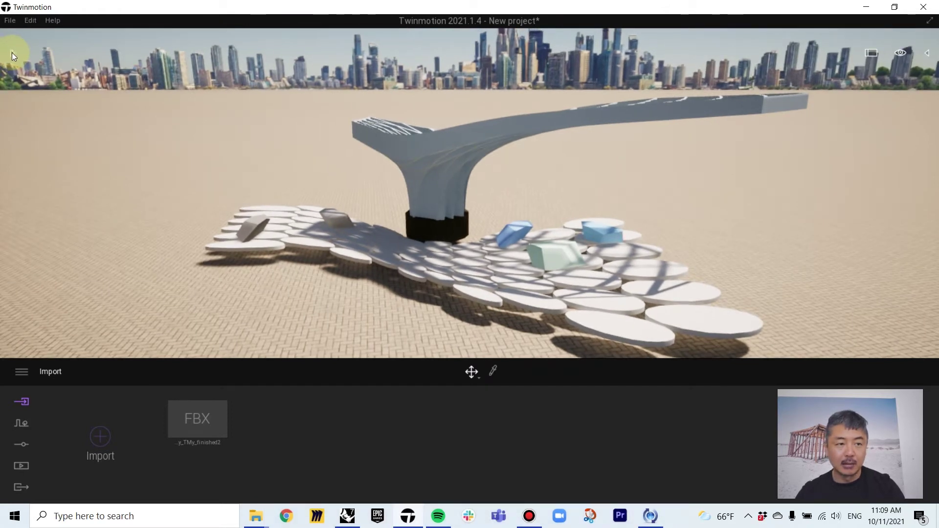
Step: Apply the Bare concrete 02 material from the library to the oval platforms and check them up close
left_click(12, 52)
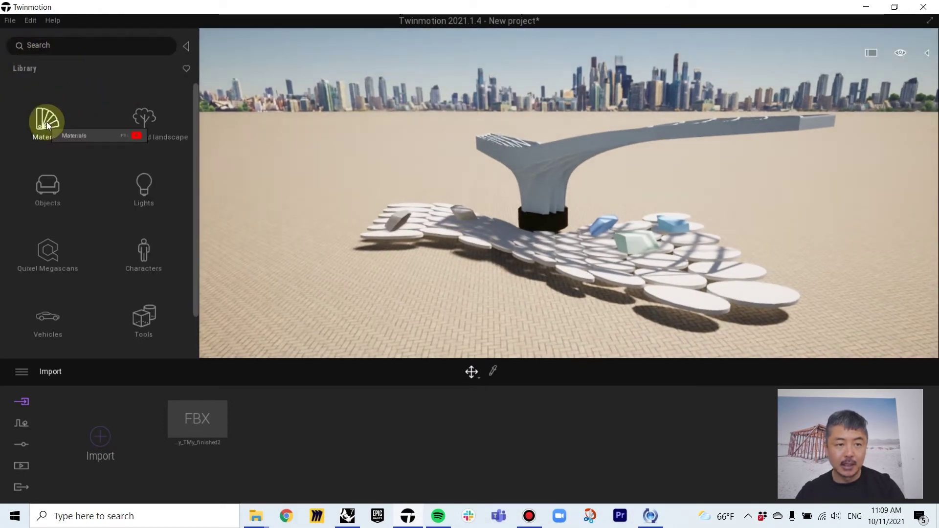
left_click(48, 125)
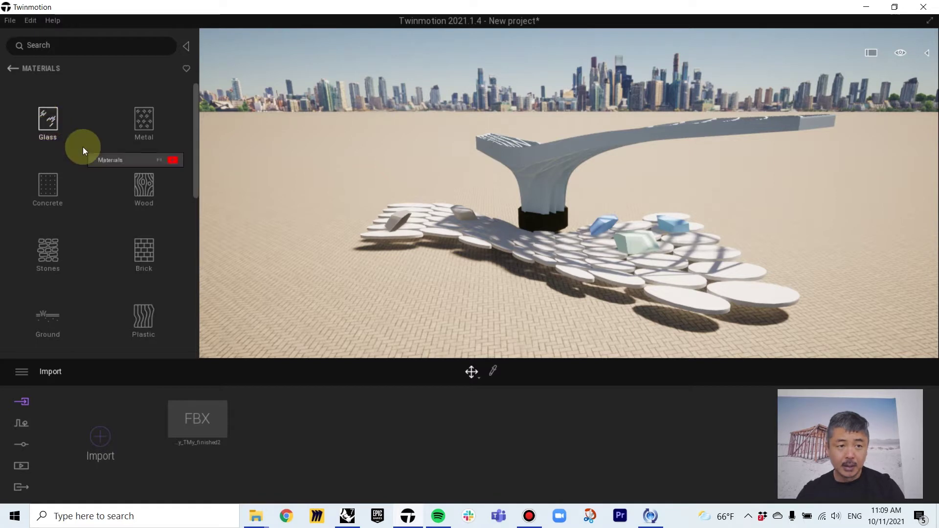
left_click(47, 184)
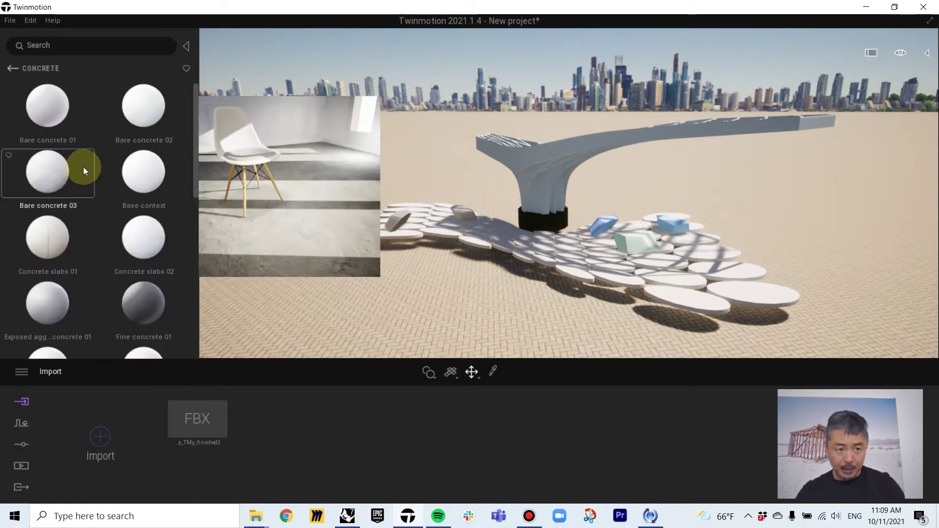
left_click_drag(129, 113, 730, 288)
mouse_move(730, 288)
right_mouse_down()
mouse_move(731, 333)
mouse_move(777, 325)
mouse_move(757, 355)
mouse_move(740, 350)
mouse_move(753, 345)
mouse_move(715, 299)
mouse_move(732, 293)
right_mouse_up()
key("w")
key("w")
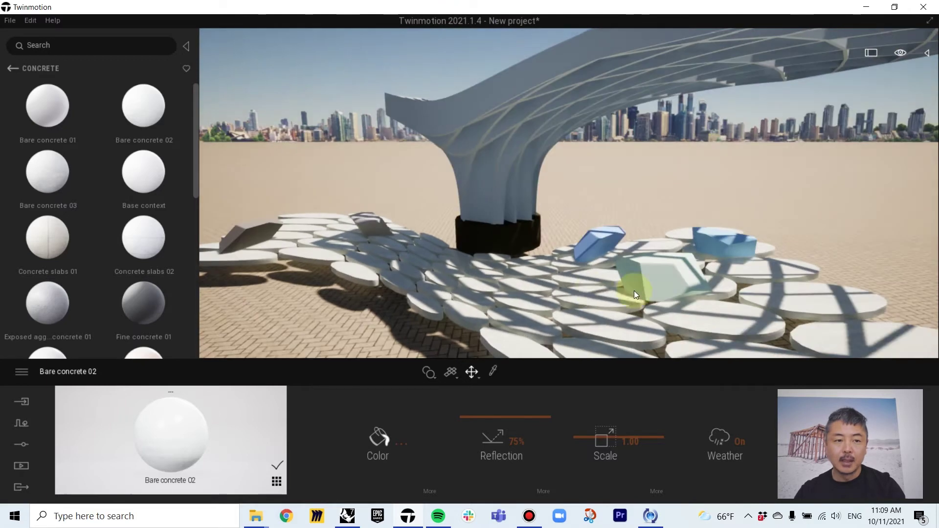
Step: Apply the Brushed aluminium 01 metal material to the canopy structure and view it from several angles
left_click(10, 68)
left_click(146, 122)
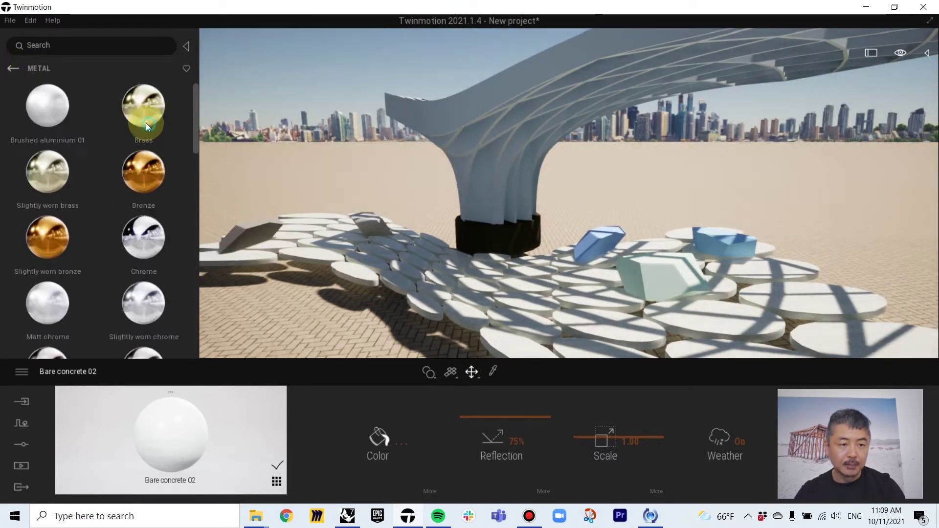
left_click_drag(31, 110, 413, 119)
mouse_move(561, 245)
right_mouse_down()
mouse_move(611, 244)
mouse_move(640, 223)
mouse_move(569, 239)
right_mouse_up()
mouse_move(692, 275)
right_mouse_down()
mouse_move(674, 275)
mouse_move(692, 275)
right_mouse_up()
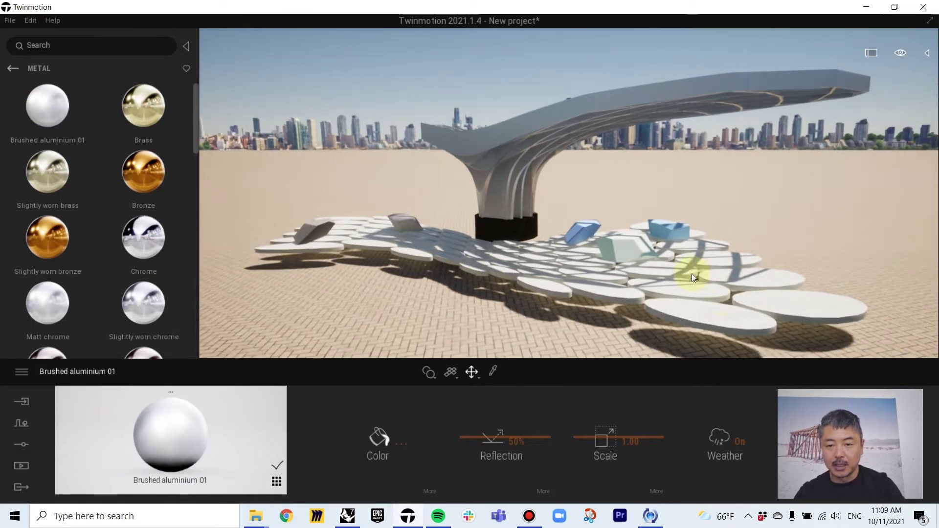
right_click_drag(601, 201, 661, 234)
right_click_drag(574, 146, 567, 190)
Step: Show the scene graph again, select the Glass object and apply Charcoal pattern glass to the canopy's glass infill
left_click(635, 183)
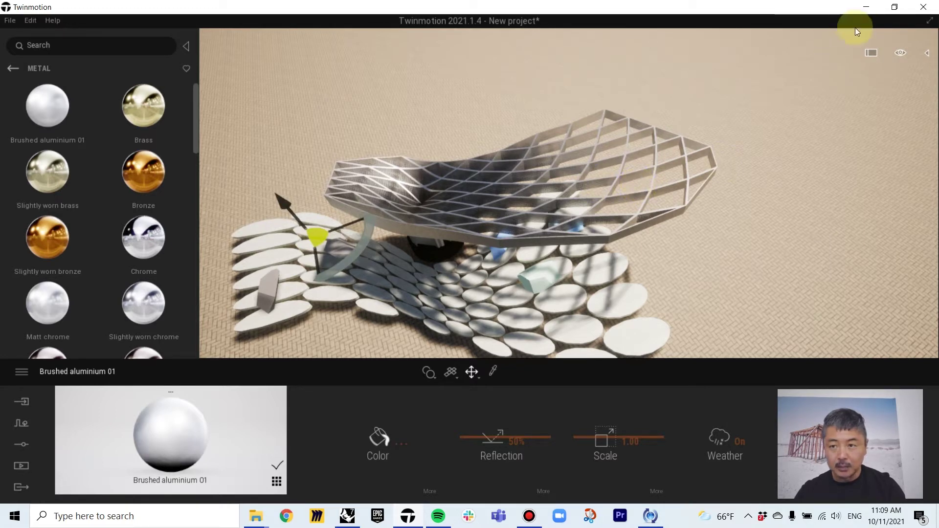
left_click(926, 53)
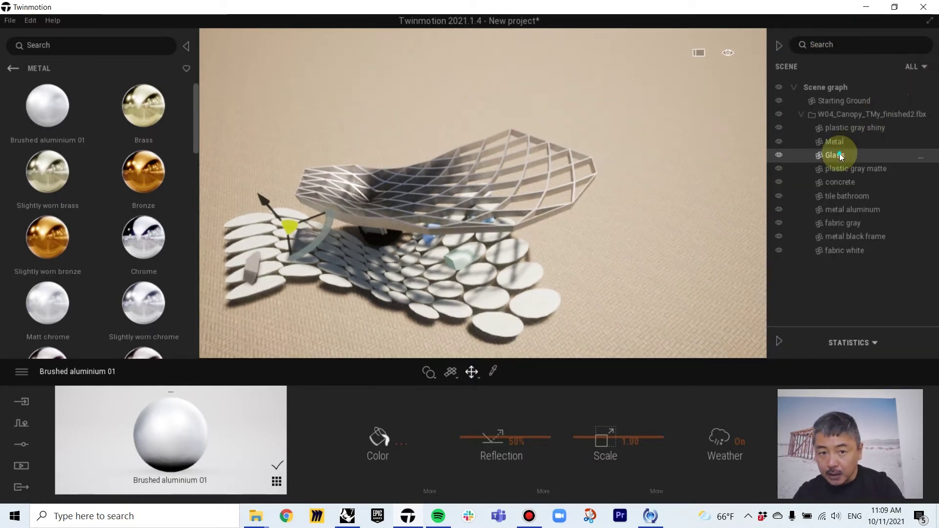
left_click(13, 68)
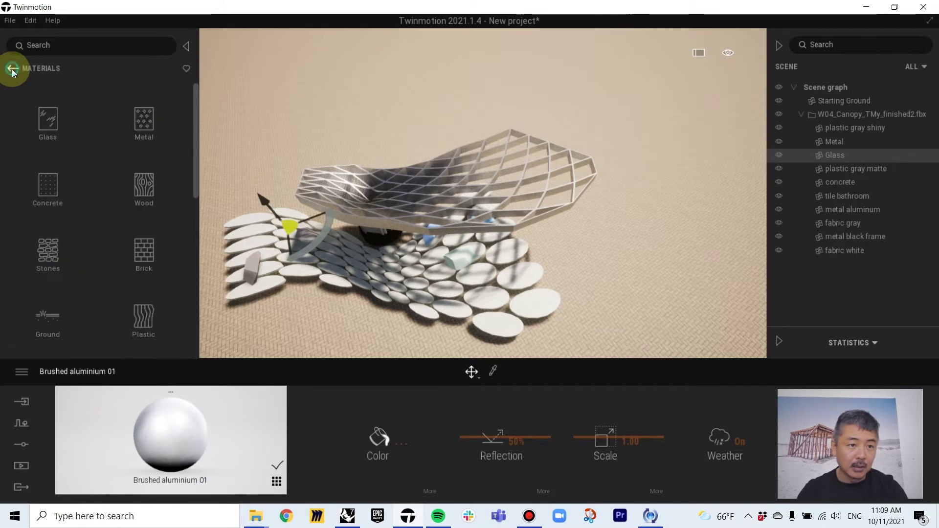
left_click(49, 122)
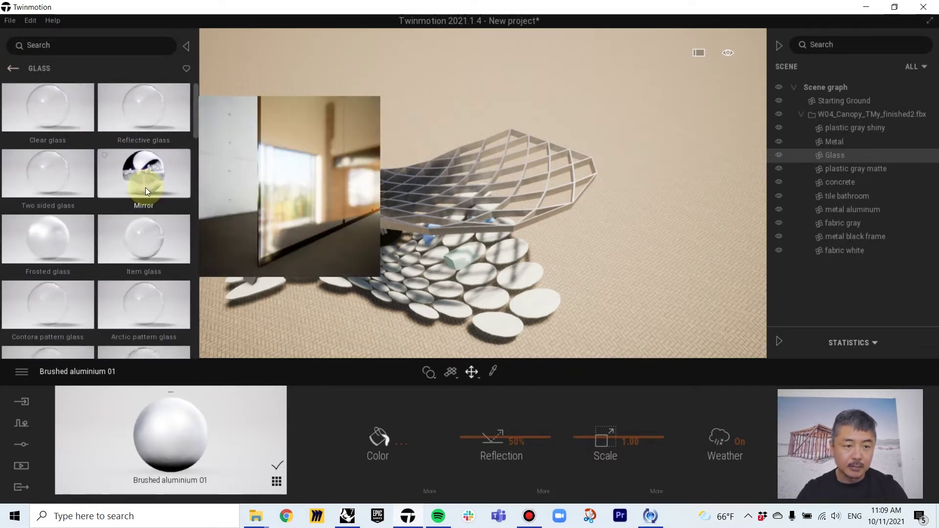
scroll(145, 186, "down", 3)
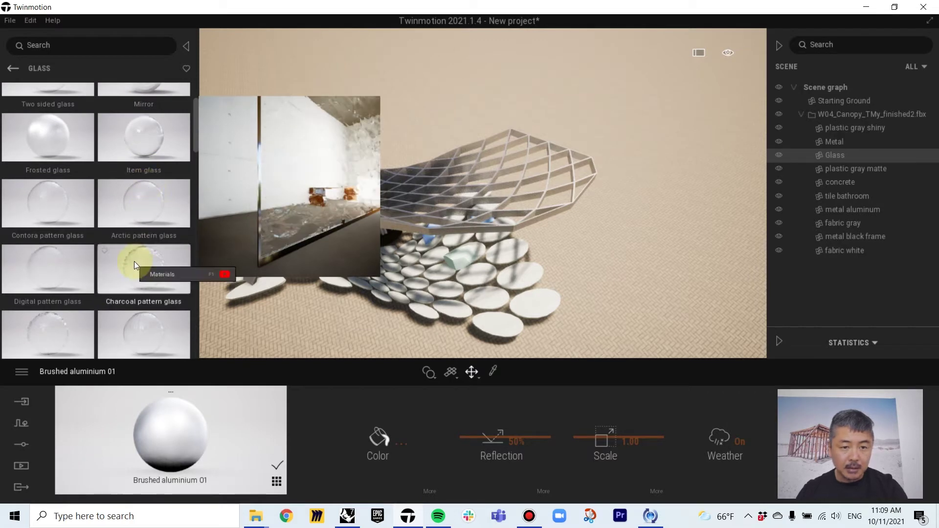
left_click_drag(139, 246, 513, 228)
middle_click_drag(513, 229, 475, 234)
scroll(444, 233, "up", 3)
right_click_drag(474, 233, 461, 233)
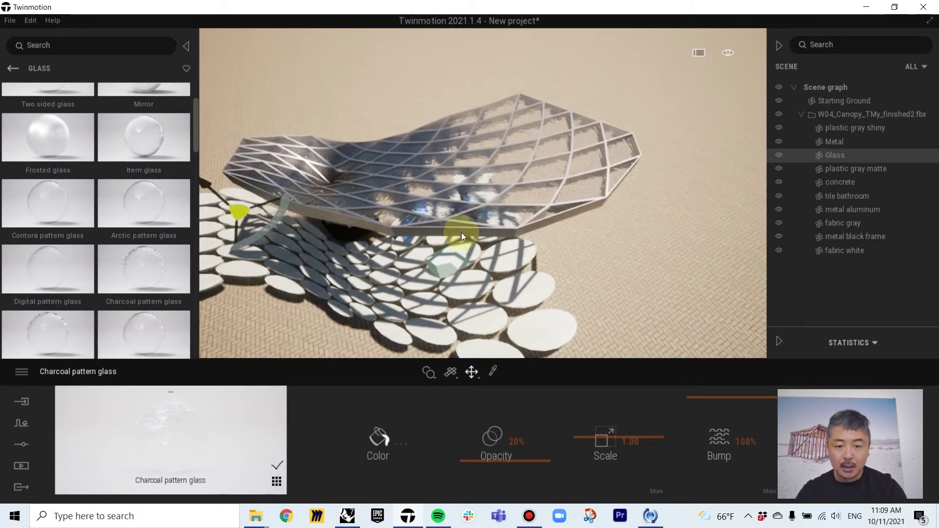
Step: Tint the Charcoal pattern glass light cyan with the color 7DFFF9
left_click(375, 450)
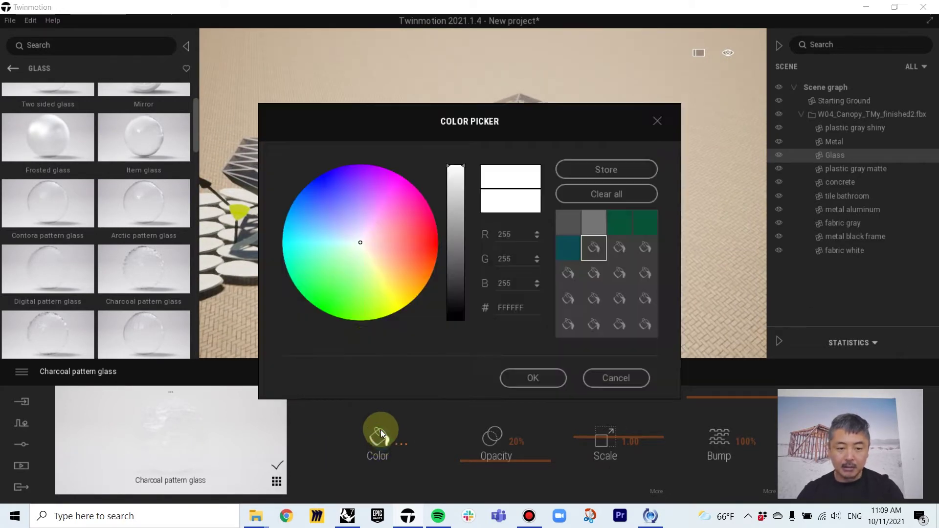
left_click(445, 237)
left_click(359, 247)
mouse_move(358, 246)
left_mouse_down()
mouse_move(325, 236)
mouse_move(320, 244)
left_mouse_up()
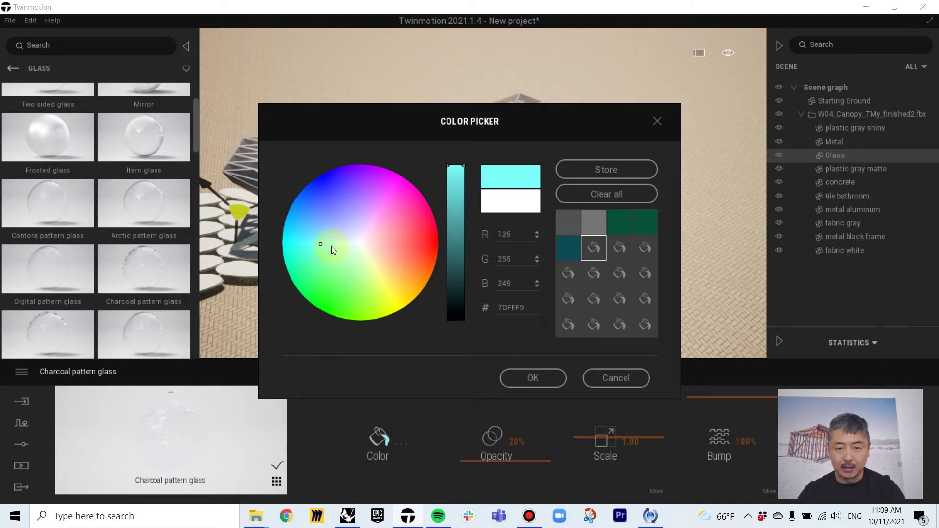
left_click(526, 383)
mouse_move(525, 302)
right_mouse_down()
mouse_move(514, 304)
mouse_move(524, 302)
right_mouse_up()
right_click_drag(587, 264, 518, 279)
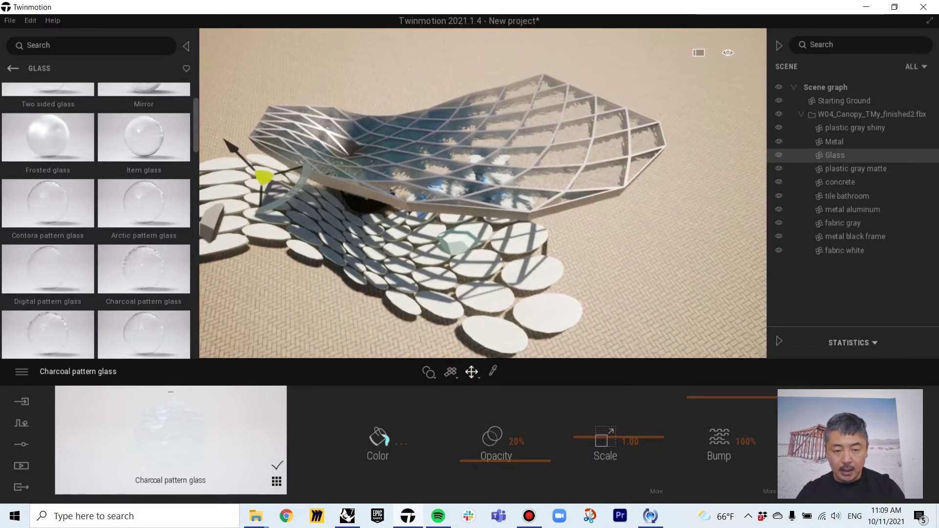
Step: Examine the canopy and its platforms from several sides, selecting the concrete platforms and the starting ground in turn
middle_click_drag(483, 195, 482, 110, "shift")
right_click_drag(519, 299, 511, 223)
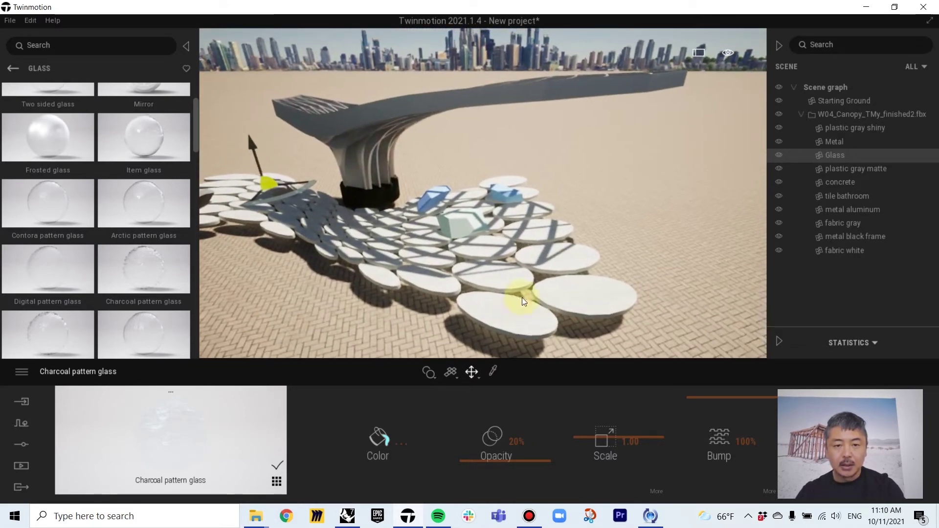
right_click_drag(509, 339, 536, 332)
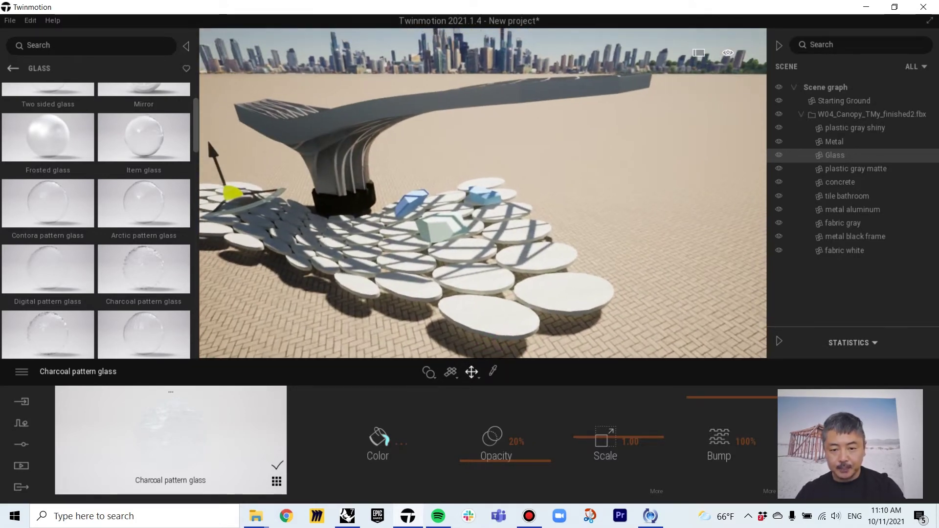
middle_click_drag(498, 326, 716, 348, "shift")
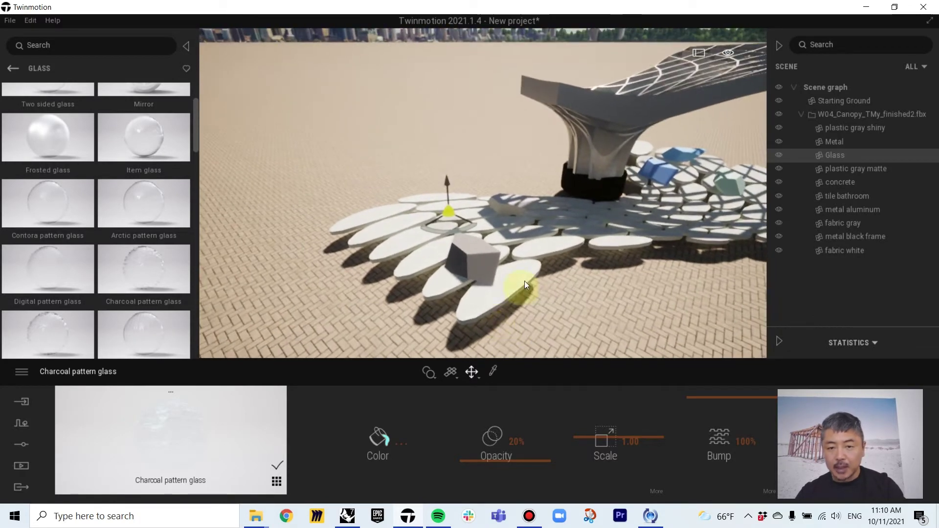
left_click(607, 227)
middle_click_drag(615, 248, 524, 262, "shift")
middle_click_drag(623, 296, 627, 288, "shift")
left_click(577, 260)
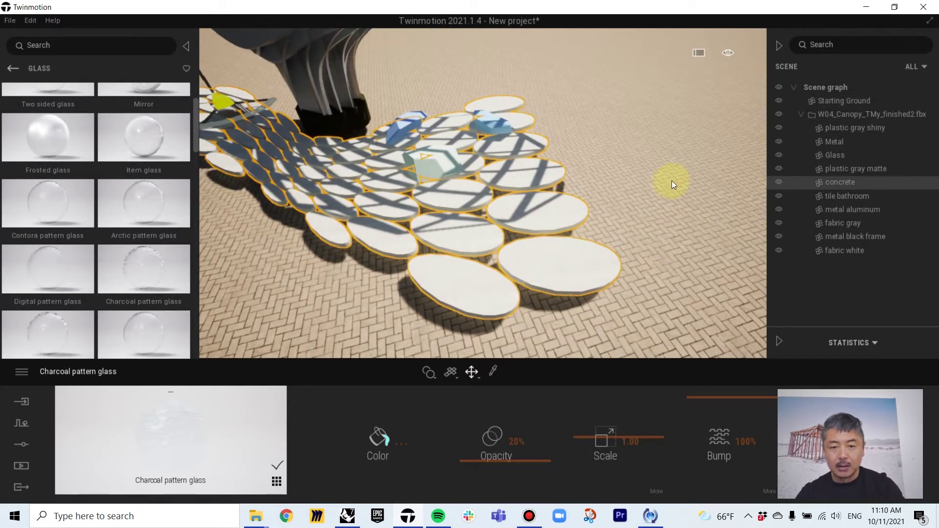
left_click(653, 210)
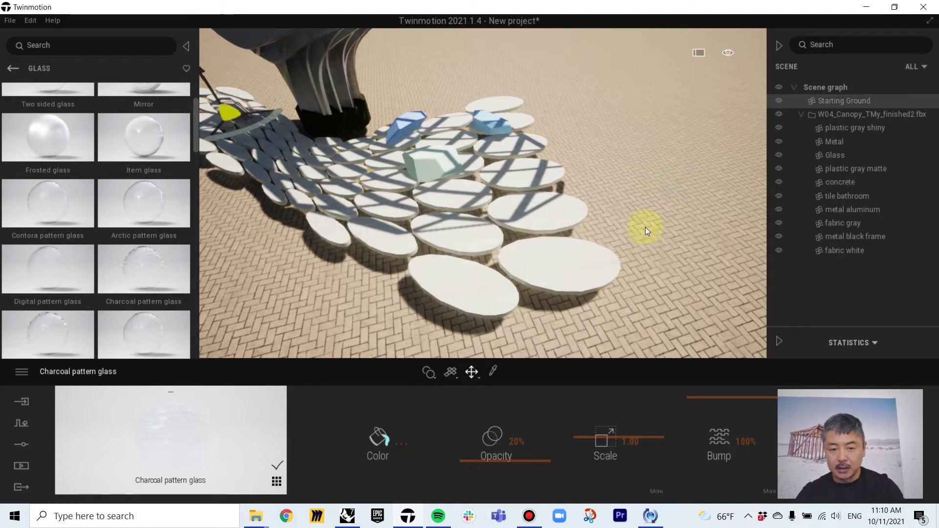
Step: Sample the Bare concrete 02 material from a platform and darken its color to gray 777777
left_click(493, 371)
left_click(551, 263)
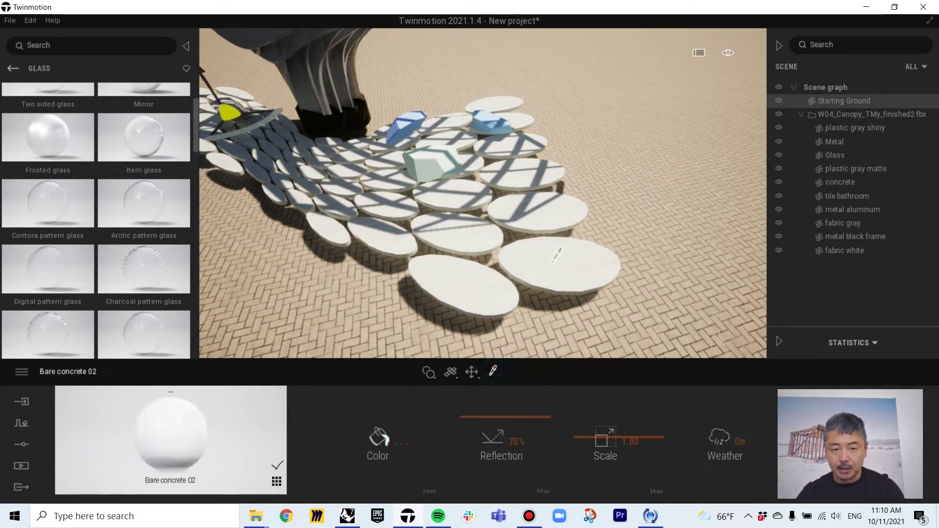
left_click(378, 437)
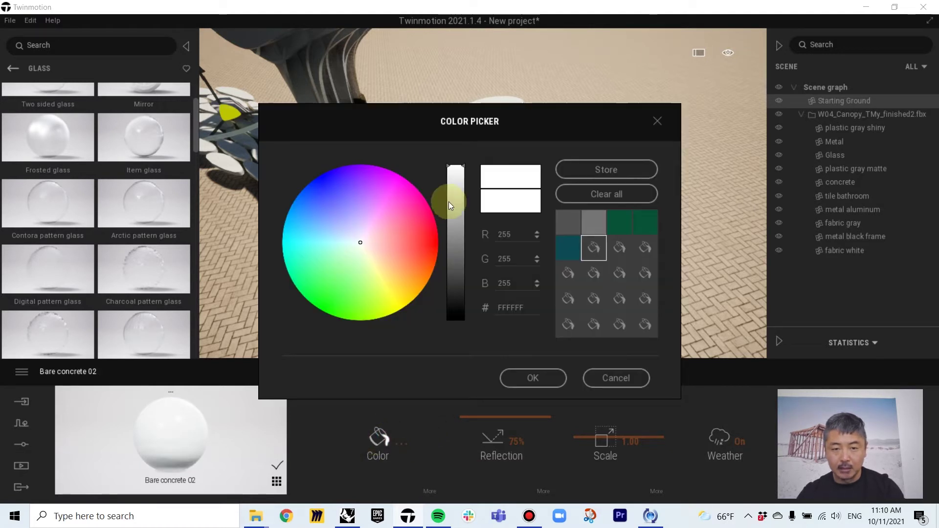
left_click_drag(455, 172, 461, 247)
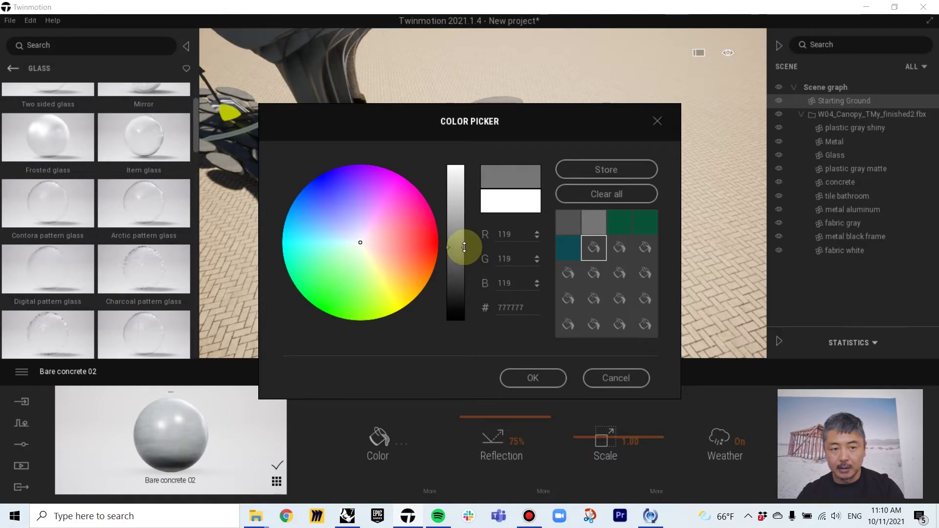
left_click(543, 386)
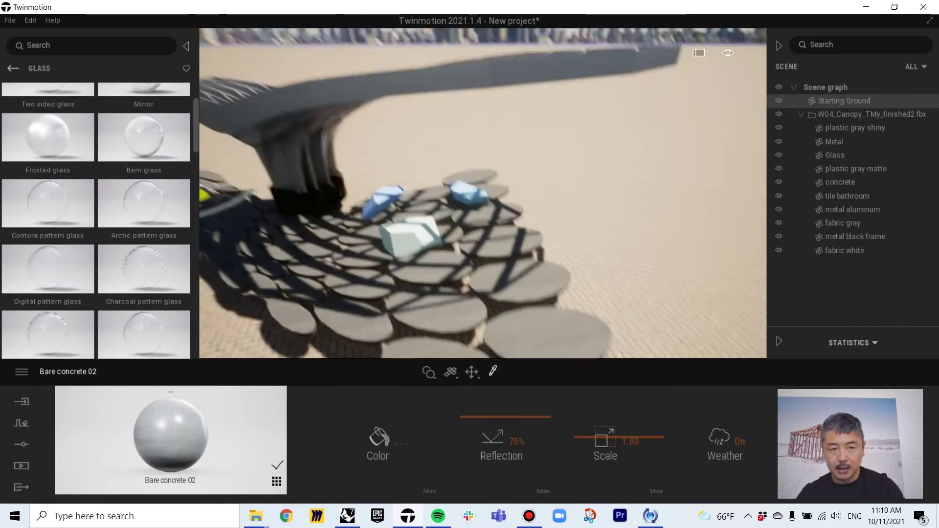
Step: Sample the material of the column's black base and replace it with the Ash 01 B wood material
middle_click_drag(533, 269, 478, 273, "shift")
scroll(478, 272, "up", 5)
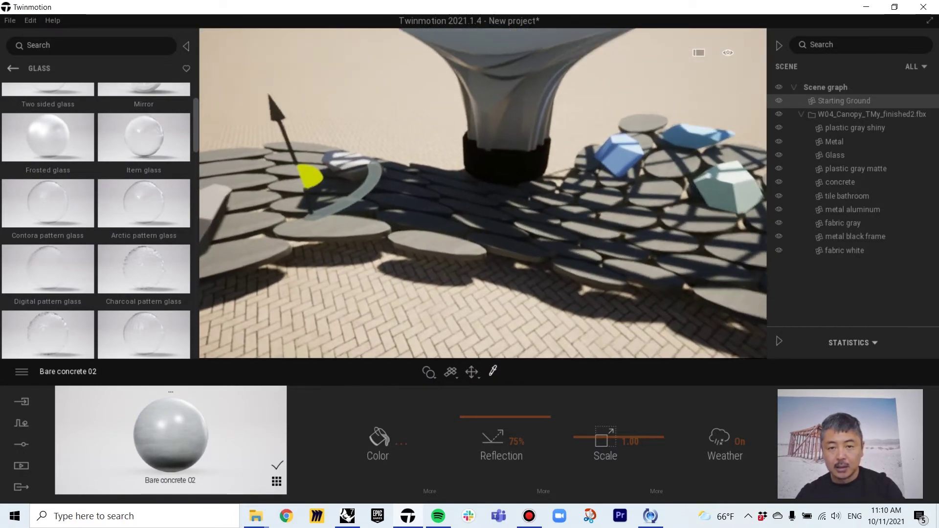
left_click(499, 153)
left_click(9, 68)
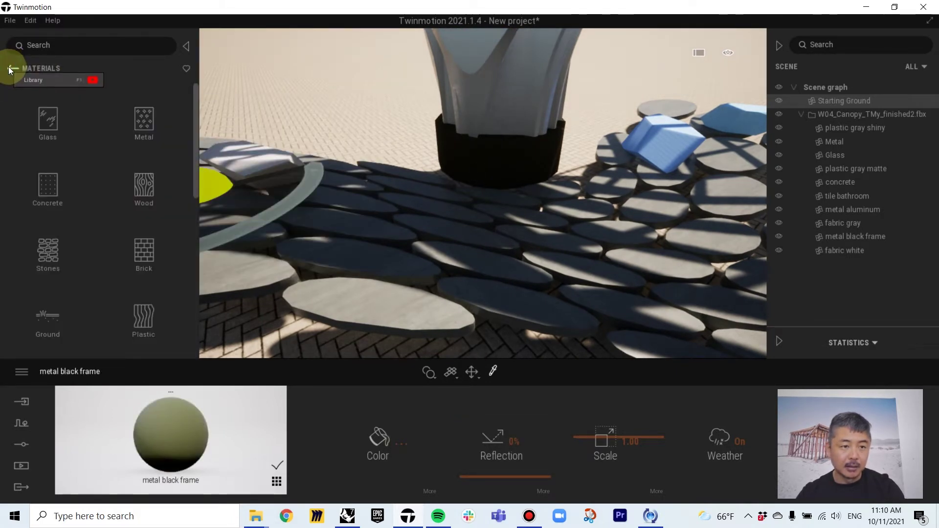
left_click(136, 186)
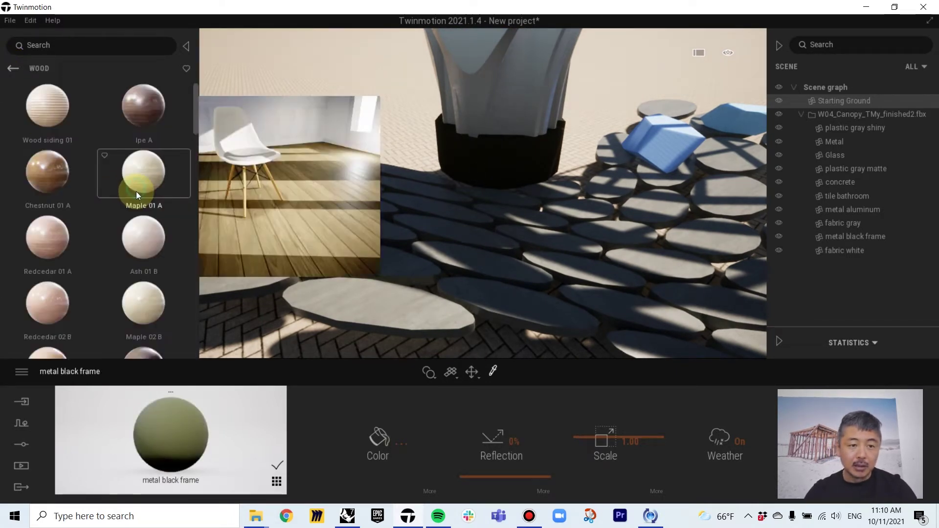
left_click_drag(141, 249, 483, 161)
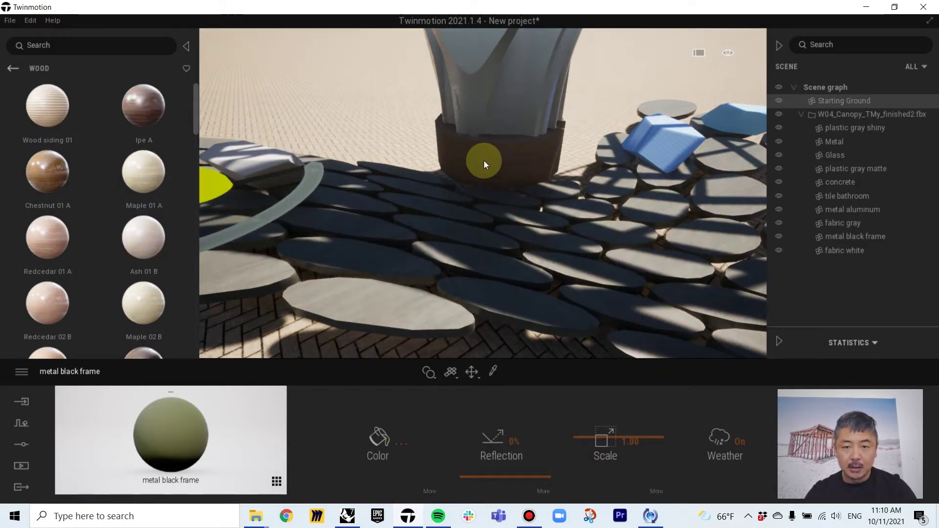
middle_click_drag(535, 177, 513, 210, "shift")
scroll(483, 193, "down", 4)
Step: Apply the Clean brick 04 material to the gray block on the platforms at the far end from the column
left_click(12, 69)
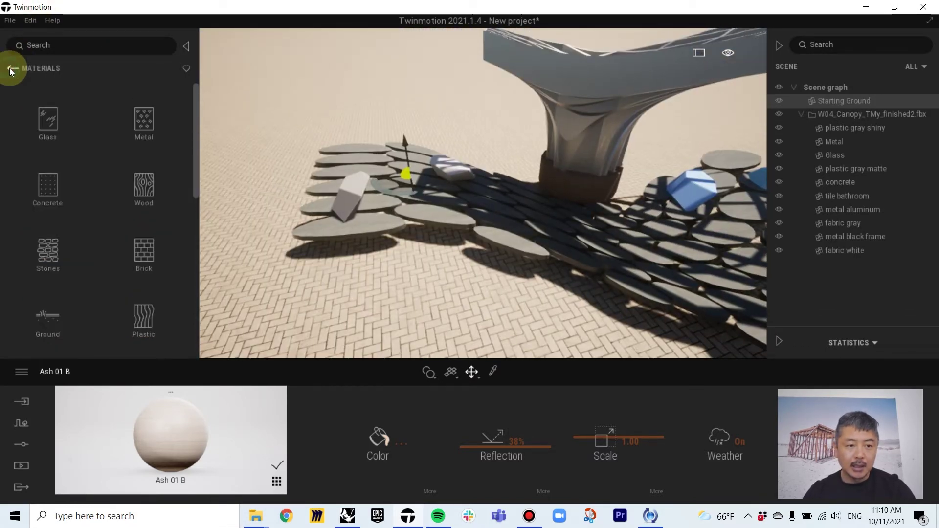
scroll(90, 193, "down", 1)
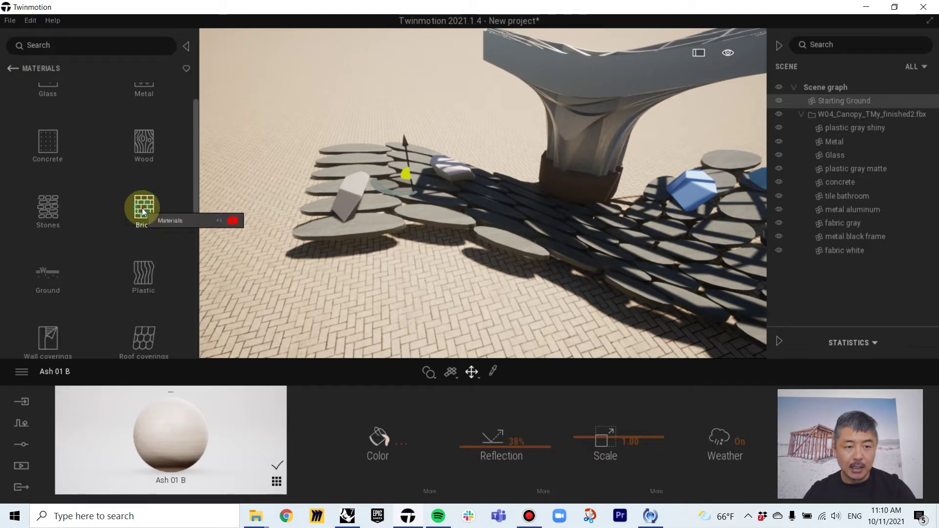
left_click(141, 212)
left_click_drag(141, 174, 354, 187)
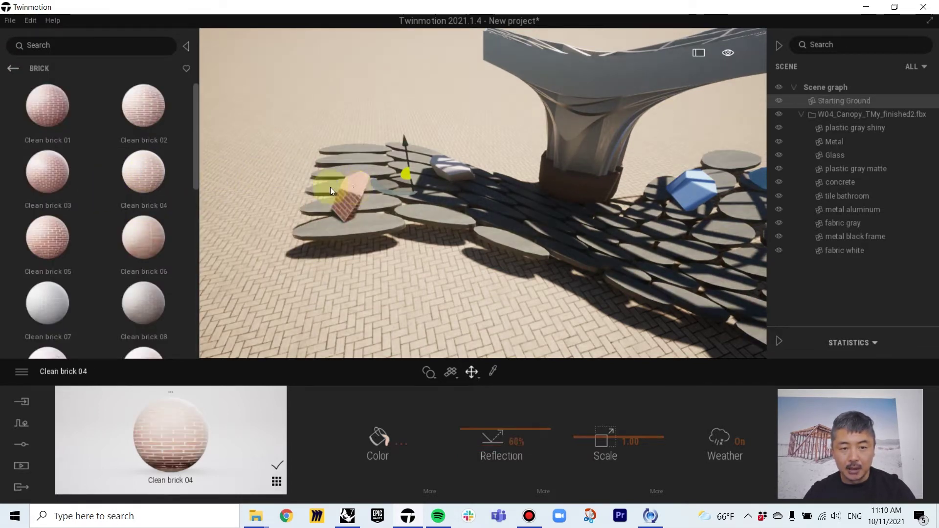
Step: Apply the Stacked stone 03 material to the second block, between the brick block and the column
left_click(11, 68)
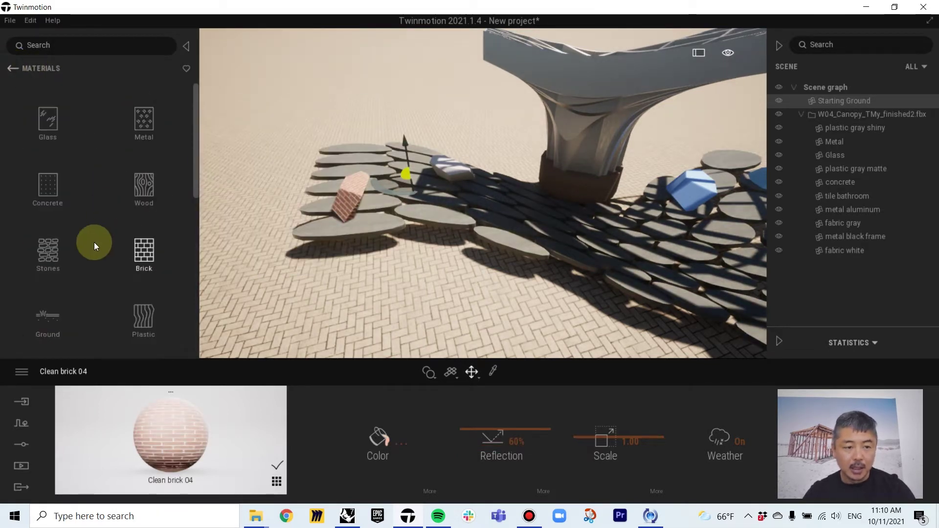
left_click(58, 253)
left_click_drag(145, 238, 456, 169)
Step: Sample the brick block's material and set its texture scale to 0.75
middle_click_drag(417, 256, 489, 252, "shift")
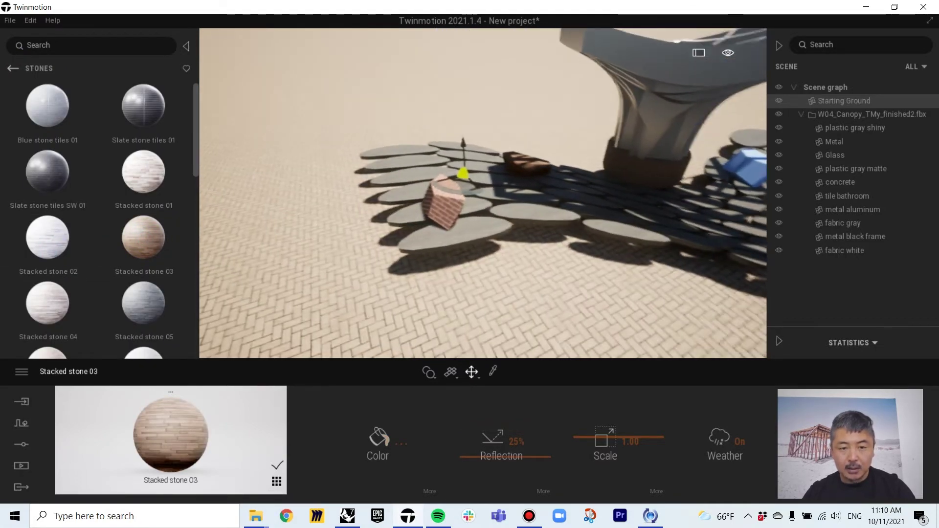
scroll(415, 162, "up", 10)
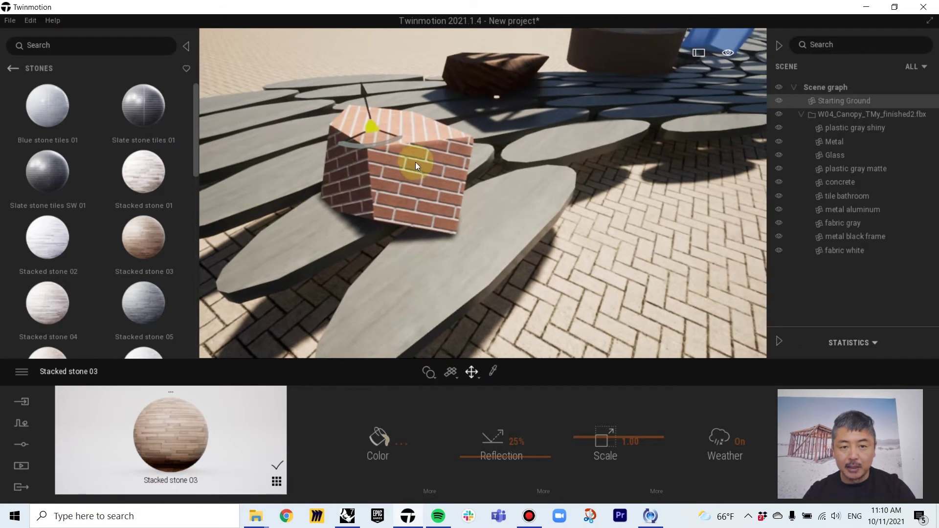
left_click(417, 163)
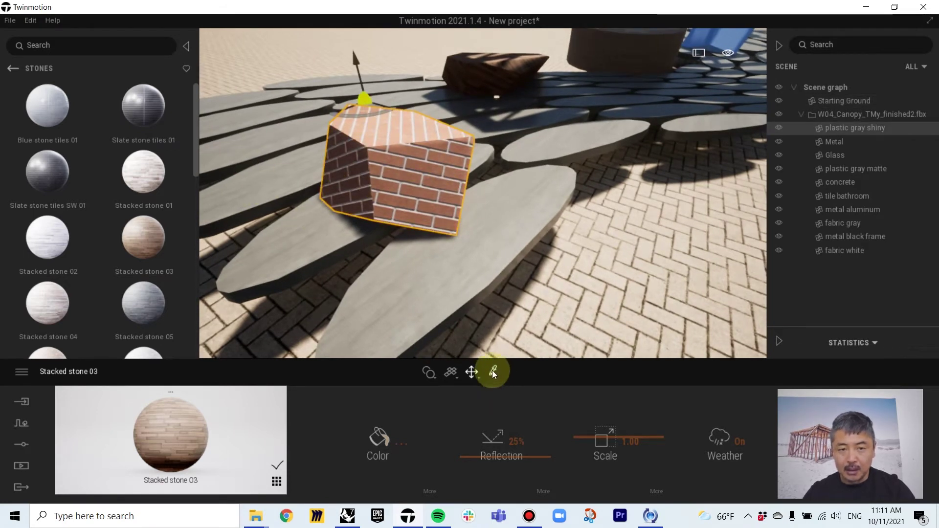
left_click(492, 372)
left_click(434, 180)
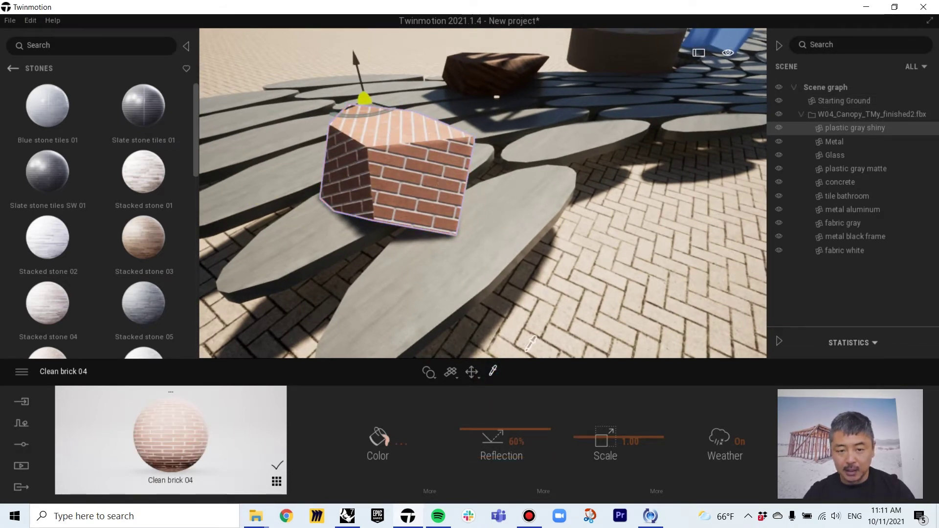
left_click(493, 371)
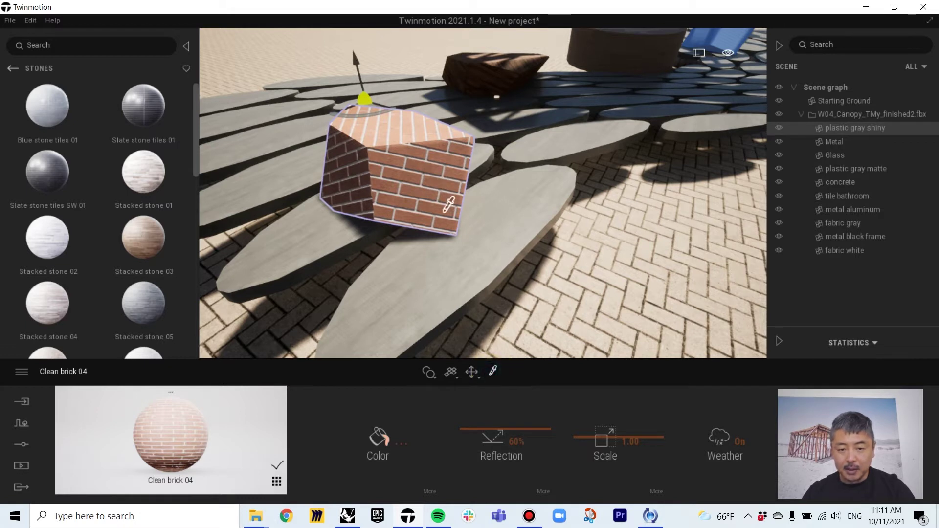
mouse_move(604, 438)
left_mouse_down()
mouse_move(601, 461)
mouse_move(606, 447)
left_mouse_up()
right_click_drag(627, 268, 617, 273)
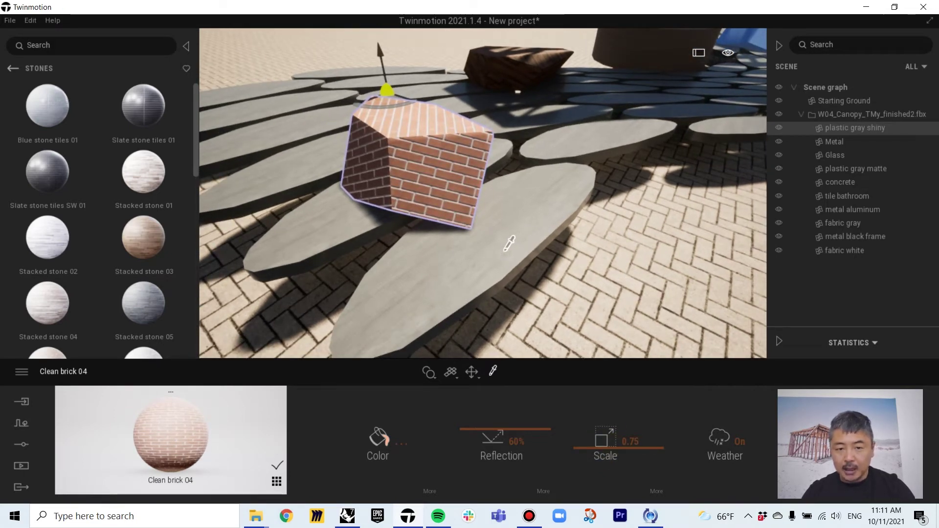
Step: Sample the platforms' Bare concrete 02 material and switch its texture mapping to Cubic UVs
right_click_drag(509, 243, 509, 243)
left_click(536, 242)
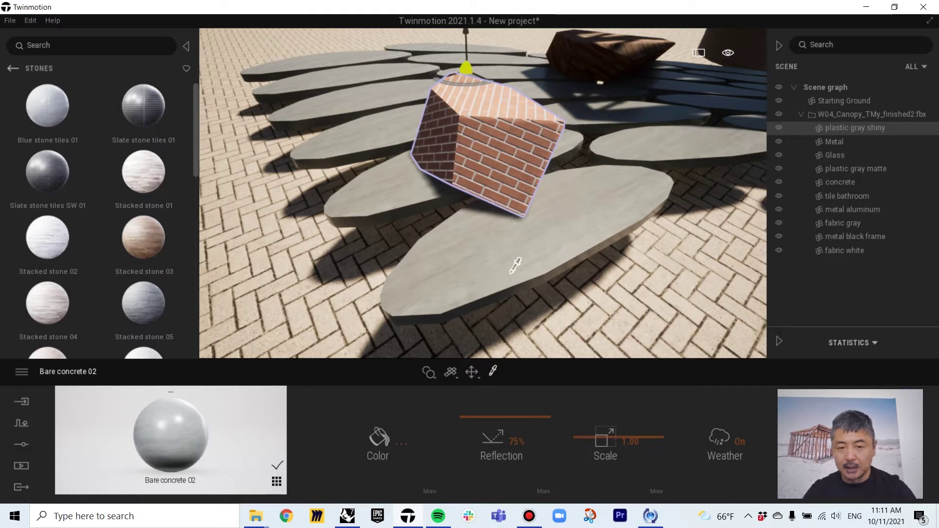
left_click(459, 379)
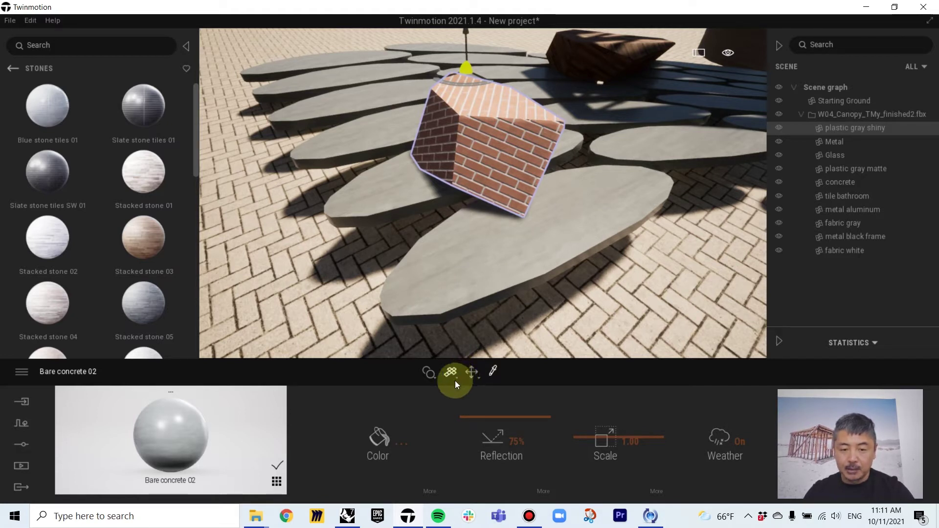
left_click(456, 379)
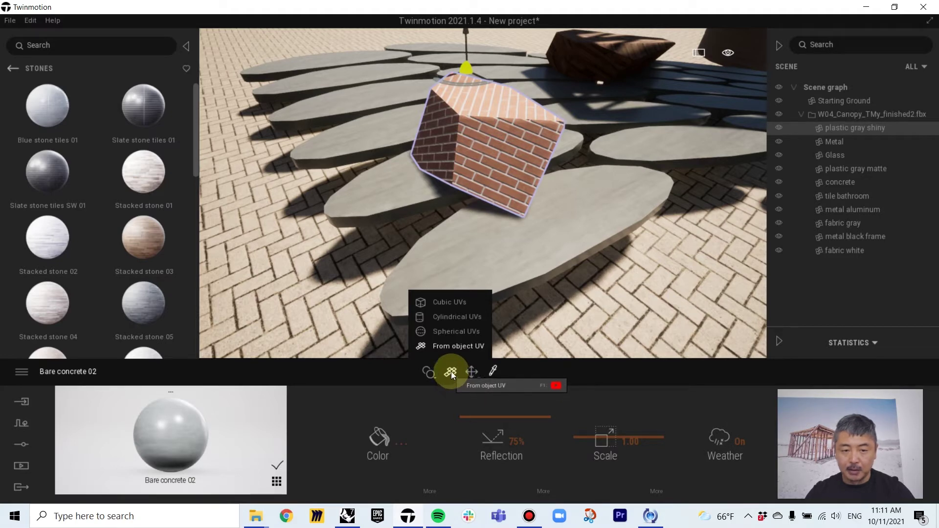
left_click(458, 303)
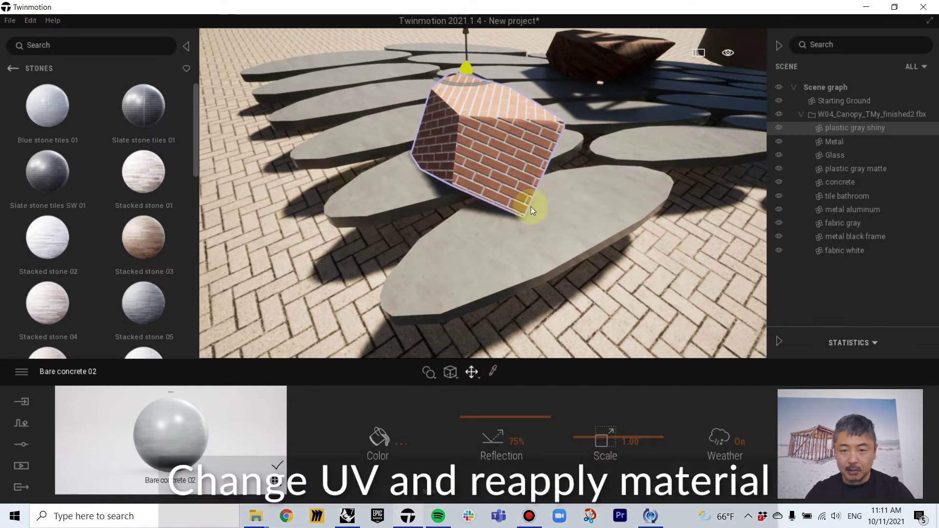
Step: Apply the 3D wall 04 plastic material to the large blue block on the other side of the column
key("s")
right_click_drag(602, 213, 711, 132)
key("w")
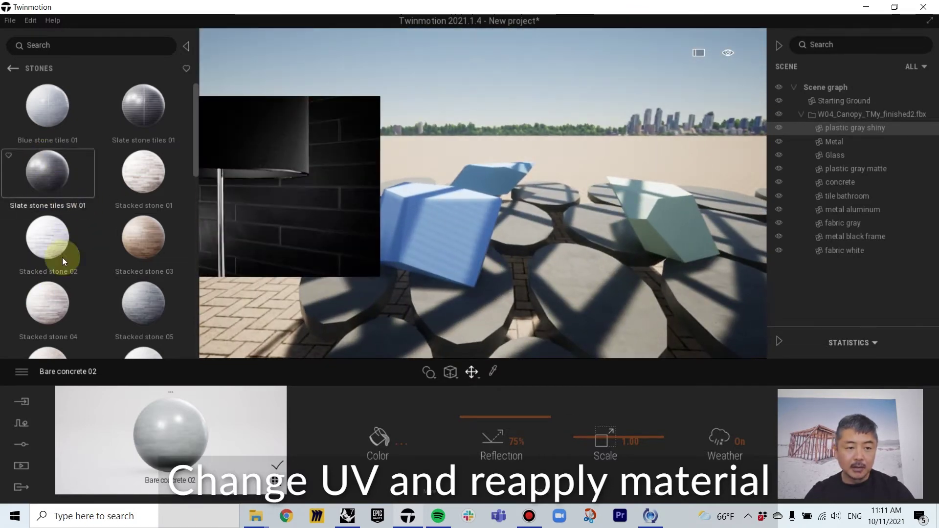
left_click(11, 70)
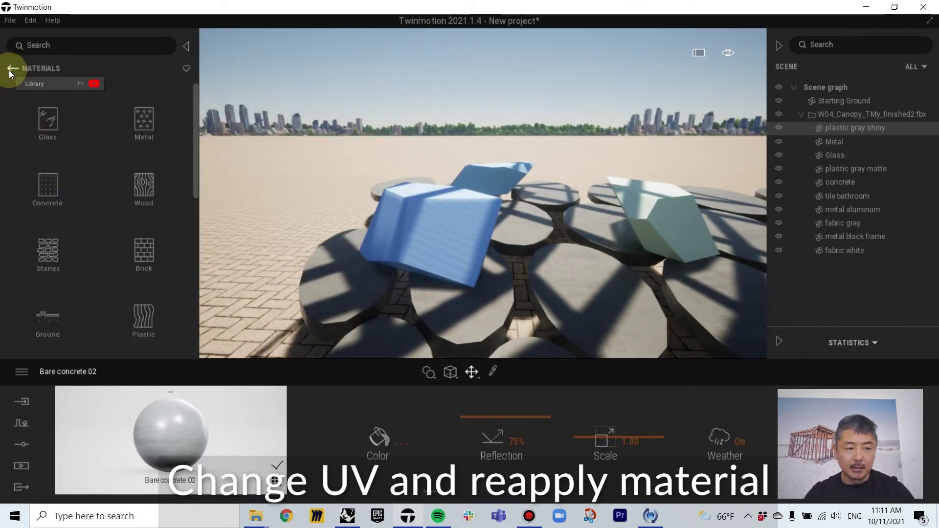
scroll(114, 219, "down", 2)
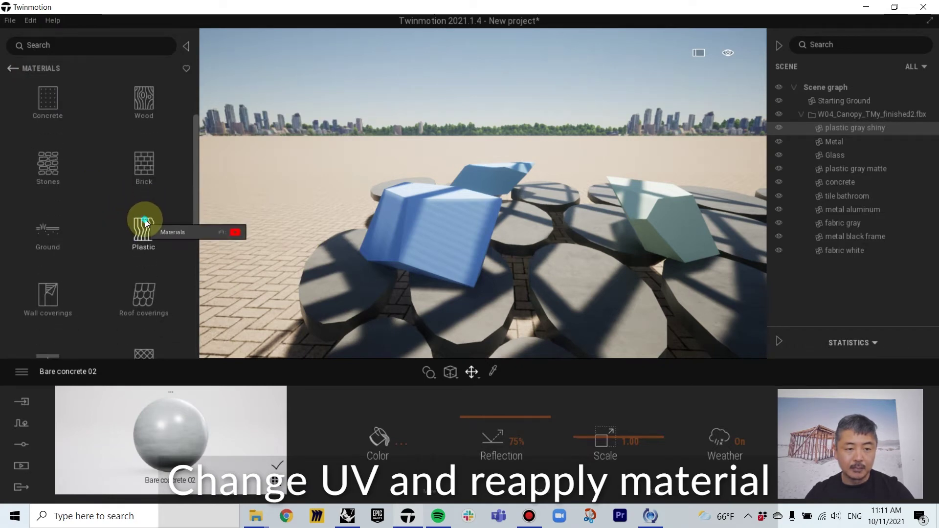
left_click(146, 223)
left_click_drag(139, 182, 456, 225)
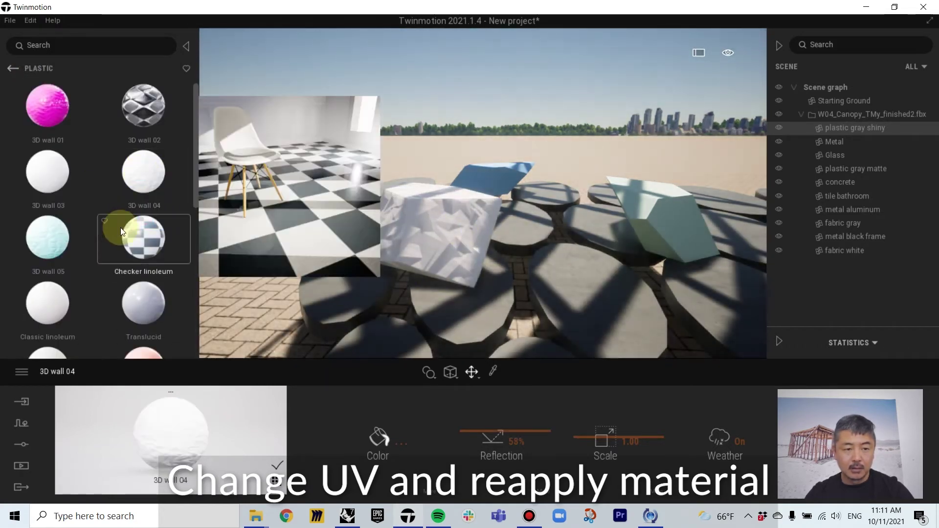
Step: Apply Glossy plastic to the pale green block and Non slip flooring 01 to the remaining blue block behind
scroll(121, 231, "down", 2)
left_click_drag(148, 276, 629, 192)
scroll(150, 294, "down", 1)
left_click_drag(186, 282, 508, 173)
key("s")
right_click_drag(508, 174, 371, 164)
key("s")
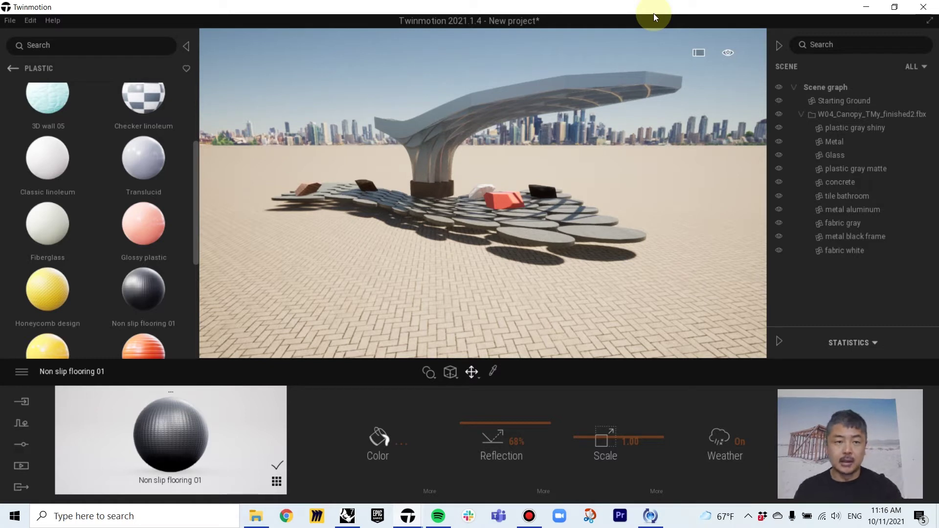
Step: Merge the AC_Site01 file into the project, overwriting the current landscape and without saving a copy of the project first
left_click(8, 20)
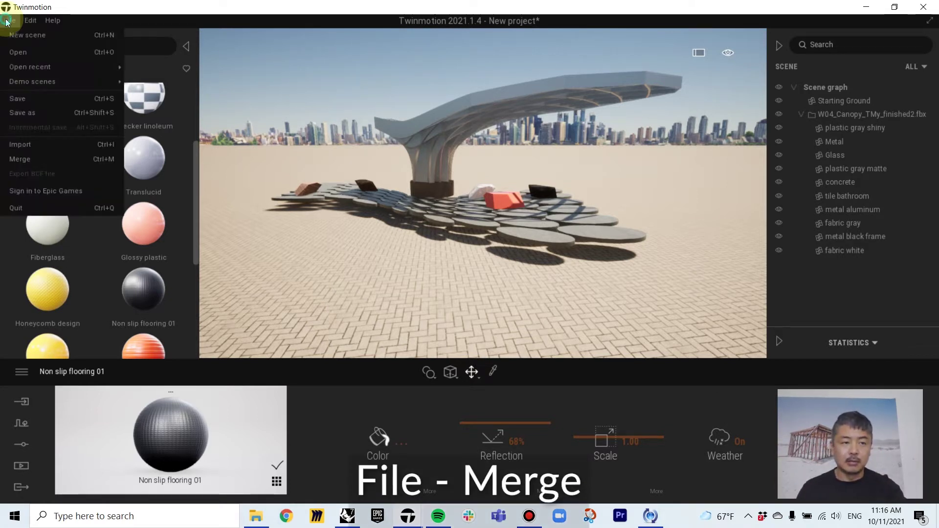
left_click(30, 158)
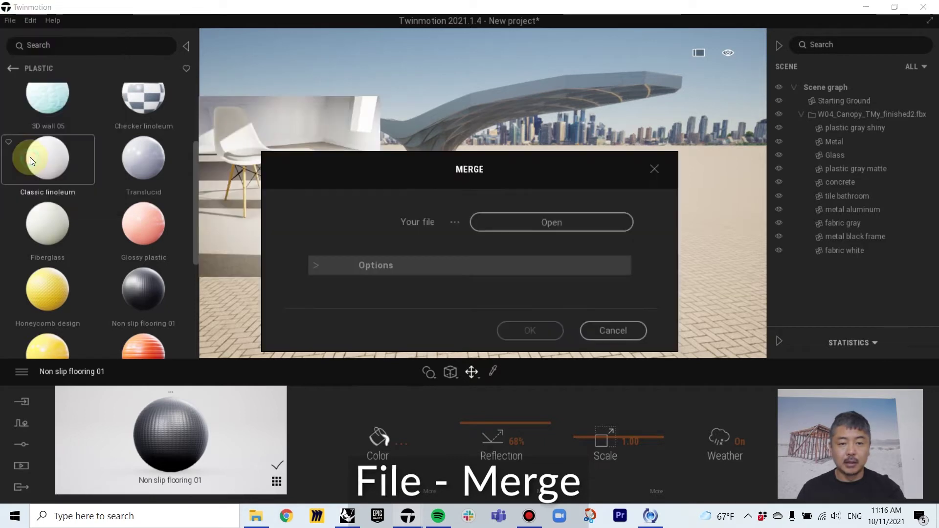
left_click(535, 221)
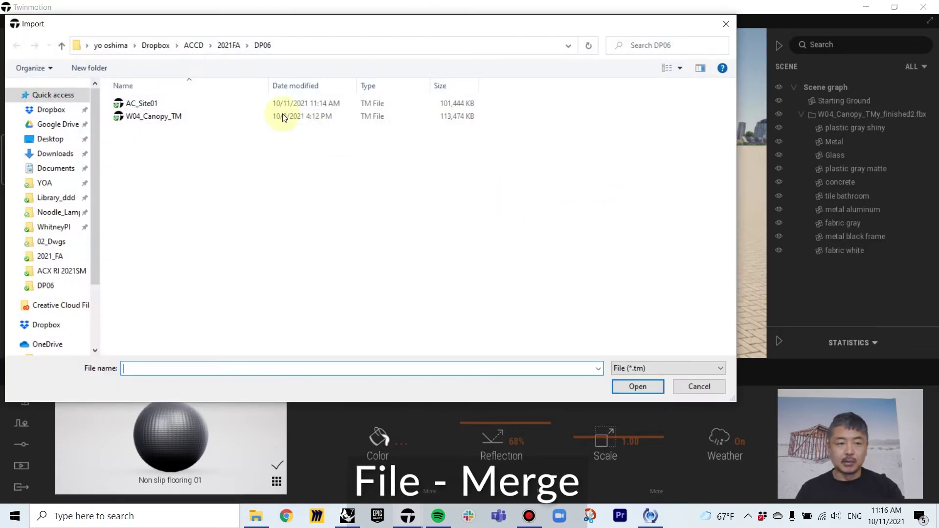
left_click(184, 107)
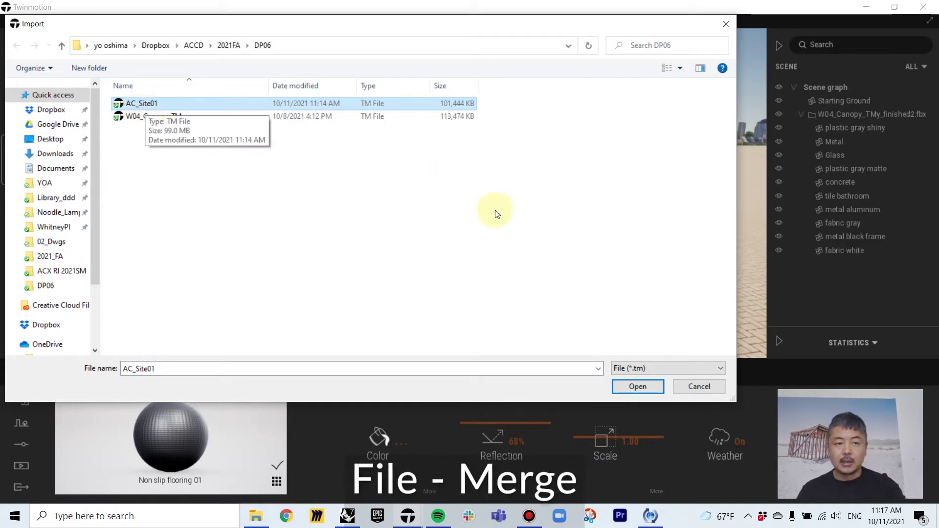
left_click(629, 387)
left_click(316, 265)
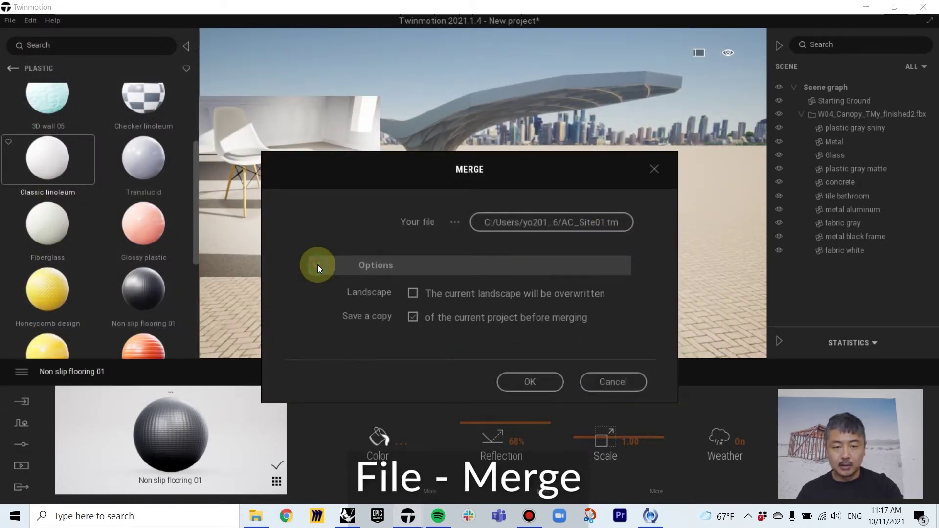
left_click(413, 293)
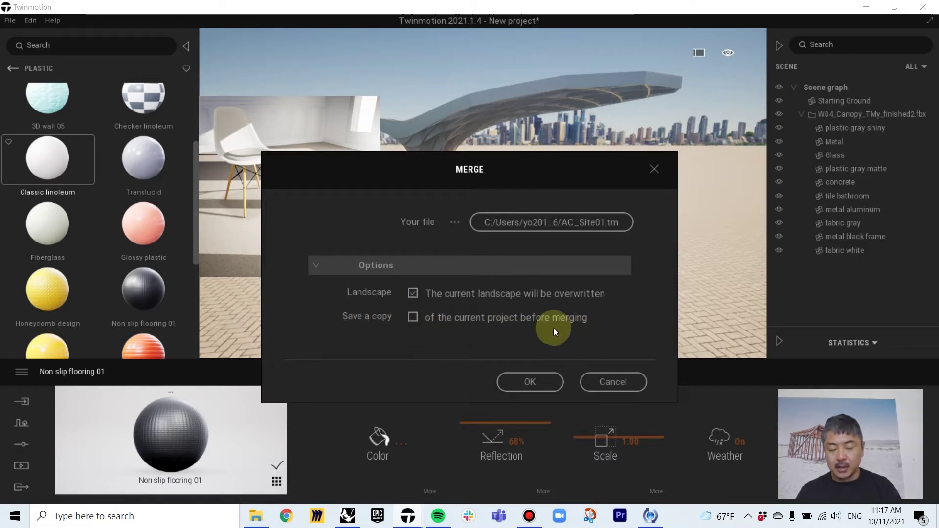
left_click(529, 381)
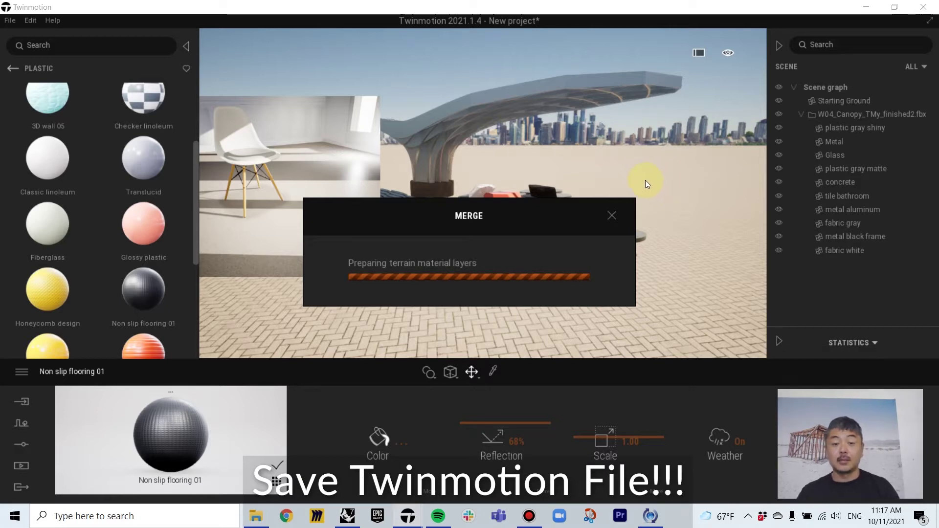
Step: Select the brick-paved Starting Ground and hide it from the scene
mouse_move(639, 179)
right_mouse_down()
mouse_move(605, 191)
mouse_move(489, 195)
mouse_move(646, 194)
right_mouse_up()
right_click_drag(558, 274, 550, 277)
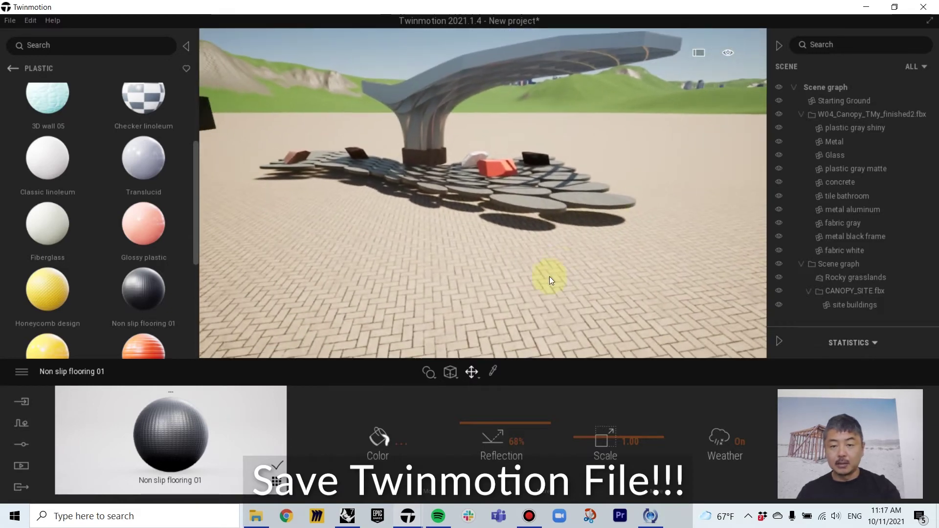
left_click(397, 280)
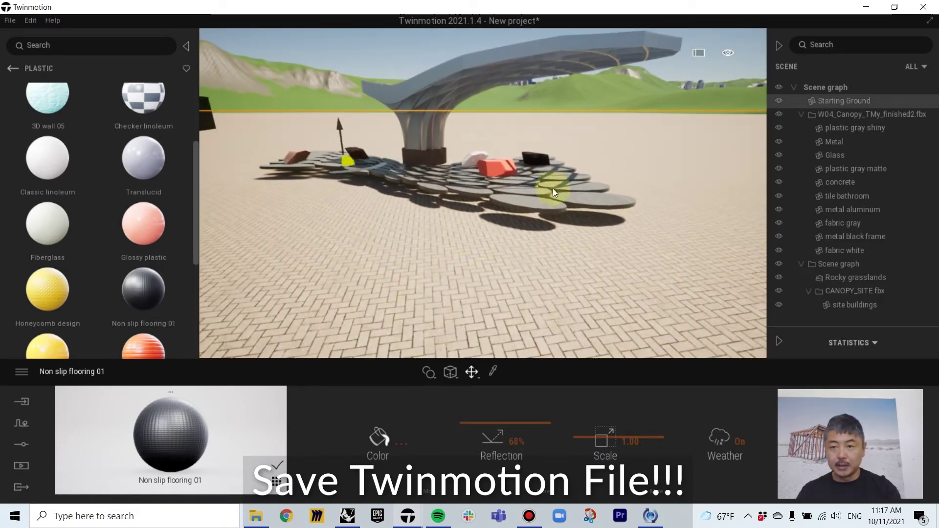
left_click(778, 101)
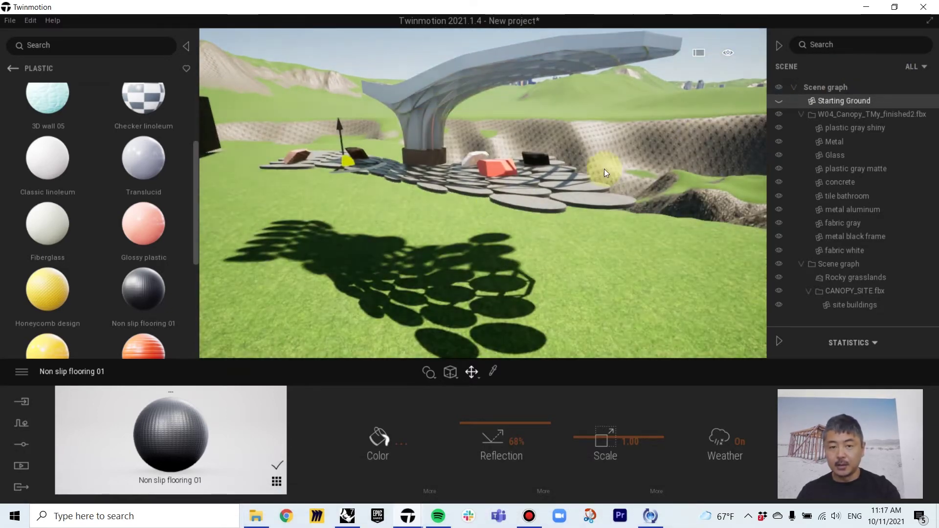
Step: View the site from above and select the W04_Canopy_TMy_finished2.fbx container together with all its parts, down to fabric white
right_click_drag(603, 169, 531, 174)
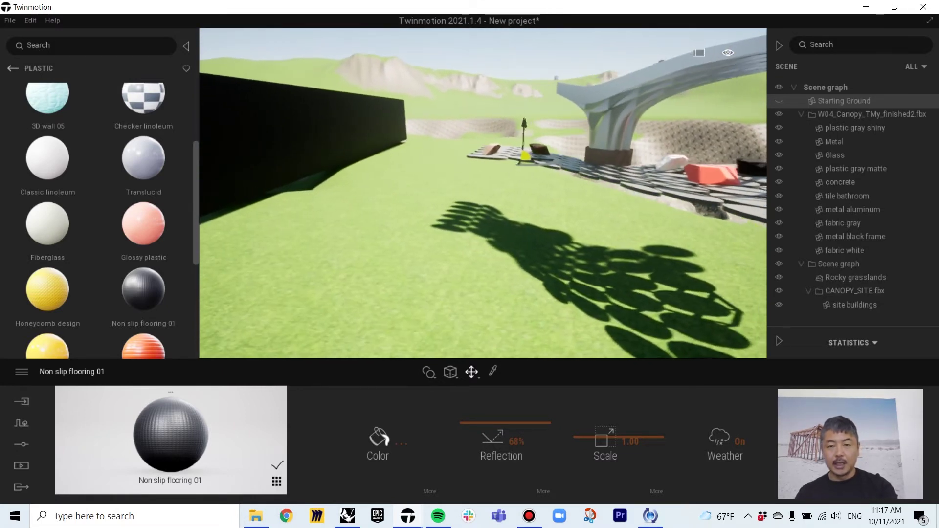
middle_click_drag(531, 174, 499, 186, "shift")
scroll(494, 196, "down", 3)
scroll(470, 264, "down", 3)
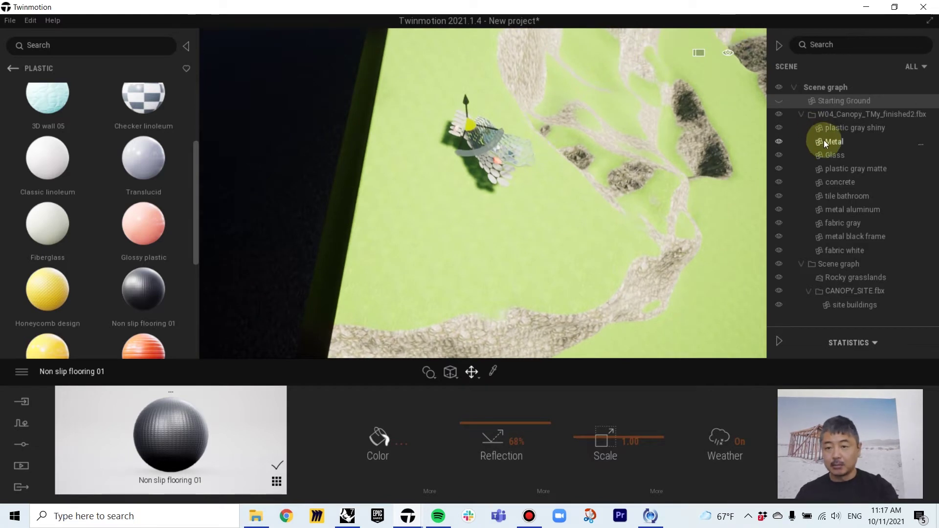
left_click(837, 114)
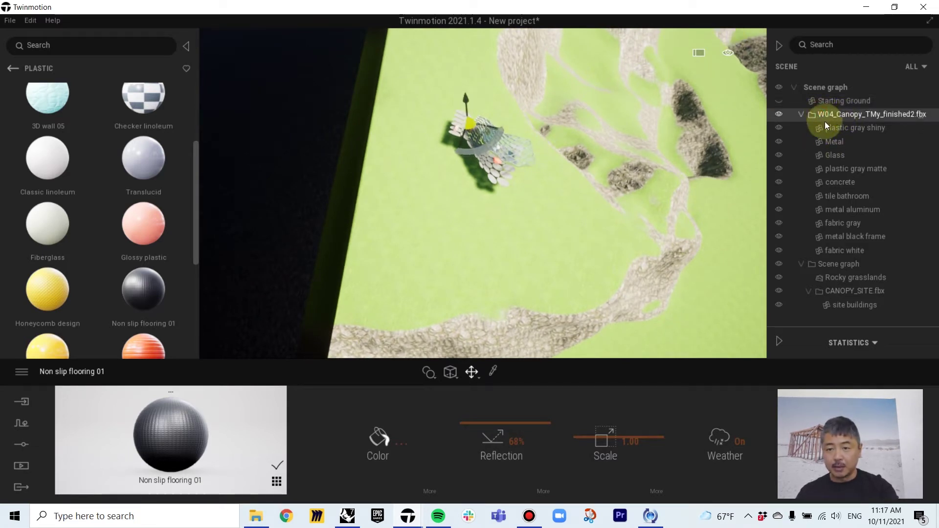
left_click(843, 251, "shift")
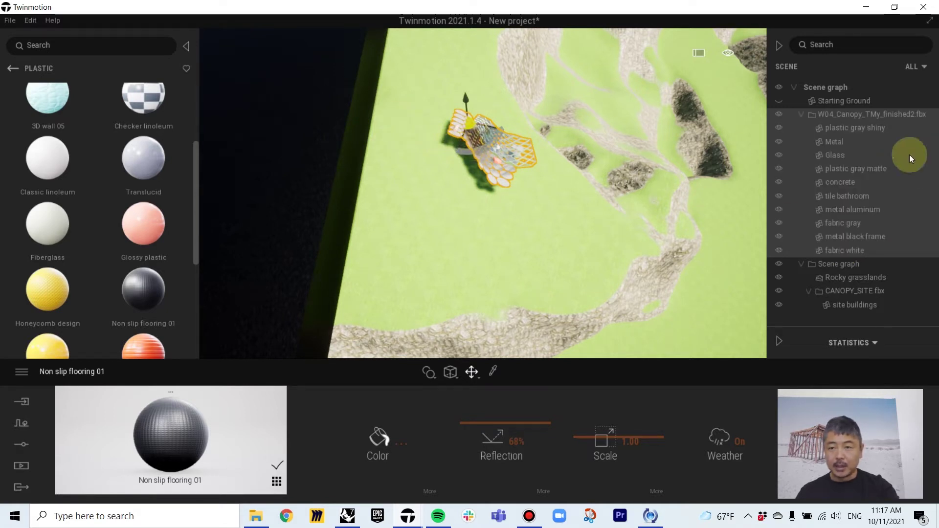
Step: Move the canopy model across the grass toward the lower rocky edge of the terrain and lower it onto the ground
left_click_drag(471, 142, 491, 223)
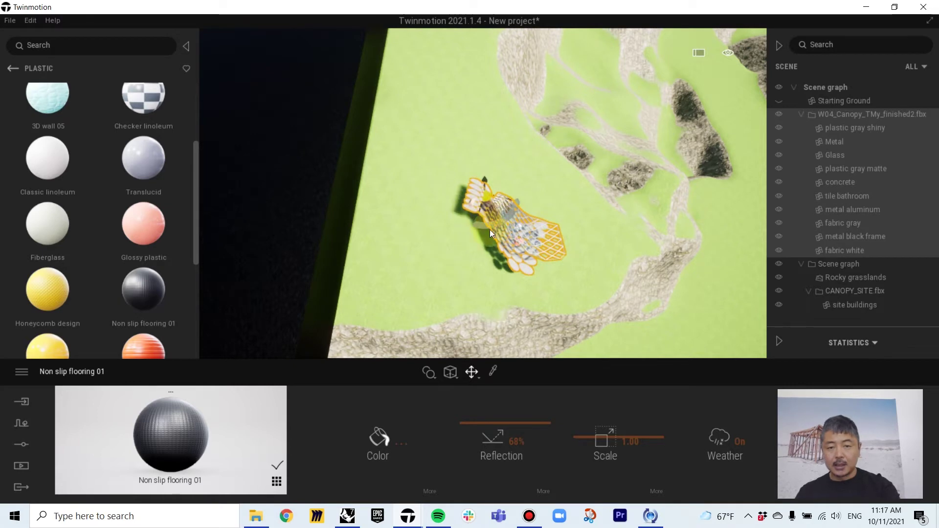
scroll(489, 239, "up", 5)
middle_click_drag(493, 286, 561, 266)
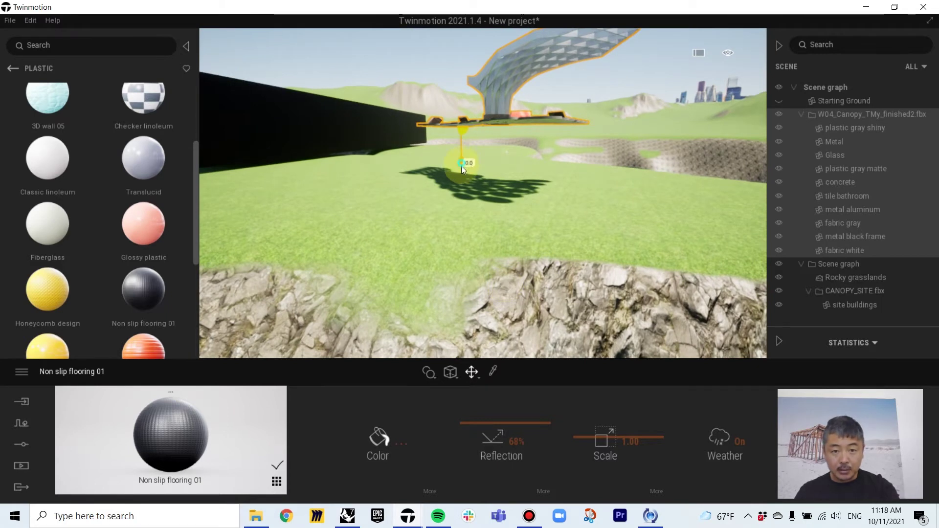
left_click_drag(461, 166, 452, 204)
right_click_drag(517, 205, 445, 222)
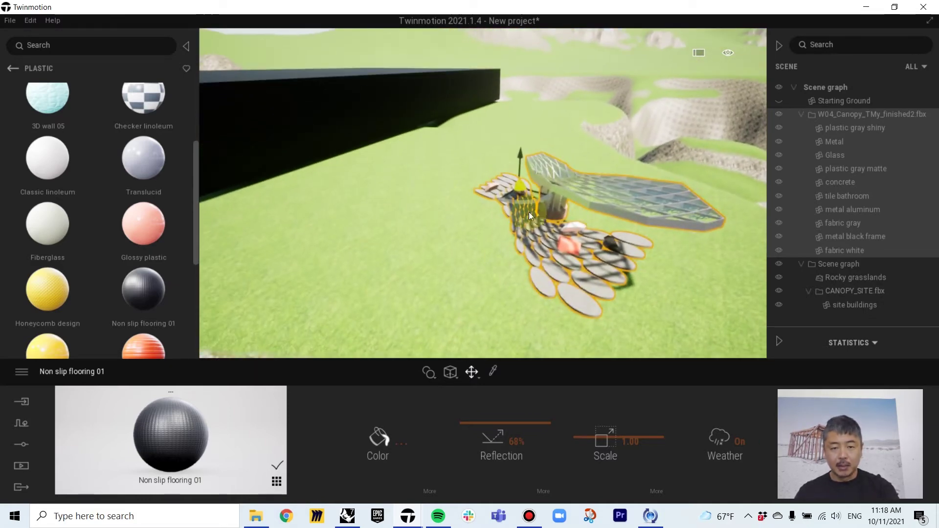
Step: Adjust the canopy model's position on the grass, shifting it slightly away from the rocky edge, and deselect it
mouse_move(515, 199)
left_mouse_down()
mouse_move(485, 199)
mouse_move(520, 215)
left_mouse_up()
right_click_drag(520, 215, 519, 240)
scroll(540, 221, "down", 3)
left_click_drag(518, 173, 542, 162)
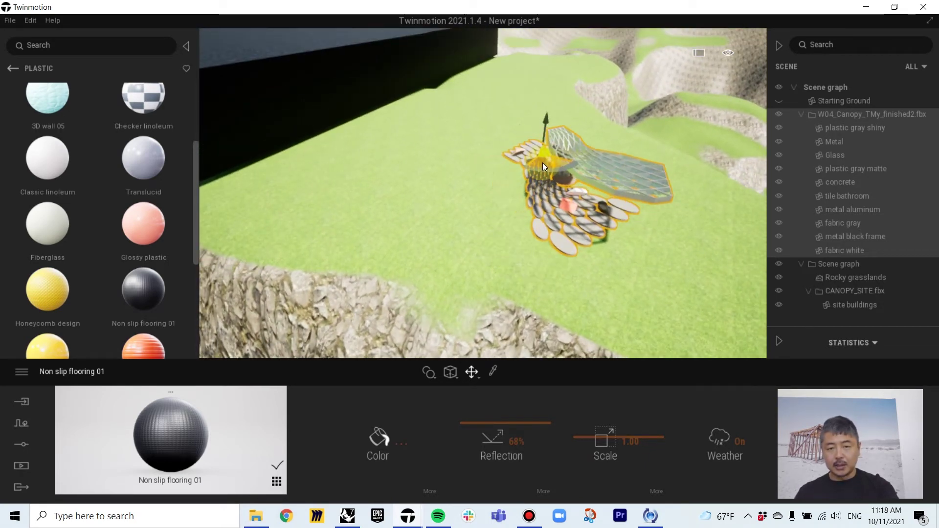
left_click(431, 160)
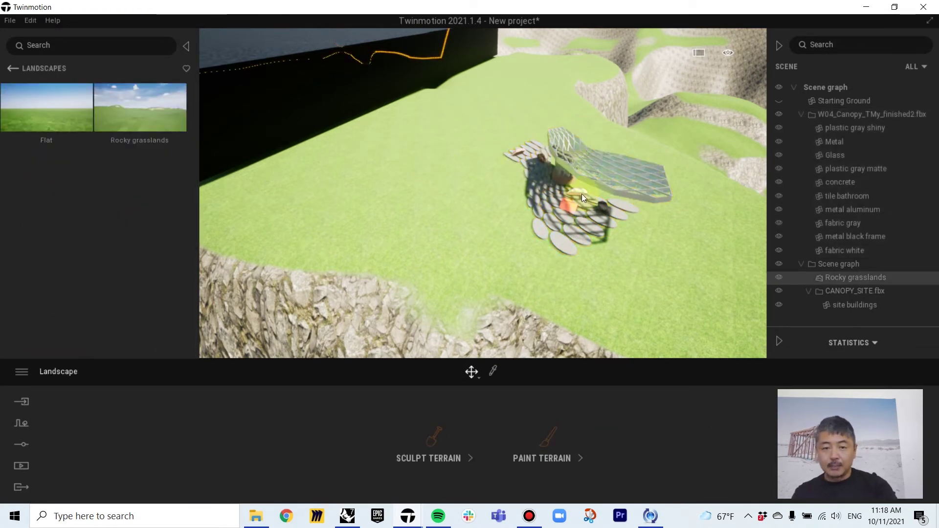
Step: Examine the canopy at near ground level from several sides, checking how it sits on the grass and against the skyline
double_click(549, 212)
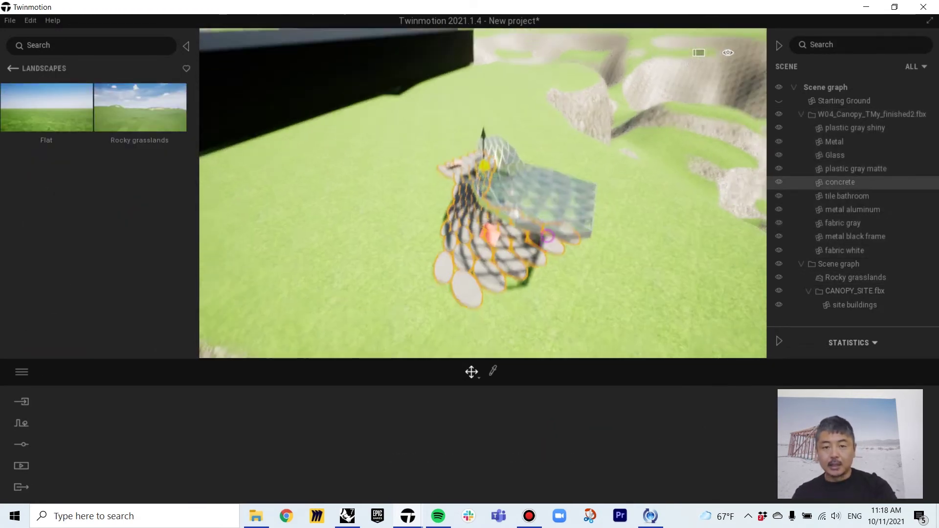
middle_click_drag(555, 216, 599, 178, "shift")
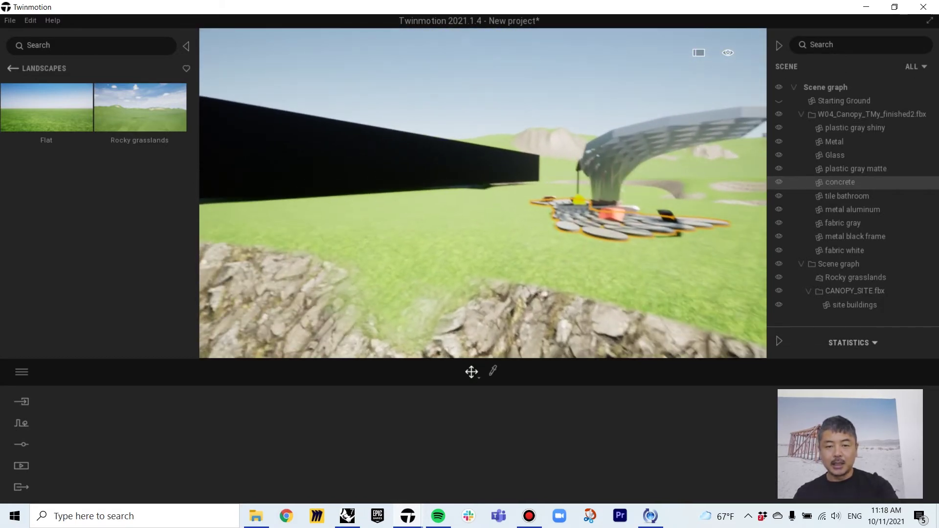
right_click_drag(599, 178, 743, 205)
key("w")
key("s")
key("a")
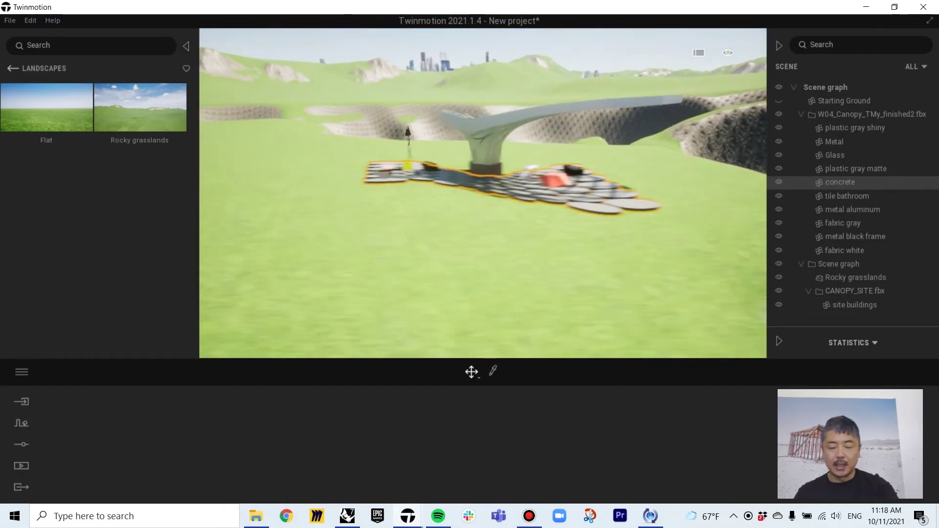
right_click_drag(426, 337, 426, 312)
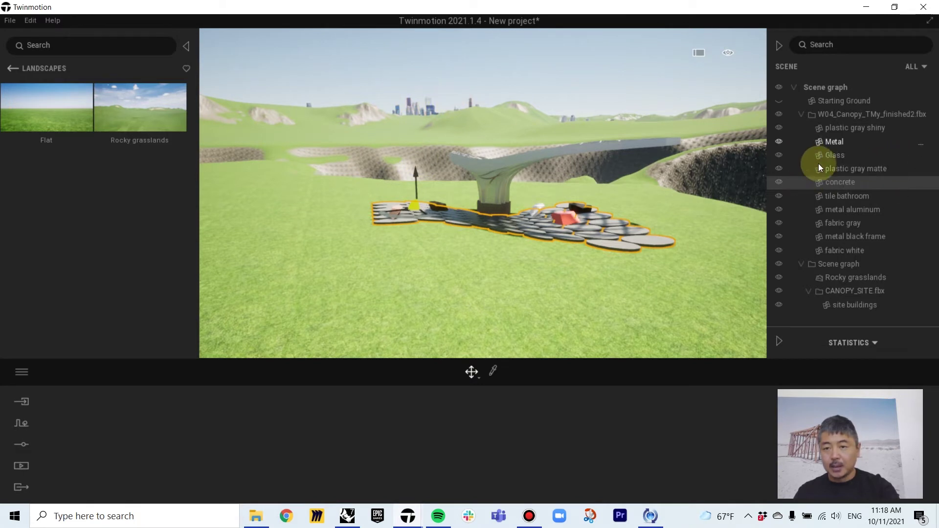
Step: Set the location's background picture to Mountains, temporarily hiding the folder that holds the Rocky grasslands and site buildings
left_click(778, 263)
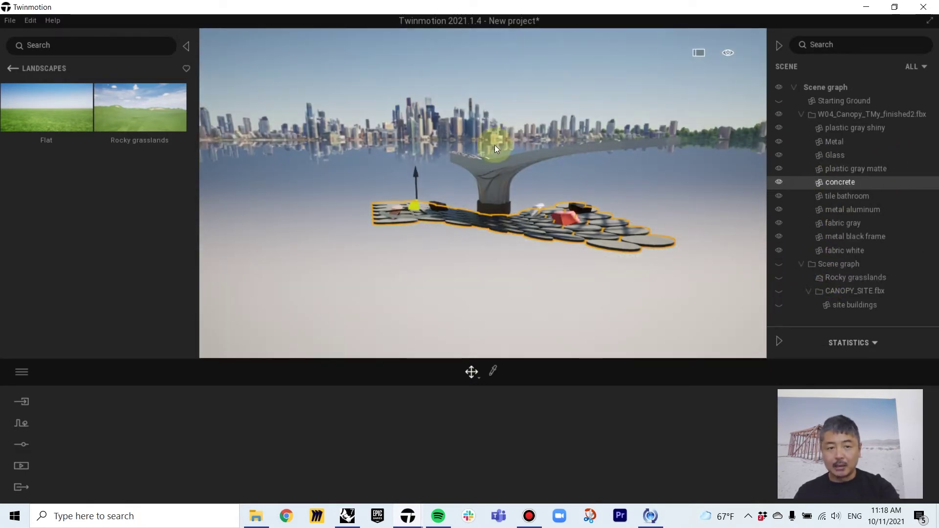
left_click(431, 124)
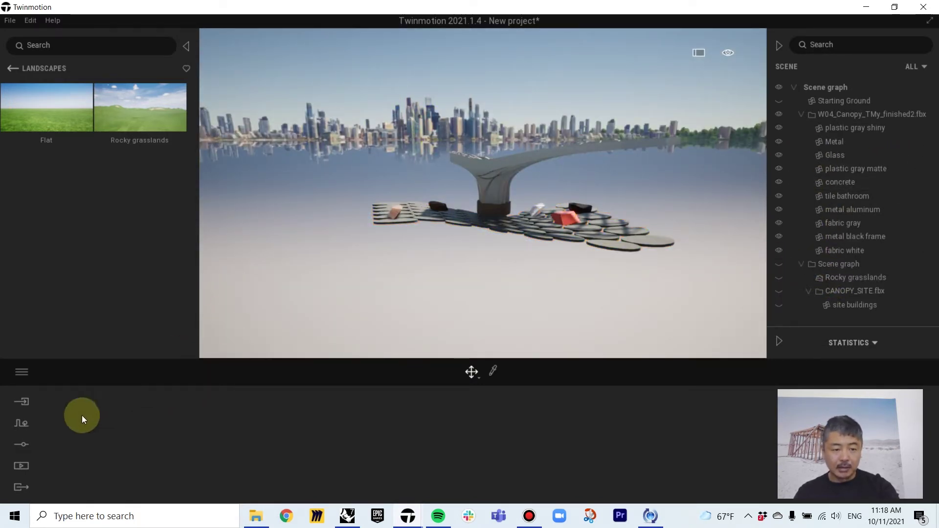
left_click(20, 423)
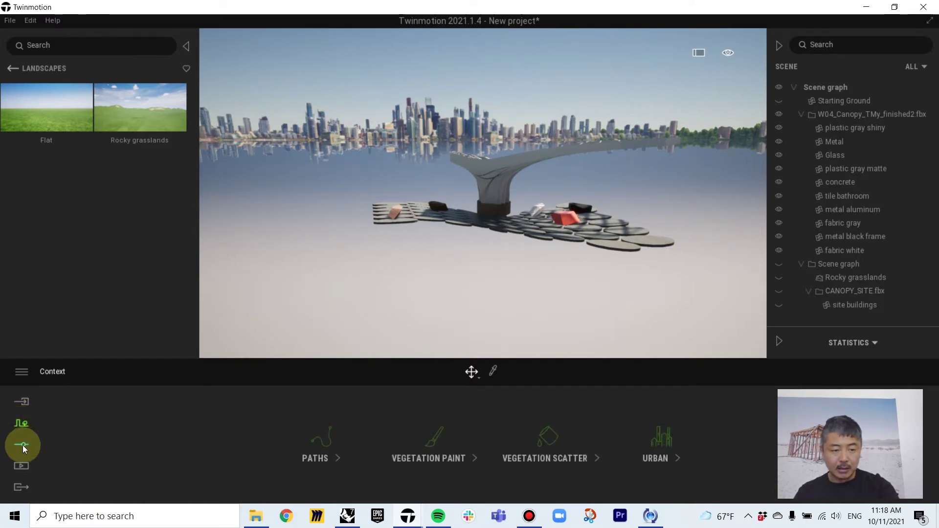
left_click(22, 445)
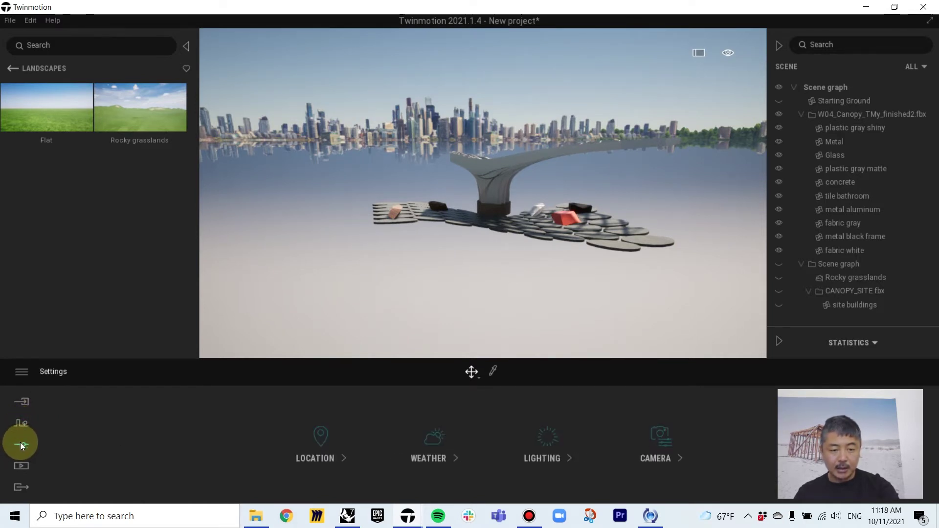
left_click(303, 455)
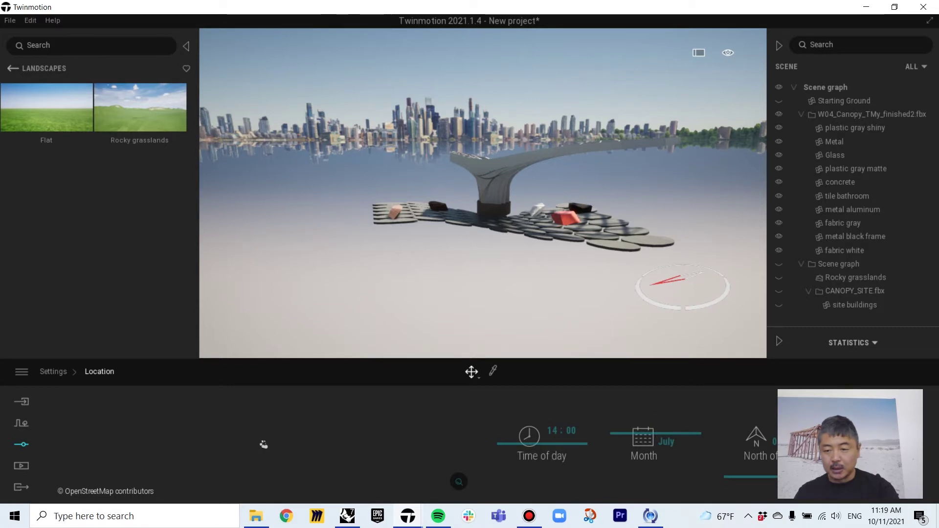
key("Tab")
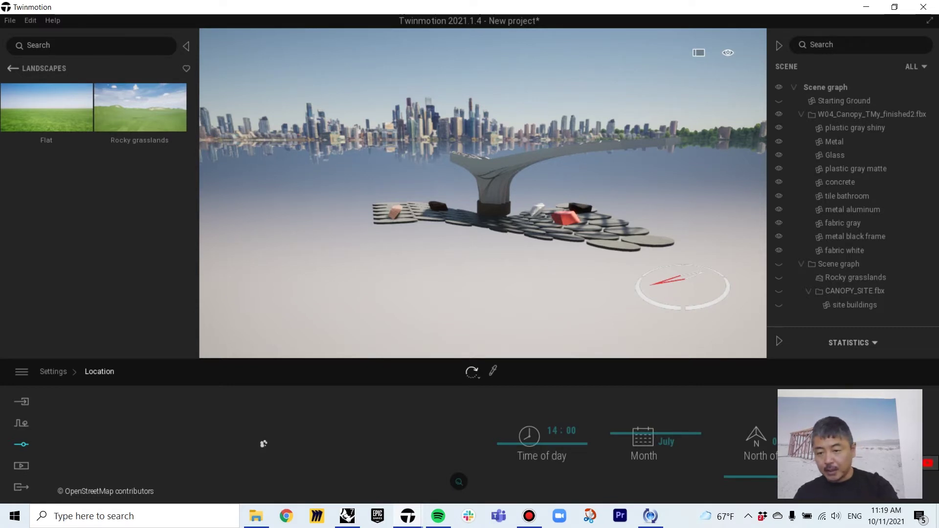
left_click(925, 463)
left_click(443, 440)
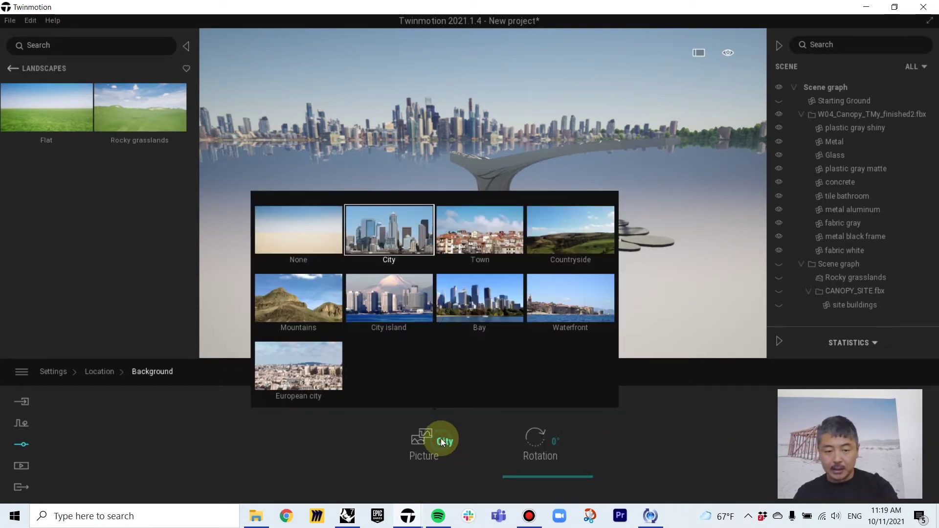
left_click(576, 230)
left_click(283, 309)
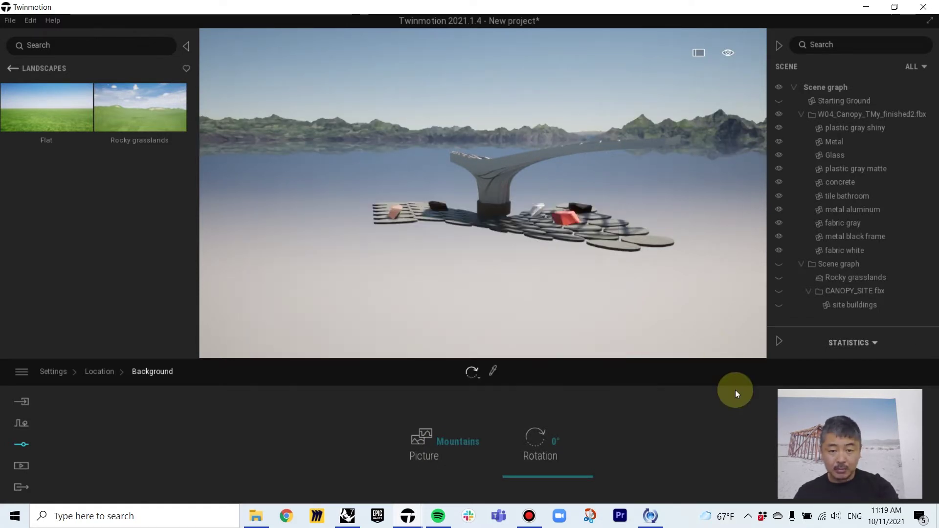
left_click(778, 263)
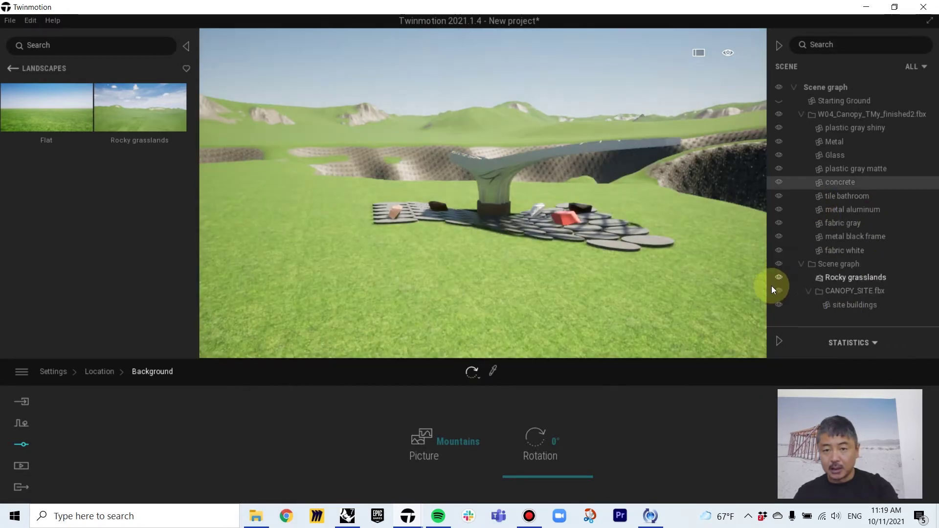
Step: Start Vegetation paint and add the Japanese walnut and Amur cork tree to its tree palette
mouse_move(481, 287)
right_mouse_down()
mouse_move(603, 259)
mouse_move(615, 245)
mouse_move(464, 242)
mouse_move(524, 237)
mouse_move(552, 269)
mouse_move(645, 294)
mouse_move(606, 306)
mouse_move(614, 308)
mouse_move(594, 355)
mouse_move(494, 349)
mouse_move(533, 342)
mouse_move(502, 327)
mouse_move(494, 281)
right_mouse_up()
key("w")
key("e")
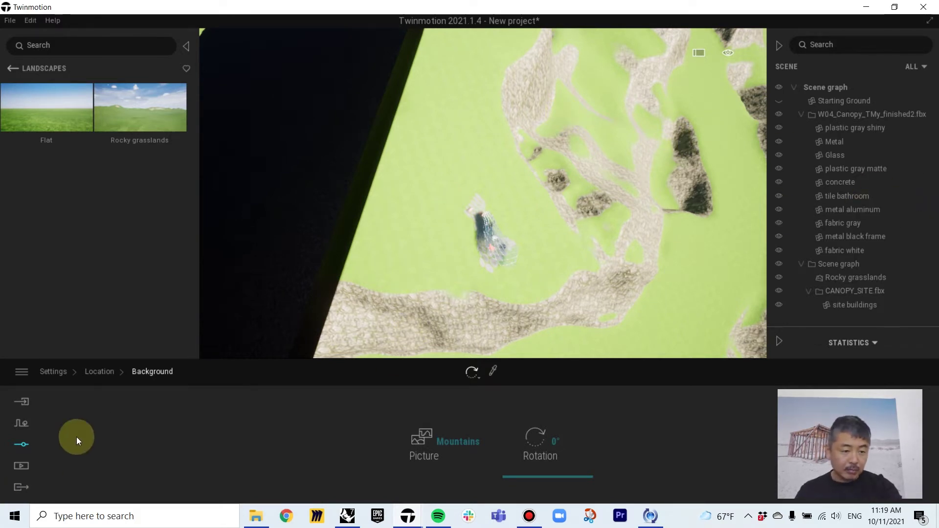
left_click(21, 425)
left_click(432, 444)
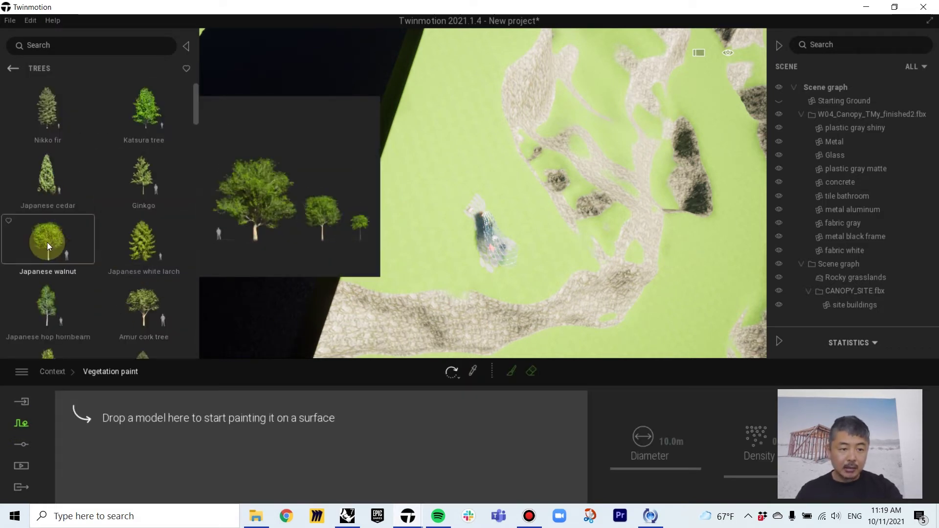
mouse_move(47, 242)
left_mouse_down()
mouse_move(89, 325)
mouse_move(93, 460)
left_mouse_up()
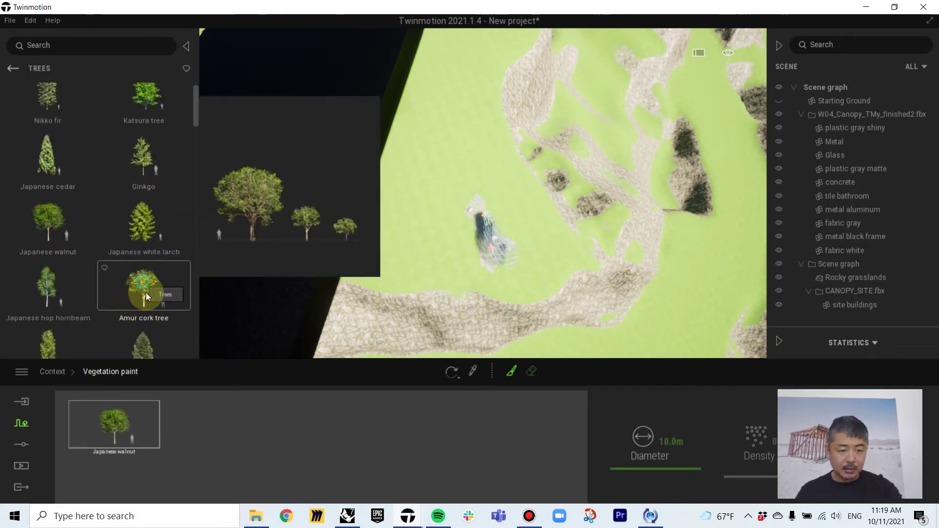
left_click_drag(146, 293, 183, 441)
Step: Find the Mexican Lime in the tree library and add it to the vegetation paint palette
scroll(124, 221, "down", 2)
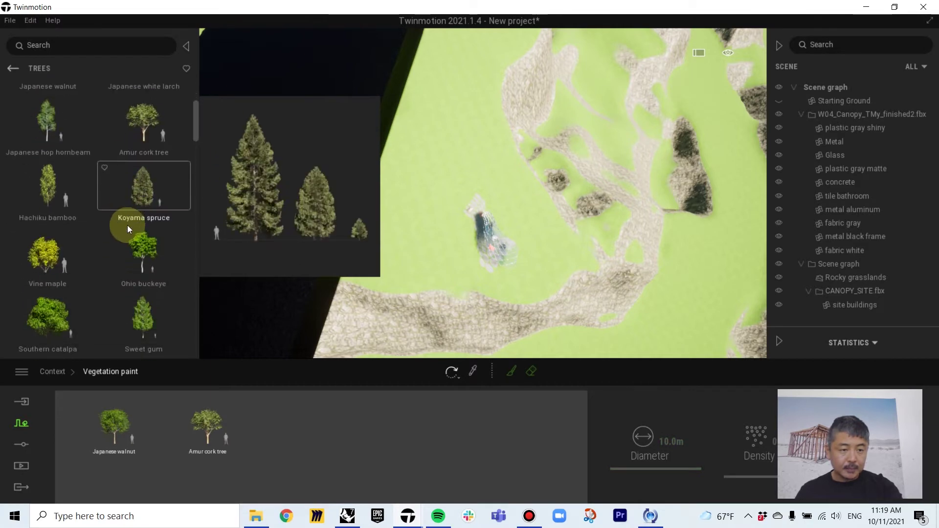
scroll(136, 238, "down", 4)
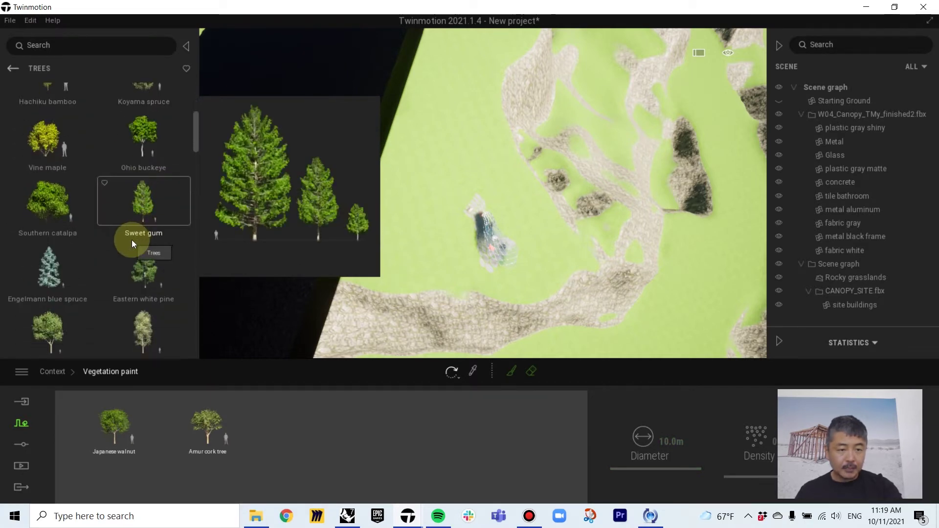
scroll(71, 237, "down", 5)
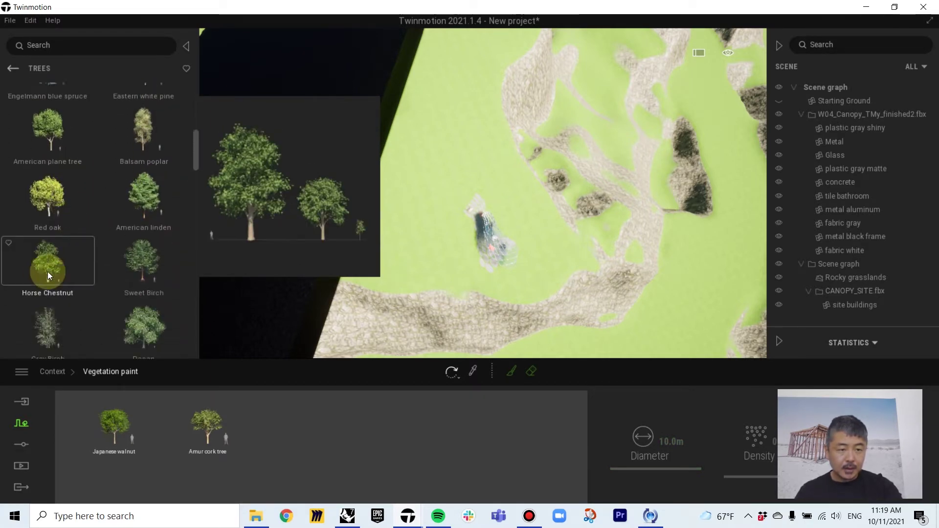
scroll(123, 268, "down", 3)
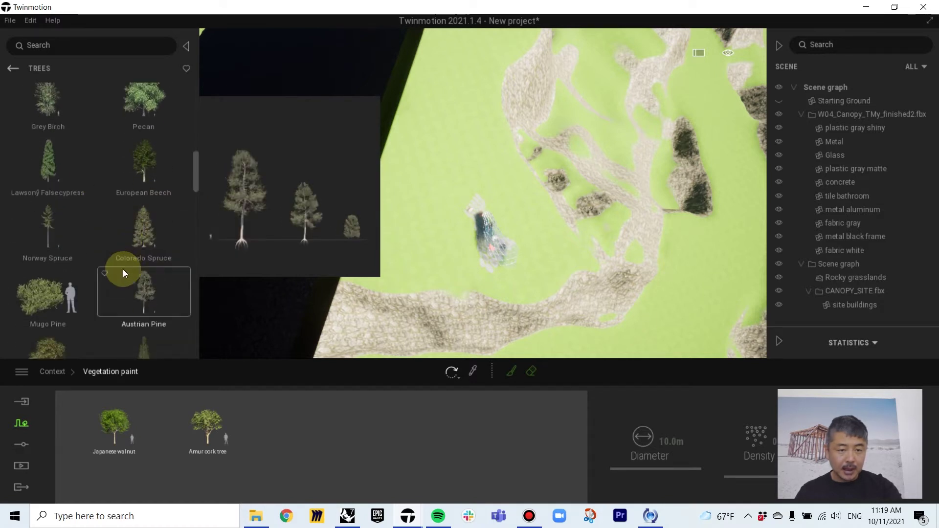
scroll(52, 206, "down", 1)
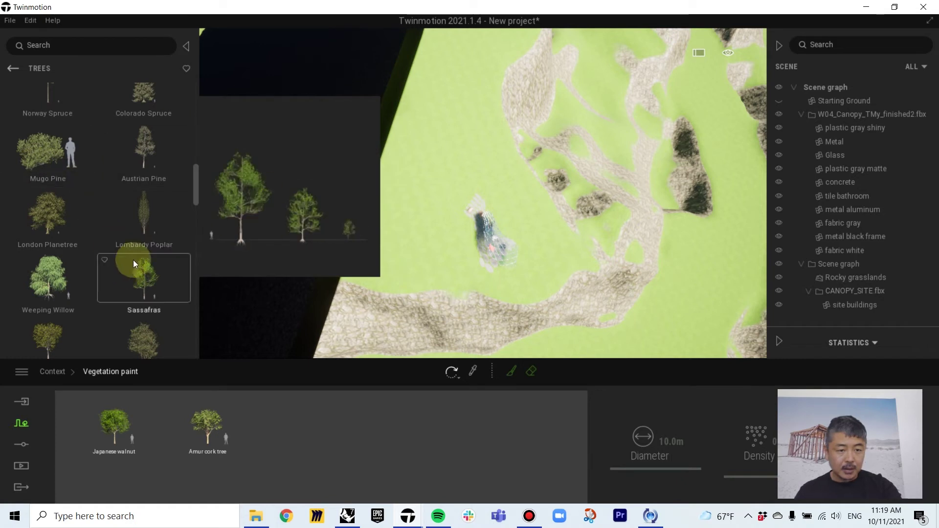
scroll(137, 247, "down", 1)
scroll(140, 268, "down", 2)
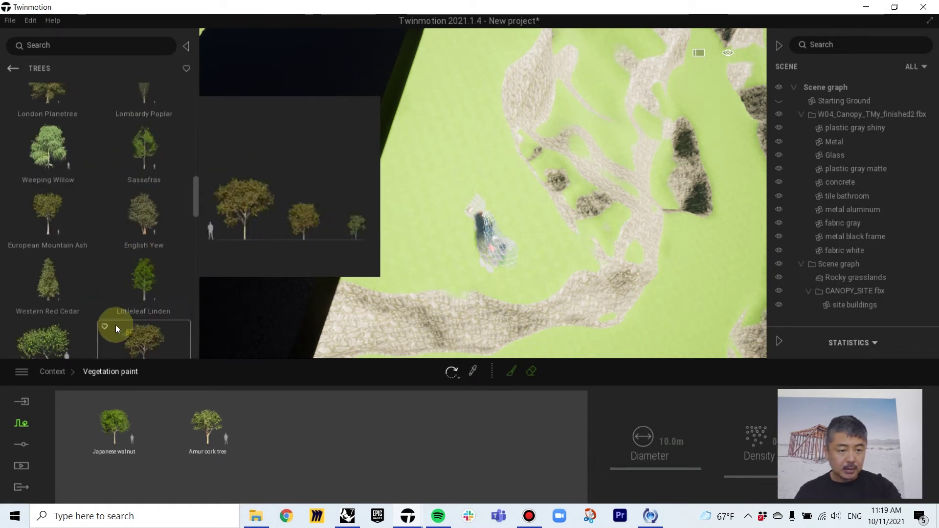
mouse_move(42, 272)
left_mouse_down()
mouse_move(8, 268)
mouse_move(78, 279)
mouse_move(293, 442)
left_mouse_up()
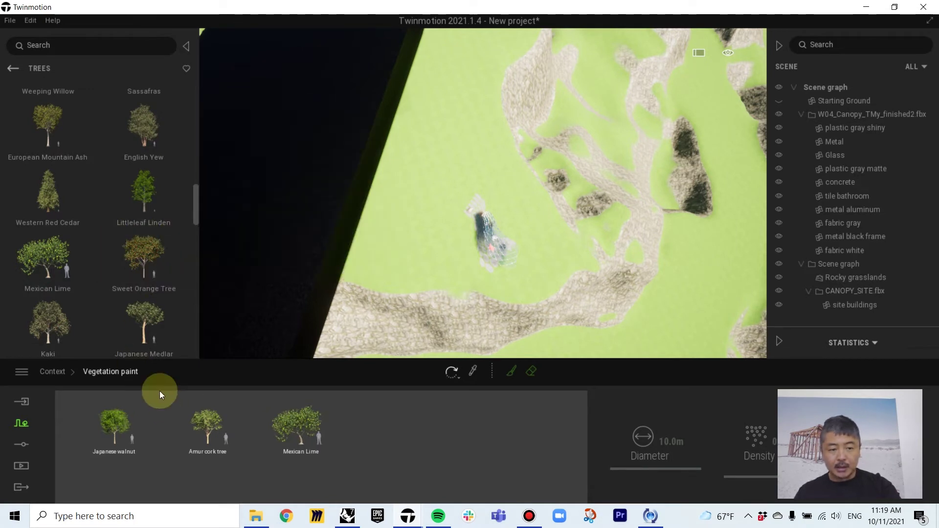
Step: Paint all three palette trees together on the grass around the canopy and along the rocky edges with a 10.0 m brush
left_click(115, 426)
left_click(211, 424, "ctrl")
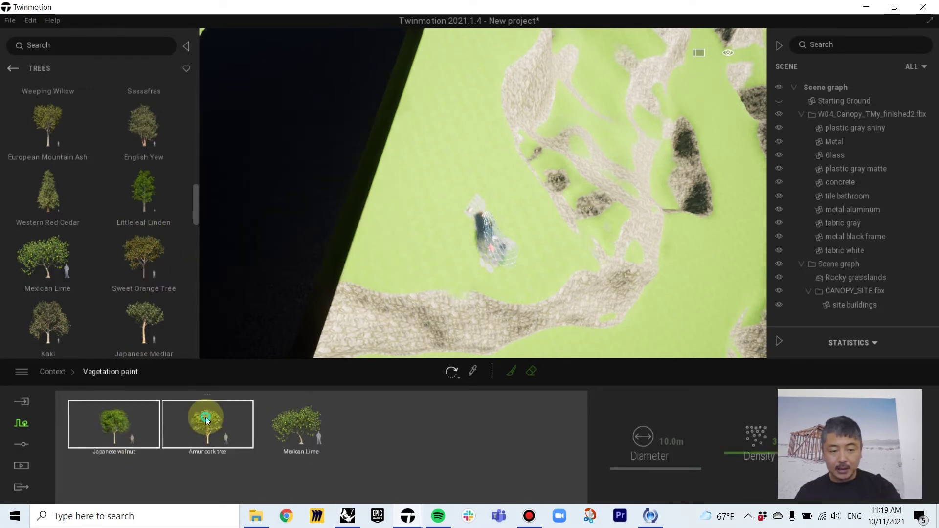
left_click(300, 426, "ctrl")
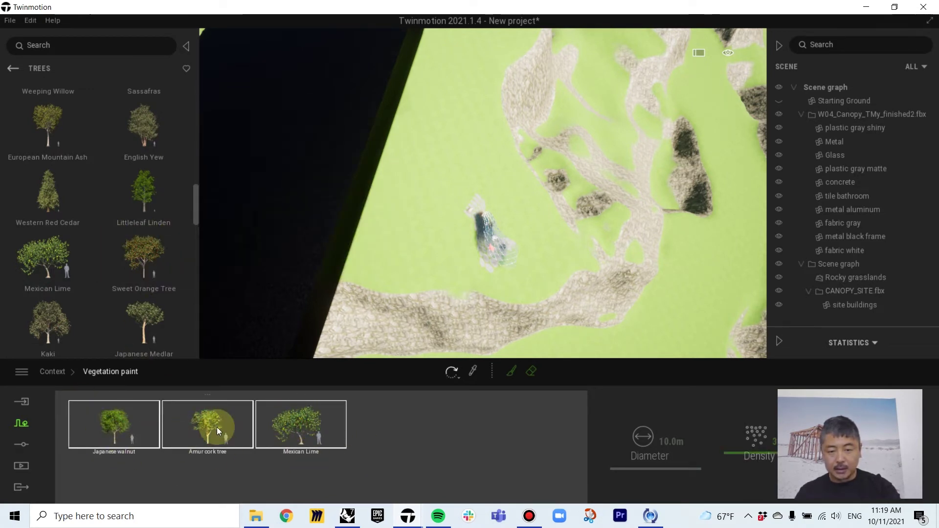
left_click(510, 370)
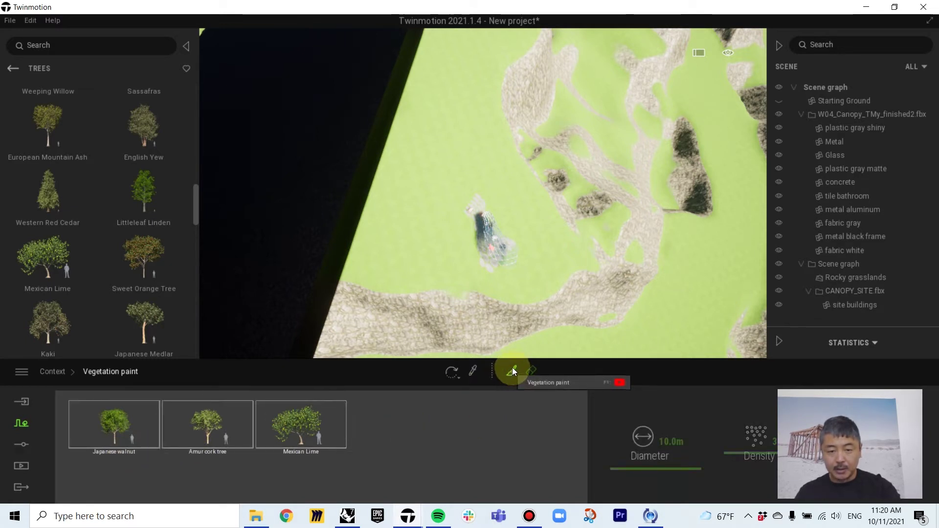
mouse_move(363, 282)
left_mouse_down()
mouse_move(437, 298)
mouse_move(543, 300)
mouse_move(579, 277)
mouse_move(545, 184)
mouse_move(478, 74)
mouse_move(523, 35)
mouse_move(490, 58)
mouse_move(532, 170)
mouse_move(490, 130)
mouse_move(541, 211)
mouse_move(498, 168)
left_mouse_up()
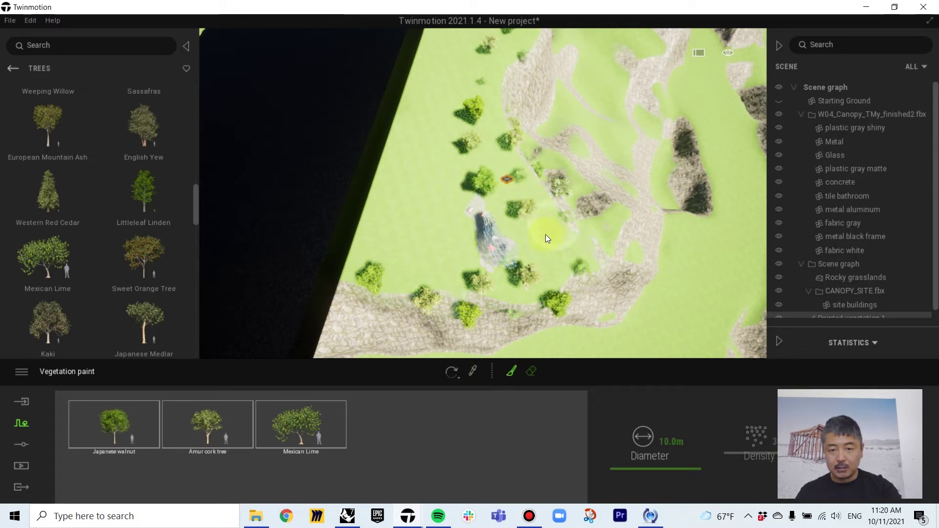
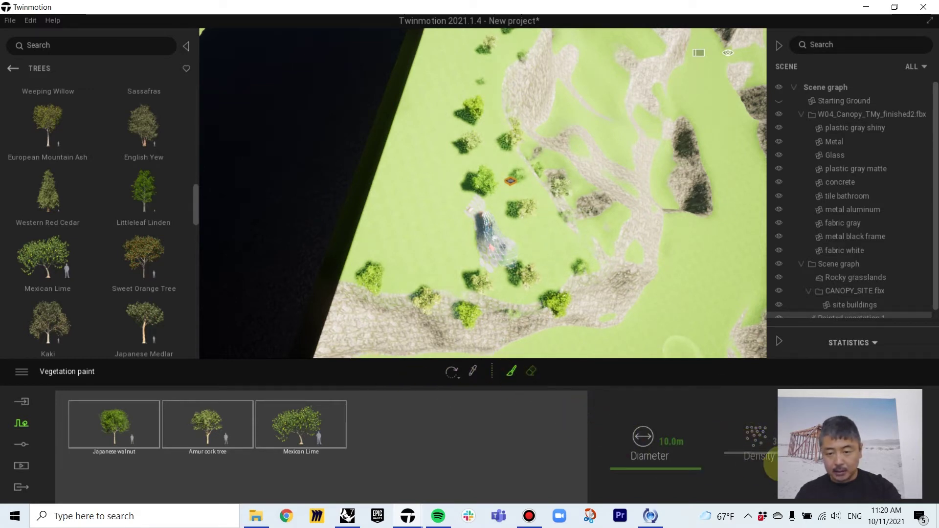
left_click(372, 461)
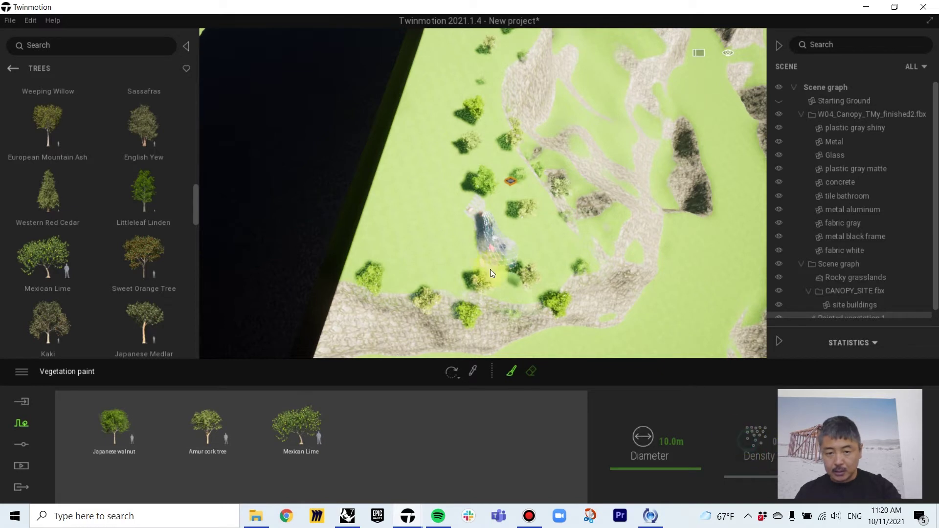
scroll(897, 228, "down", 1)
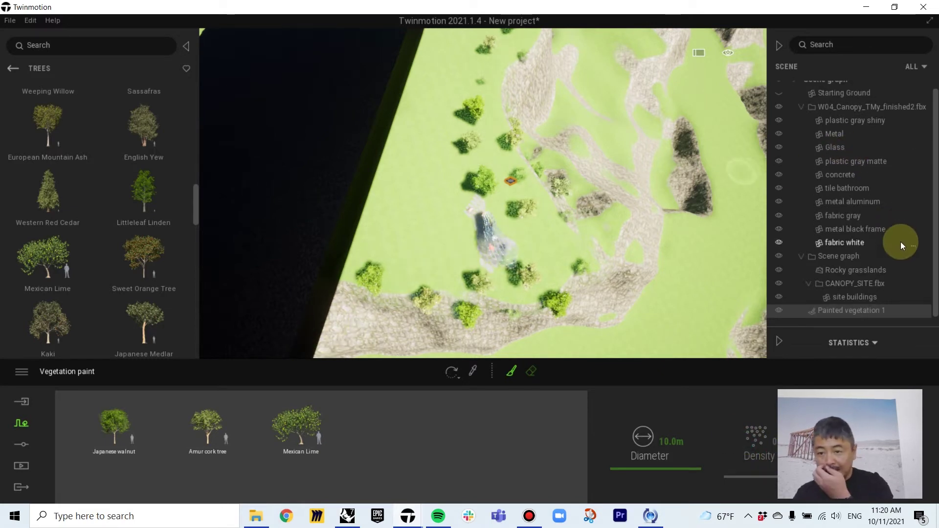
Step: Increase the painting density of the Japanese walnut, Amur cork tree and Mexican Lime in the painted vegetation
left_click(844, 308)
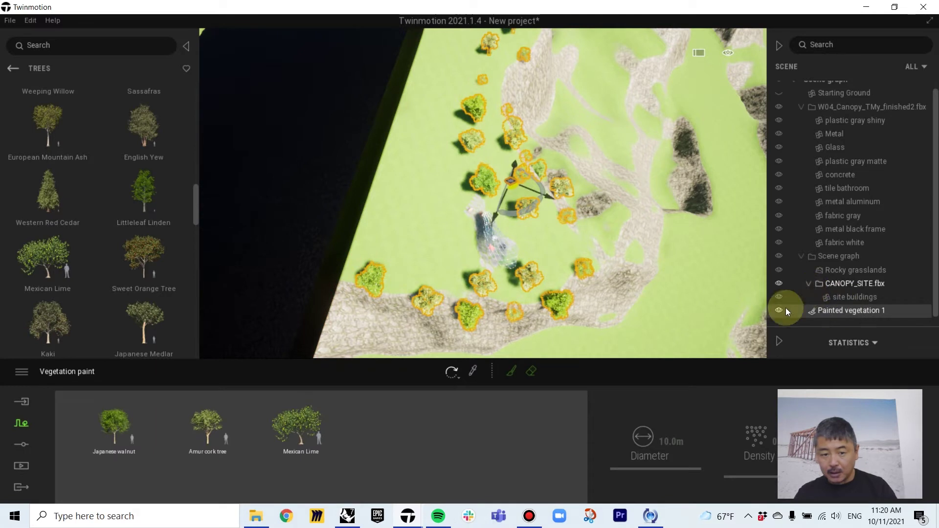
left_click(108, 430)
left_click(207, 431)
left_click(274, 431)
left_click_drag(758, 468, 760, 421)
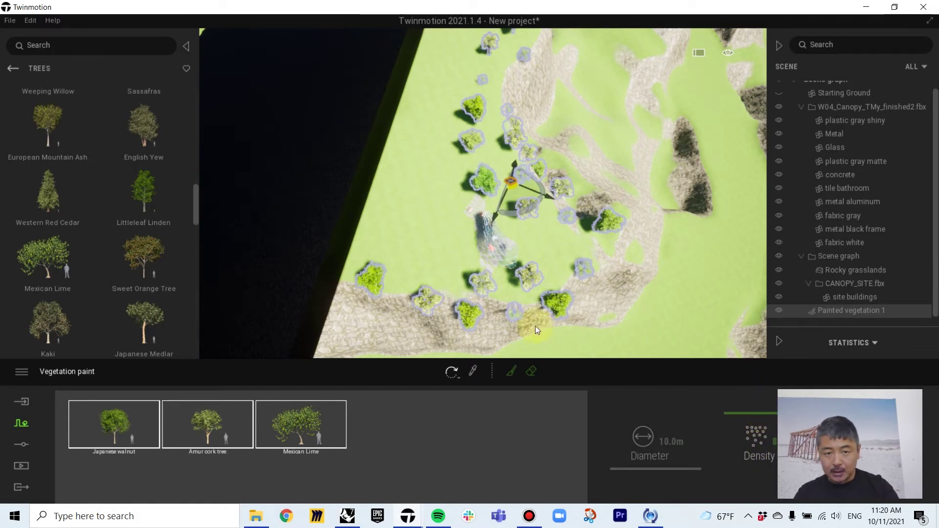
Step: Select all the canopy model's parts, from plastic gray shiny to fabric white, and shift them together slightly across the grass
right_click_drag(535, 325, 534, 280)
right_click_drag(462, 263, 423, 242)
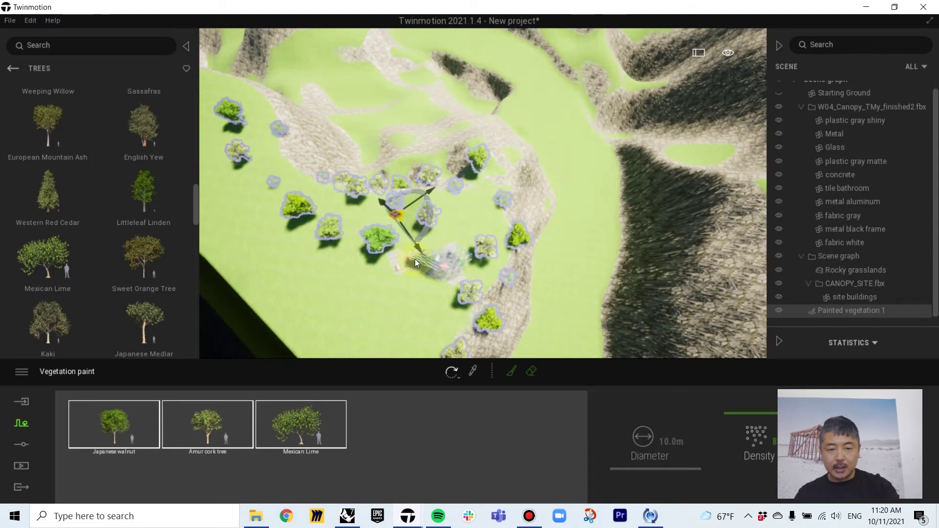
left_click(414, 259)
key("f")
right_click_drag(447, 300, 453, 244)
middle_click_drag(452, 244, 391, 201, "shift")
scroll(463, 195, "down", 5)
right_click_drag(381, 321, 460, 321)
mouse_move(460, 271)
right_mouse_down()
mouse_move(230, 272)
mouse_move(465, 253)
right_mouse_up()
middle_click_drag(582, 174, 631, 338, "shift")
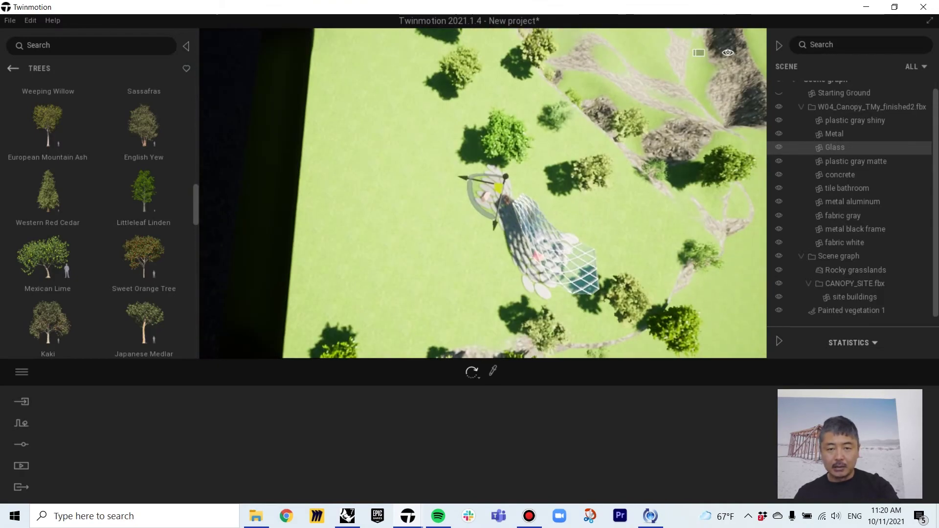
scroll(543, 195, "down", 3)
scroll(853, 163, "up", 1)
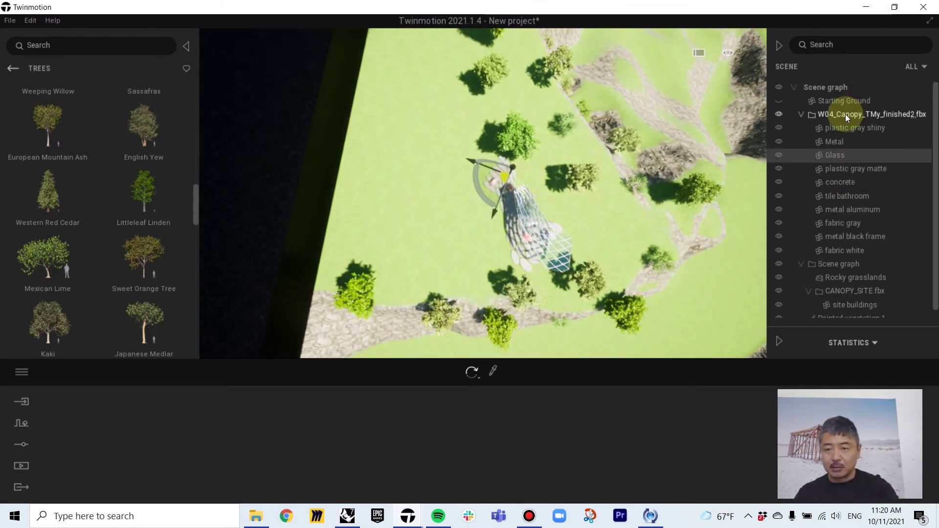
left_click(848, 128)
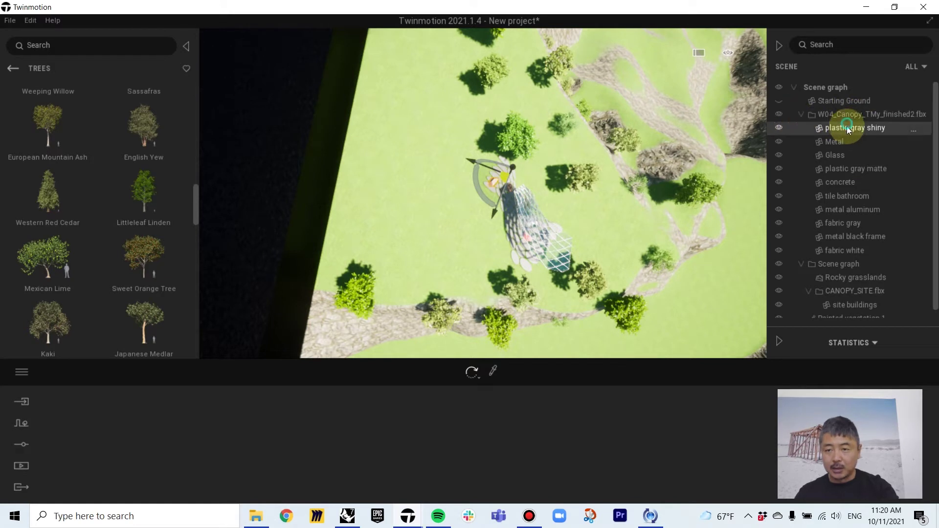
left_click(842, 250, "shift")
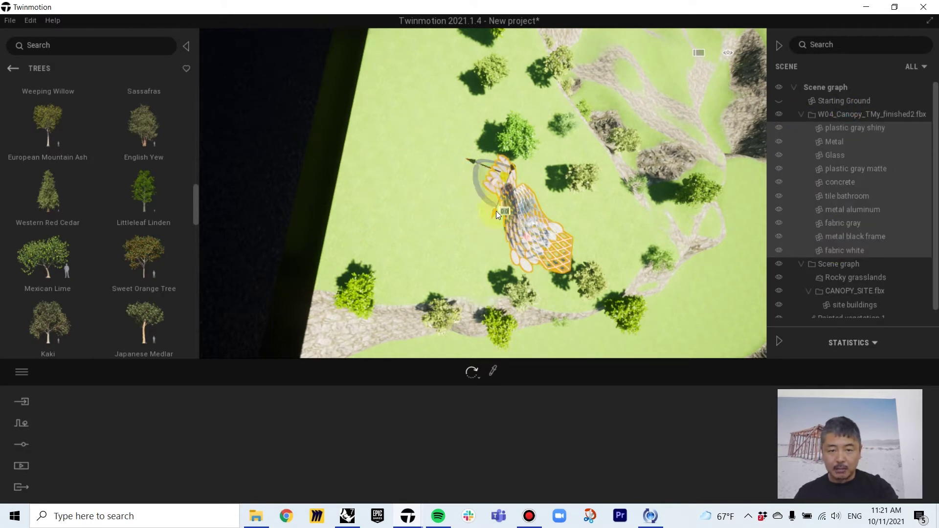
left_click_drag(496, 211, 474, 177)
left_click(422, 157)
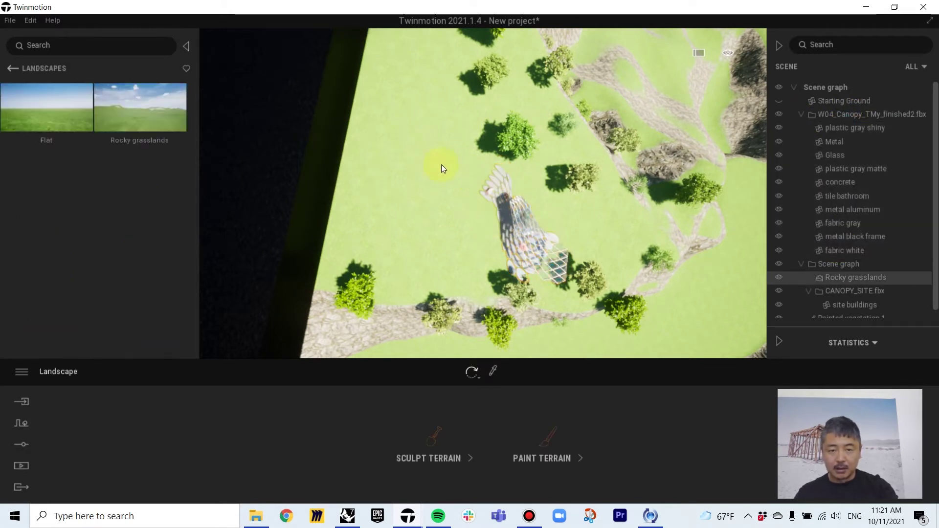
Step: Reselect every part of the canopy model and move it farther from the trees, into the open grass
left_click(850, 128)
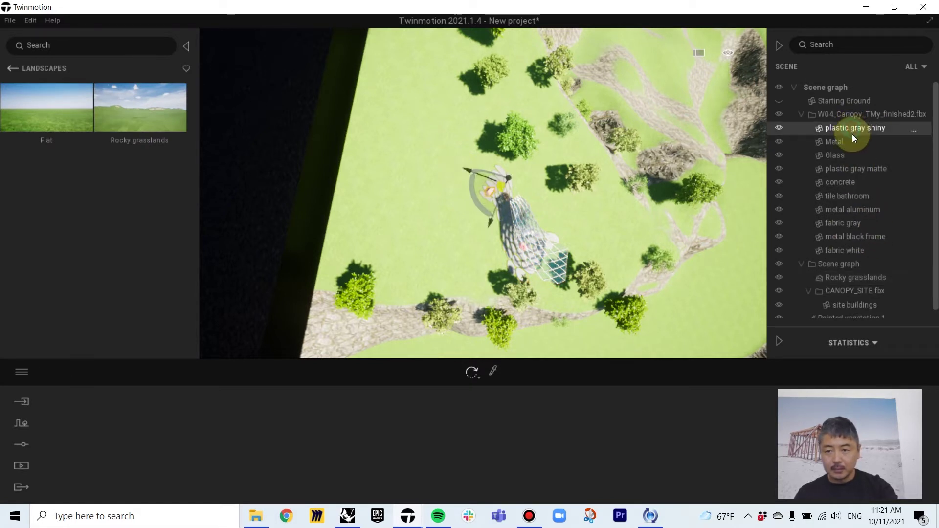
left_click(861, 250, "shift")
left_click_drag(480, 190, 424, 157)
left_click(588, 195)
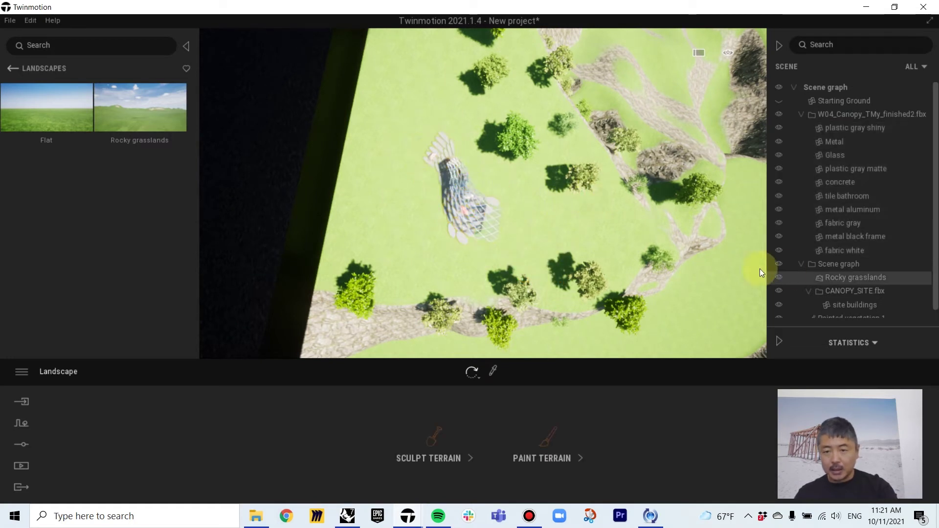
Step: Paint more of the three palette trees on the grass around the relocated canopy with the 10.0 m brush
scroll(899, 238, "down", 1)
left_click(858, 311)
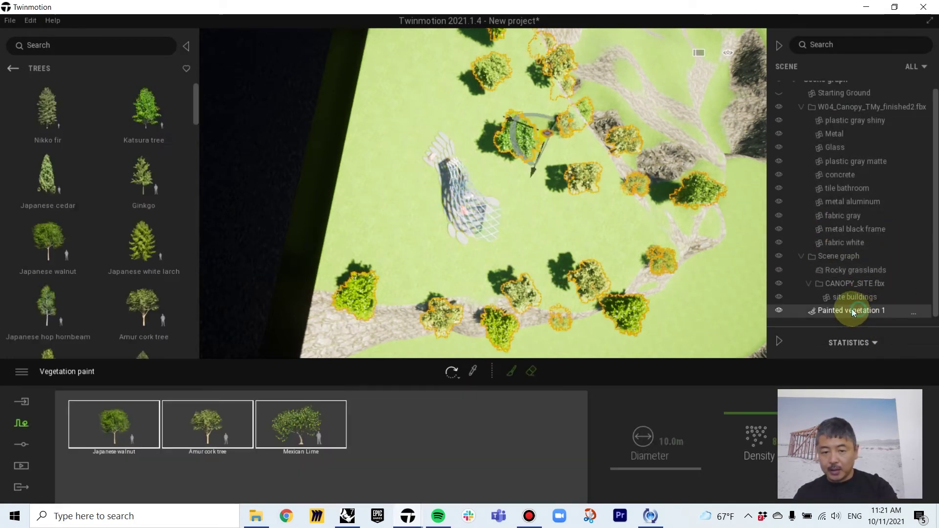
left_click(510, 371)
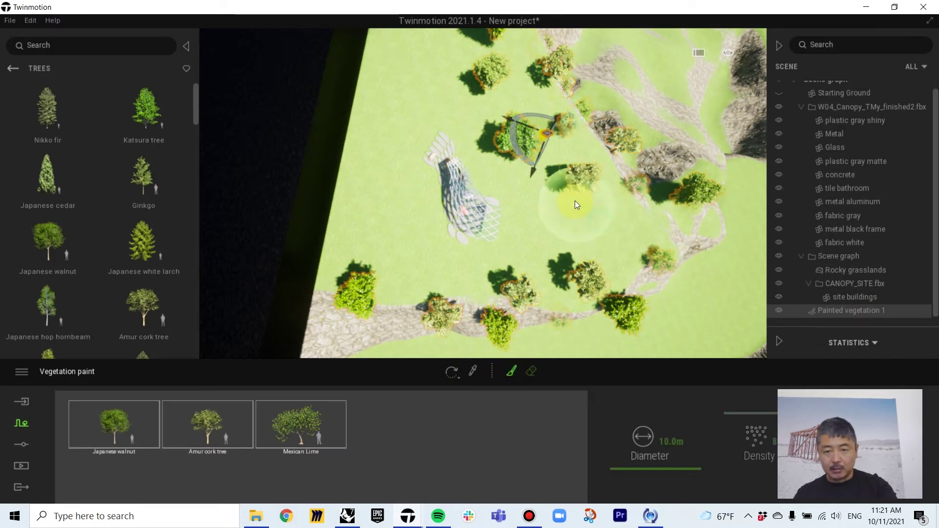
left_click(442, 61)
mouse_move(442, 57)
left_mouse_down()
mouse_move(641, 275)
mouse_move(385, 297)
mouse_move(378, 285)
mouse_move(350, 285)
left_mouse_up()
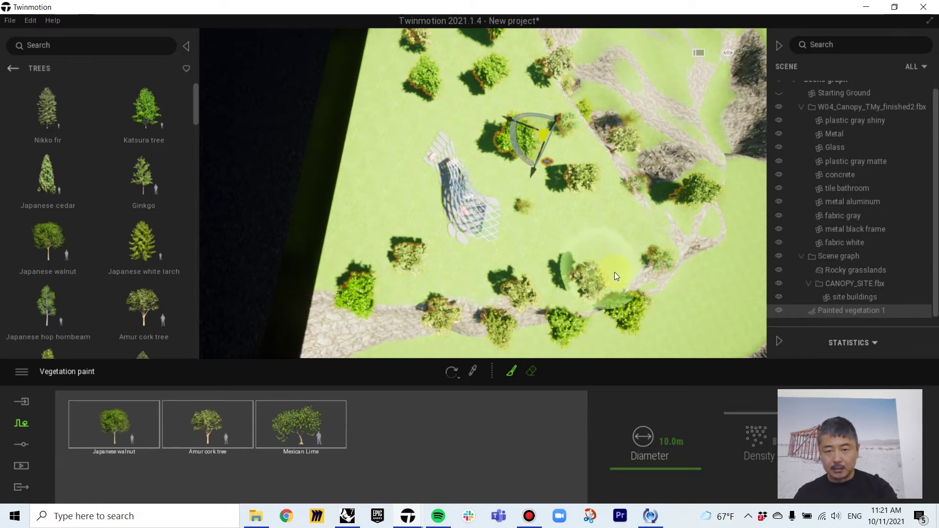
Step: Find the Mugo Pine in the tree library and add it to the vegetation paint palette
mouse_move(135, 155)
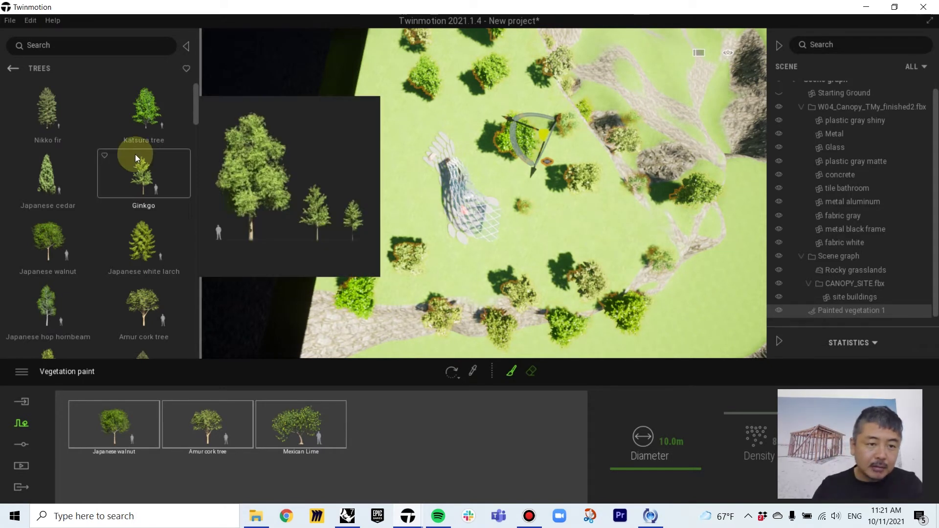
scroll(167, 166, "down", 6)
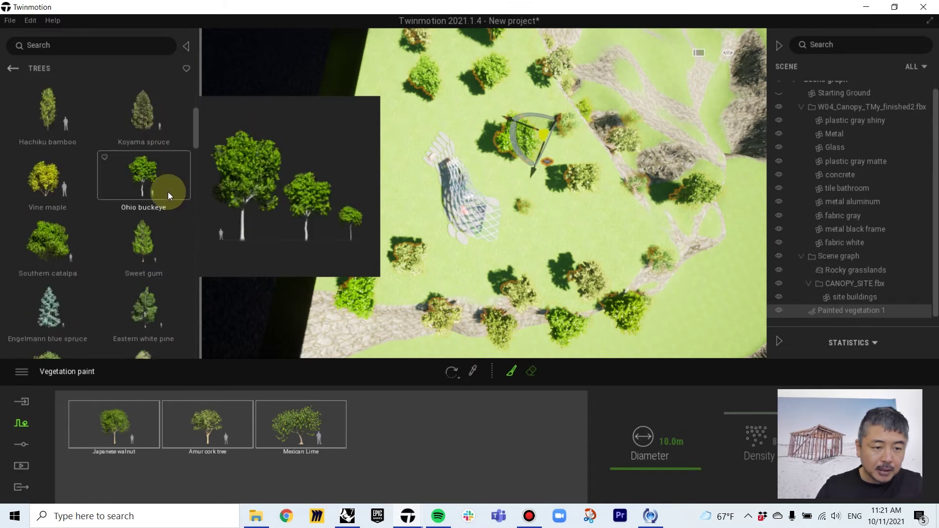
scroll(95, 180, "down", 5)
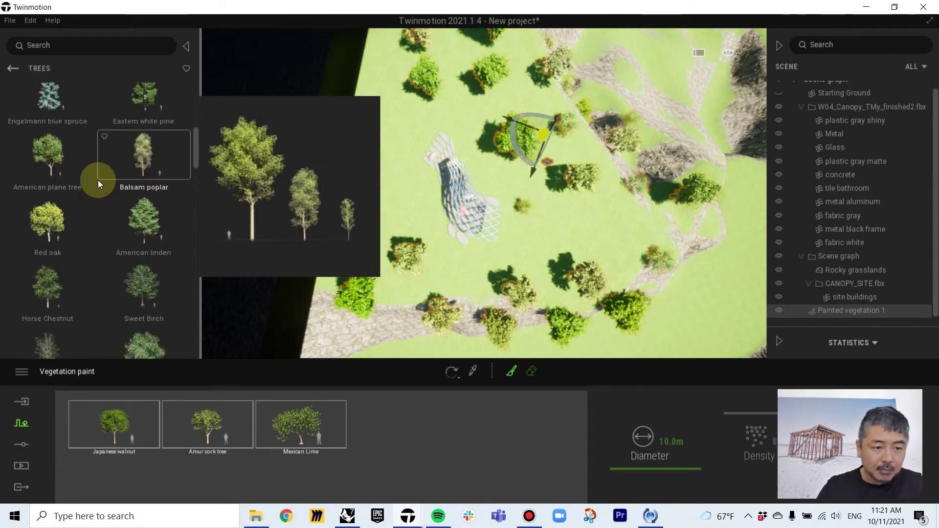
scroll(101, 191, "down", 5)
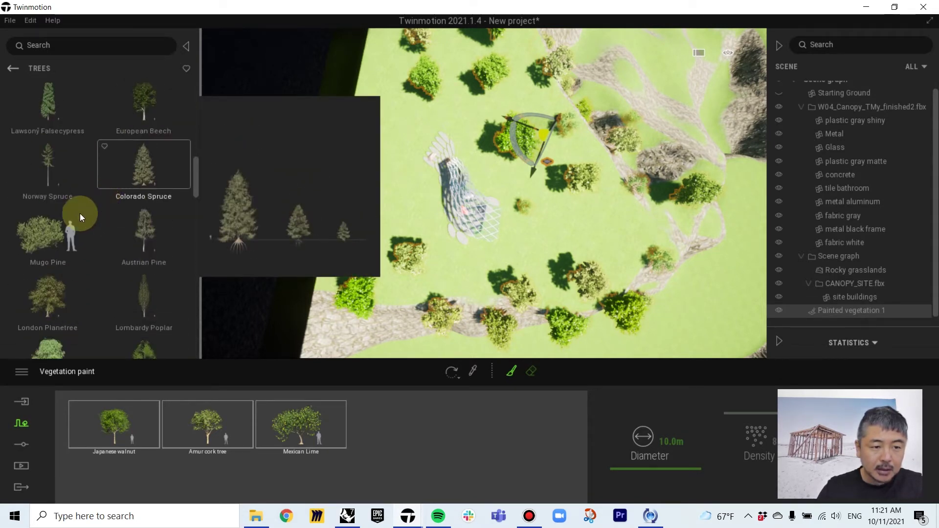
mouse_move(36, 238)
left_mouse_down()
mouse_move(229, 323)
mouse_move(390, 435)
left_mouse_up()
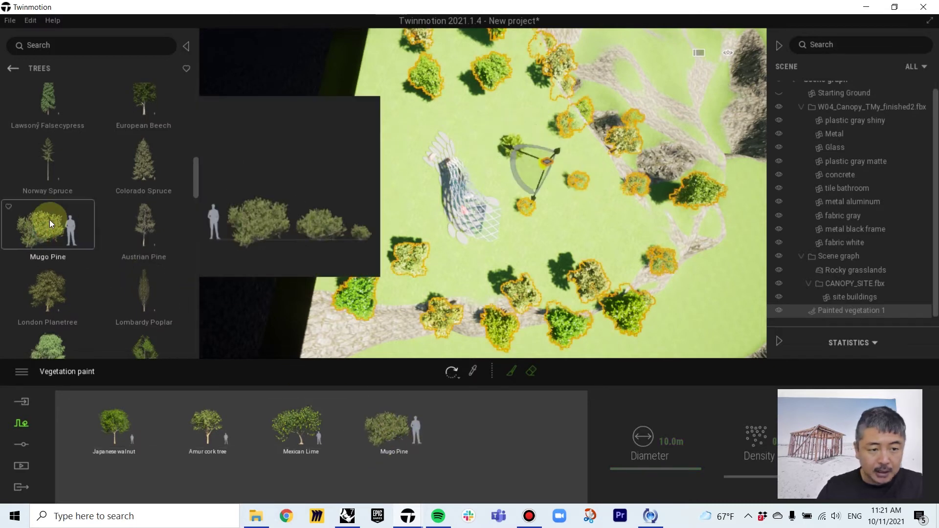
Step: Add Bush base 2 and Bush base 1 from the bushes library to the vegetation paint palette
scroll(86, 241, "down", 2)
scroll(86, 242, "down", 6)
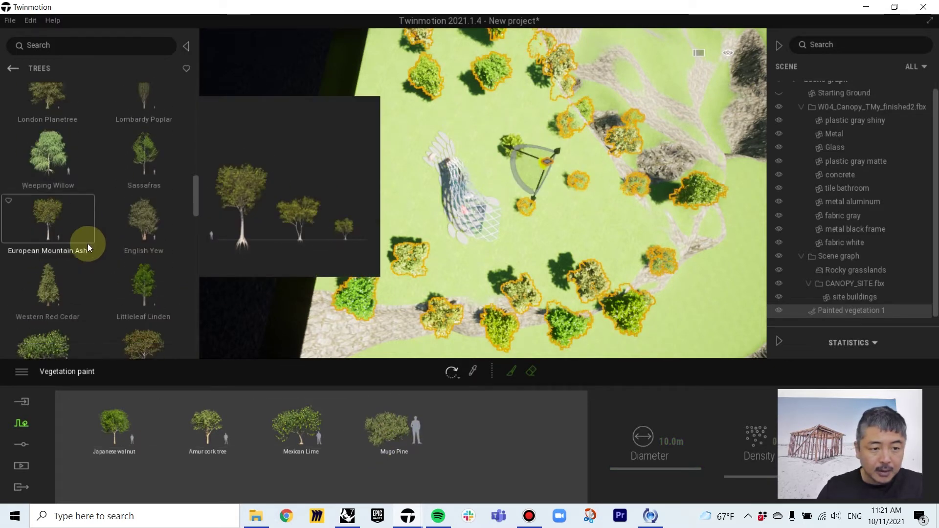
left_click(11, 69)
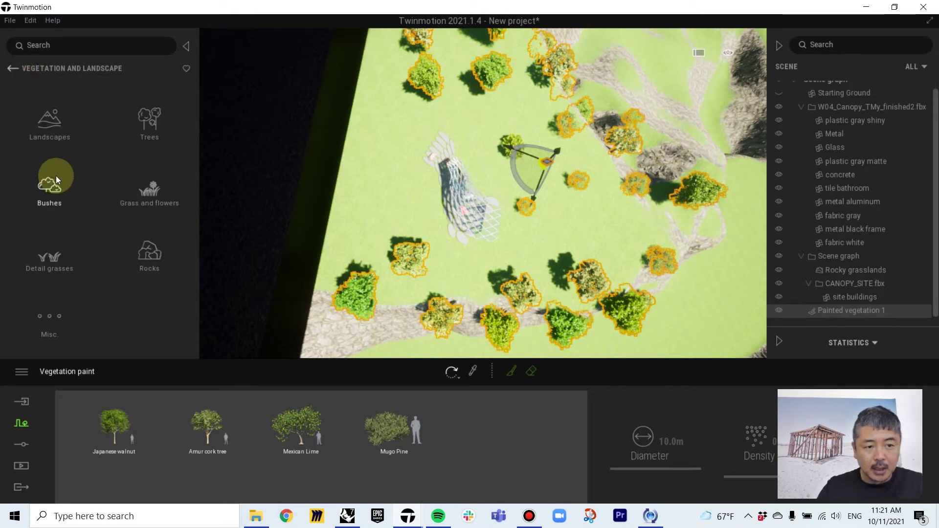
left_click(46, 186)
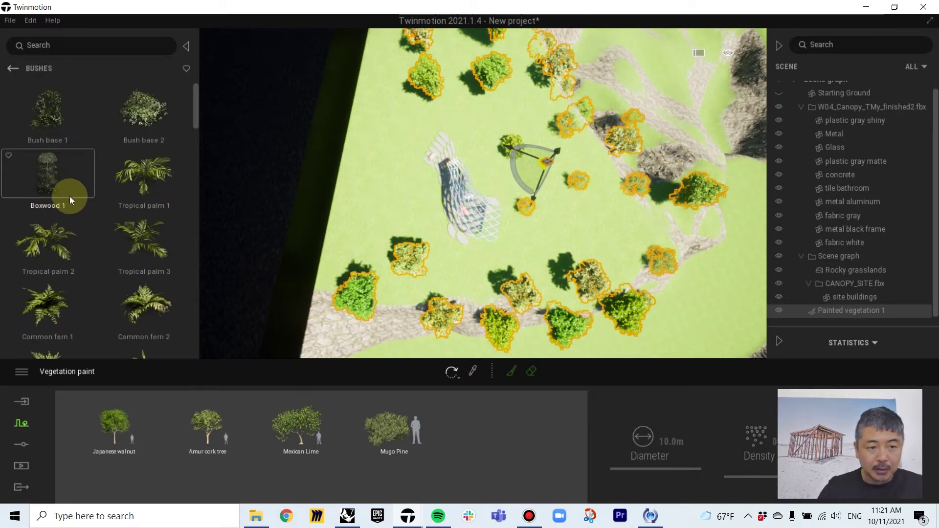
left_click(11, 68)
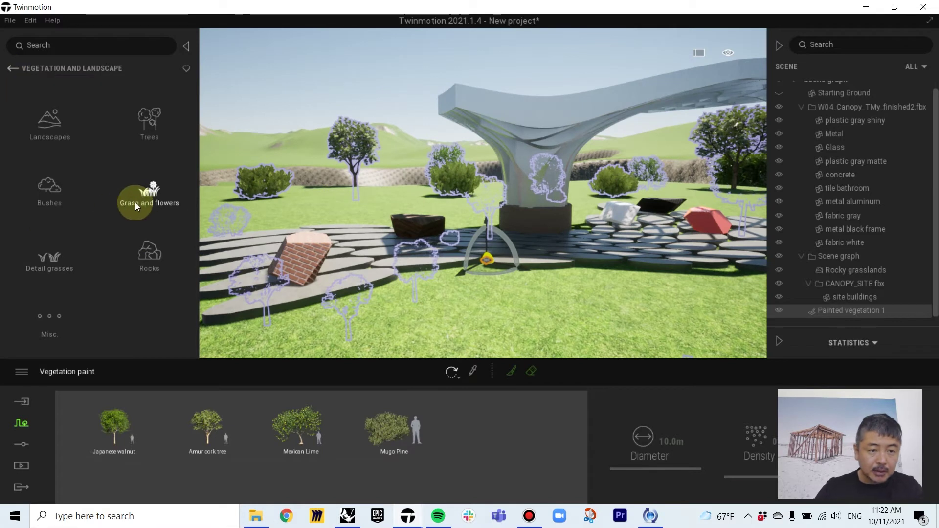
left_click(43, 186)
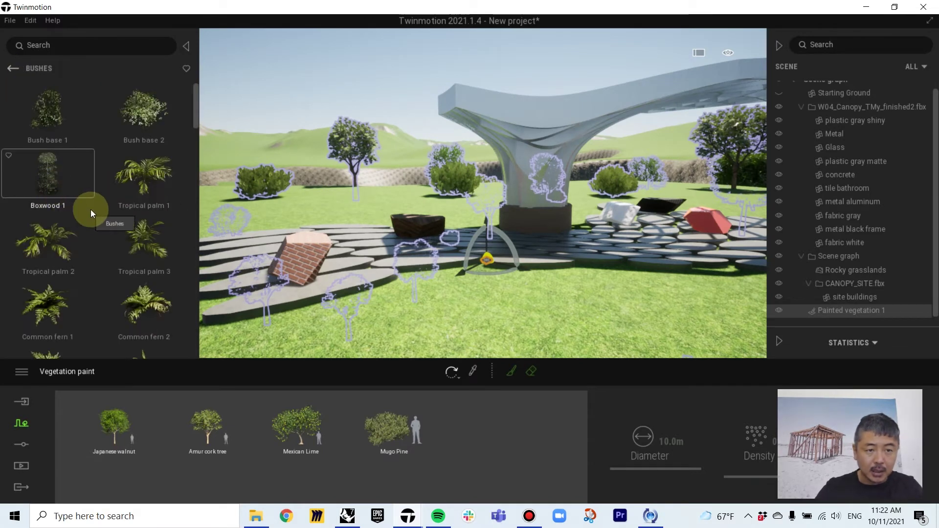
mouse_move(144, 110)
left_mouse_down()
mouse_move(488, 439)
mouse_move(438, 425)
left_mouse_up()
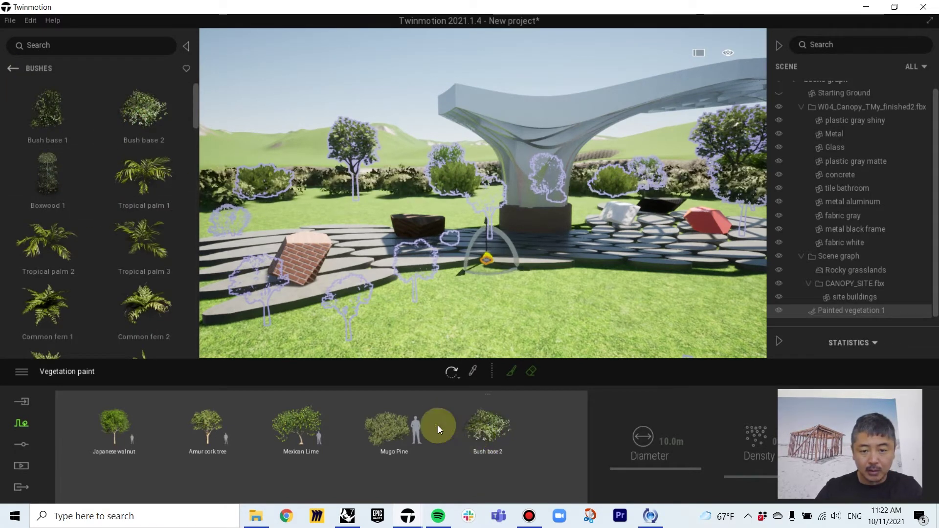
mouse_move(47, 111)
left_mouse_down()
mouse_move(450, 368)
mouse_move(531, 447)
left_mouse_up()
Step: Reduce the density of Bush base 1 in the painted vegetation around the canopy
right_click_drag(387, 159, 378, 35)
left_click(378, 32)
mouse_move(391, 135)
right_mouse_down()
mouse_move(337, 139)
mouse_move(350, 137)
mouse_move(352, 147)
mouse_move(318, 151)
mouse_move(357, 166)
mouse_move(359, 205)
mouse_move(347, 196)
mouse_move(369, 201)
mouse_move(343, 184)
right_mouse_up()
key("s")
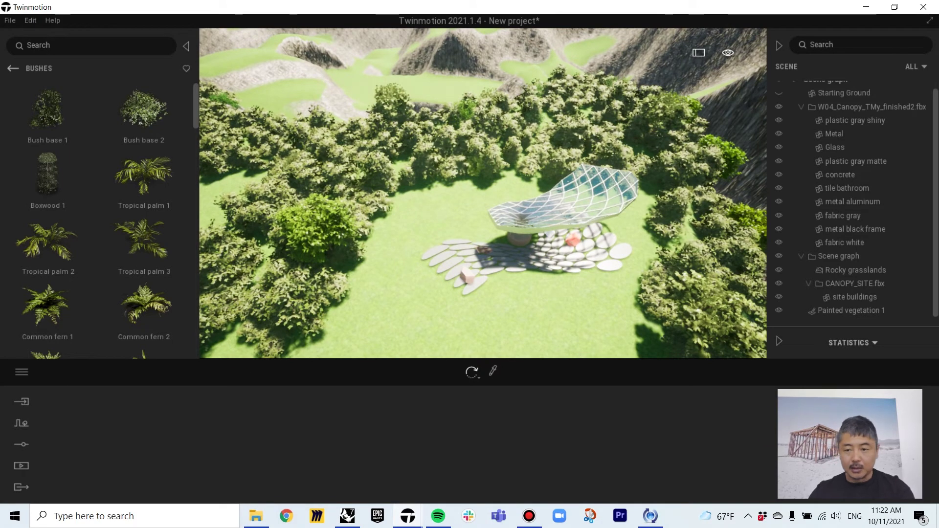
left_click(854, 311)
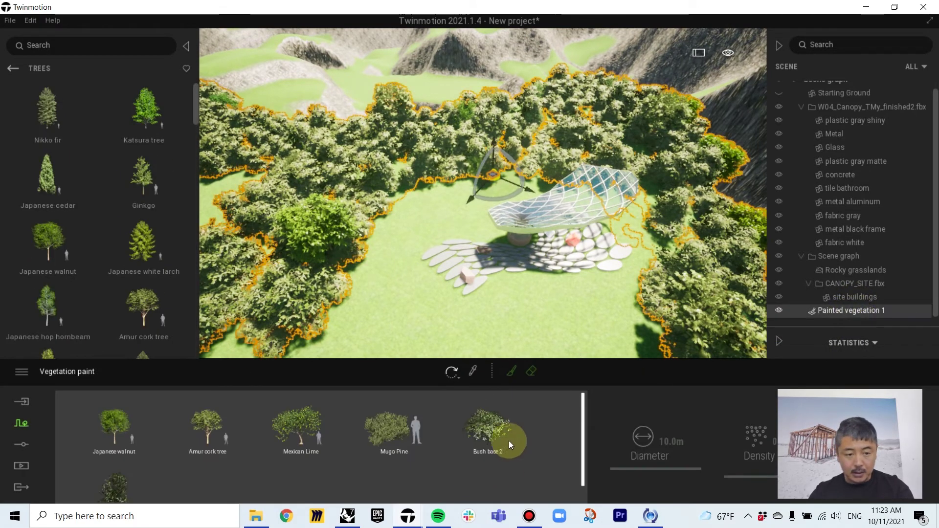
left_click(113, 478)
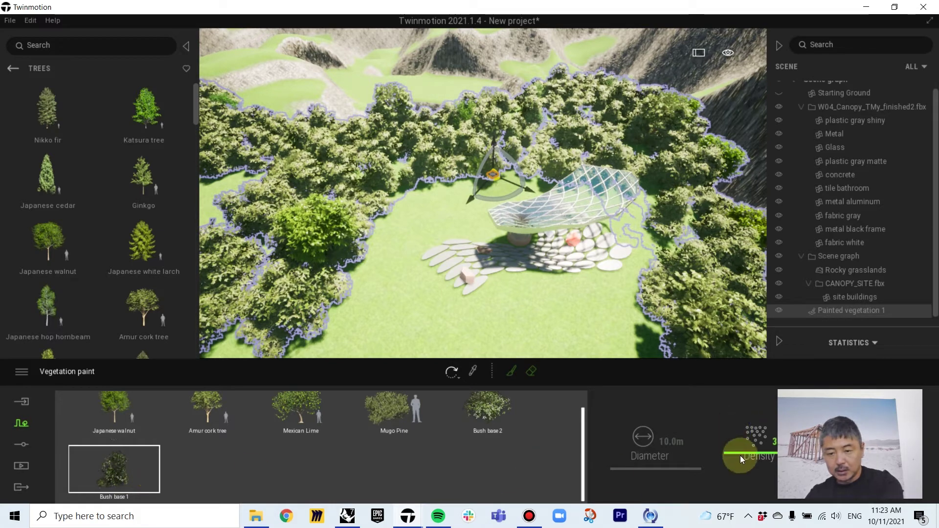
left_click_drag(740, 453, 742, 473)
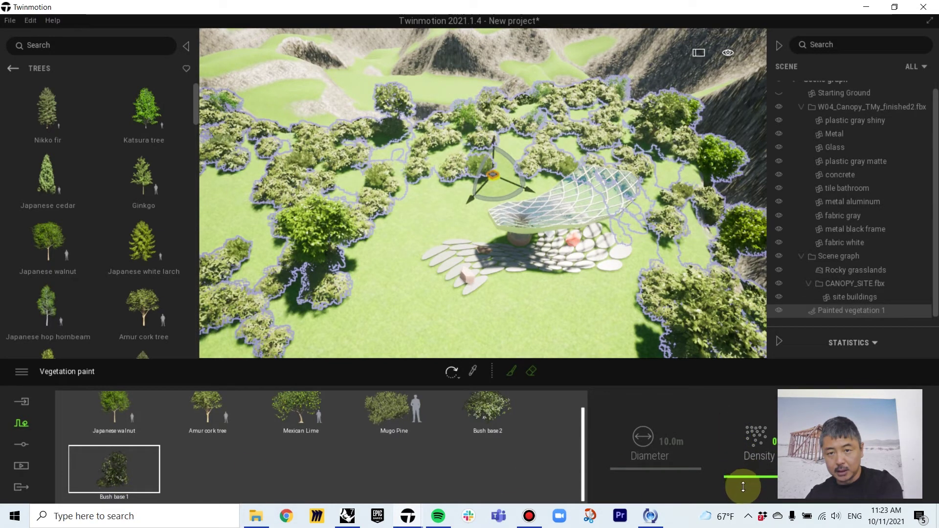
Step: Thin out Bush base 2 in the painted vegetation by lowering its density
left_click(491, 411)
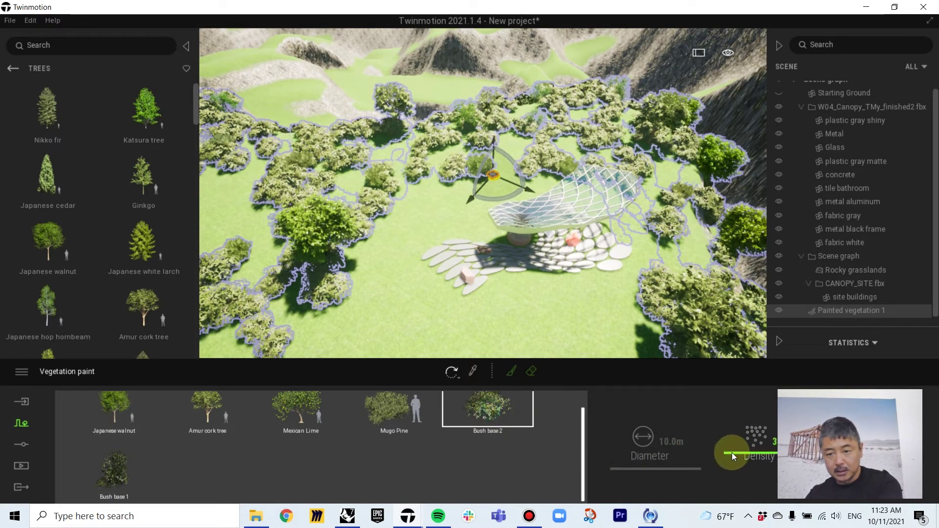
left_click_drag(731, 453, 731, 462)
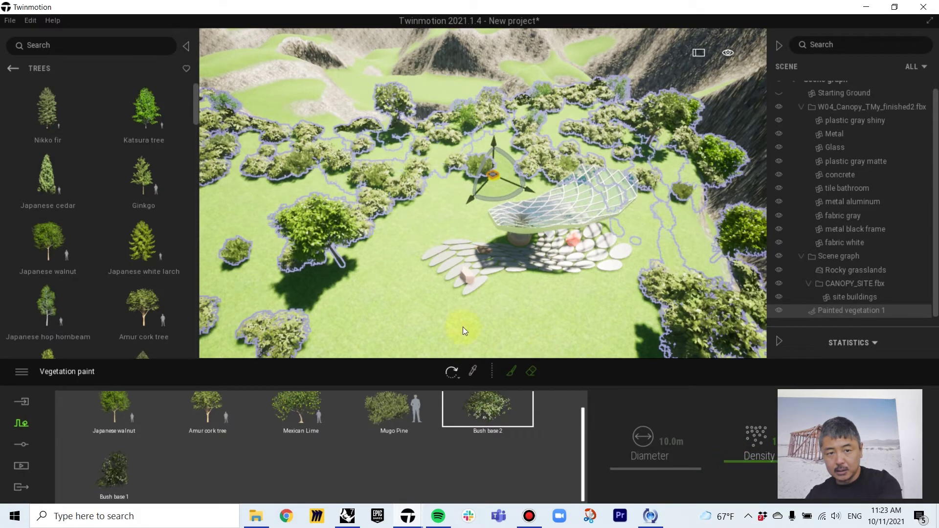
left_click(330, 254)
left_click(330, 248)
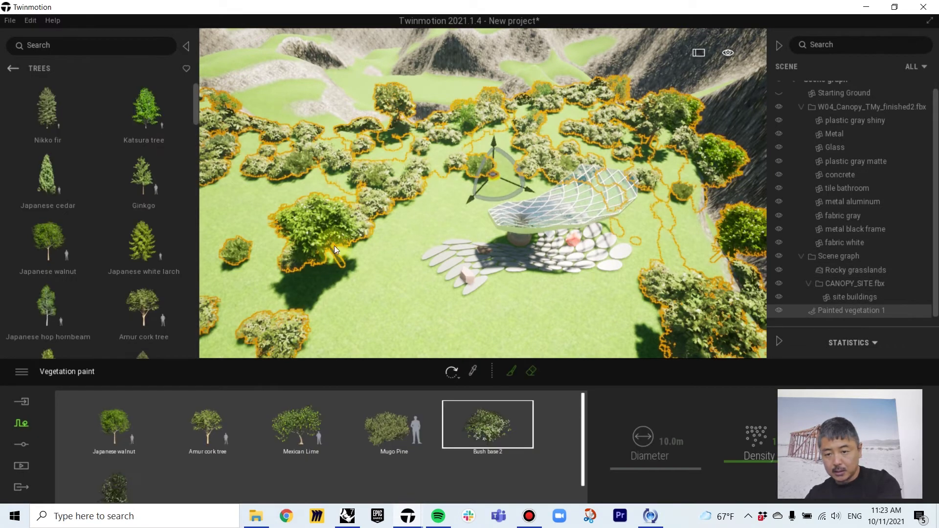
left_click_drag(756, 464, 727, 460)
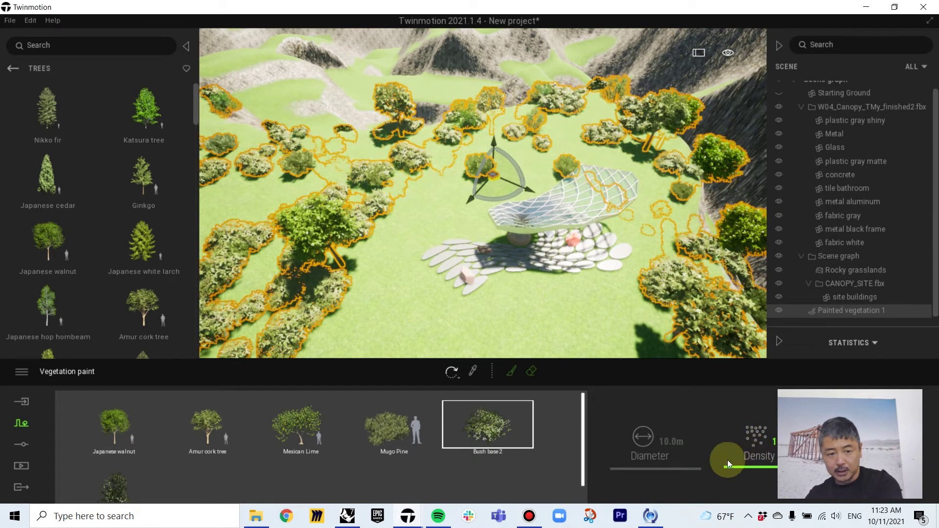
Step: Set the age of the Japanese walnut, Amur cork tree and Mexican Lime together to 83%
left_click(136, 424)
left_click(217, 424)
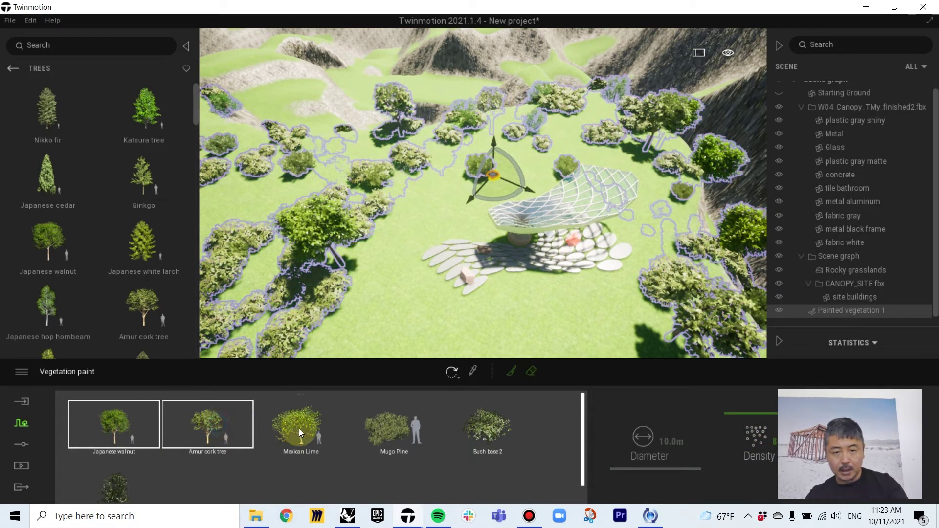
left_click(299, 429)
left_click(878, 440)
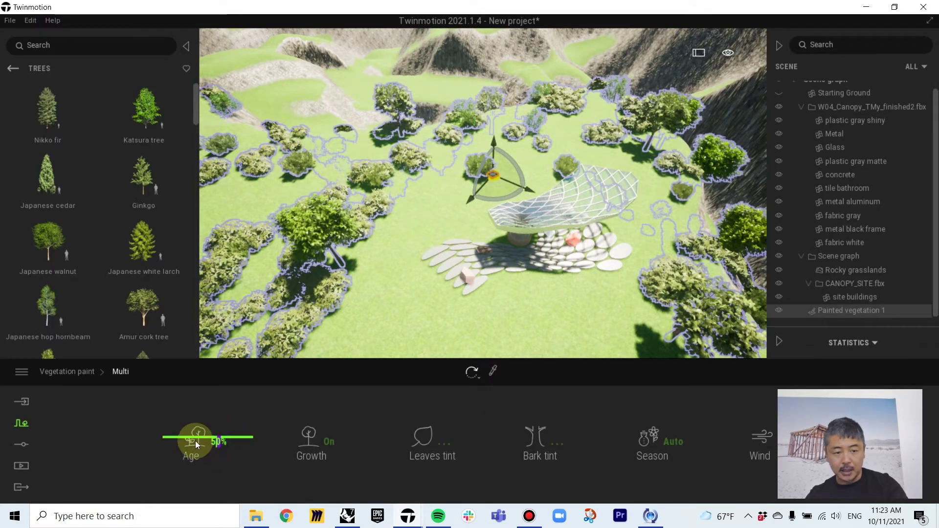
left_click_drag(189, 437, 199, 410)
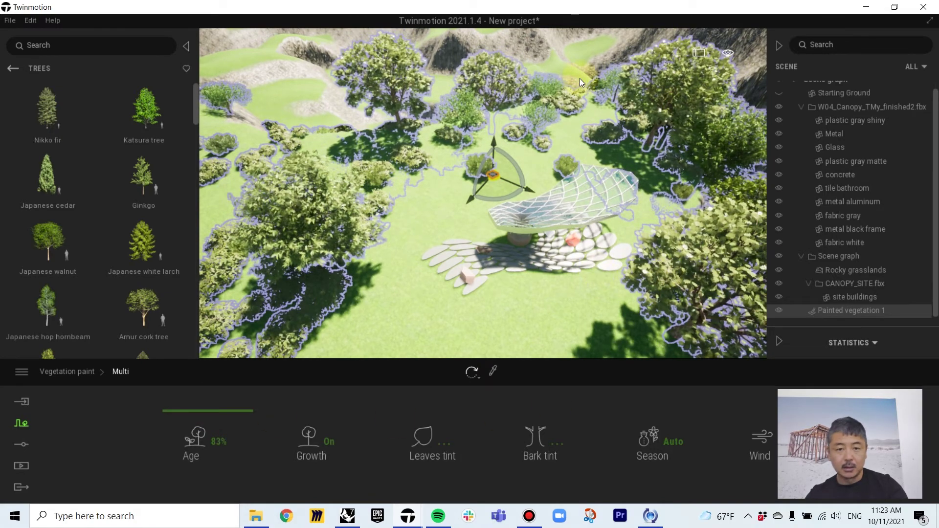
Step: Paint the tree and bush mix across the rocky hills behind the canopy with the 10 m brush
left_click(430, 222)
left_click(529, 275)
middle_click_drag(529, 275, 550, 309, "shift")
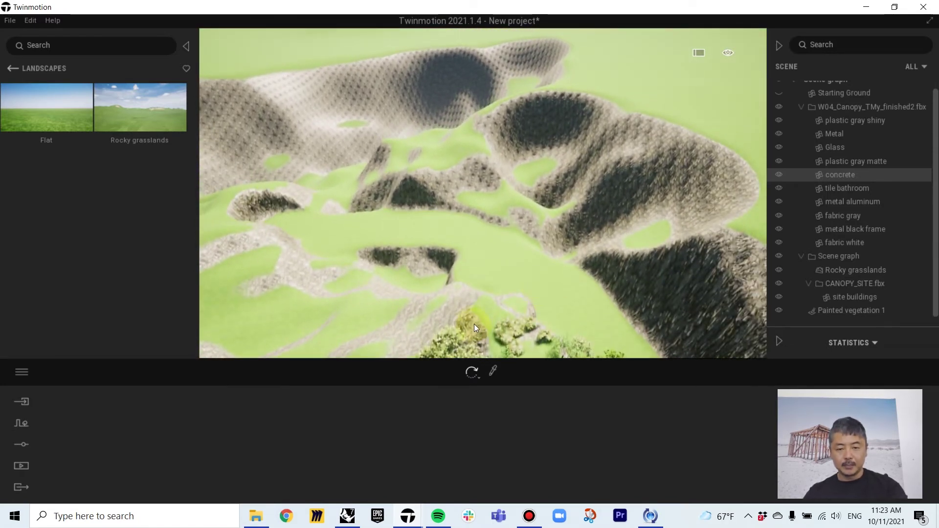
left_click(835, 312)
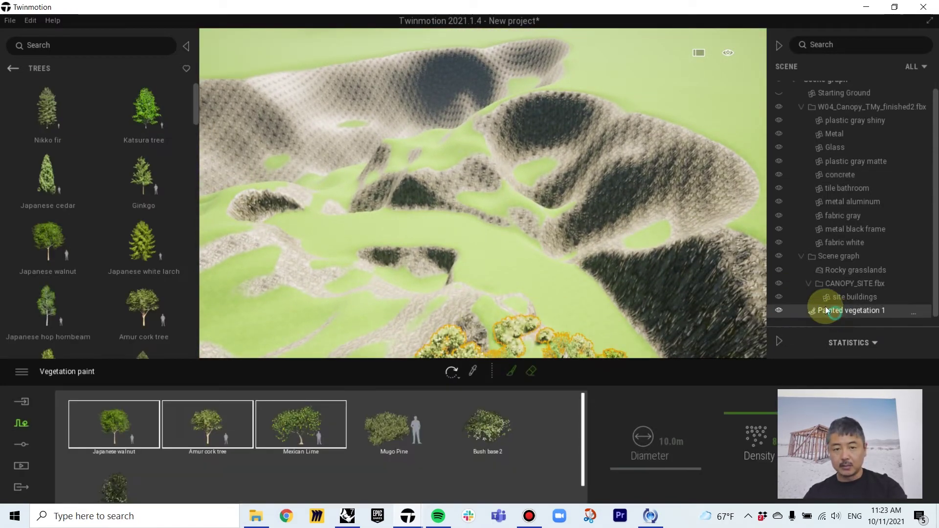
left_click(511, 371)
mouse_move(242, 119)
left_mouse_down()
mouse_move(530, 125)
mouse_move(588, 155)
mouse_move(685, 151)
mouse_move(387, 49)
mouse_move(243, 74)
mouse_move(473, 122)
mouse_move(708, 243)
mouse_move(721, 277)
mouse_move(380, 208)
mouse_move(246, 83)
mouse_move(539, 68)
mouse_move(709, 157)
left_mouse_up()
Step: Extend the painted vegetation onto the open grass beside the canopy's grove and along the rocky slope across from it
mouse_move(610, 228)
right_mouse_down()
mouse_move(645, 249)
mouse_move(608, 237)
mouse_move(607, 258)
mouse_move(605, 236)
right_mouse_up()
key("s")
key("s")
key("s")
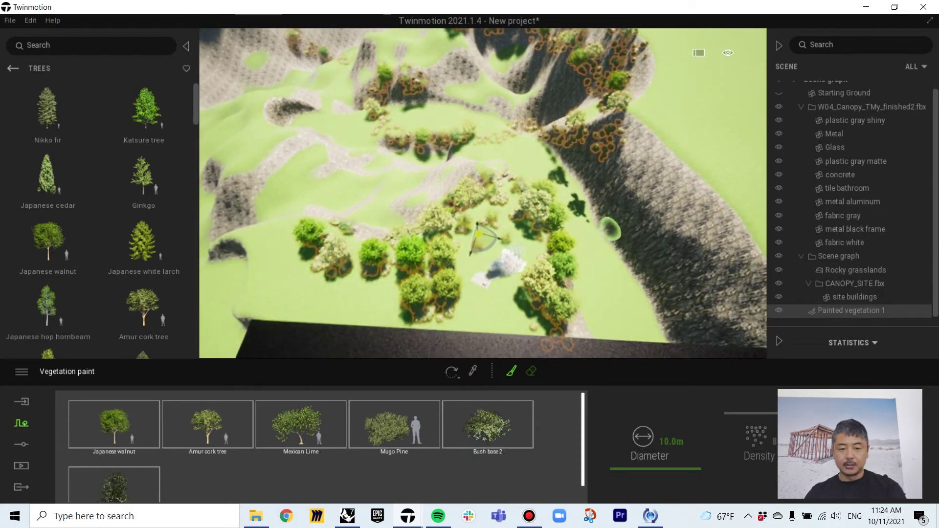
mouse_move(315, 286)
left_mouse_down()
mouse_move(350, 278)
mouse_move(289, 252)
left_mouse_up()
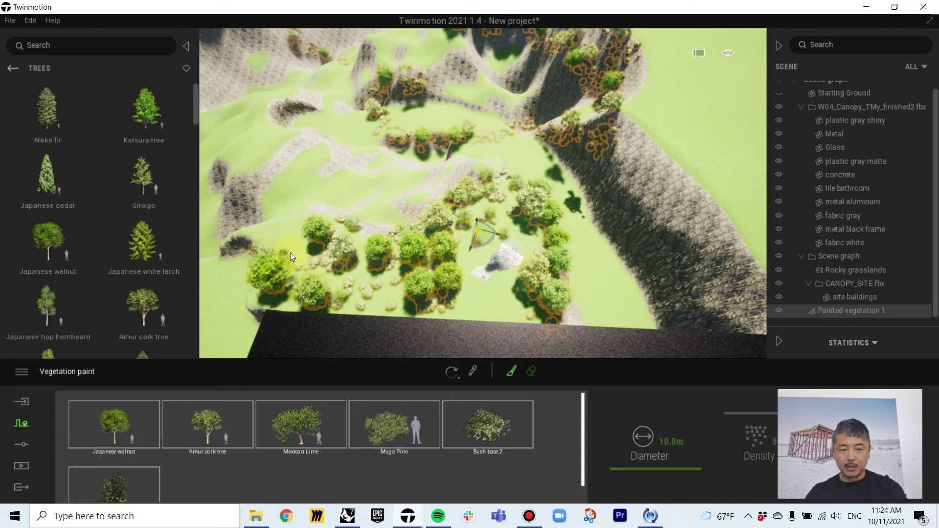
mouse_move(628, 119)
left_mouse_down()
mouse_move(671, 216)
mouse_move(670, 149)
mouse_move(627, 70)
mouse_move(574, 233)
mouse_move(556, 170)
left_mouse_up()
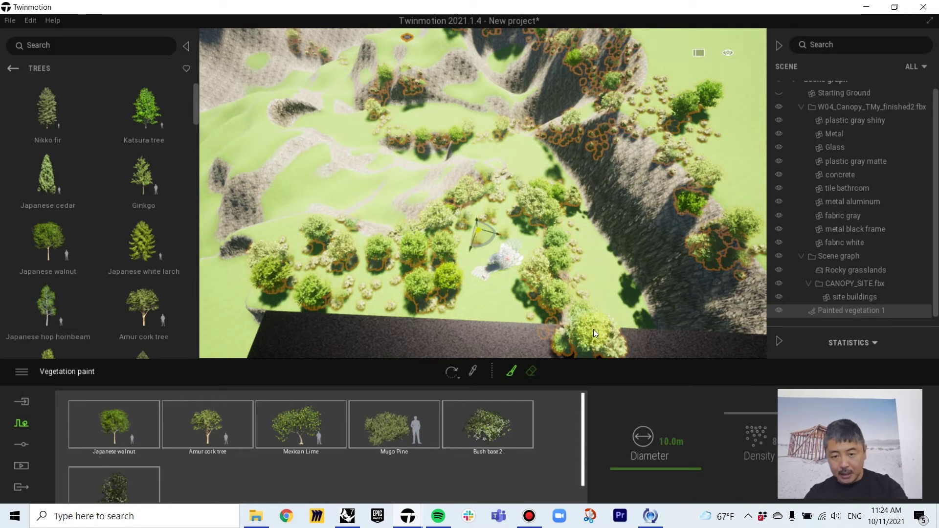
Step: Erase the painted trees that overlap the edge of the dark slab near the canopy
right_click_drag(643, 313, 637, 309)
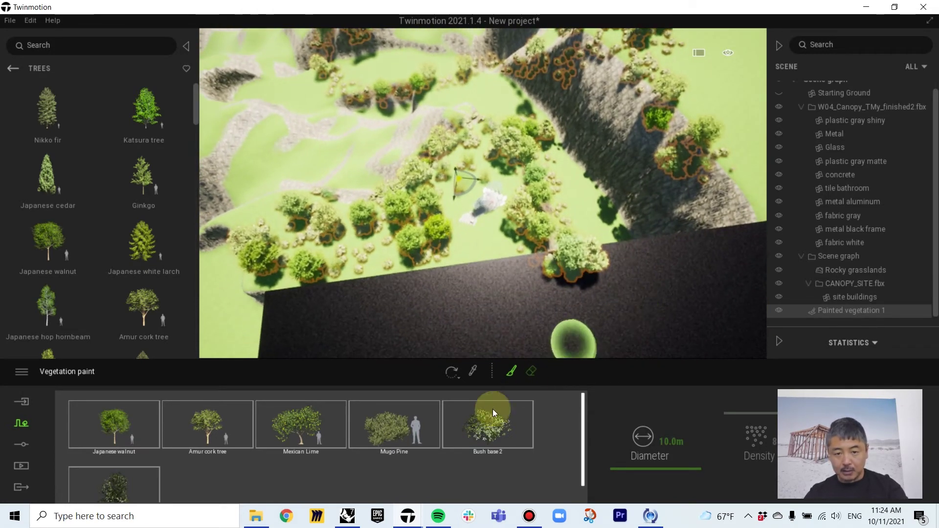
left_click(532, 370)
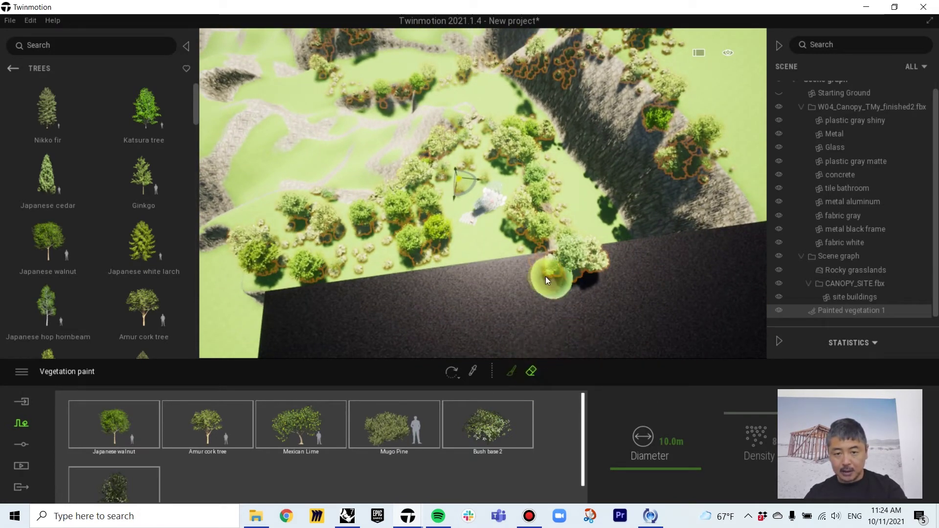
left_click(566, 258)
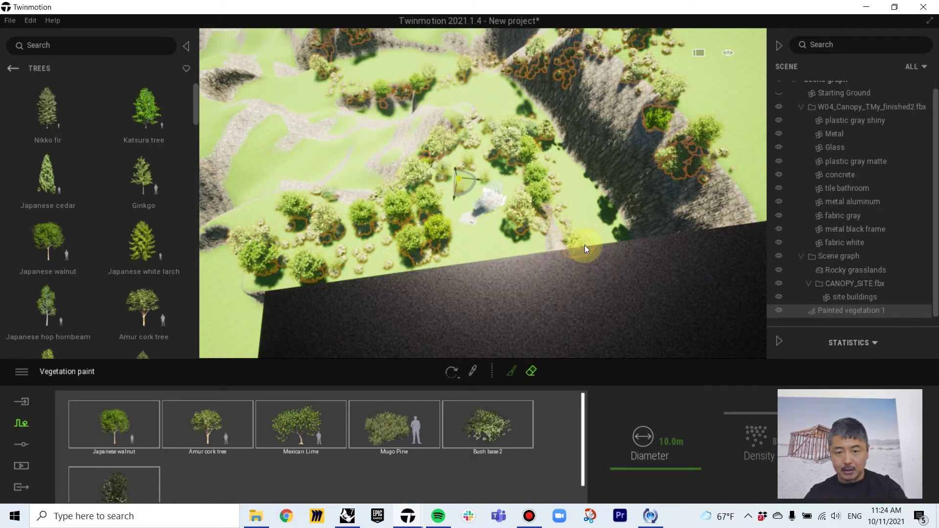
right_click_drag(465, 175, 421, 260)
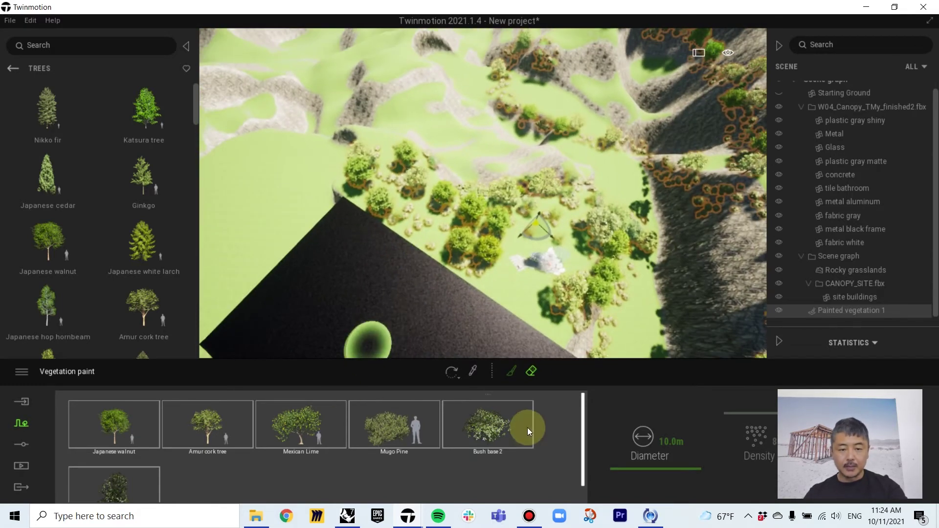
left_click(521, 375)
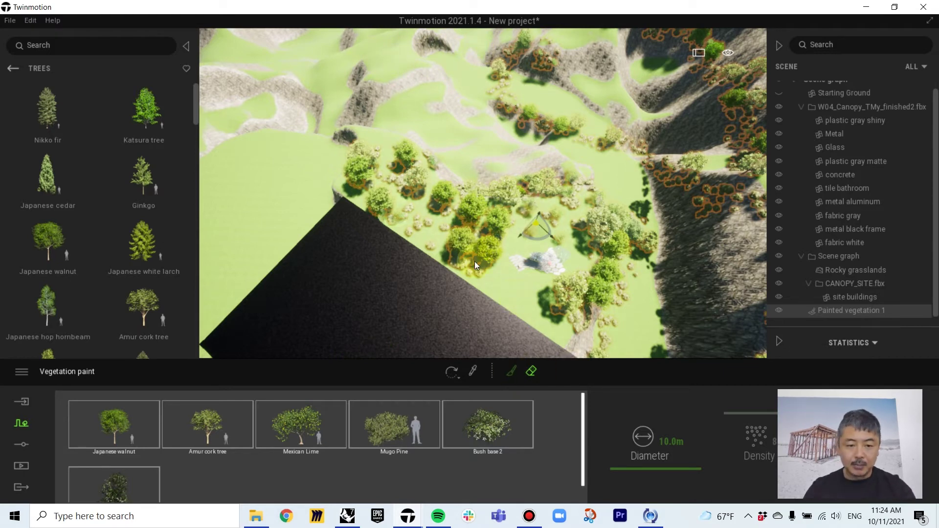
Step: Leave vegetation painting and view the canopy up close at eye level among the surrounding trees
left_click(461, 369)
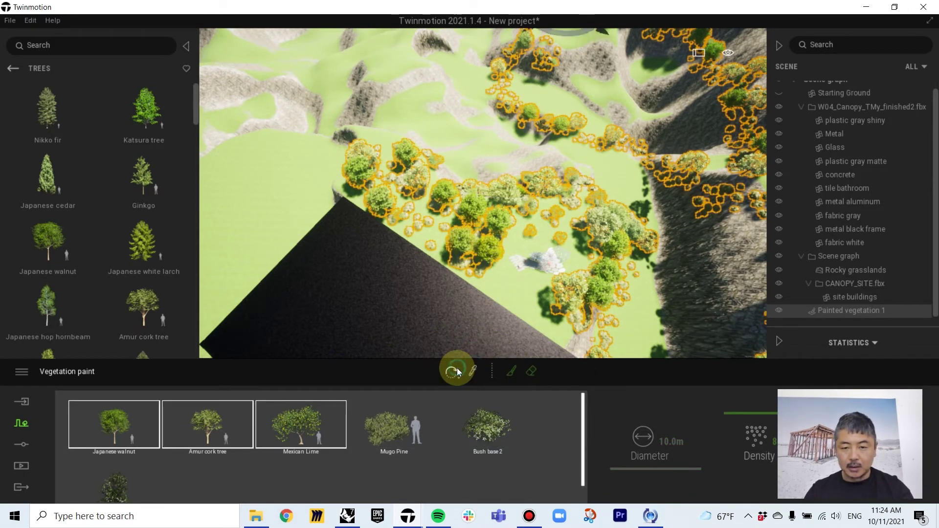
left_click(457, 375)
left_click(462, 349)
left_click(547, 259)
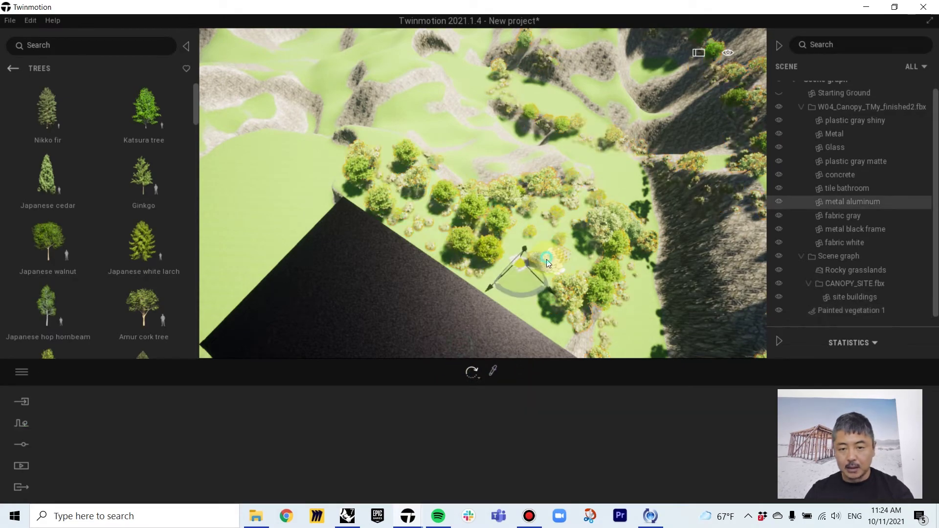
key("f")
middle_click_drag(548, 280, 462, 178, "shift")
key("w")
right_click_drag(462, 178, 314, 175)
key("d")
key("s")
key("a")
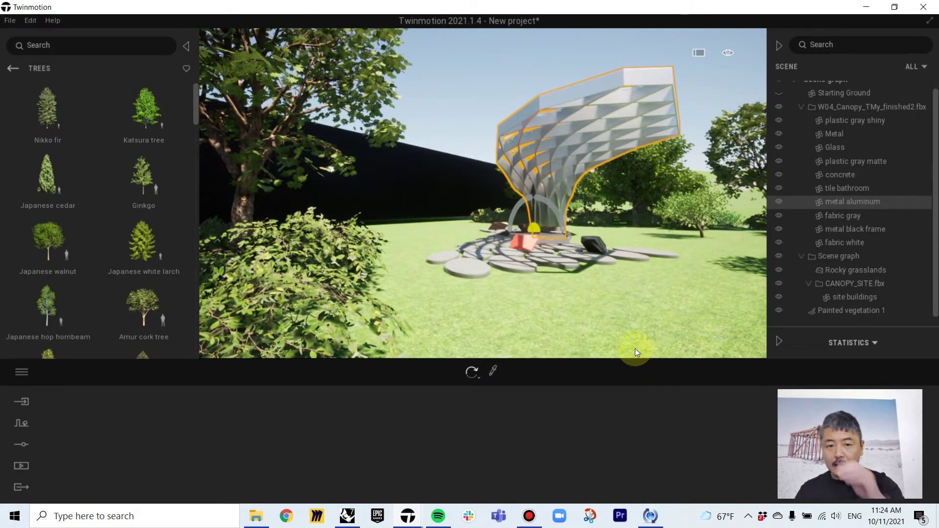
left_click(497, 78)
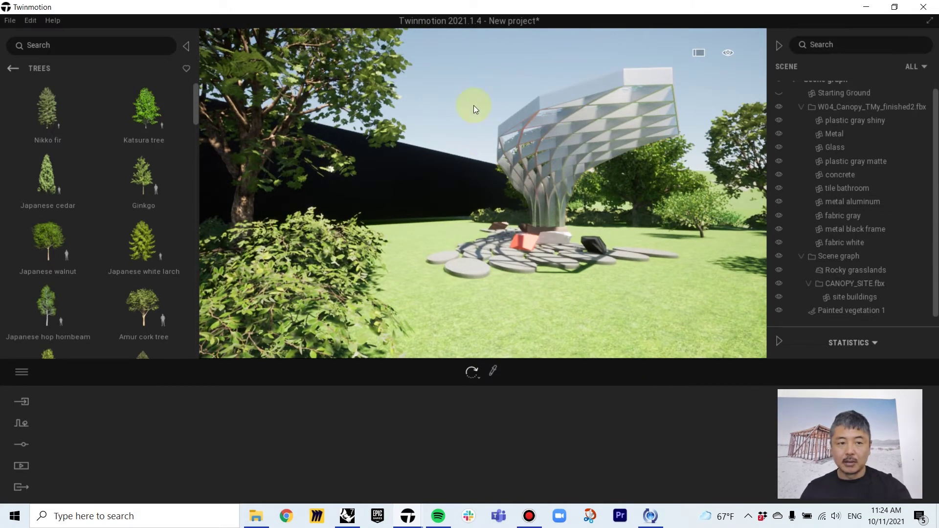
Step: Examine the animated humans, groups, posed humans and cutout categories of the Characters library
left_click(12, 69)
left_click(11, 70)
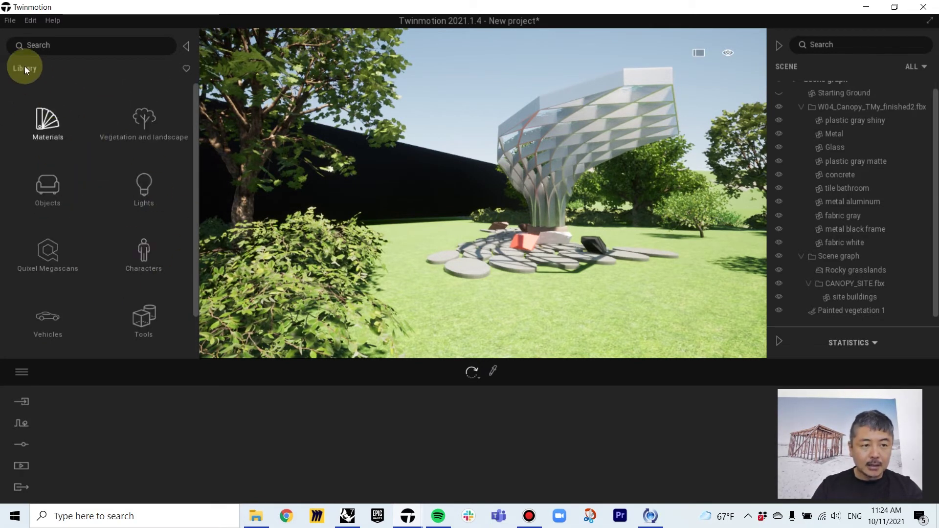
left_click(146, 255)
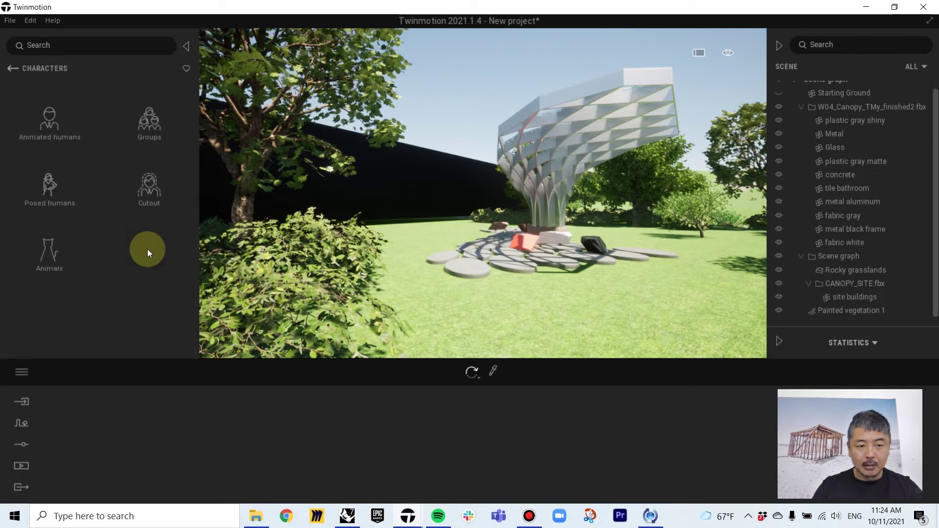
left_click(46, 123)
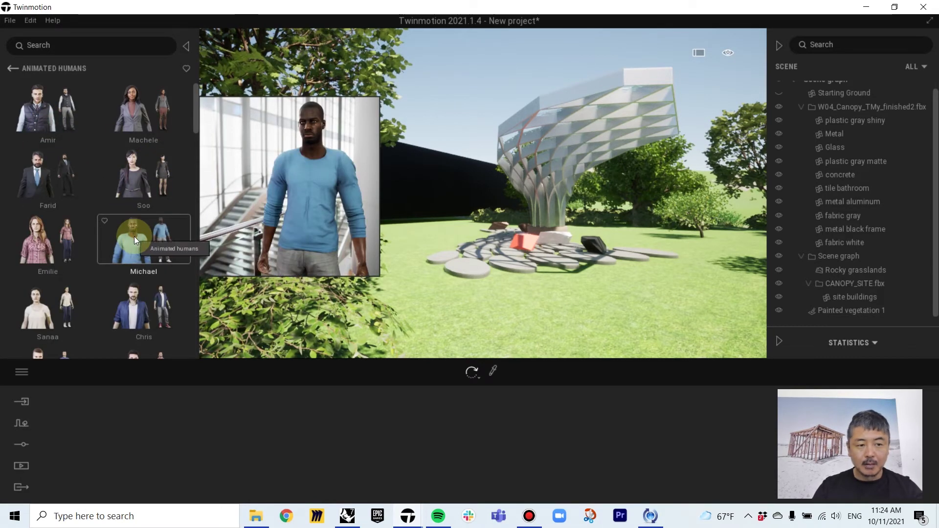
left_click(12, 68)
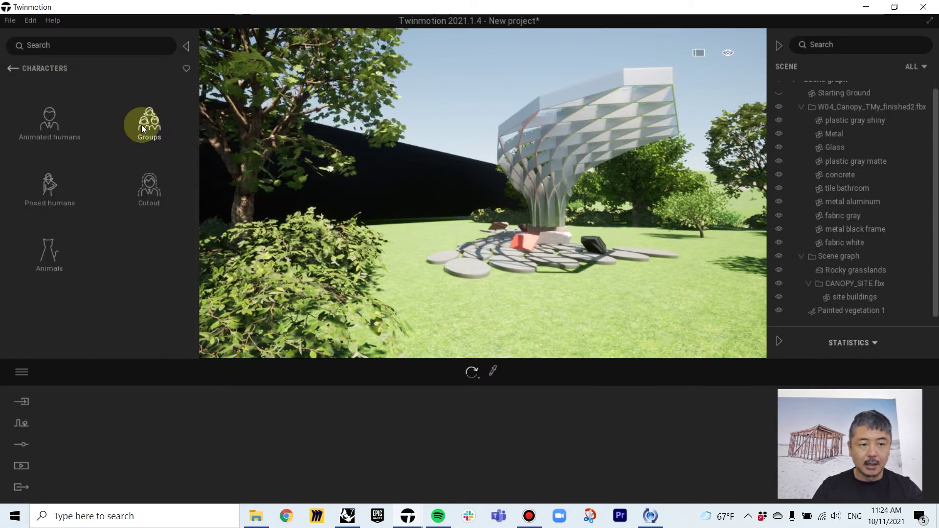
left_click(142, 125)
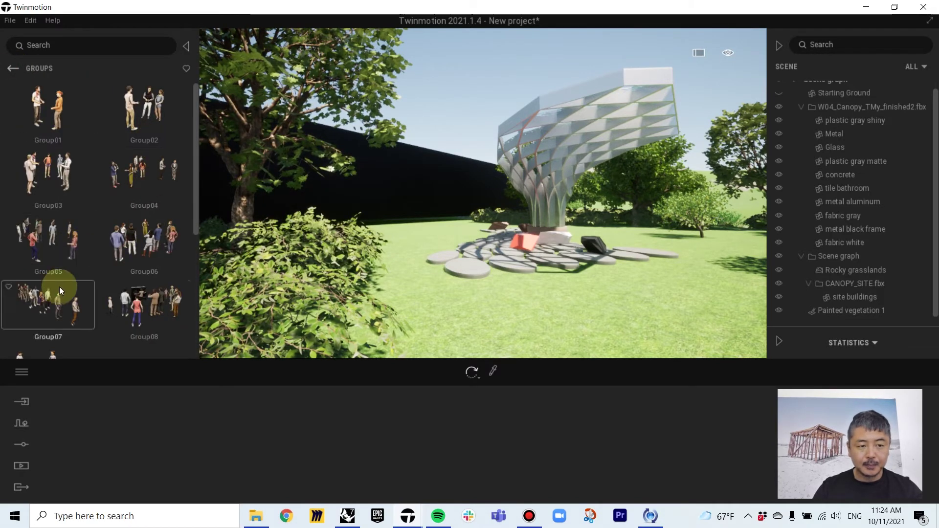
left_click(13, 68)
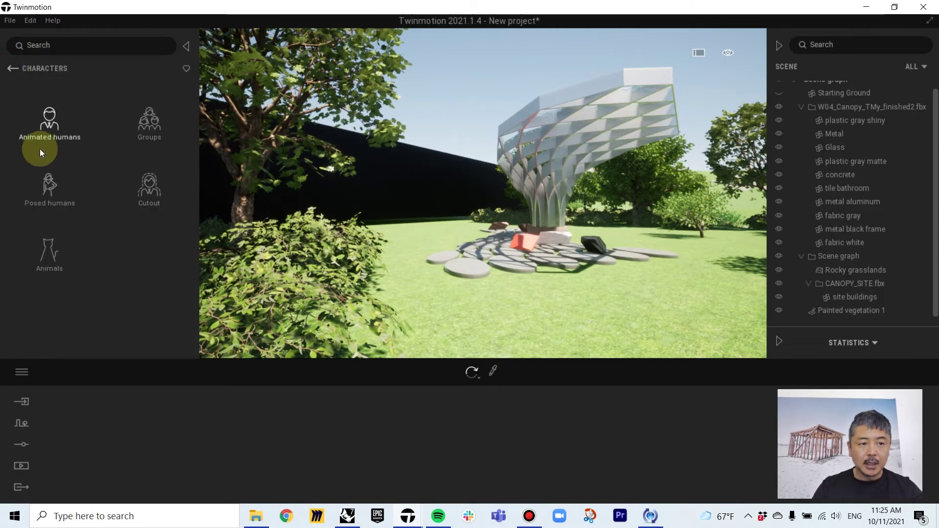
left_click(46, 183)
scroll(145, 218, "down", 3)
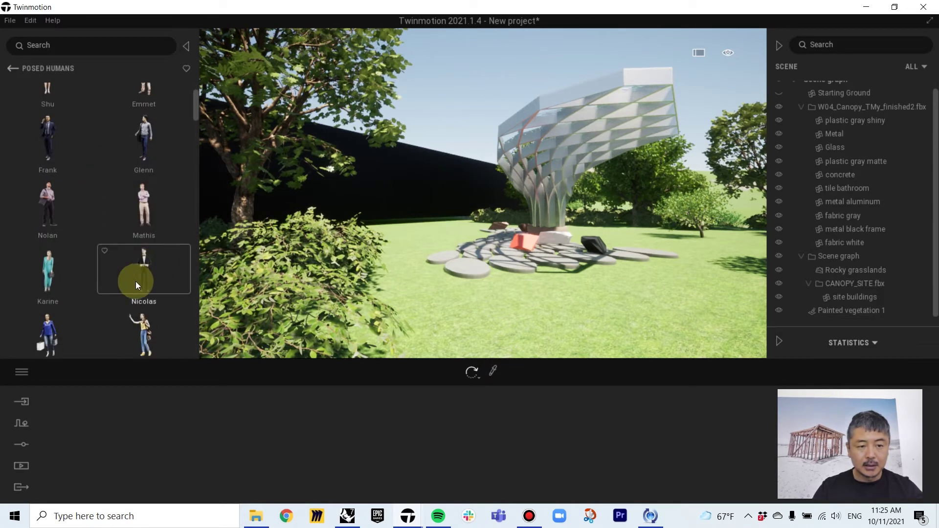
left_click(14, 68)
left_click(135, 192)
scroll(142, 226, "down", 15)
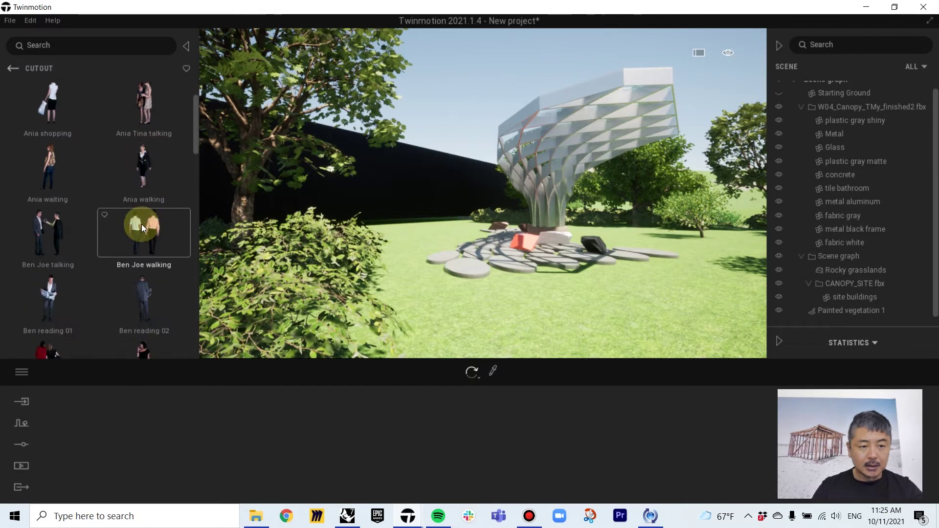
left_click(13, 68)
Step: Place the animated human Emilie on the lawn in front of the canopy and inspect the figure up close
left_click(54, 129)
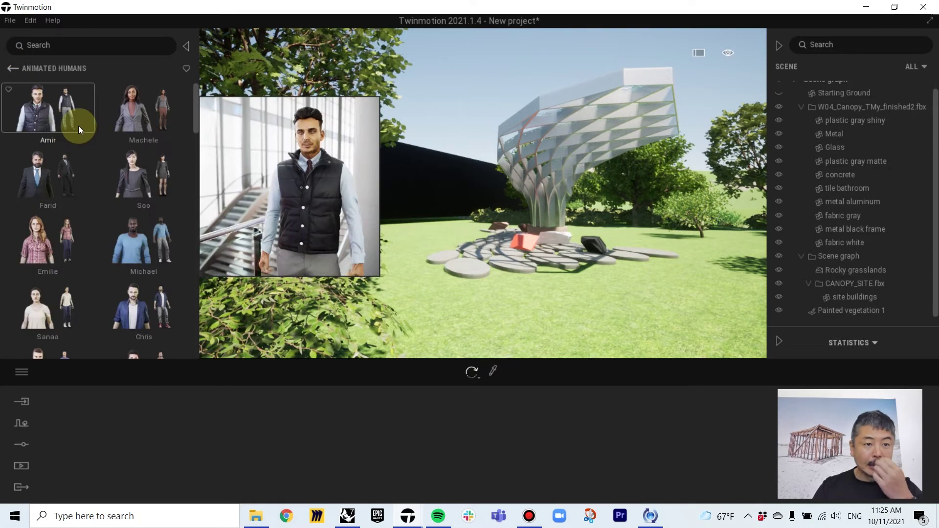
left_click_drag(42, 237, 570, 306)
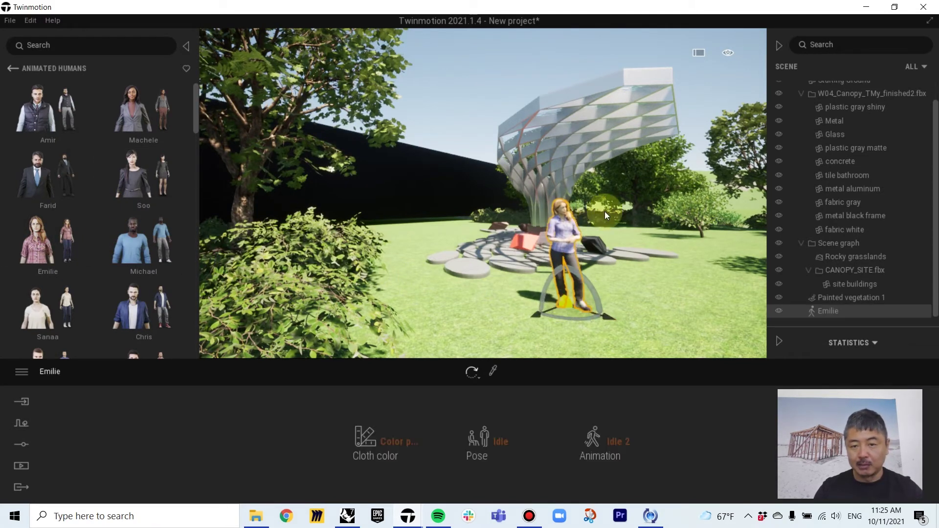
key("f")
middle_click_drag(595, 231, 562, 298, "shift")
right_click_drag(492, 128, 490, 154)
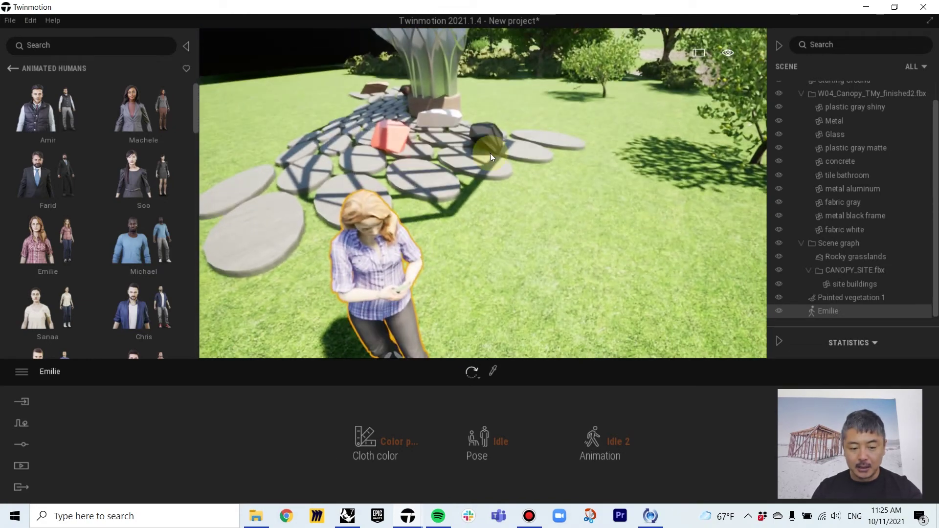
key("e")
key("q")
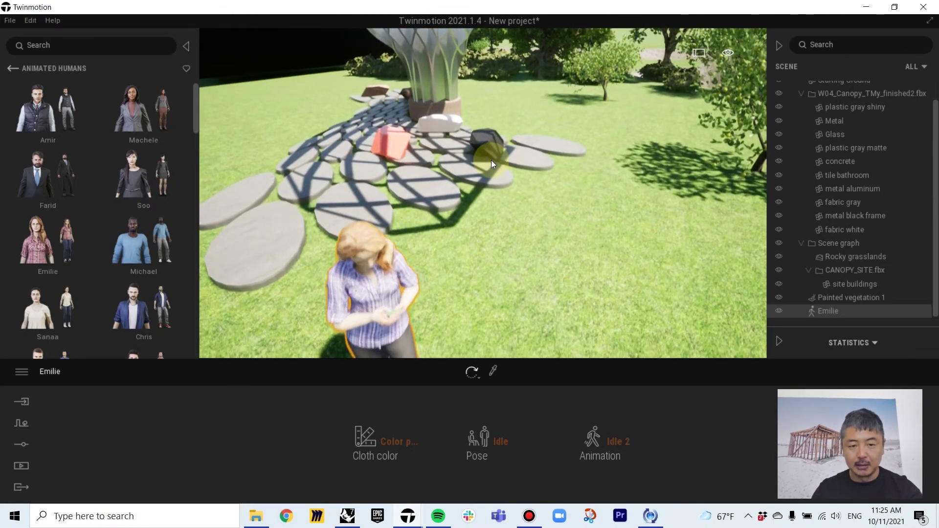
key("w")
right_click_drag(416, 162, 416, 117)
key("a")
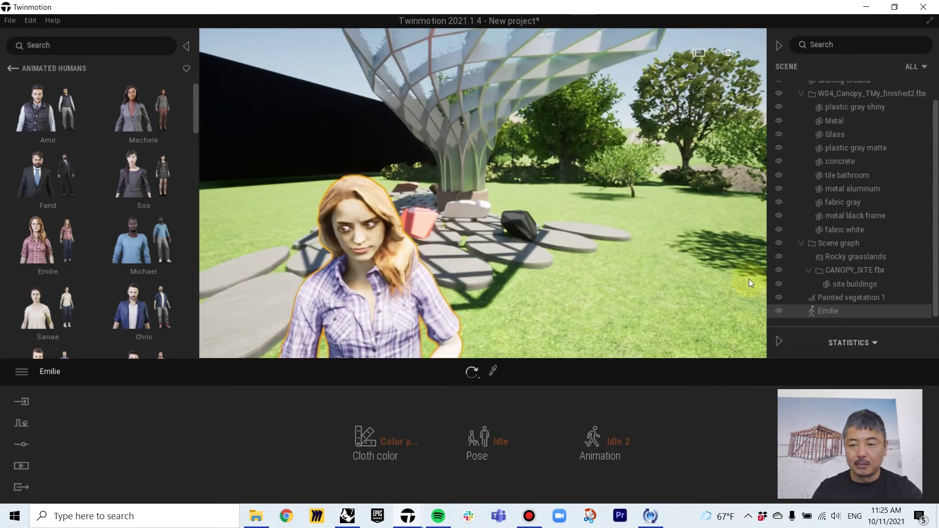
Step: Delete the animated human Emilie from the scene
left_click(818, 313)
key("Delete")
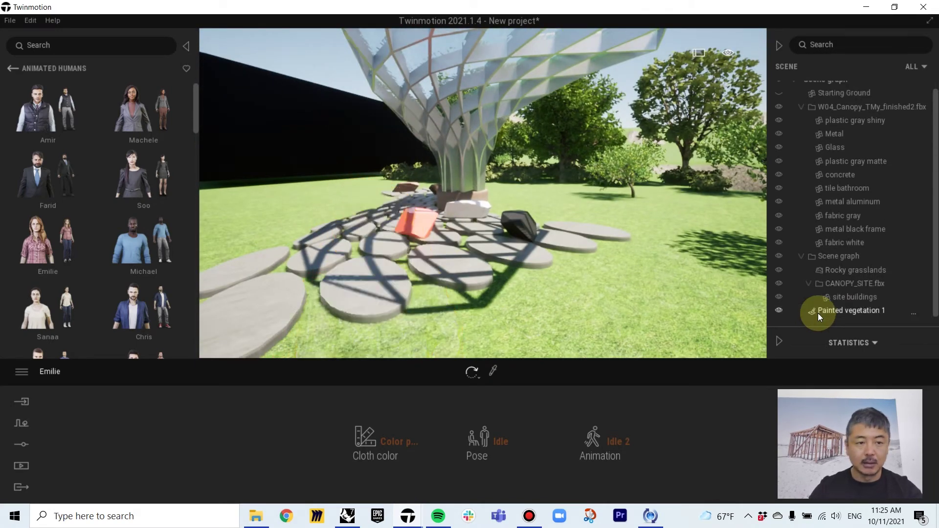
Step: Place the posed human Kimberly on the grass beside the stepping stones and rotate the figure by -30°
left_click(10, 70)
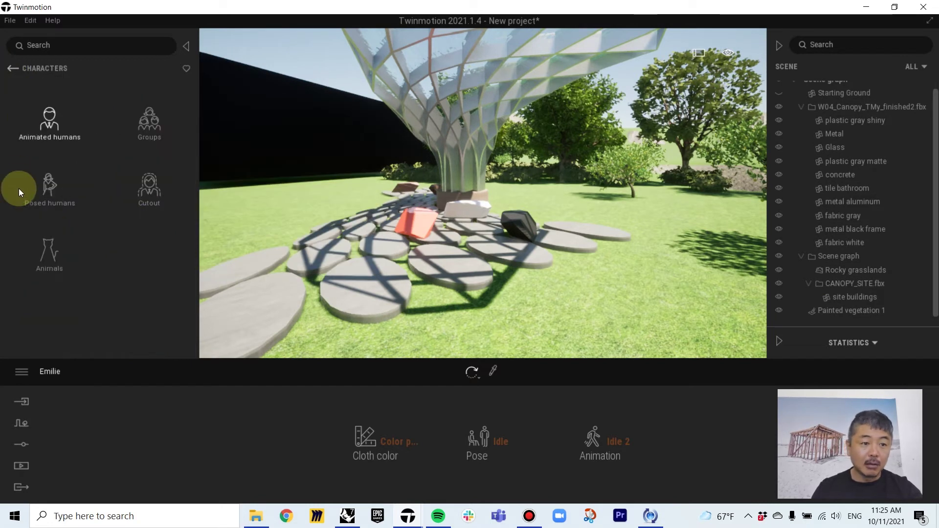
left_click(41, 185)
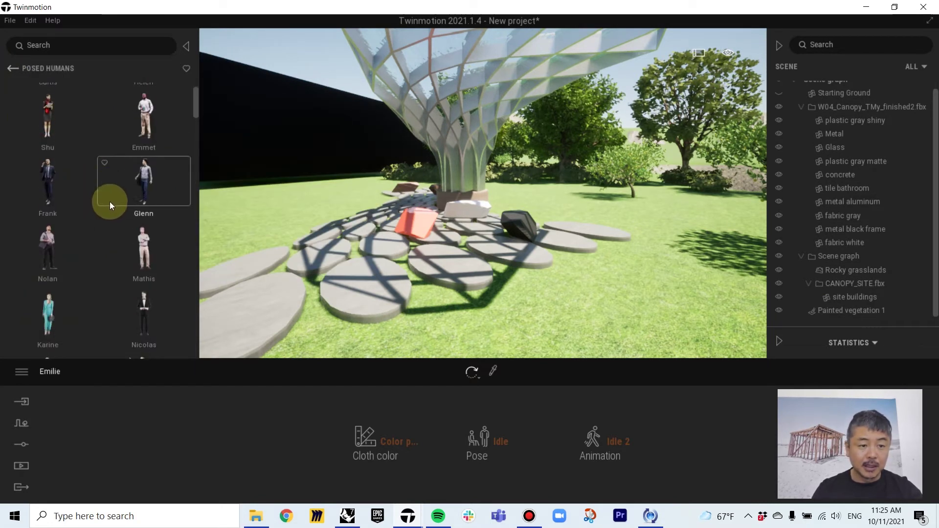
scroll(109, 202, "down", 3)
left_click_drag(459, 247, 616, 317)
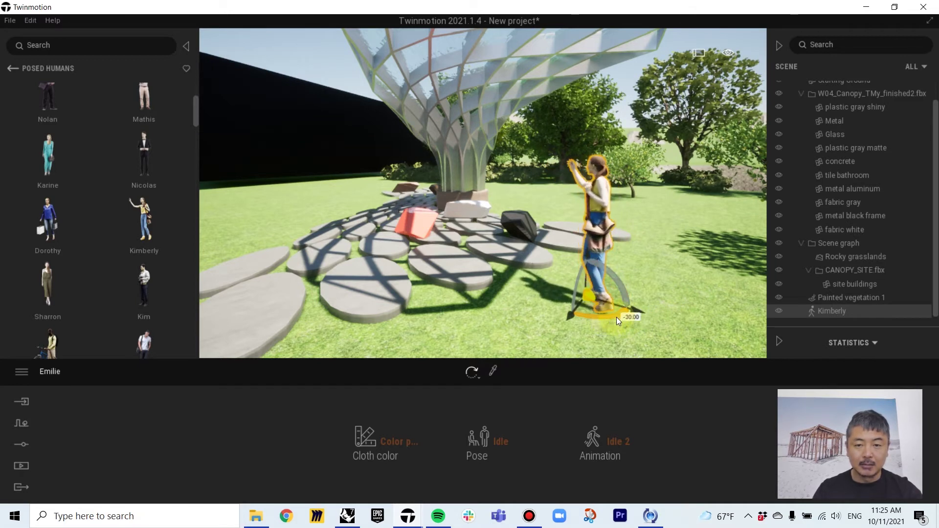
Step: Place the seated posed human Sheila at the red block under the canopy
scroll(116, 218, "down", 3)
scroll(117, 217, "down", 4)
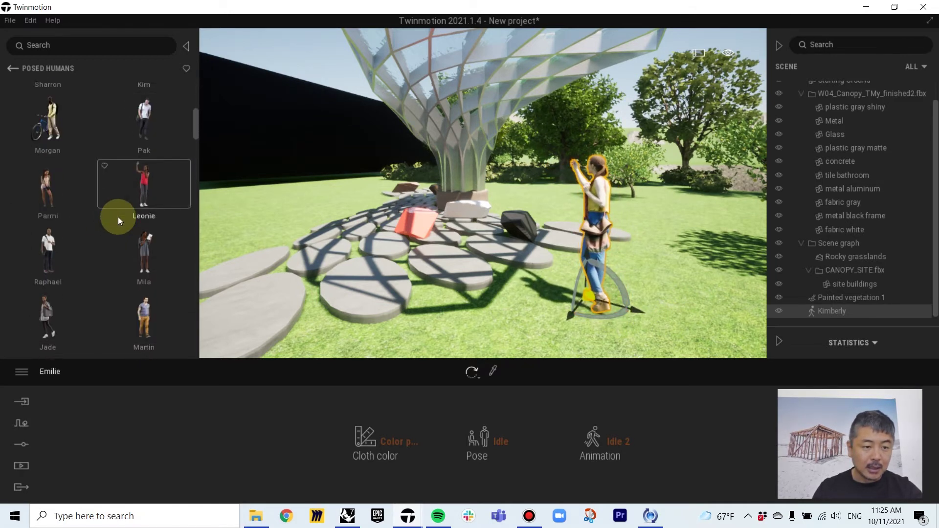
scroll(117, 216, "down", 4)
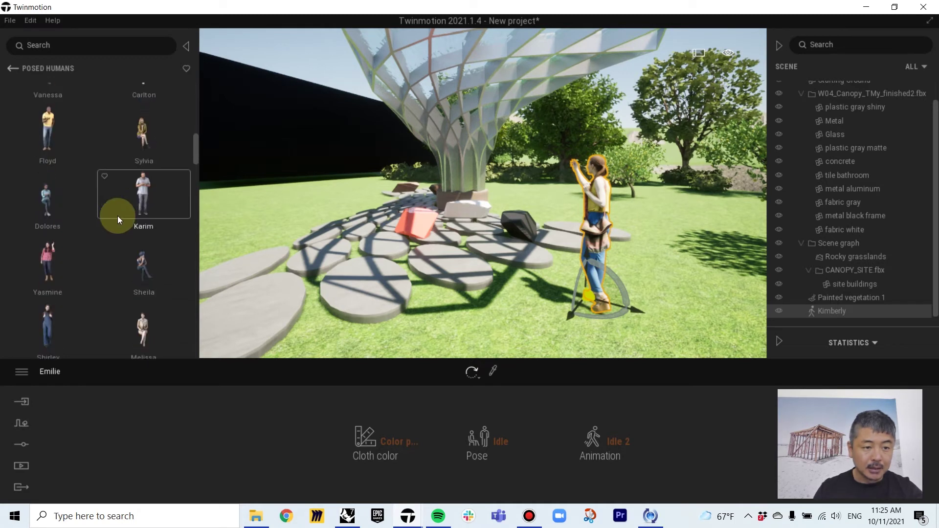
left_click_drag(147, 112, 427, 245)
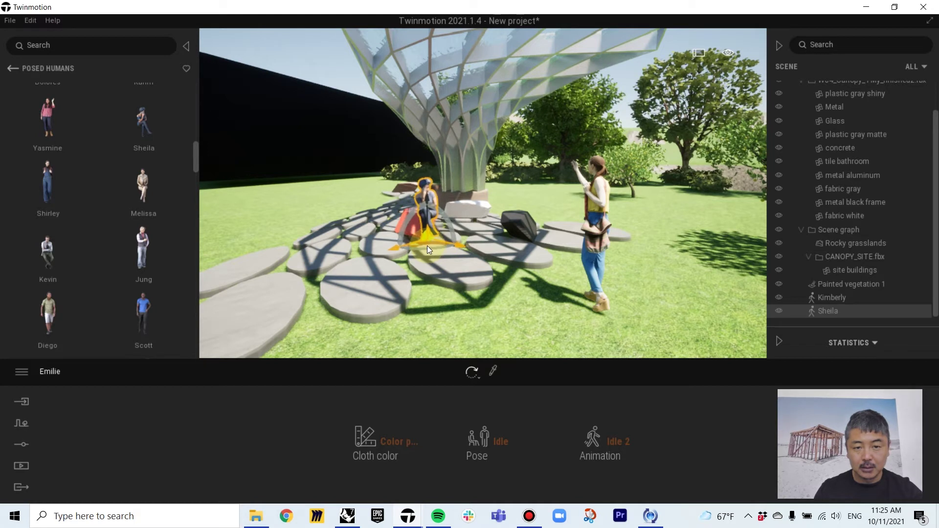
scroll(102, 246, "down", 3)
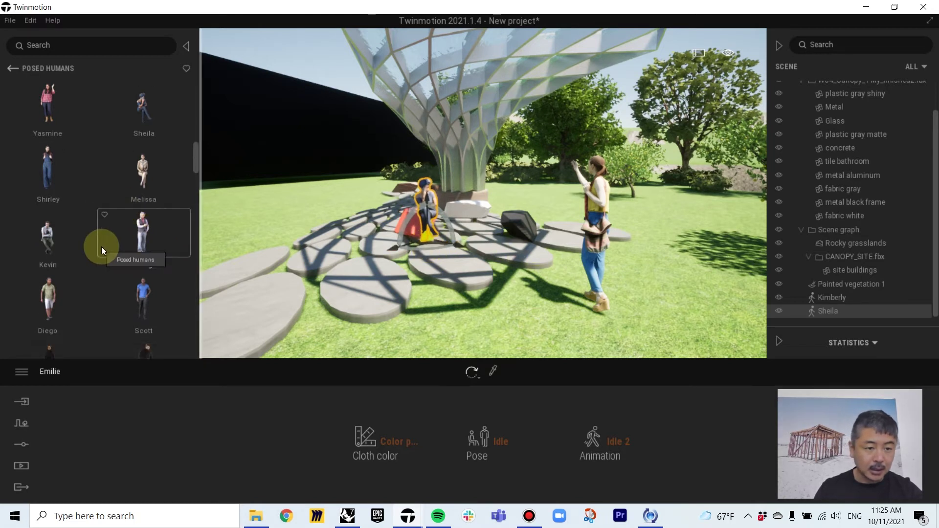
Step: Place the seated posed human Bao at the black block under the canopy
scroll(110, 248, "down", 3)
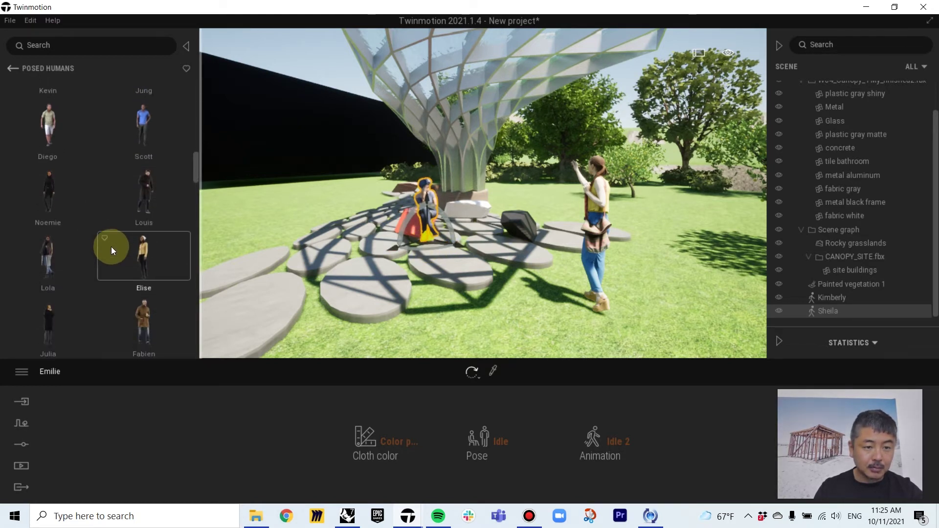
scroll(119, 236, "down", 3)
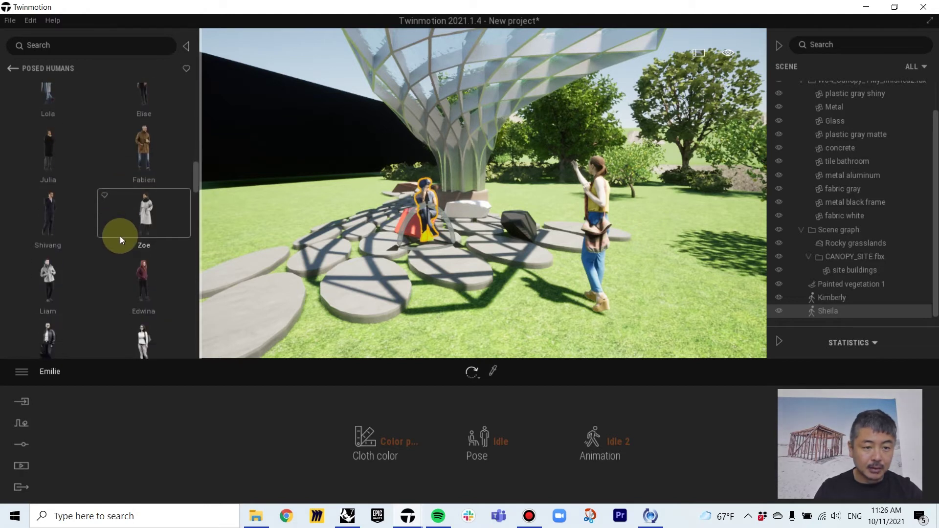
left_click_drag(123, 238, 501, 243)
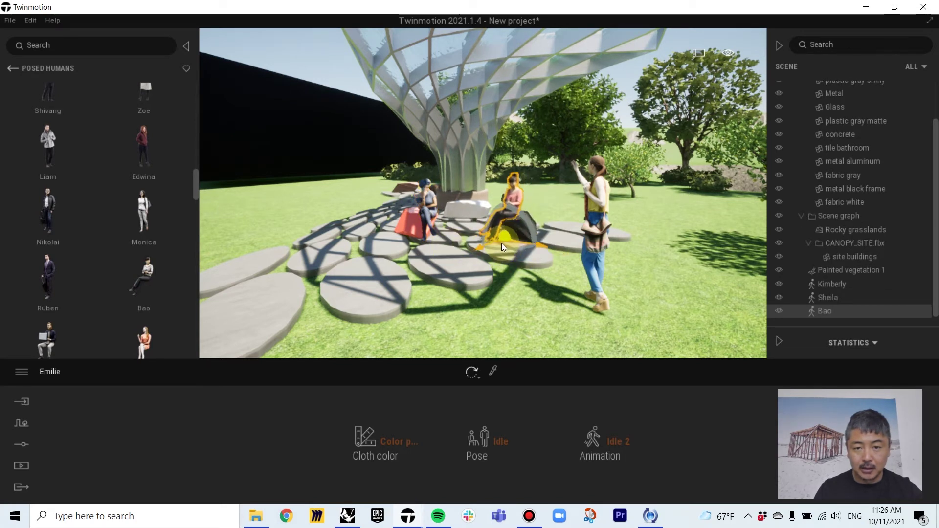
left_click(537, 157)
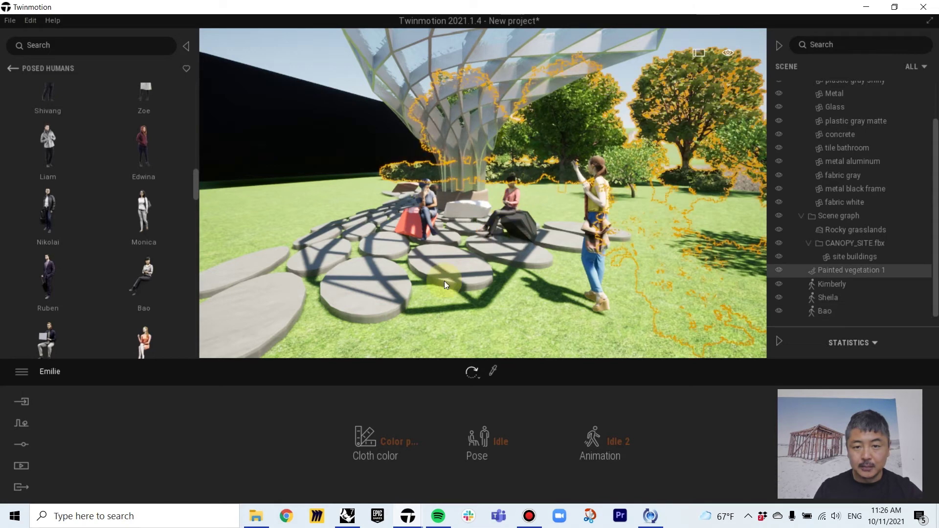
left_click(284, 54)
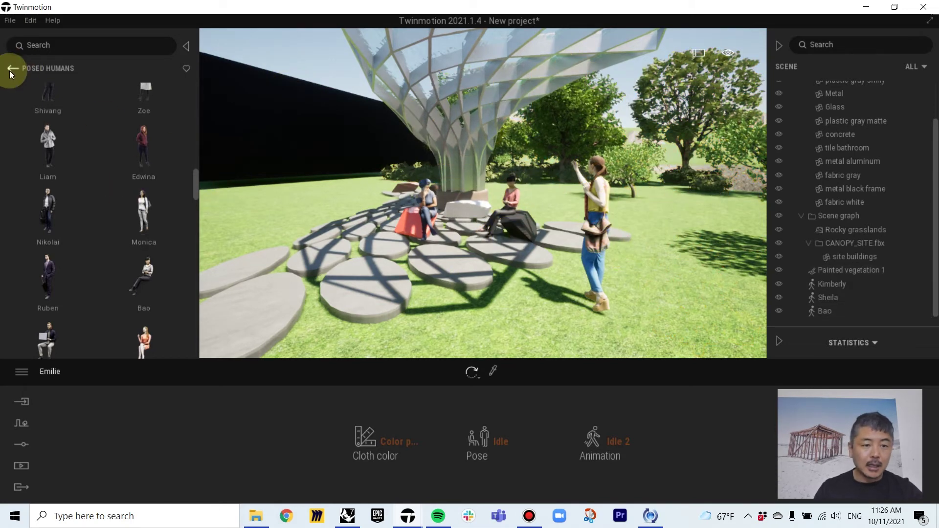
left_click_drag(279, 209, 348, 192)
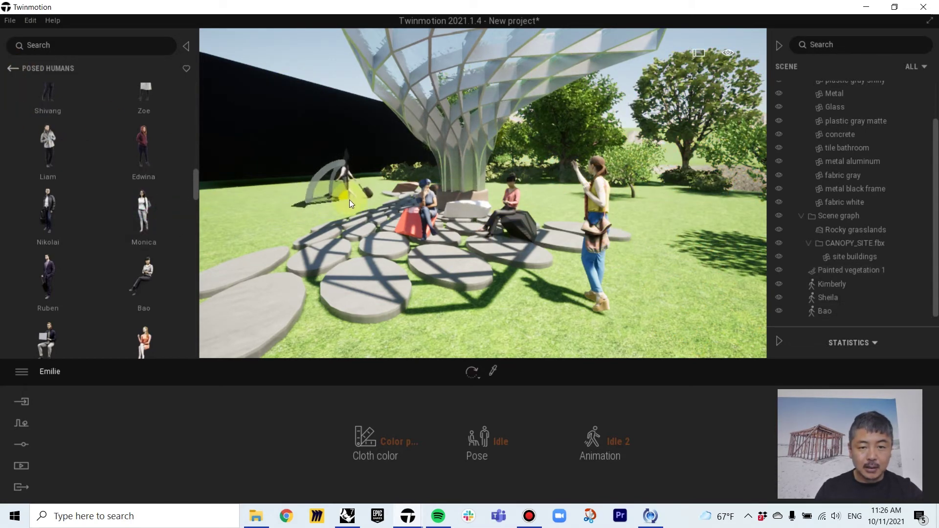
key("Delete")
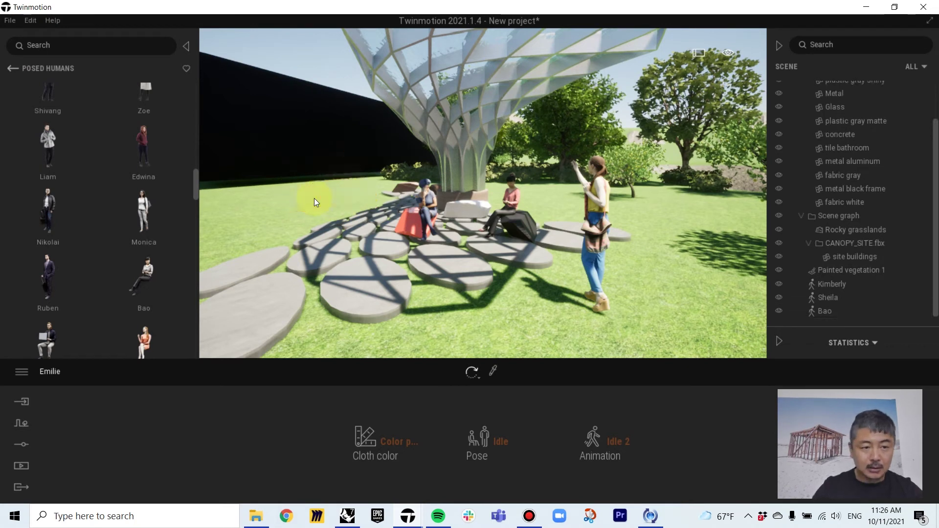
scroll(97, 293, "down", 10)
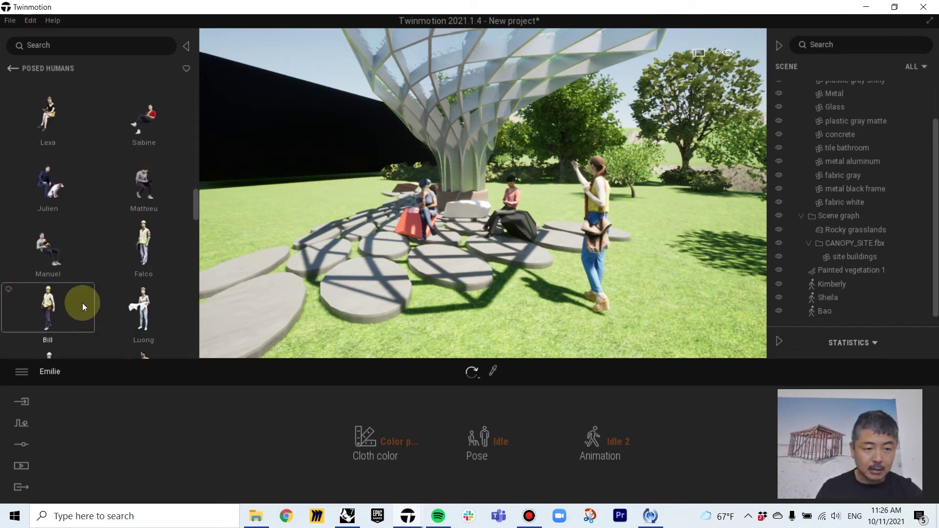
scroll(84, 303, "down", 3)
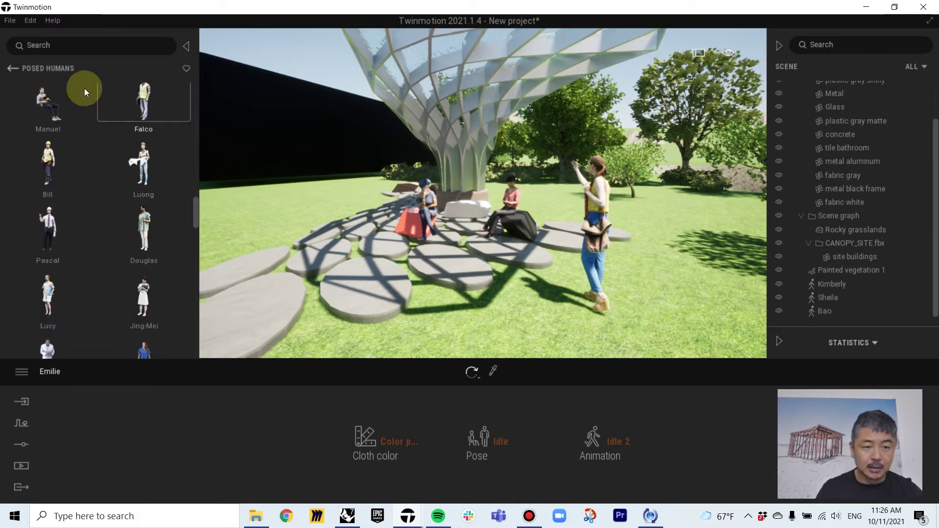
Step: Place the cutout pair Gill Tina talking on the far lawn beside the canopy, in front of the black wall
left_click(8, 68)
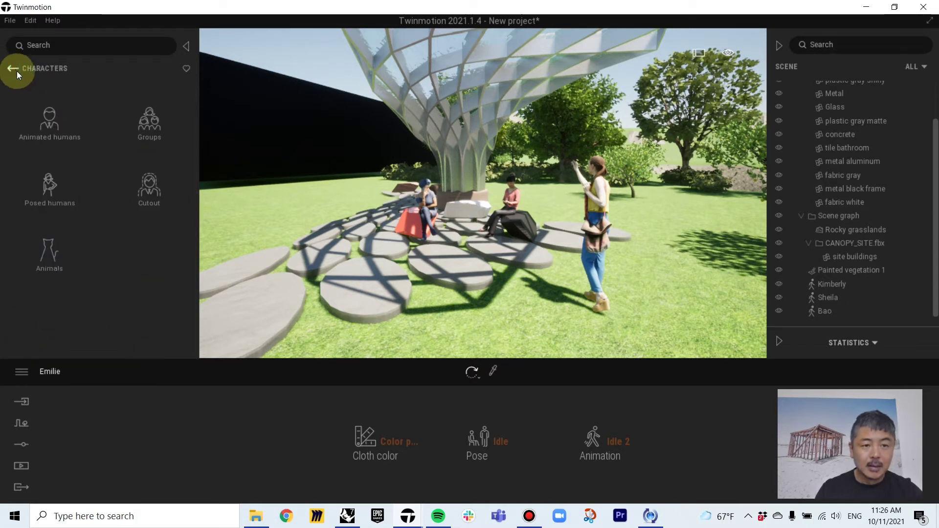
left_click(140, 183)
scroll(141, 241, "down", 5)
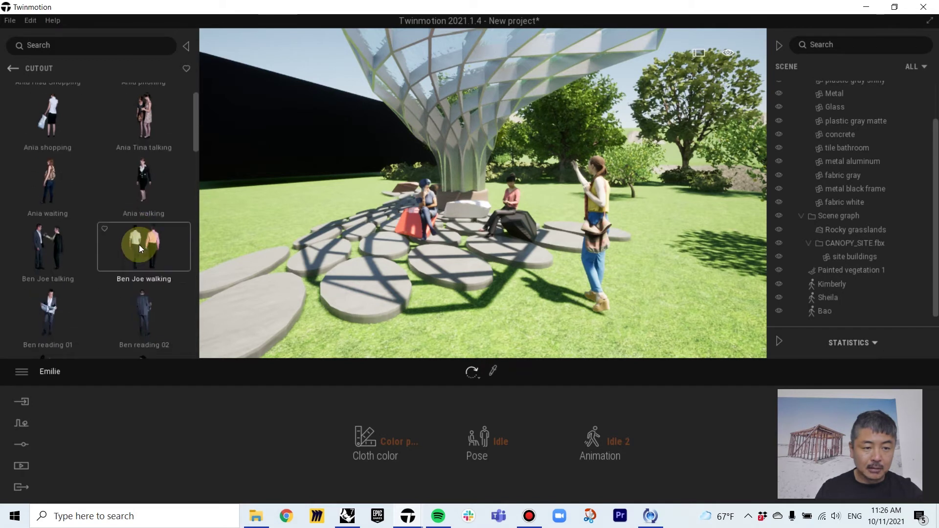
scroll(139, 250, "down", 3)
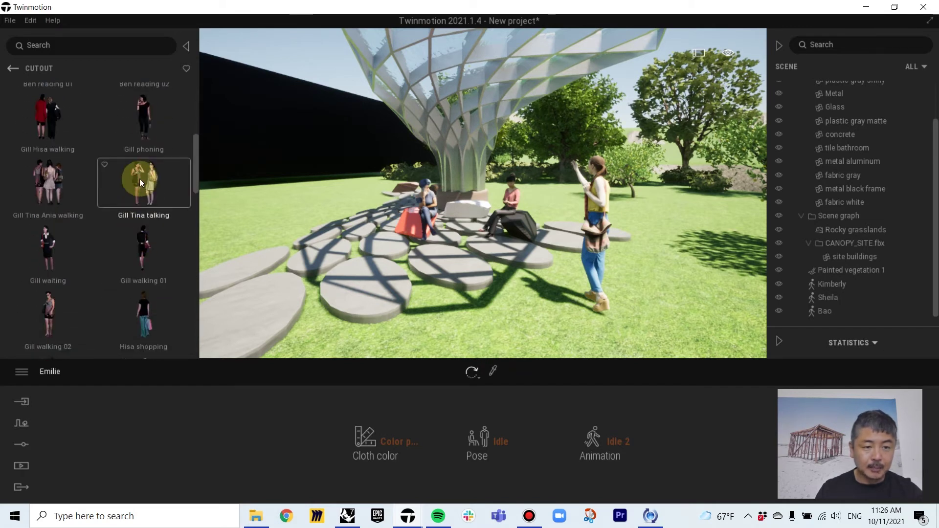
left_click_drag(139, 177, 364, 198)
left_click(248, 193)
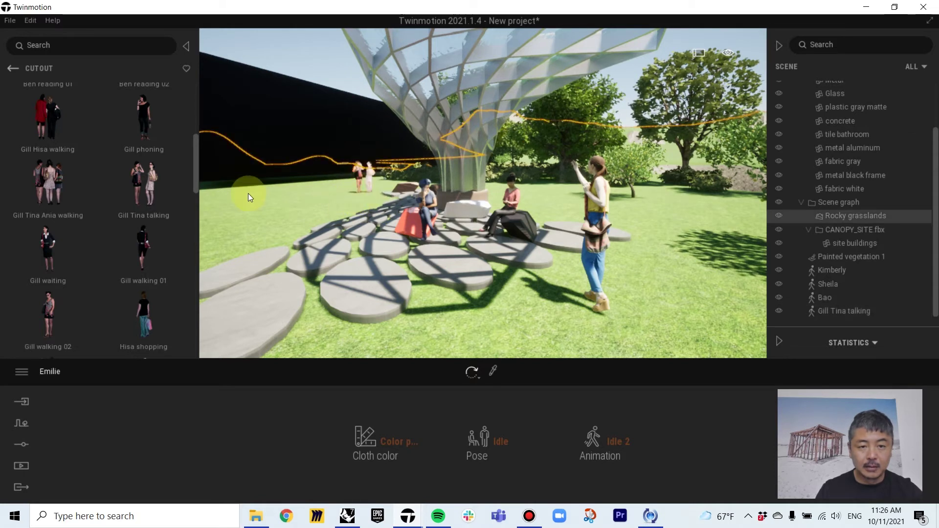
left_click(295, 56)
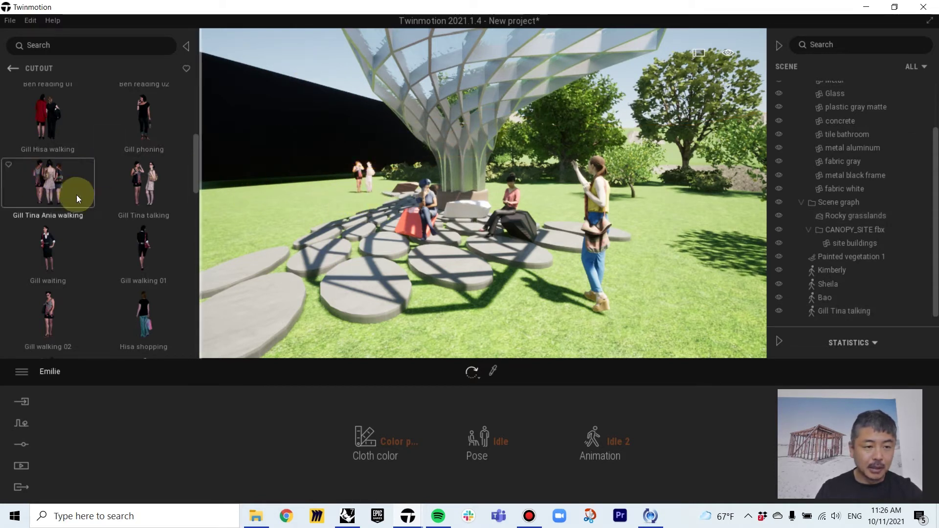
Step: Place the cutout pair Sam Hisa talking on the lawn behind the black block, near the trees
scroll(101, 270, "down", 4)
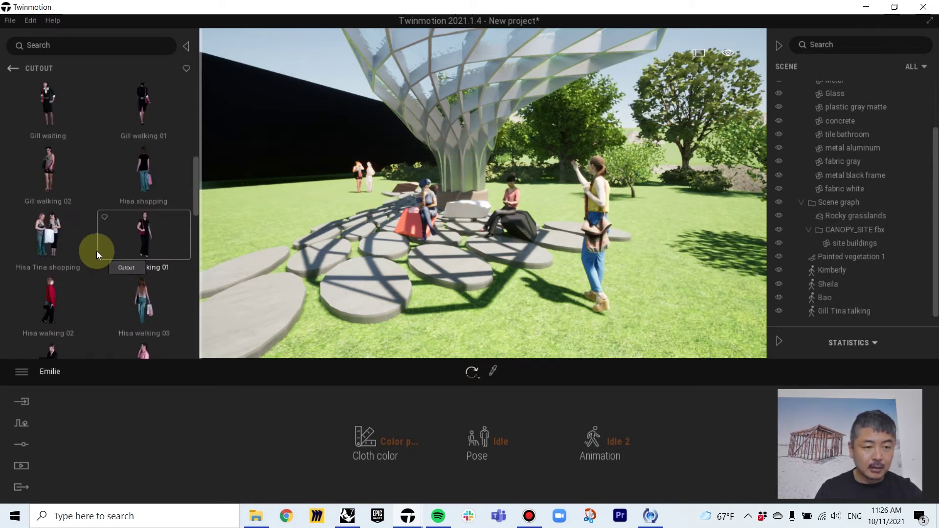
scroll(116, 259, "down", 3)
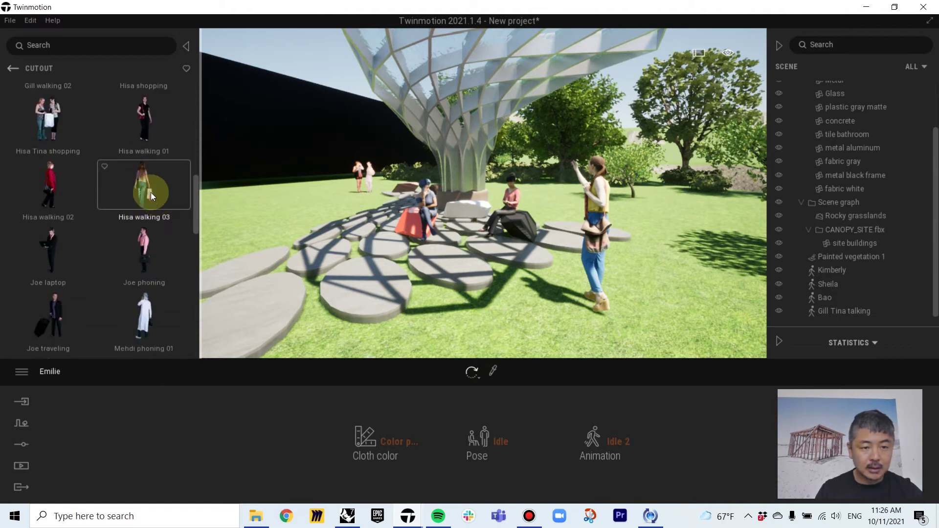
scroll(145, 271, "down", 3)
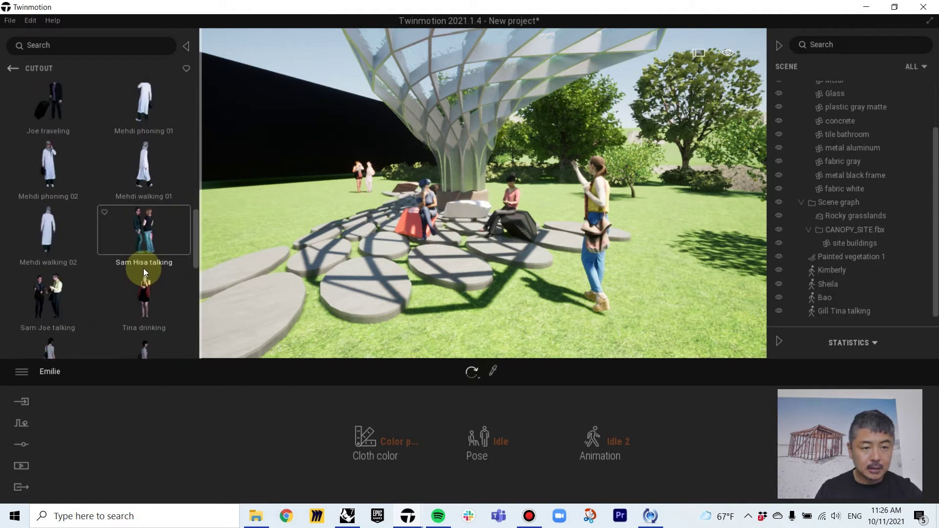
left_click_drag(145, 266, 530, 195)
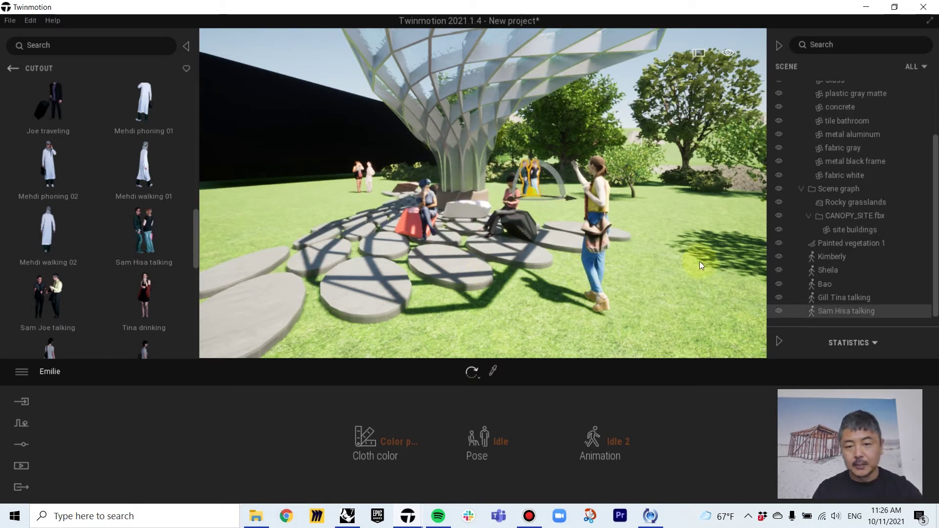
middle_click_drag(442, 238, 423, 220)
left_click(297, 48)
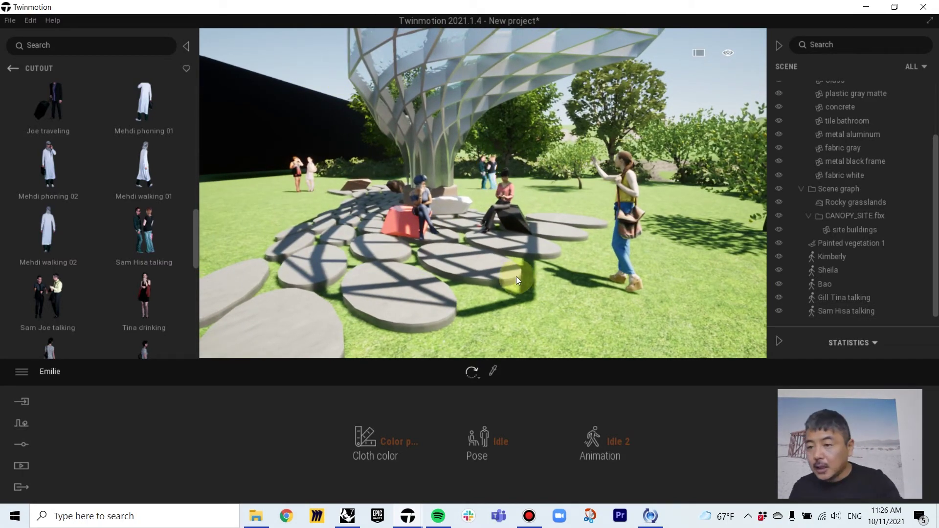
Step: Hide the asset library and the scene graph to widen the viewport
right_click_drag(584, 292, 518, 292)
key("d")
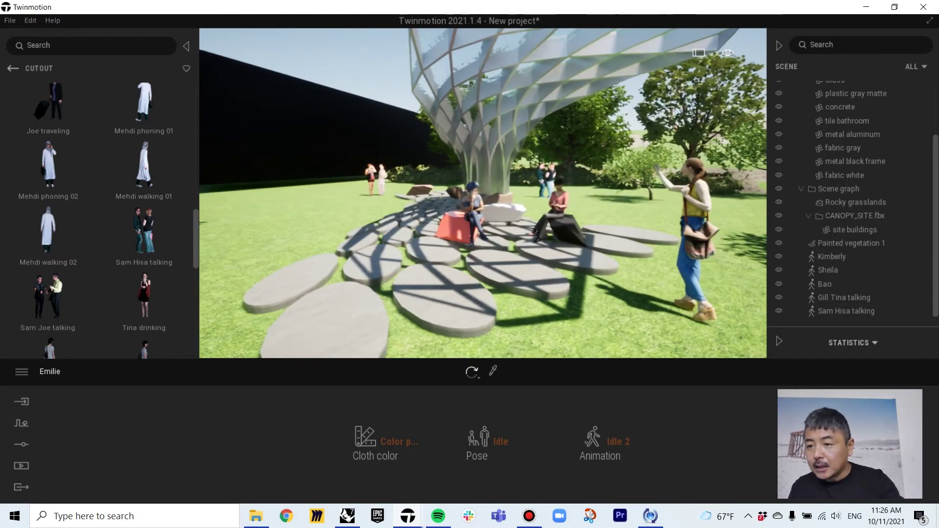
key("s")
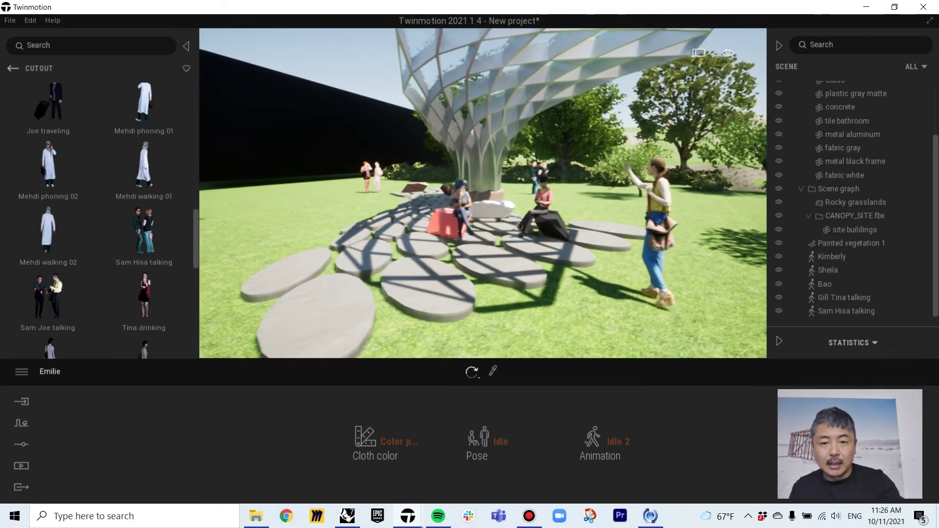
right_click_drag(579, 288, 559, 279)
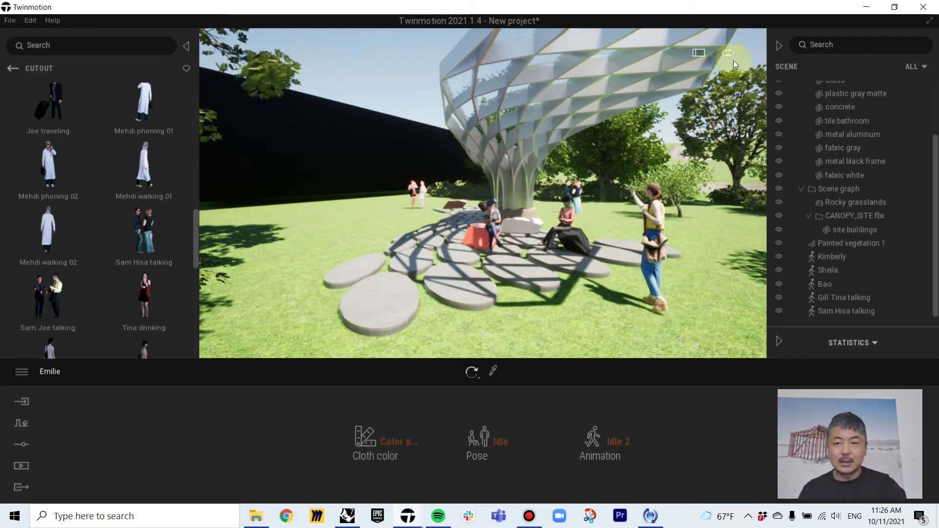
mouse_move(730, 50)
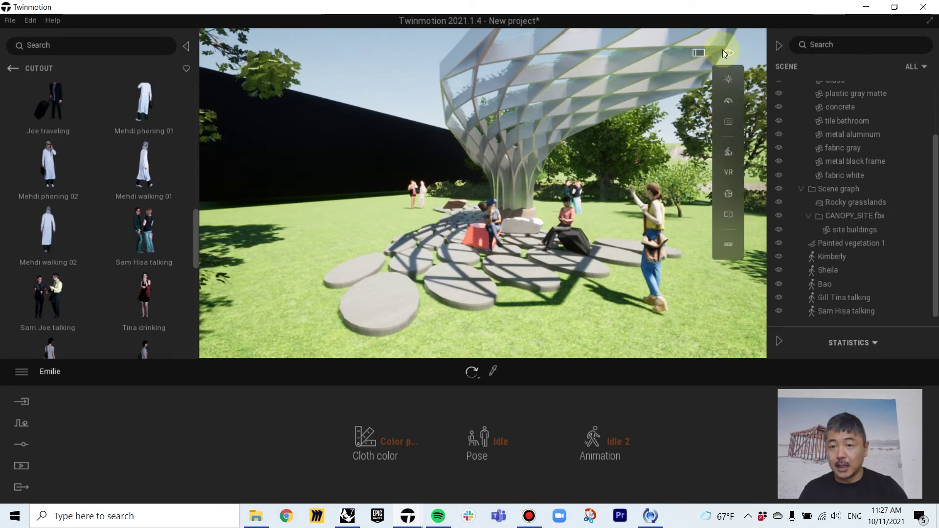
left_click(779, 45)
left_click(187, 46)
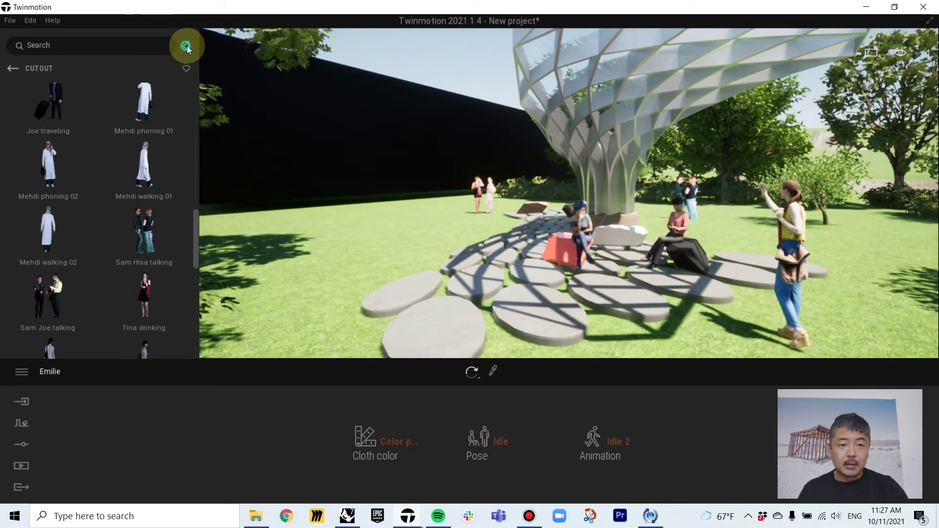
Step: Adjust the time of day slightly to shift the shadows across the lawn and stepping stones
mouse_move(900, 52)
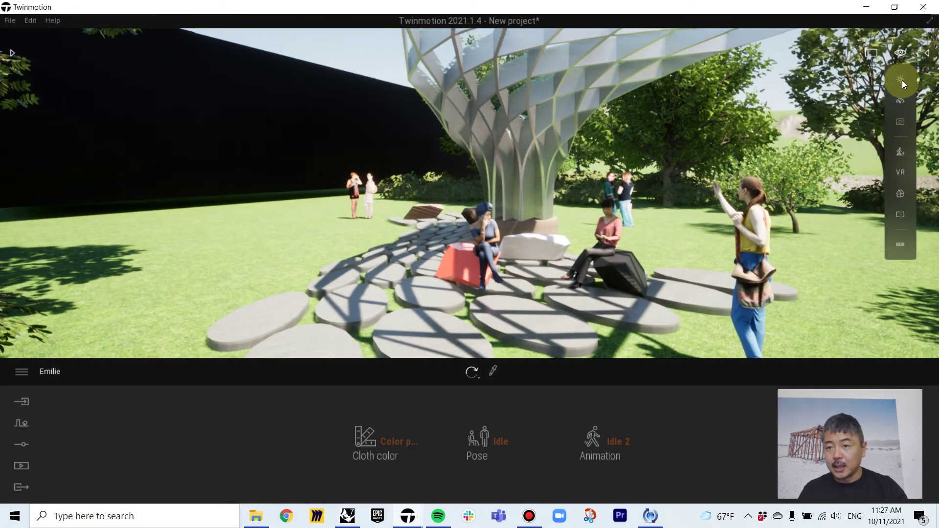
left_click(902, 80)
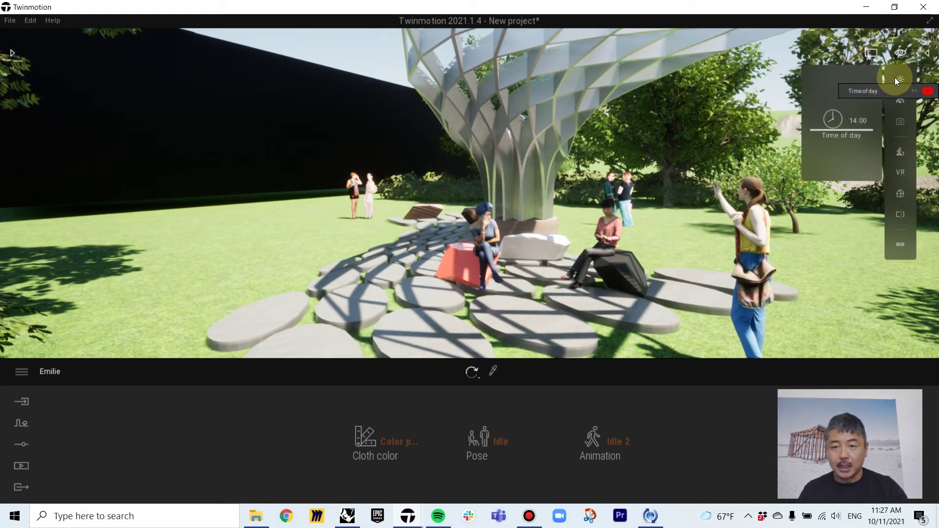
mouse_move(826, 130)
left_mouse_down()
mouse_move(830, 157)
mouse_move(837, 120)
mouse_move(841, 131)
left_mouse_up()
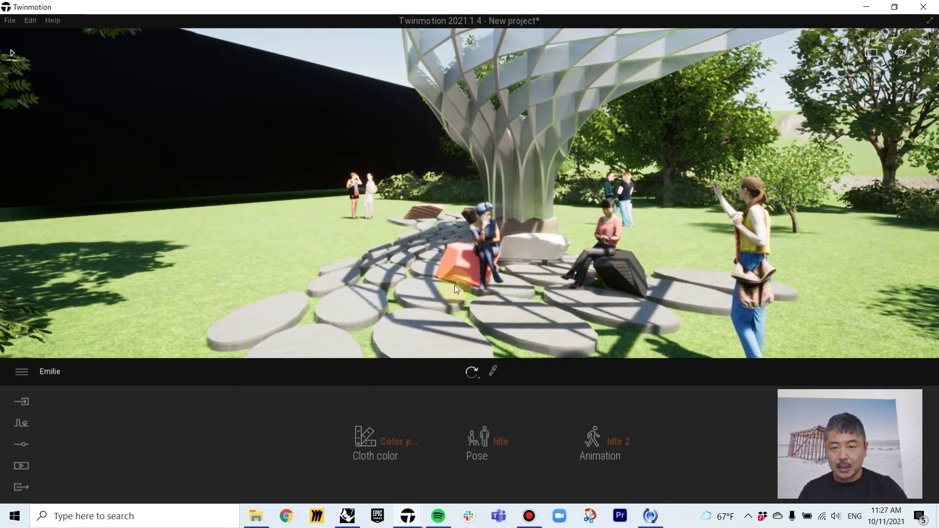
Step: Set the weather about midway between clear sun and cloudy to add light clouds to the sky
right_click_drag(713, 254, 676, 252)
key("s")
key("s")
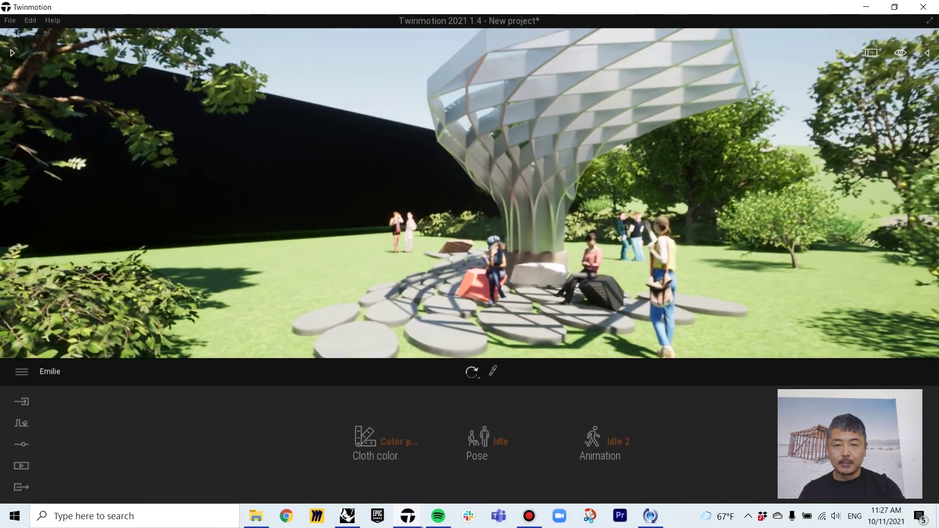
key("s")
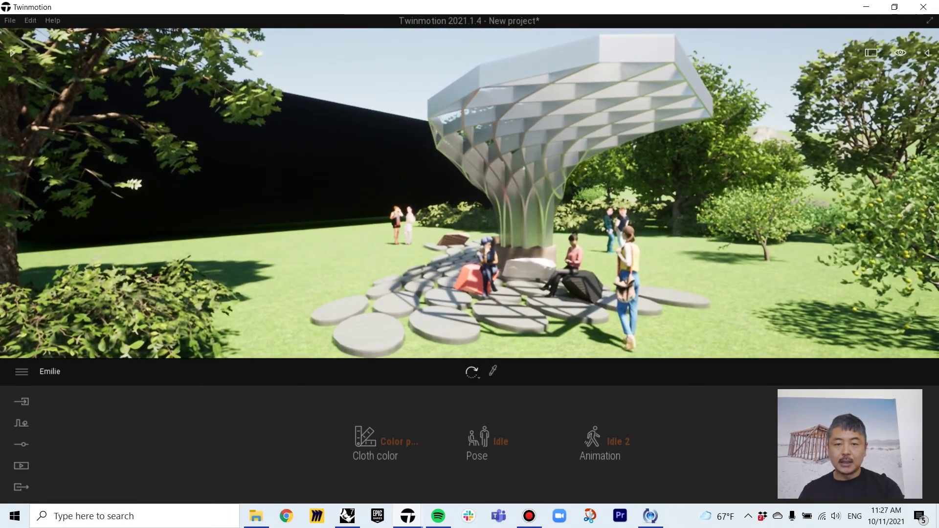
key("w")
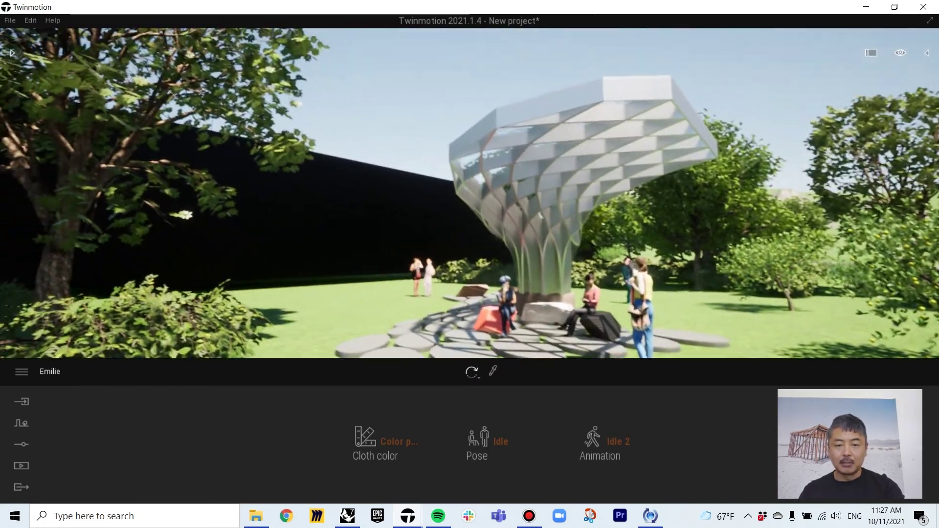
key("w")
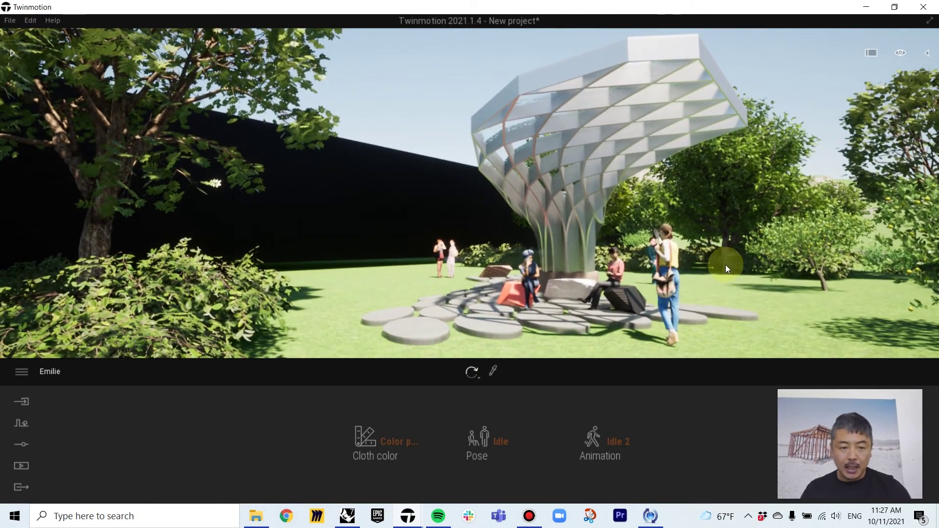
left_click(21, 444)
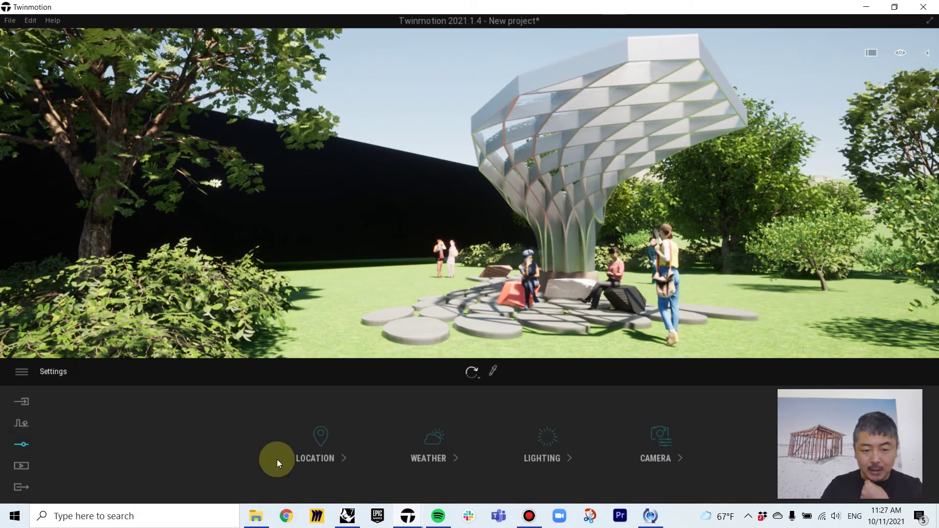
left_click(421, 458)
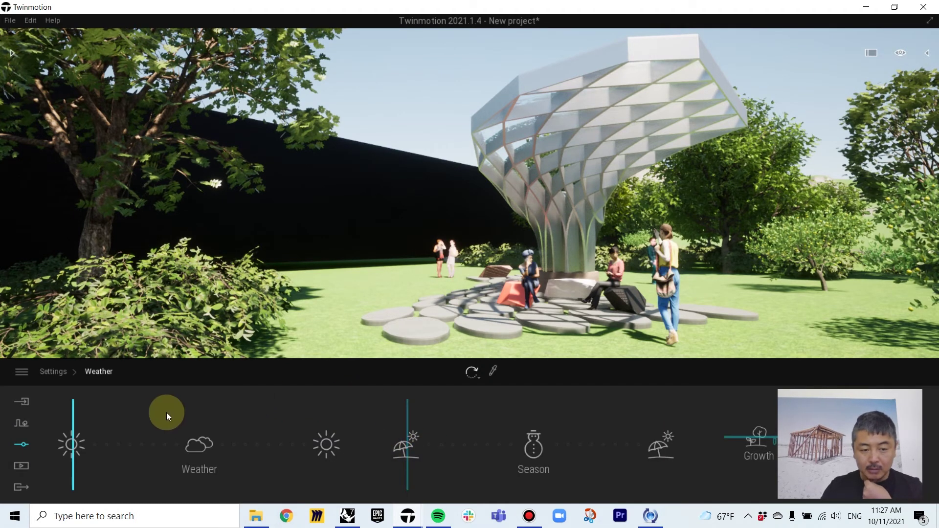
mouse_move(74, 432)
left_mouse_down()
mouse_move(147, 426)
mouse_move(195, 434)
mouse_move(130, 433)
mouse_move(419, 454)
mouse_move(132, 436)
left_mouse_up()
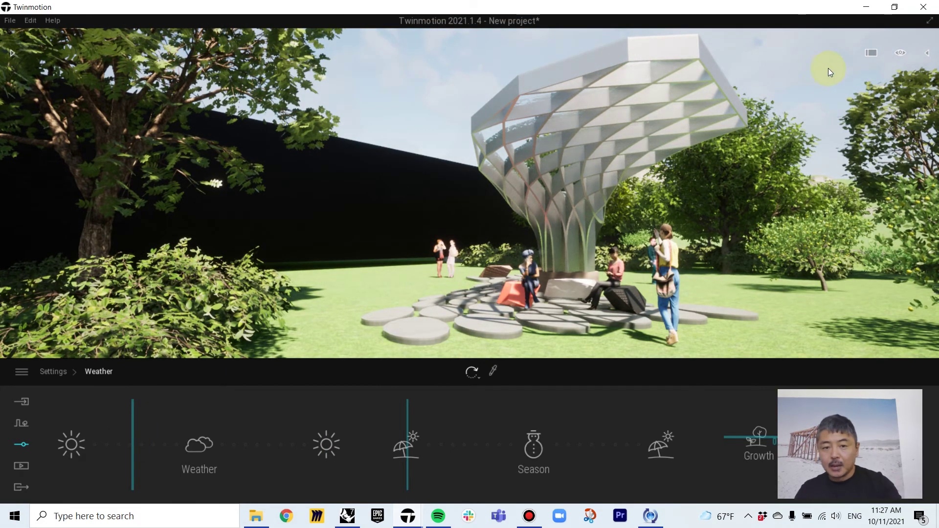
mouse_move(567, 209)
right_mouse_down()
mouse_move(533, 208)
mouse_move(564, 233)
mouse_move(574, 210)
right_mouse_up()
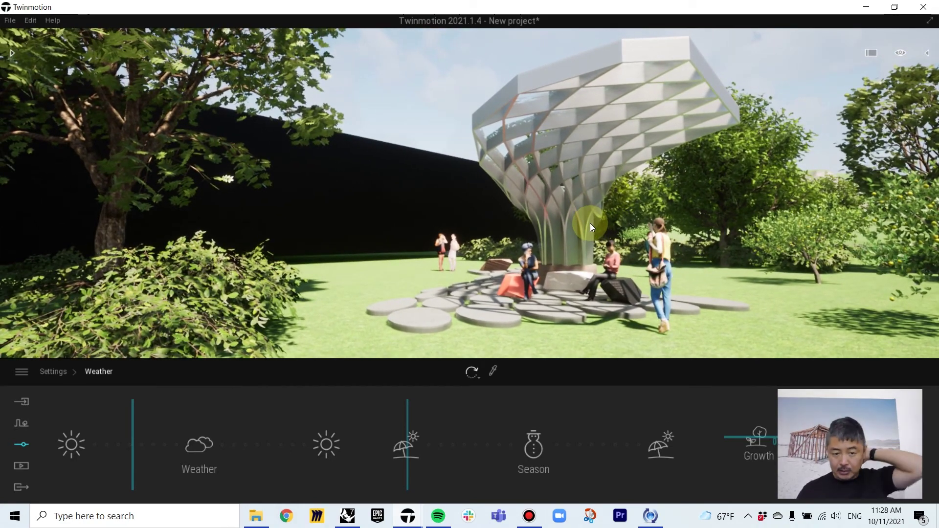
Step: Switch to Rhino, then shorten the green ring at the base of the canopy column and lower it in the Perspective view
left_click(348, 515)
scroll(325, 269, "down", 5)
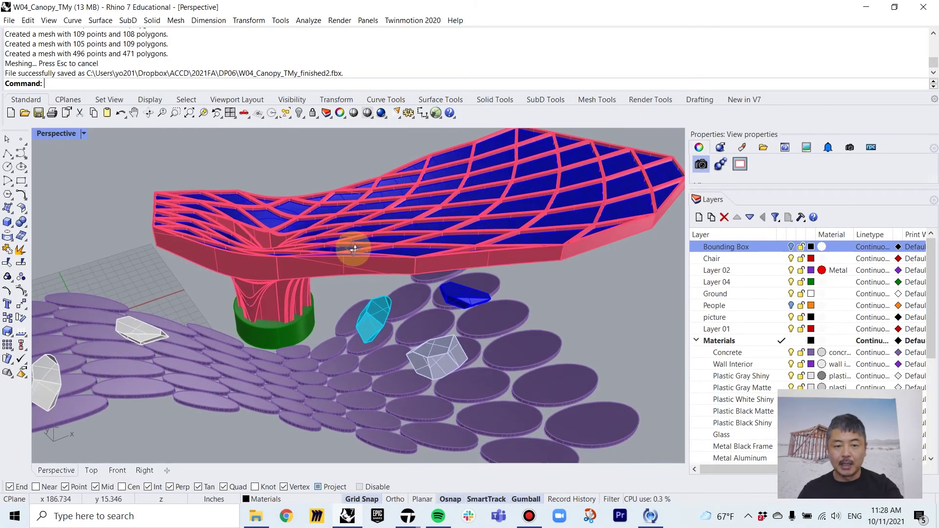
right_click_drag(325, 269, 506, 289)
scroll(463, 289, "up", 6)
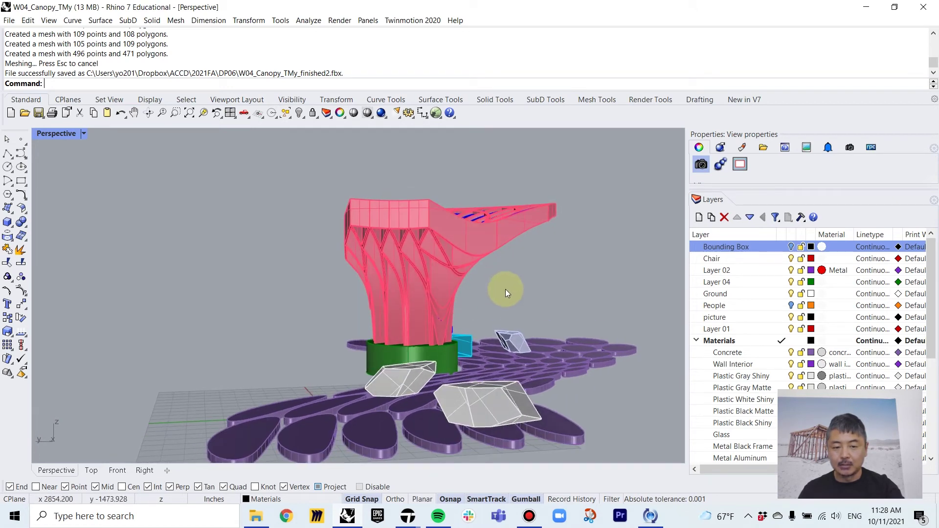
left_click(449, 359)
scroll(406, 377, "up", 5)
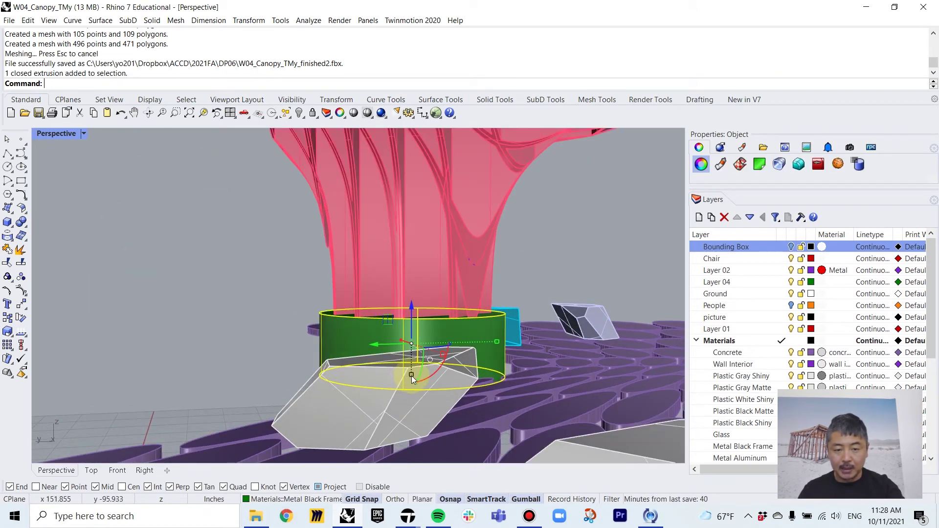
left_click_drag(412, 375, 412, 363)
left_click_drag(412, 304, 412, 320)
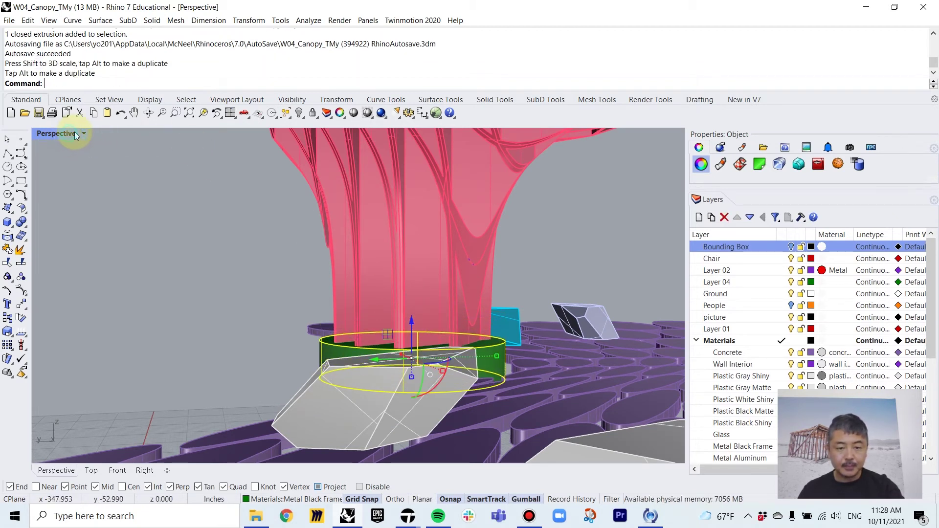
key("Escape")
Step: Show all four viewports and, in the Front view, stretch the green base ring taller and raise it around the column's foot
double_click(52, 132)
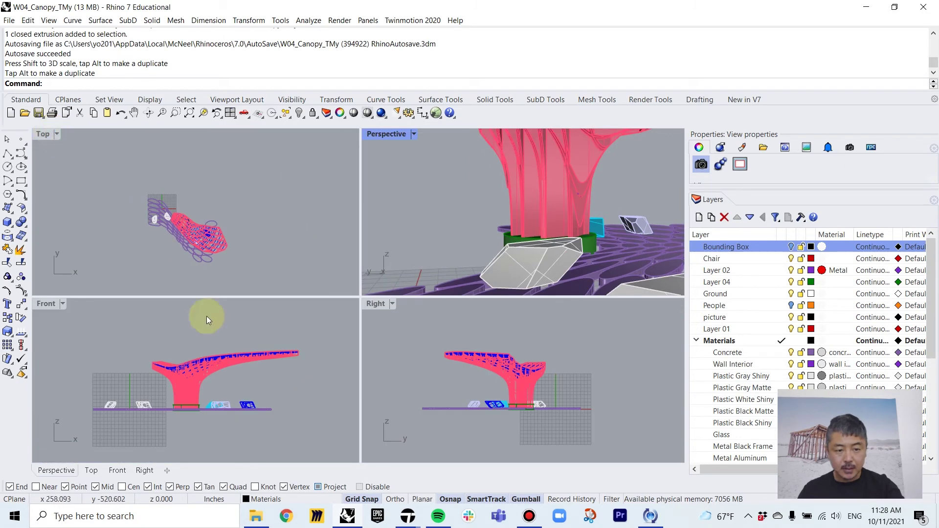
scroll(151, 410, "up", 4)
left_click(135, 424)
scroll(206, 389, "down", 5)
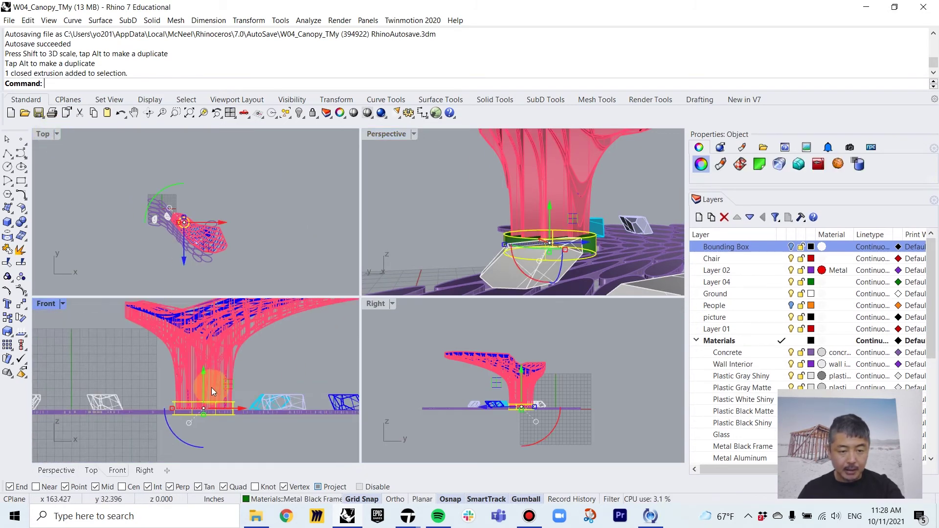
mouse_move(203, 414)
left_mouse_down()
mouse_move(203, 433)
mouse_move(203, 423)
left_mouse_up()
left_click_drag(203, 371, 204, 359)
left_click(601, 234)
scroll(532, 251, "down", 5)
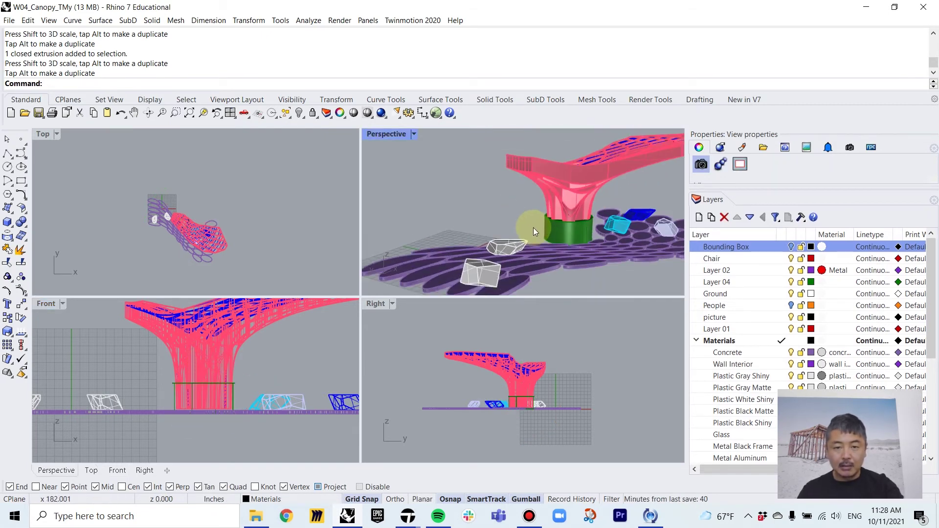
Step: Create a large sphere beside the canopy, centred on the ground plane behind the white rocks
left_click(10, 224)
left_click(47, 227)
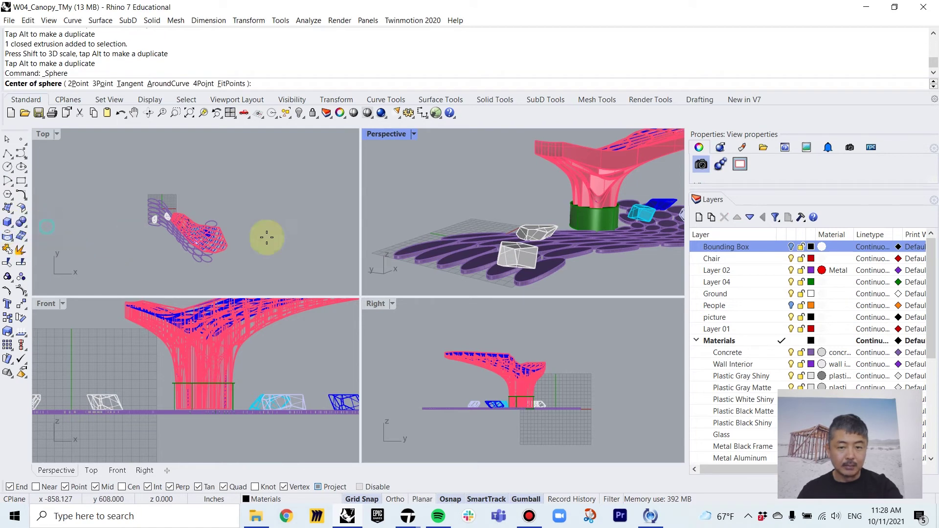
left_click(498, 194)
left_click(508, 199)
Step: Move the new sphere to the Fabric White material layer
left_click(509, 200)
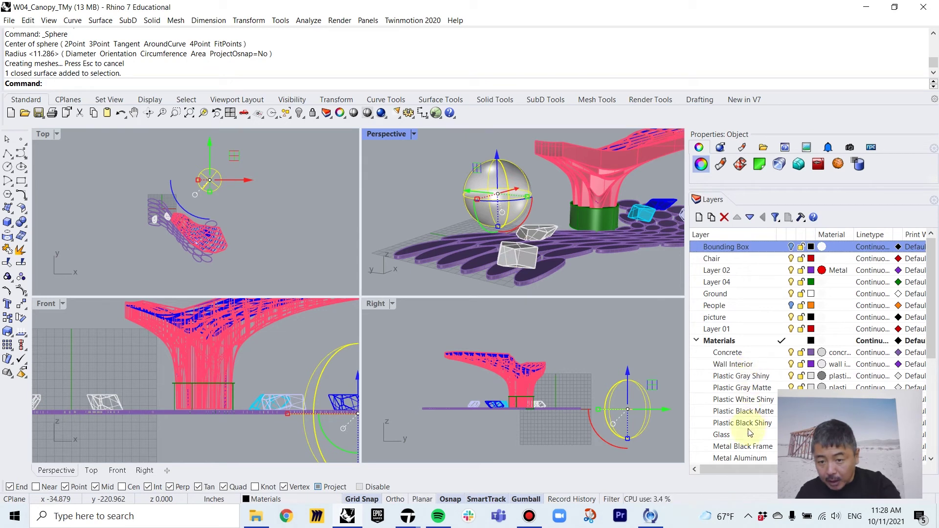
scroll(751, 434, "down", 3)
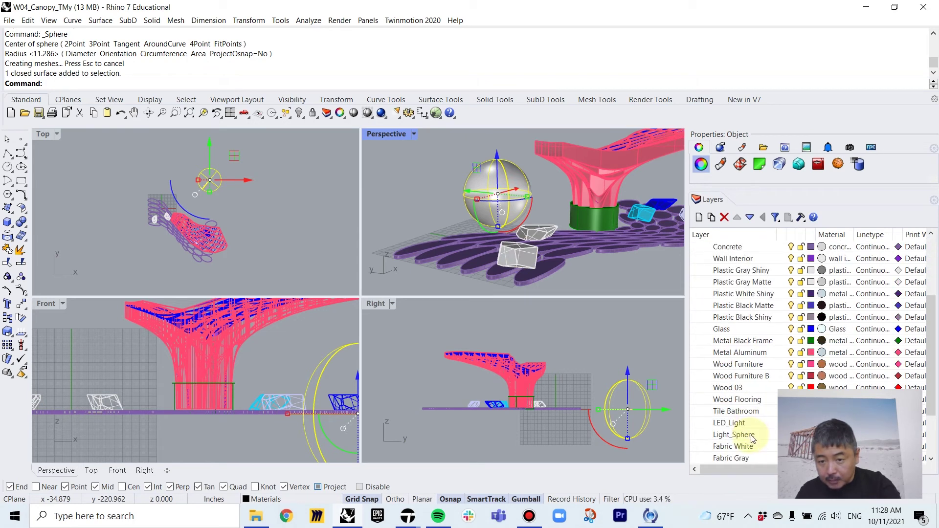
right_click(752, 452)
left_click(748, 410)
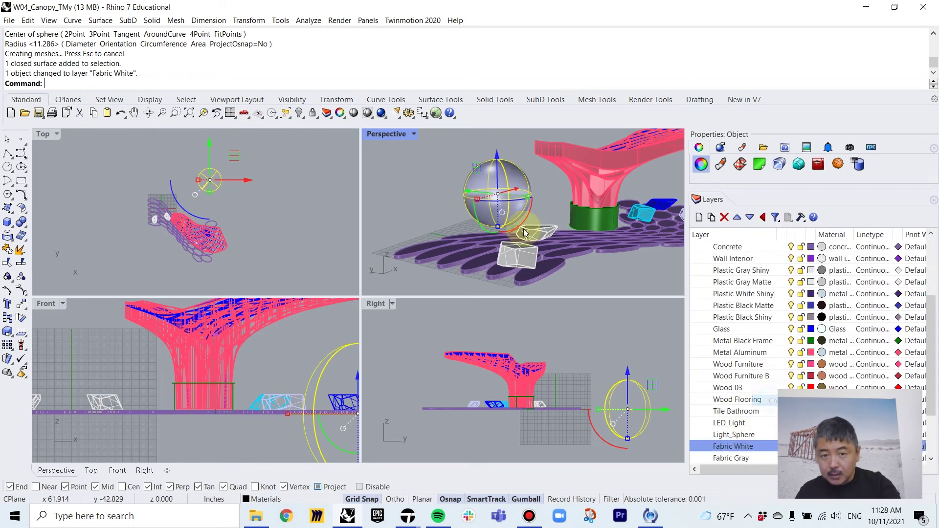
left_click(462, 183)
Step: Export all objects as FBX, overwriting W04_Canopy_TMy_finished2, with meshes only, Phong materials and Version 7 binary format
right_click_drag(463, 184, 627, 247, "shift")
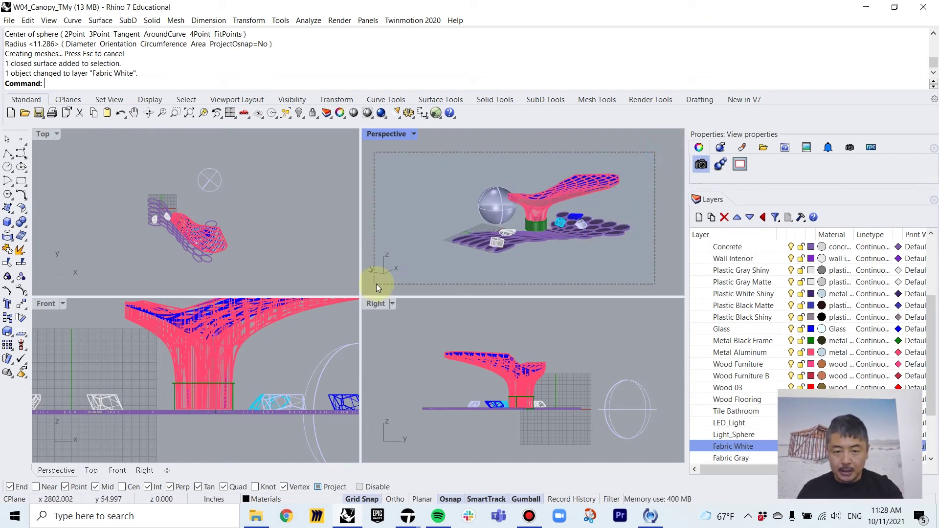
key("ctrl+a")
left_click(9, 22)
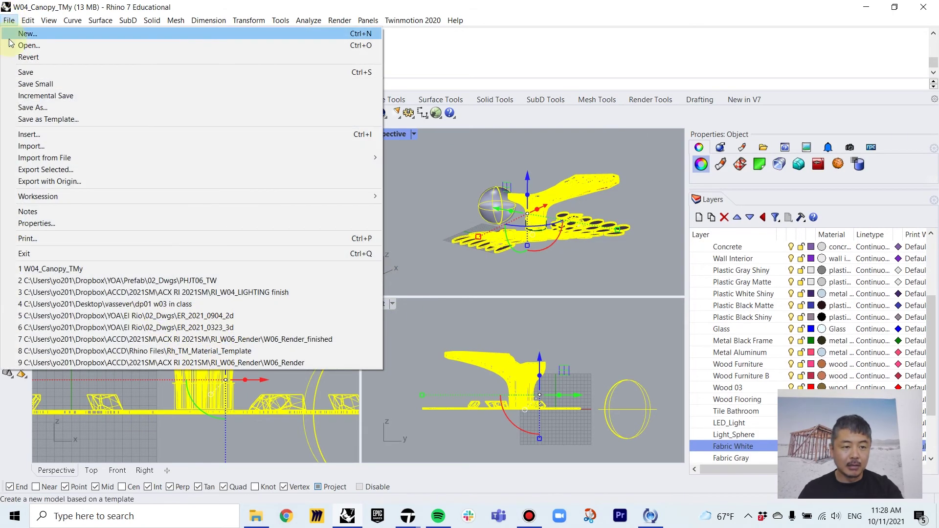
left_click(43, 171)
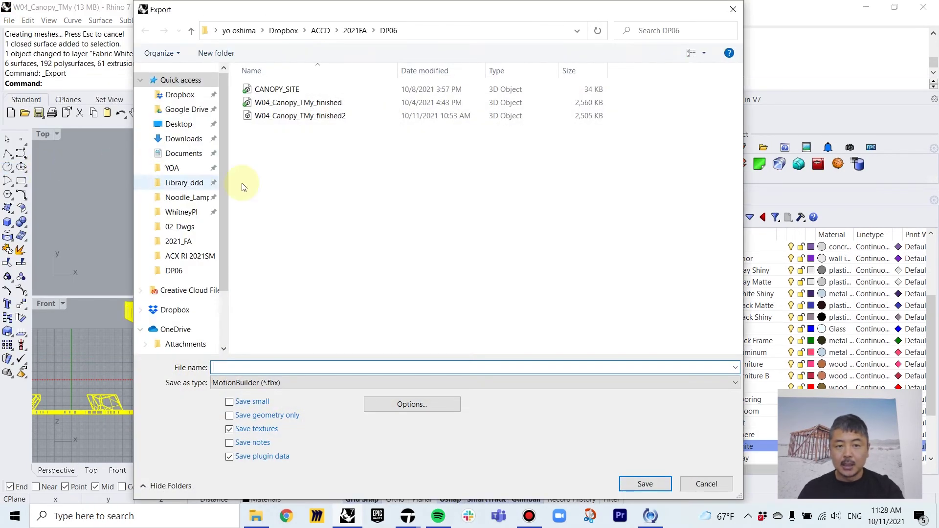
left_click(326, 118)
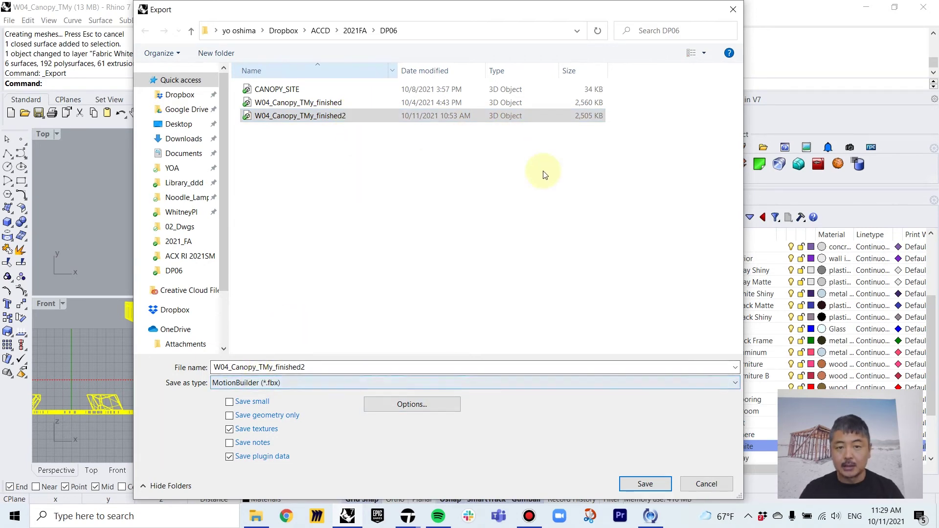
left_click(641, 487)
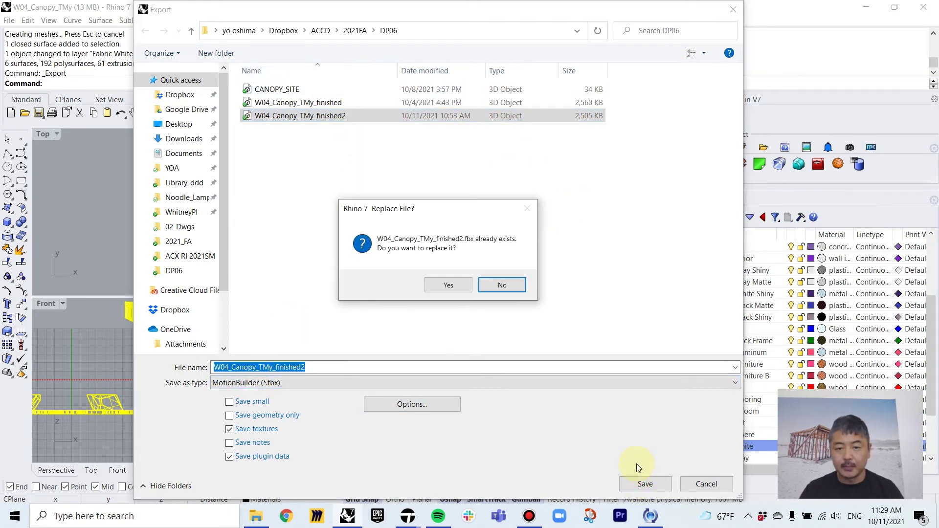
left_click(449, 285)
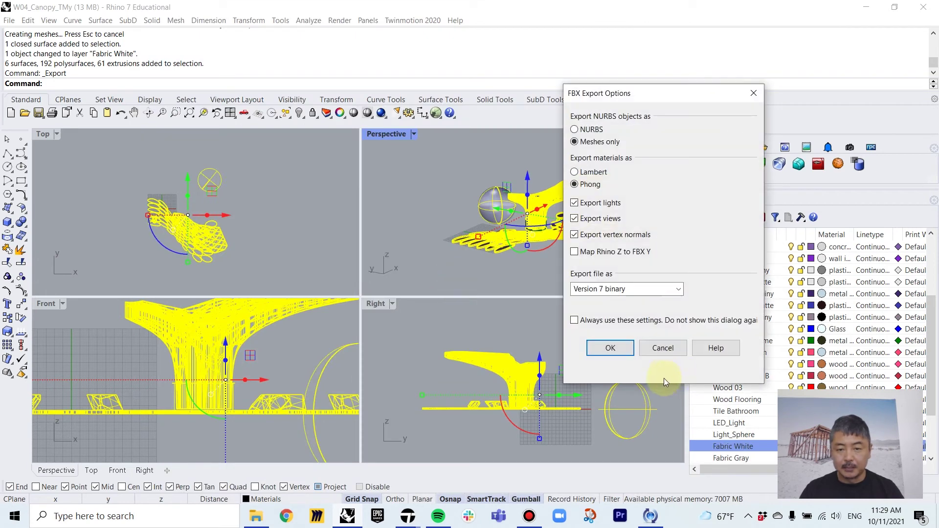
left_click(614, 351)
left_click(592, 267)
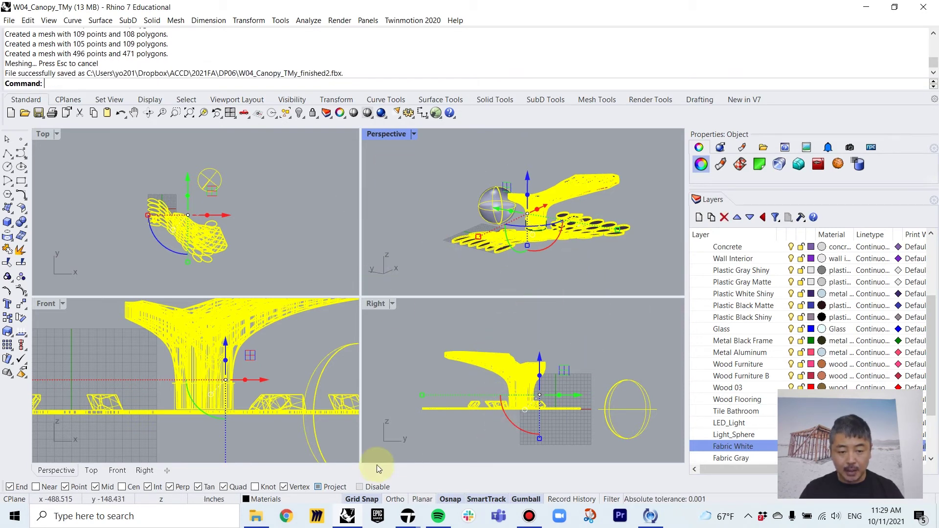
Step: Switch to the Twinmotion window with the canopy scene and reload the imported W04_Canopy_TMy_finished2 file
left_click(407, 515)
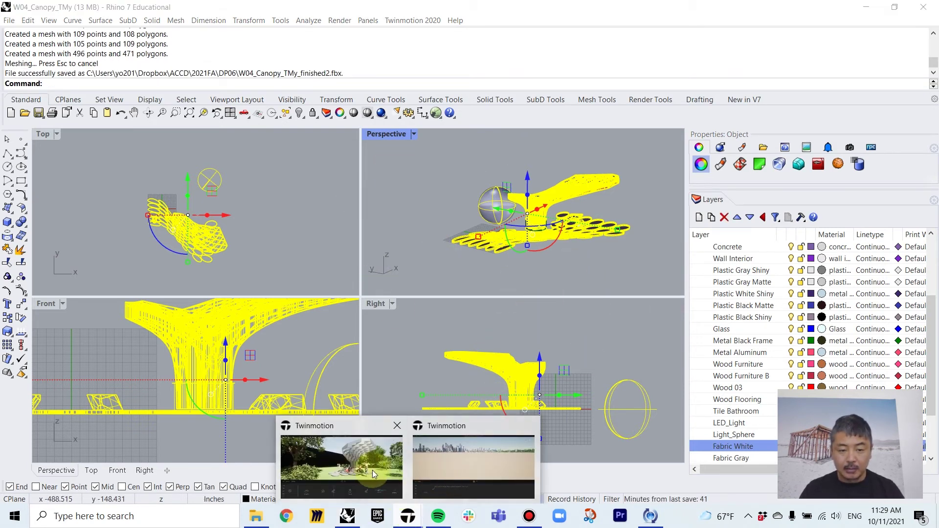
left_click(389, 454)
left_click(27, 404)
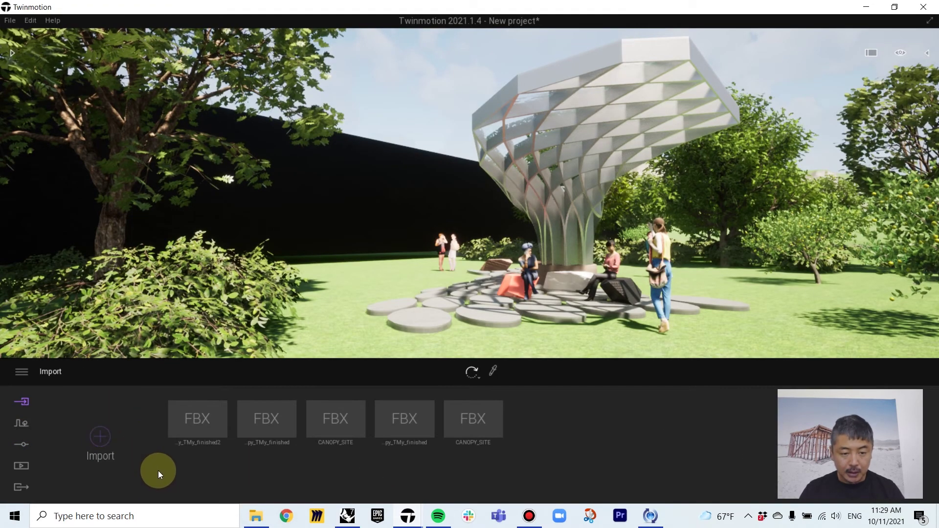
mouse_move(209, 424)
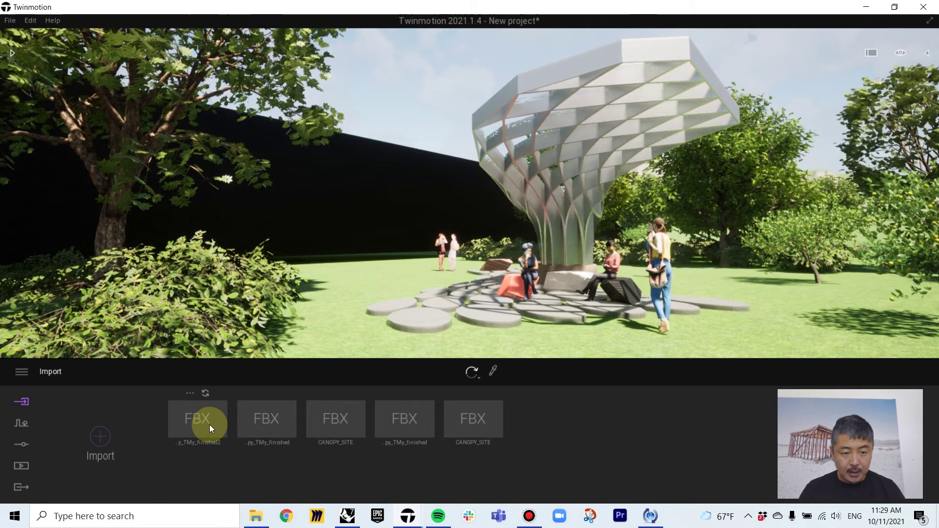
left_click(205, 394)
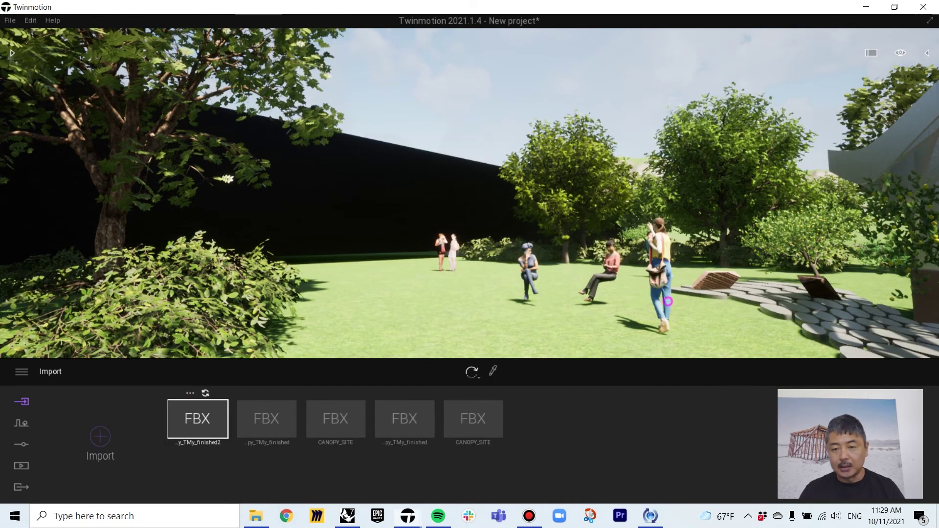
Step: Locate the reloaded canopy and sphere, then select all parts under W04_Canopy_TMy_finished2.fbx in the scene graph
right_click_drag(708, 265, 802, 261)
right_click_drag(724, 252, 757, 265)
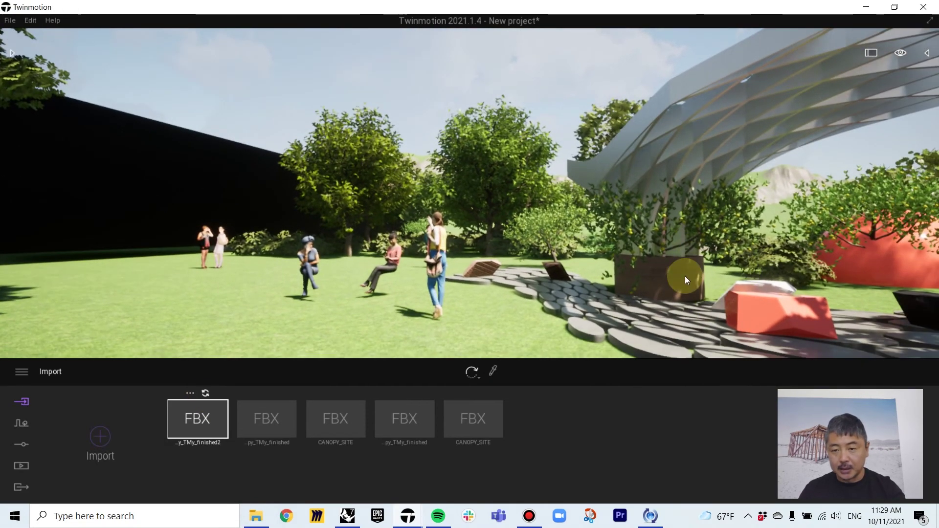
right_click_drag(685, 276, 740, 254)
left_click(755, 252)
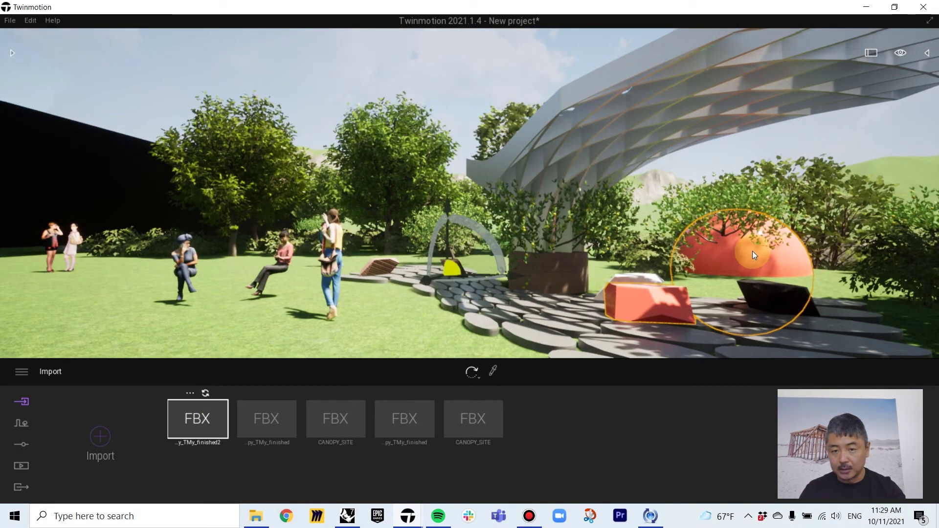
right_click_drag(571, 239, 536, 227)
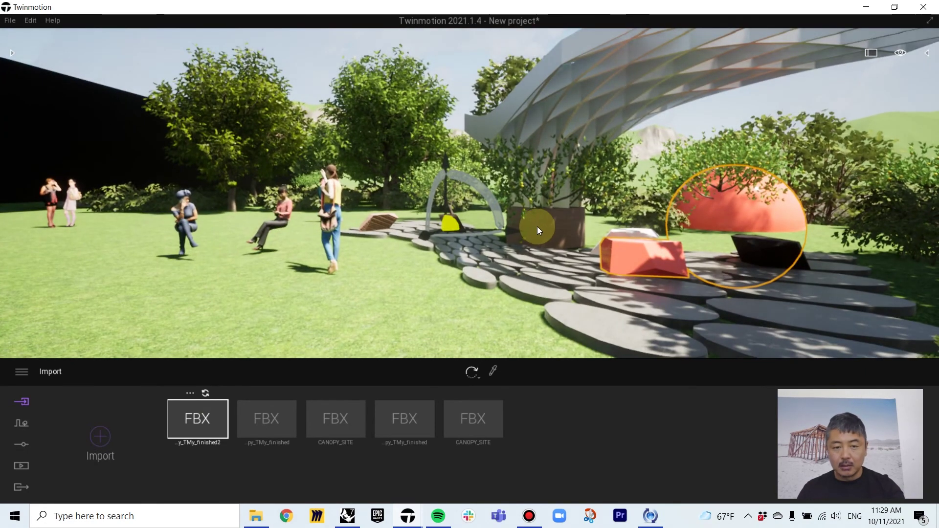
left_click(928, 52)
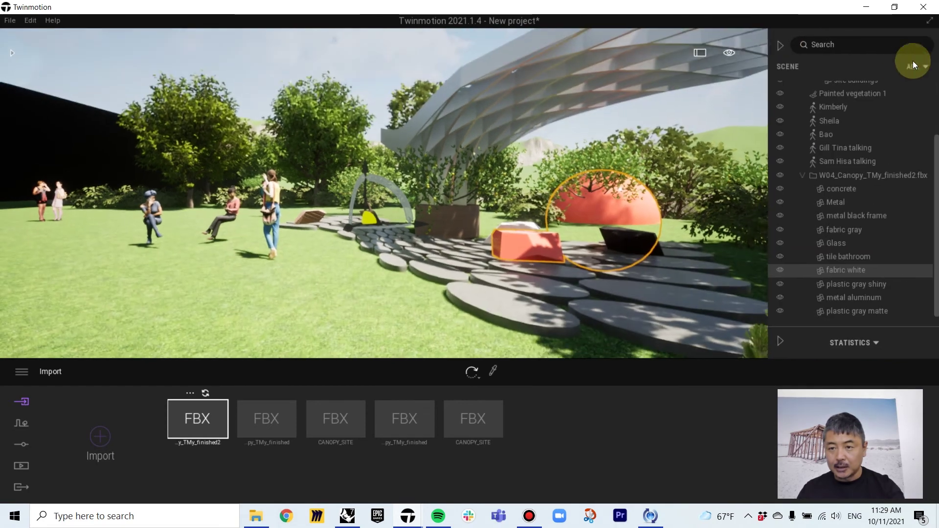
left_click(847, 176)
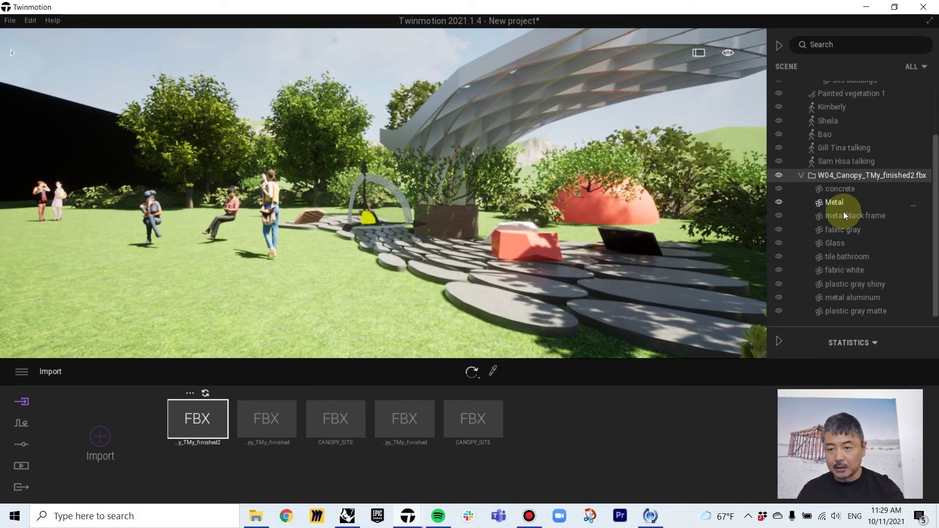
left_click(837, 313, "shift")
Step: Move the selected canopy model across the lawn so its stones and blocks sit under the seated figures
right_click_drag(492, 153, 533, 244)
key("q")
key("e")
key("e")
key("e")
key("e")
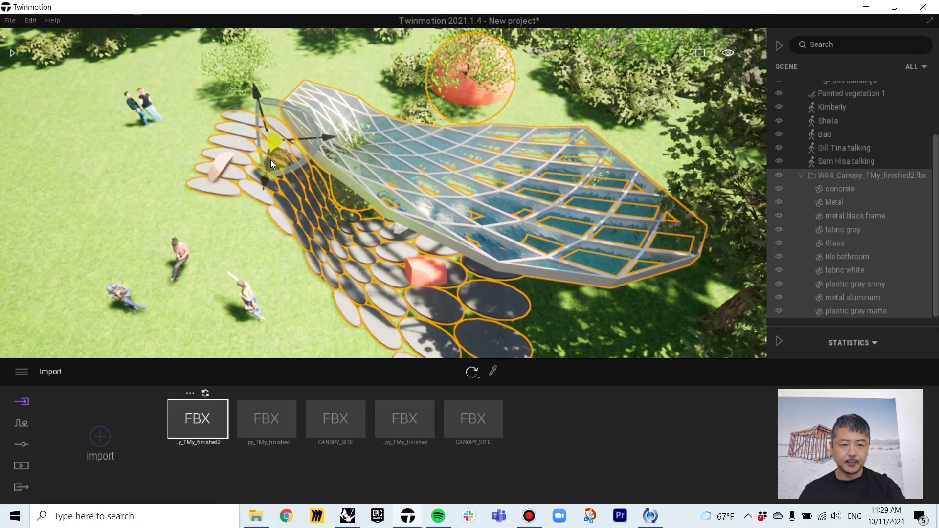
left_click_drag(271, 160, 66, 186)
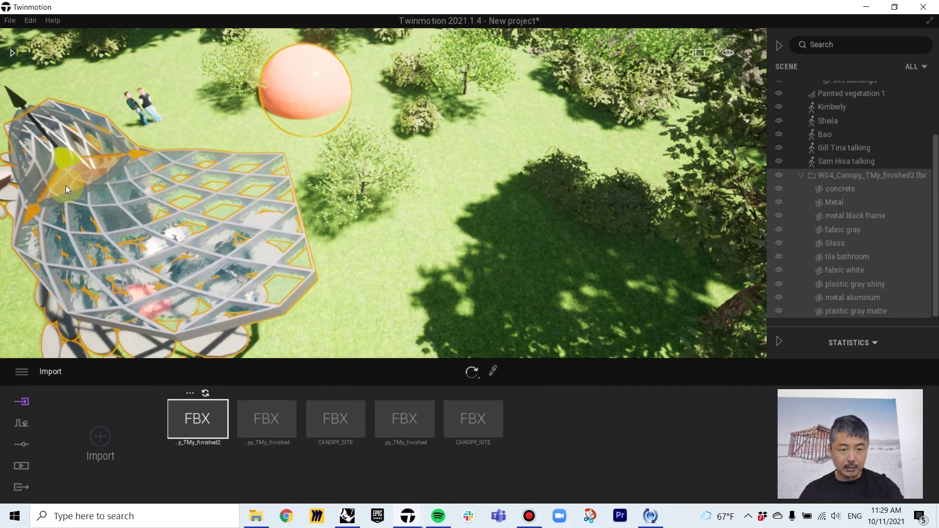
Step: Try deleting the fabric white sphere together with the red block that shares its material, and undo the deletion
mouse_move(501, 285)
right_mouse_down()
mouse_move(421, 259)
mouse_move(501, 286)
right_mouse_up()
scroll(558, 295, "down", 5)
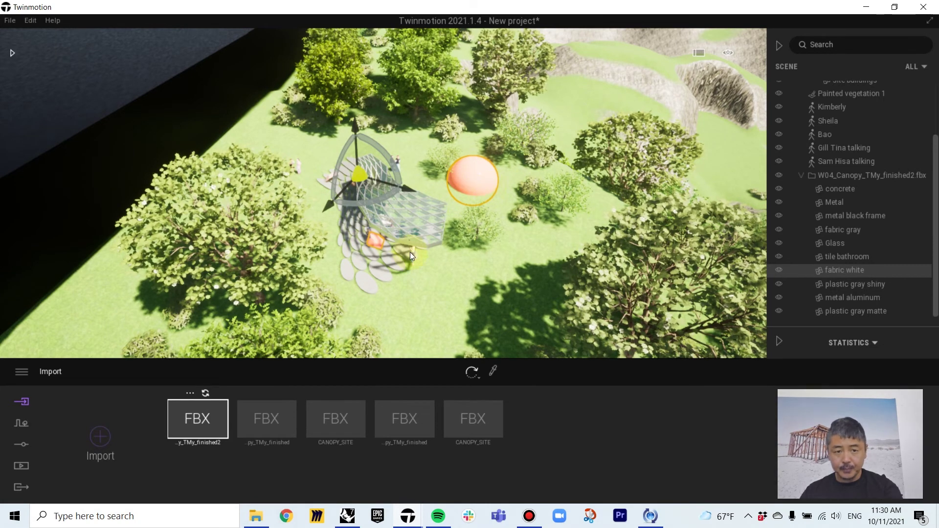
scroll(378, 259, "up", 3)
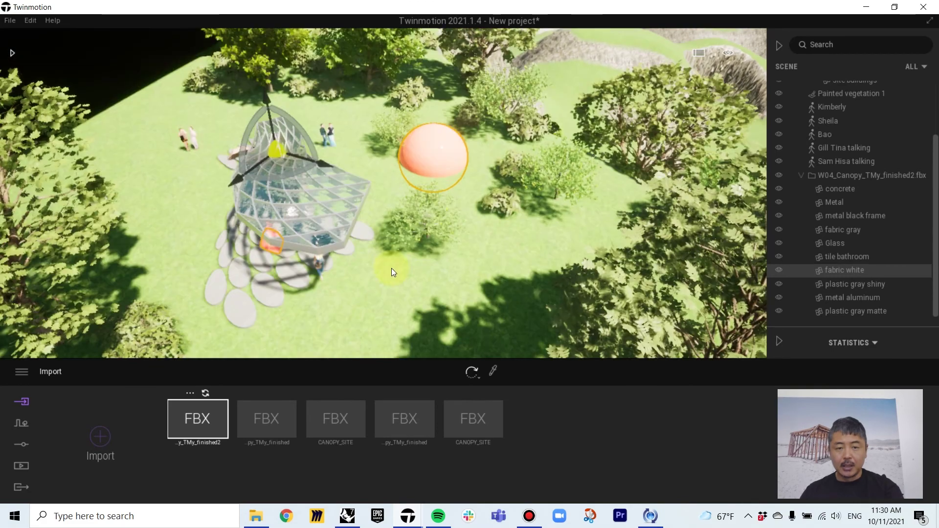
middle_click_drag(325, 281, 423, 221, "shift")
scroll(352, 222, "up", 5)
right_click_drag(371, 285, 372, 255)
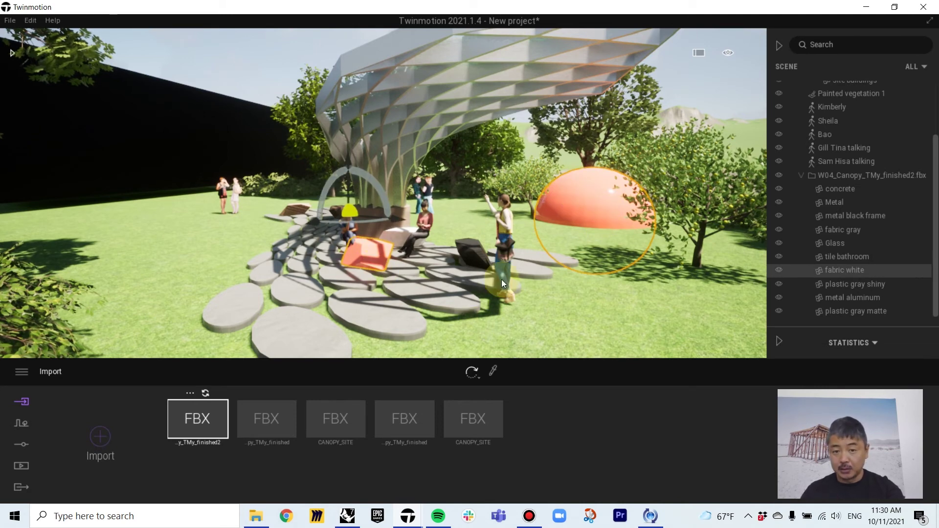
key("Delete")
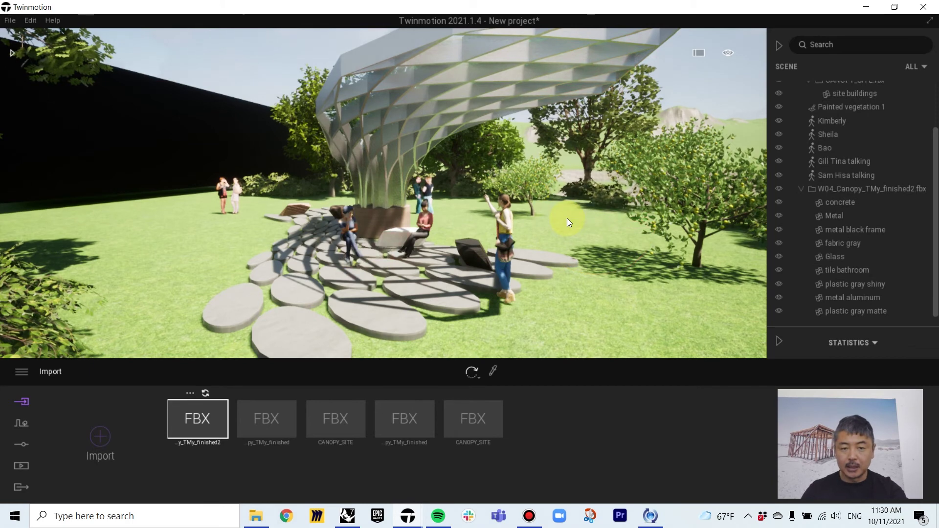
key("ctrl+z")
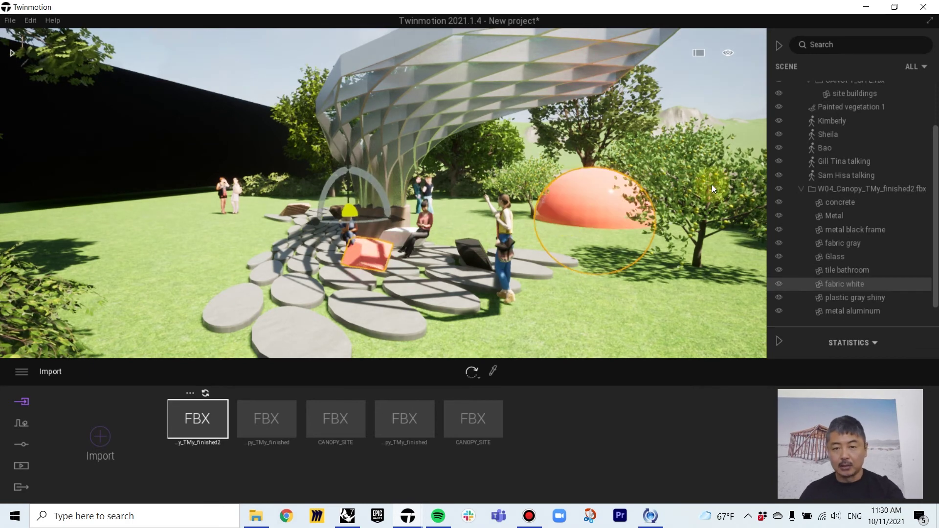
left_click(719, 109)
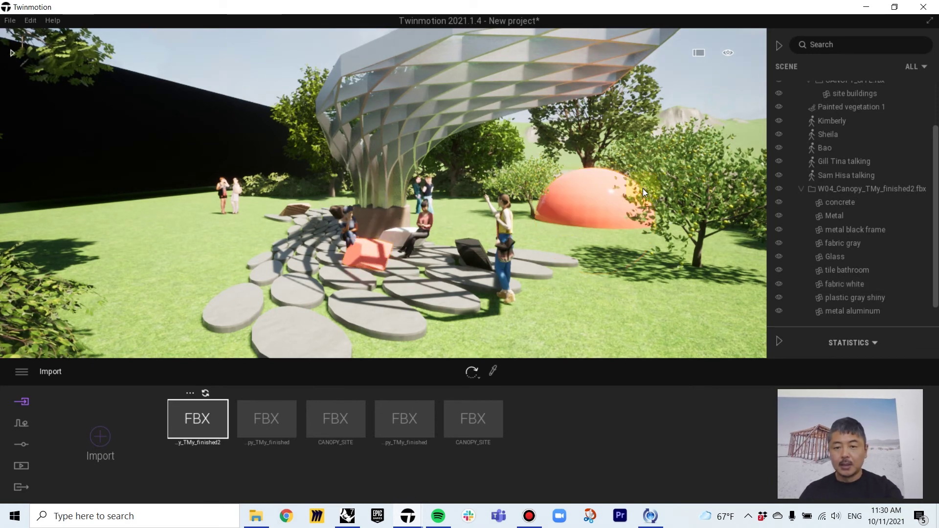
Step: Switch to the Rhino window with the canopy model and delete the large sphere beside the canopy
left_click(347, 516)
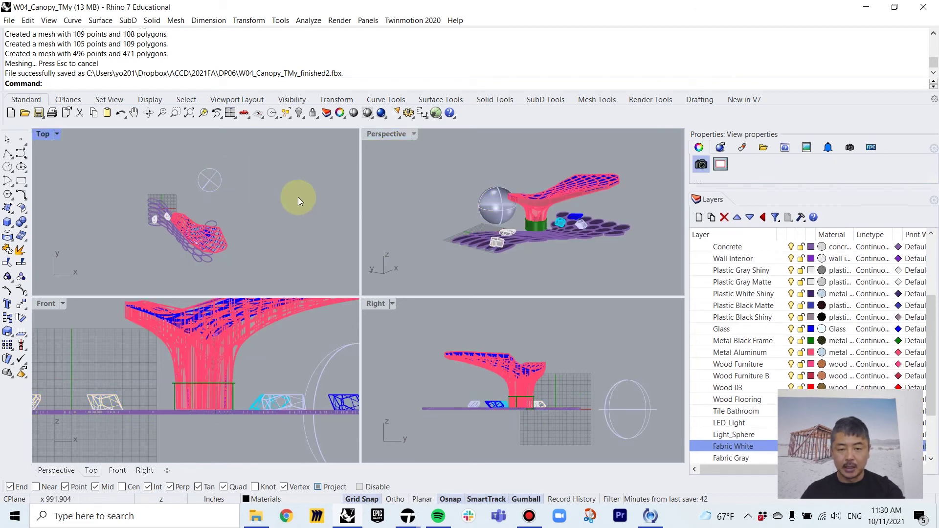
left_click(208, 189)
key("Delete")
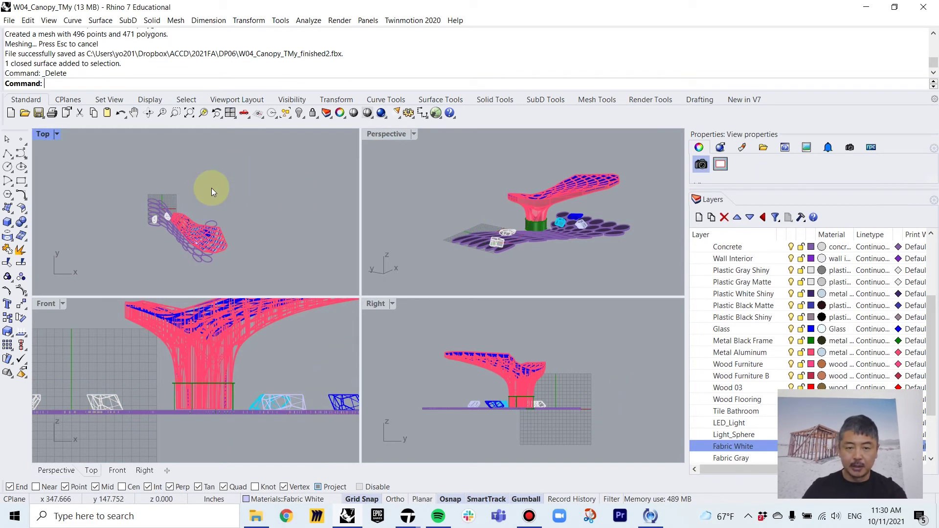
Step: Export all remaining canopy geometry as a meshes-only FBX, overwriting W04_Canopy_TMy_finished2 in the DP06 folder
left_click_drag(122, 177, 303, 300)
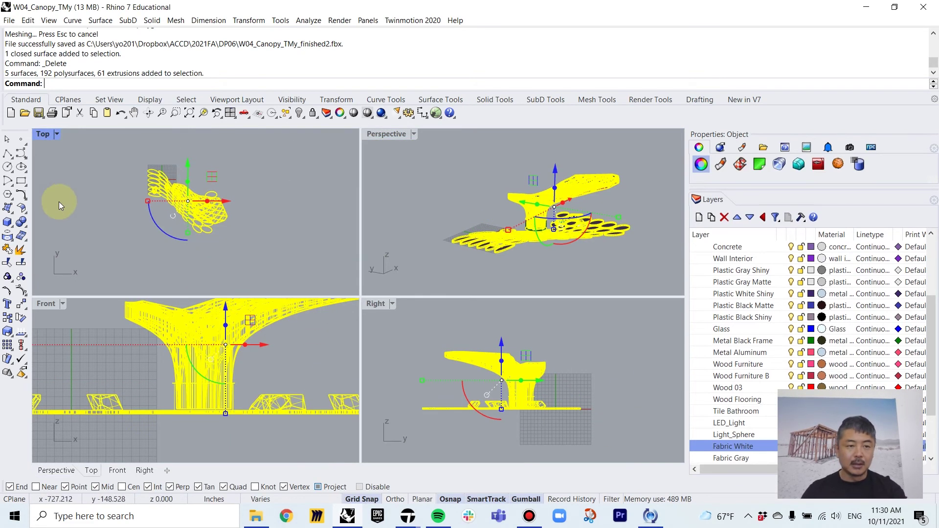
left_click(11, 20)
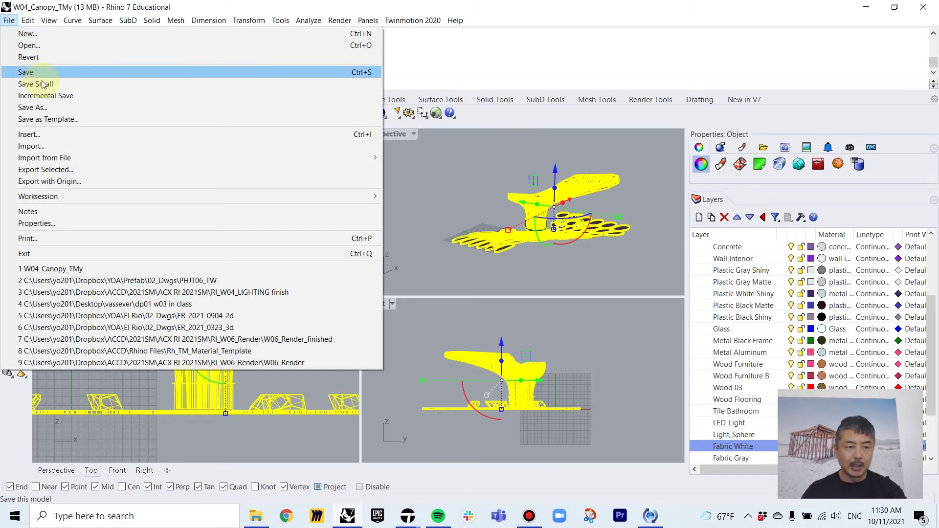
left_click(84, 171)
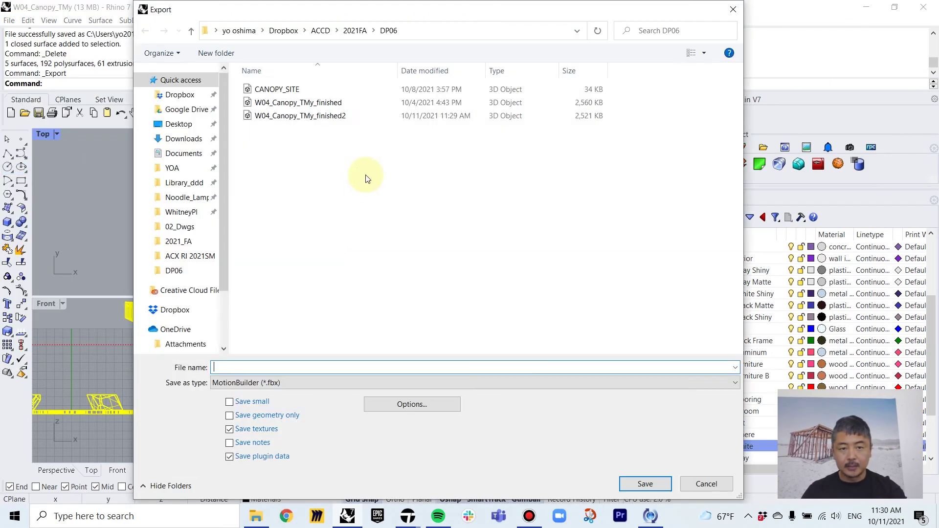
left_click(323, 117)
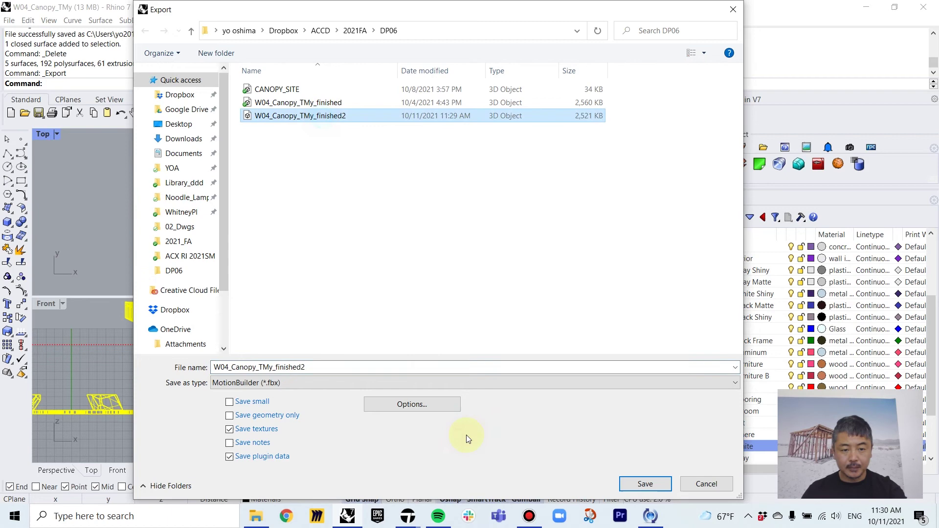
left_click(641, 484)
left_click(448, 284)
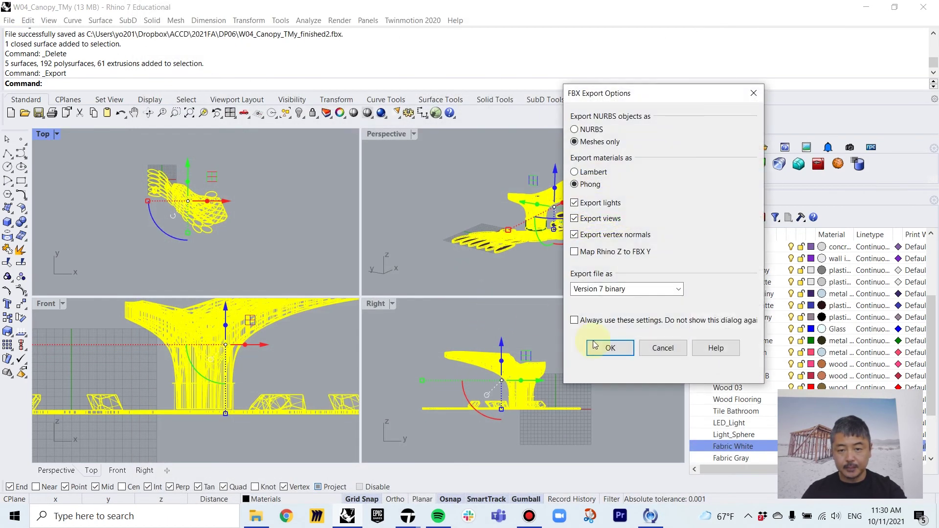
left_click(606, 348)
left_click(593, 266)
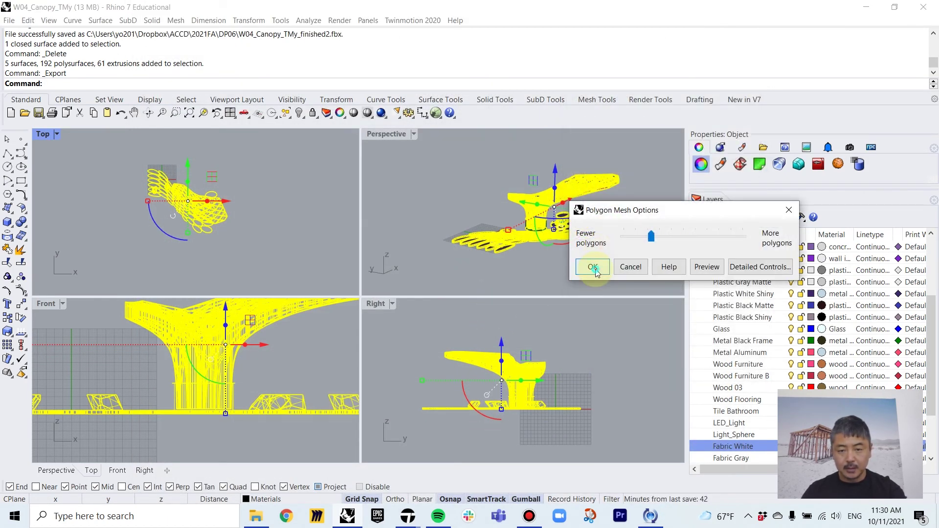
Step: Switch to the Twinmotion canopy scene and move one seated figure onto the red block and the other onto the black block
left_click(405, 518)
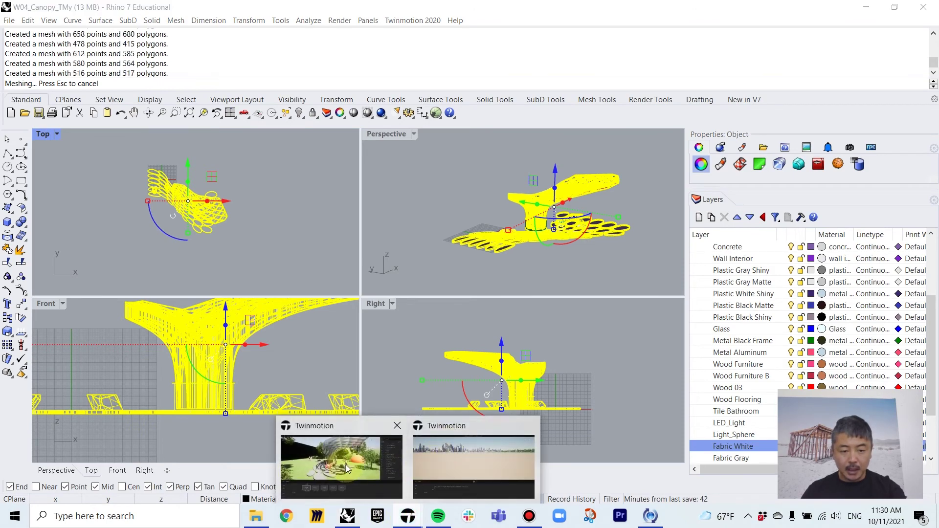
left_click(345, 465)
middle_click_drag(503, 253, 523, 230, "shift")
middle_click_drag(702, 235, 692, 230, "shift")
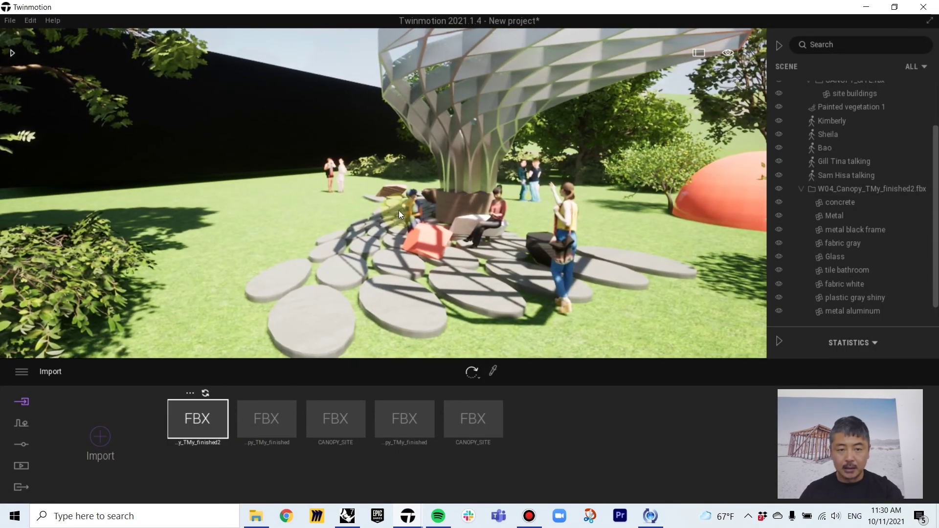
left_click(420, 210)
mouse_move(418, 254)
left_mouse_down()
mouse_move(411, 257)
mouse_move(433, 265)
mouse_move(401, 257)
mouse_move(429, 263)
left_mouse_up()
left_click(498, 207)
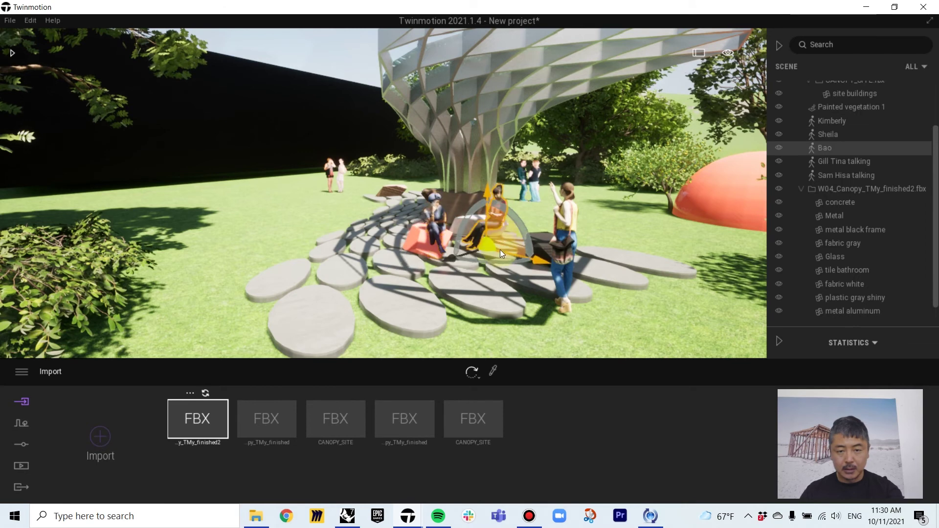
left_click_drag(491, 258, 528, 275)
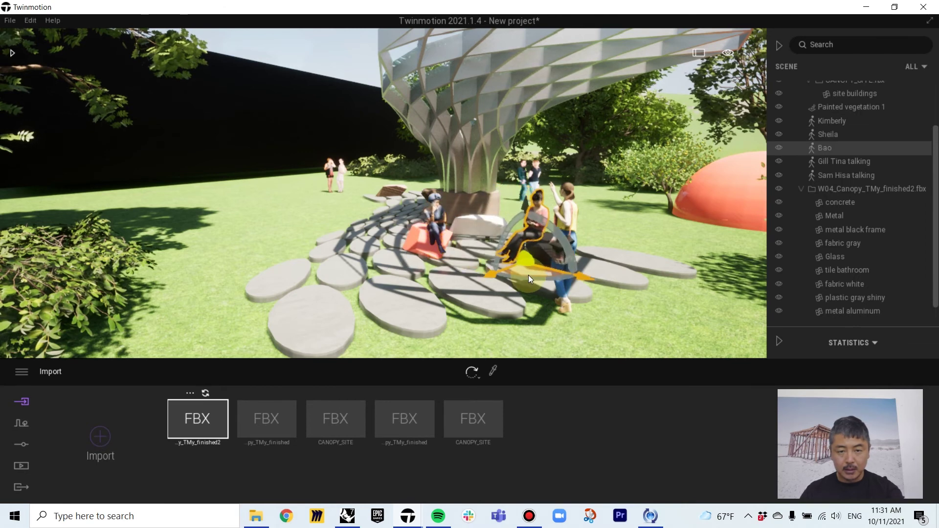
Step: Move the standing figure away from the black block, out toward the edge of the stepping stones
left_click(573, 225)
left_click_drag(571, 309, 615, 336)
mouse_move(514, 264)
right_mouse_down()
mouse_move(411, 235)
mouse_move(411, 179)
mouse_move(379, 179)
mouse_move(403, 180)
mouse_move(395, 157)
mouse_move(389, 175)
mouse_move(372, 175)
mouse_move(370, 184)
mouse_move(507, 261)
right_mouse_up()
key("s")
key("w")
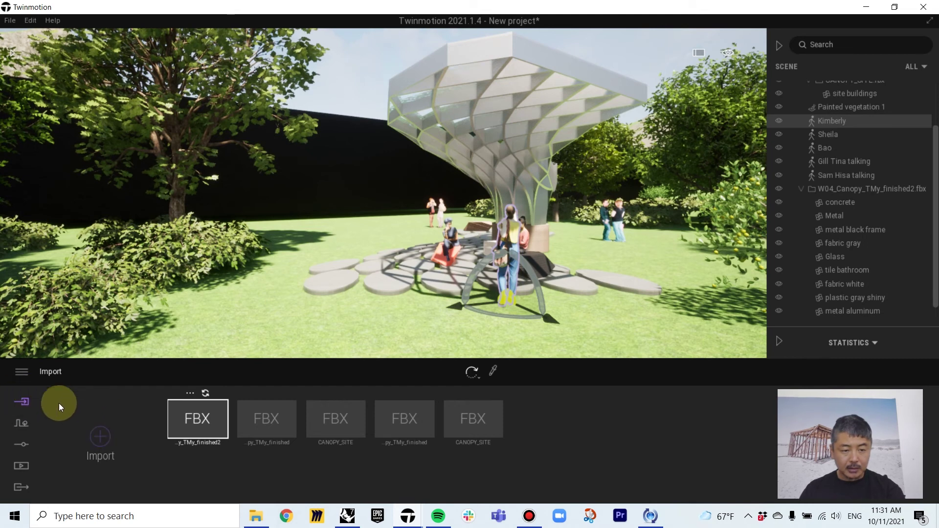
Step: Reload the imported W04_Canopy_TMy_finished2 FBX to bring in the re-exported Rhino model
left_click(206, 394)
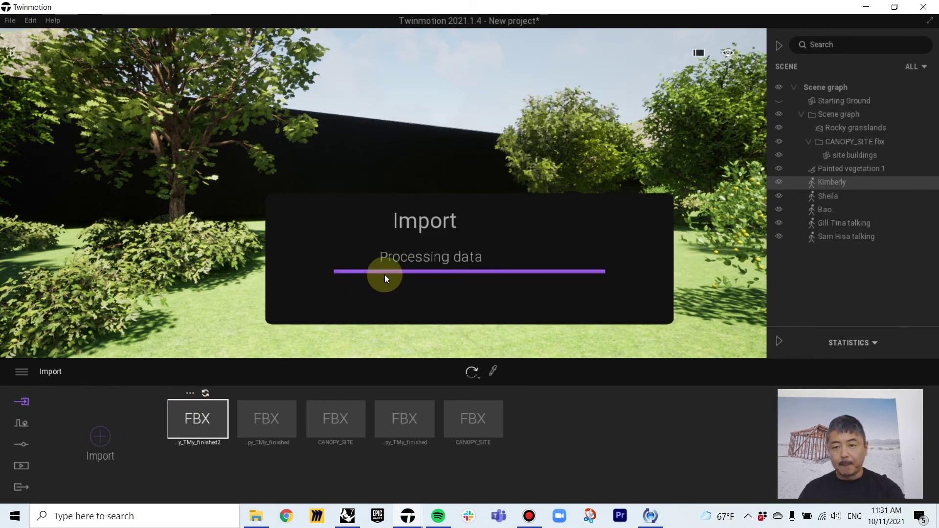
right_click_drag(575, 174, 748, 193)
right_click_drag(382, 221, 198, 215)
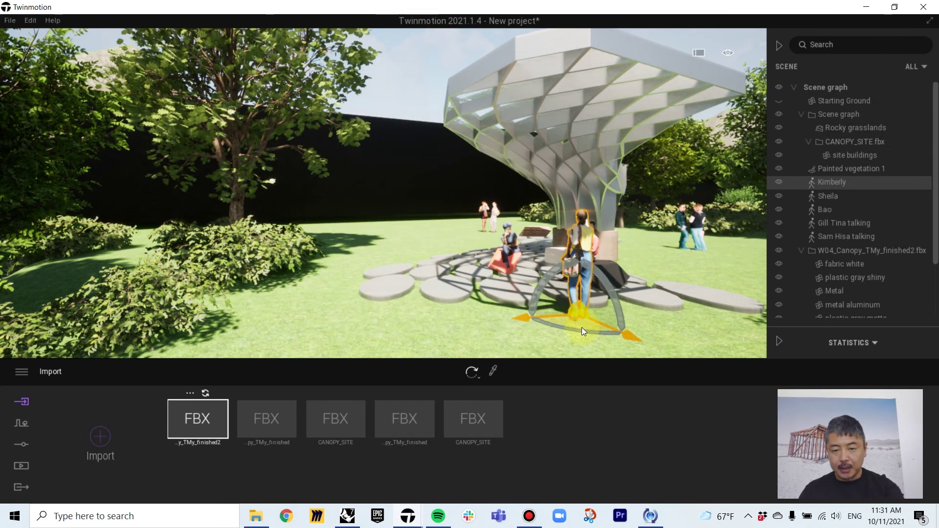
Step: Move the standing figure clear of the seated woman onto the open lawn in front of the stones, and deselect it
left_click_drag(582, 331, 648, 356)
mouse_move(553, 178)
right_mouse_down()
mouse_move(577, 168)
mouse_move(545, 173)
mouse_move(555, 178)
right_mouse_up()
left_click(404, 69)
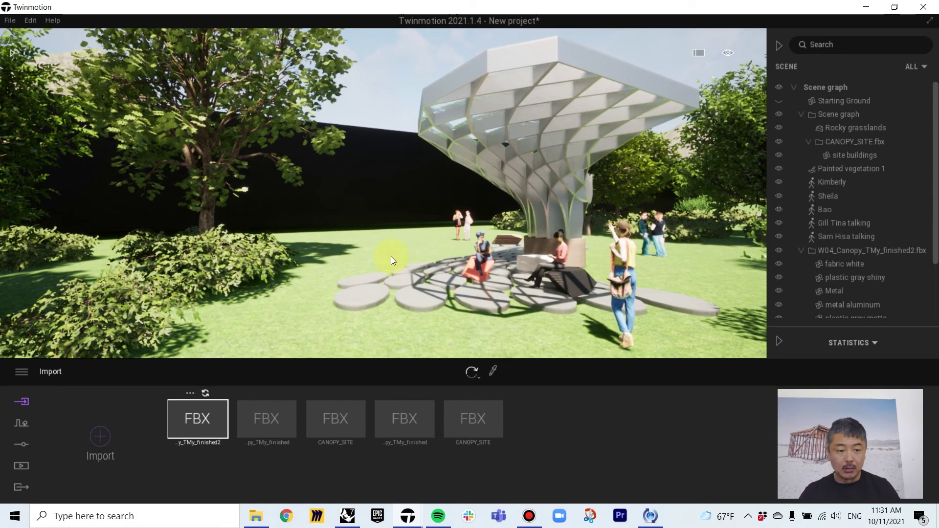
Step: Create two still images: one of the current canopy view and one showing the whole canopy from its long side
left_click(21, 466)
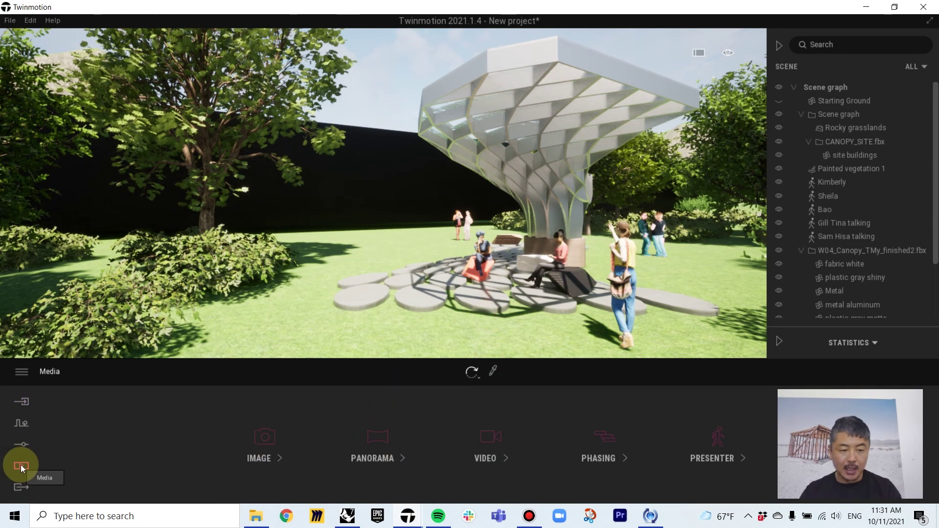
left_click(260, 440)
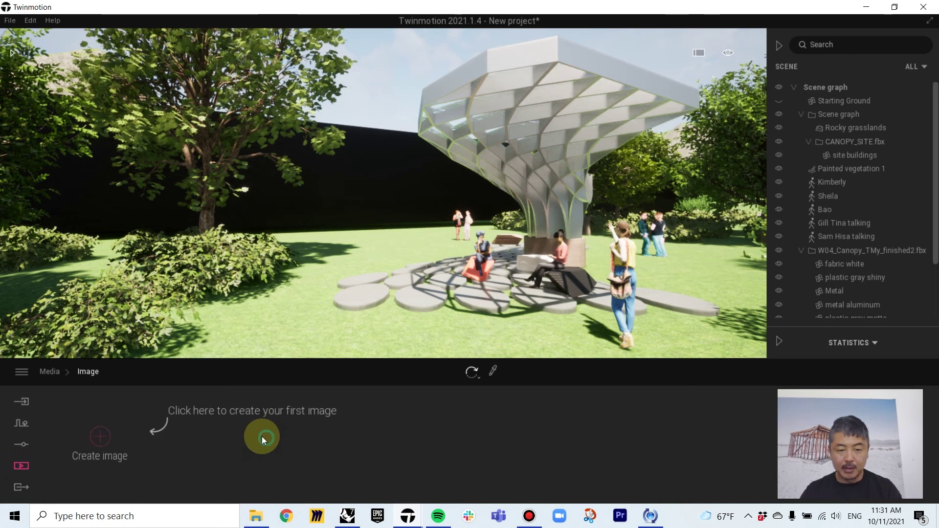
left_click(101, 439)
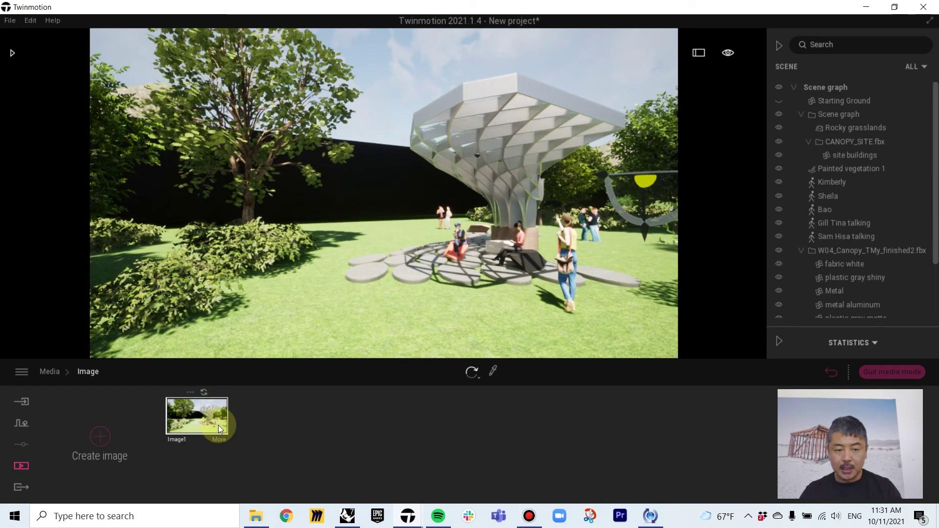
right_click_drag(521, 267, 627, 236)
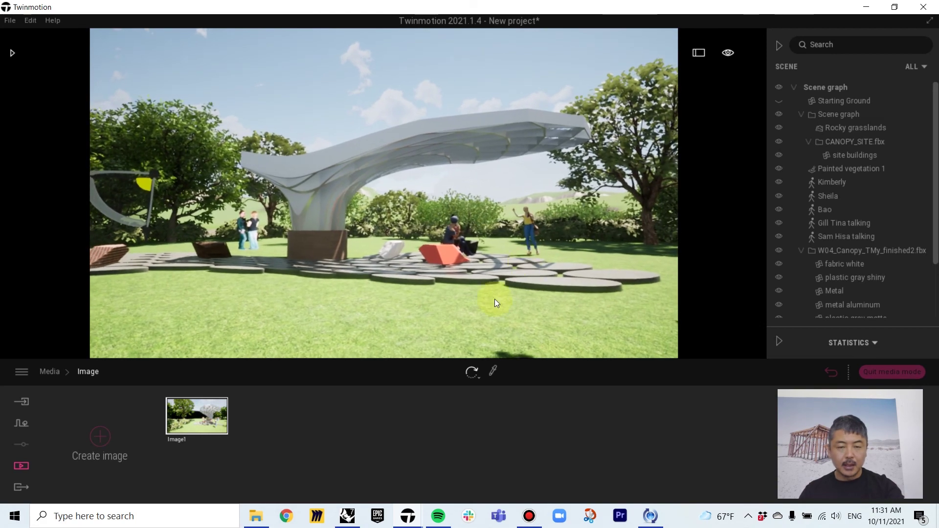
left_click(98, 437)
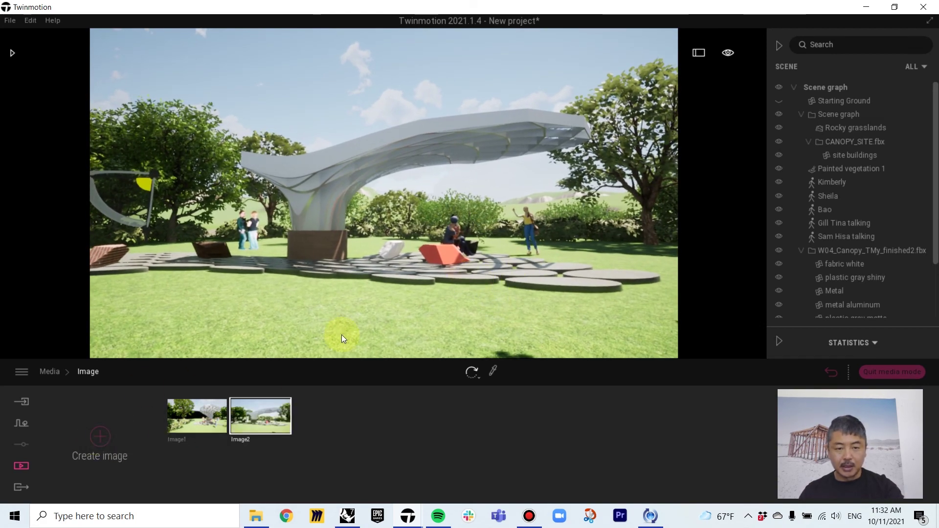
Step: Create a third still image framing a close-up of the two seated figures under the canopy lattice
right_click_drag(342, 335, 565, 294)
key("d")
key("w")
key("a")
key("w")
key("e")
key("q")
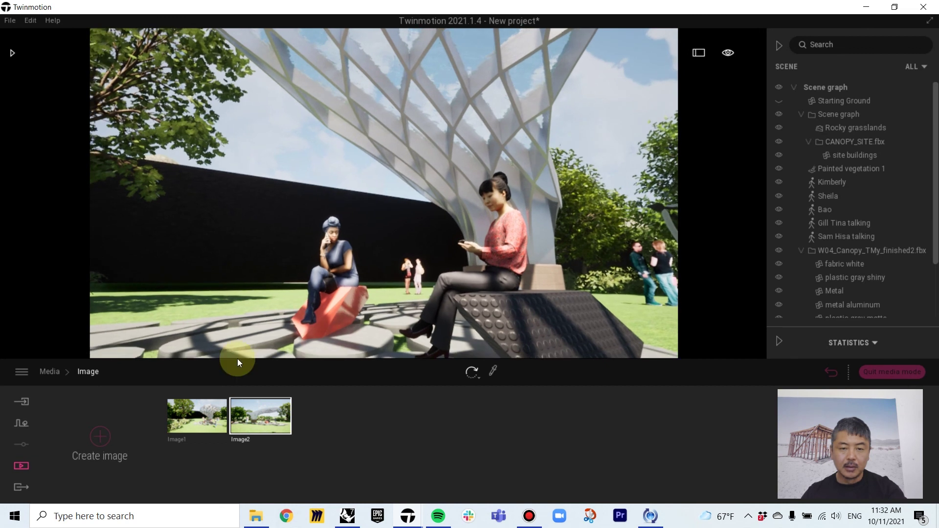
left_click(94, 436)
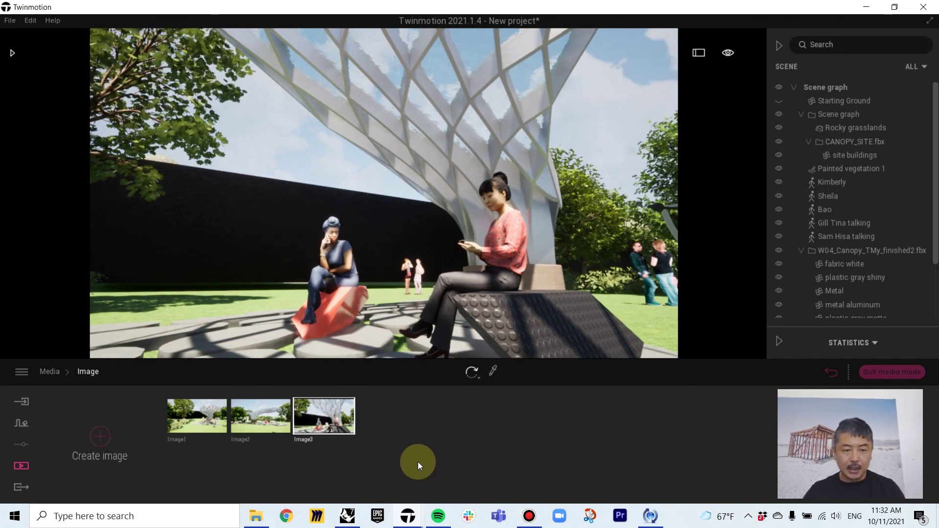
Step: Select Image1, Image2 and Image3 as the still images for export
left_click(23, 488)
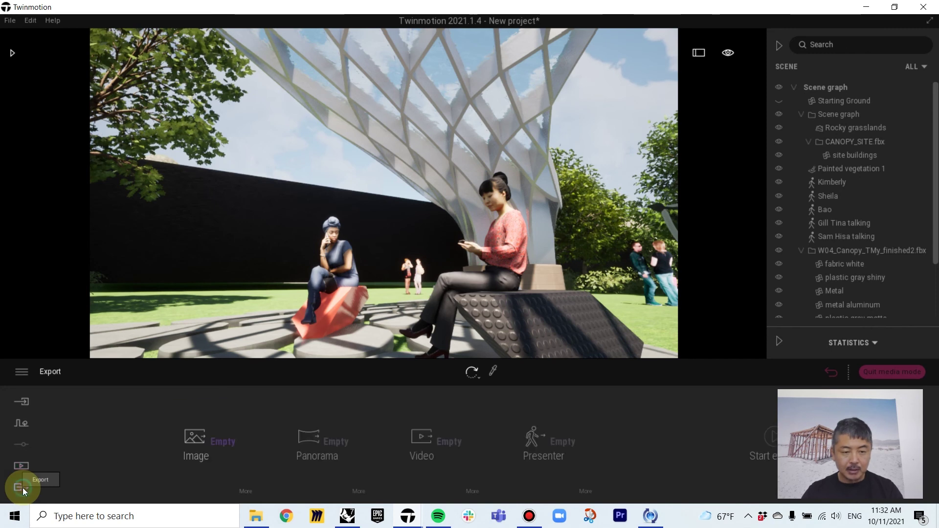
left_click(215, 441)
left_click(88, 242)
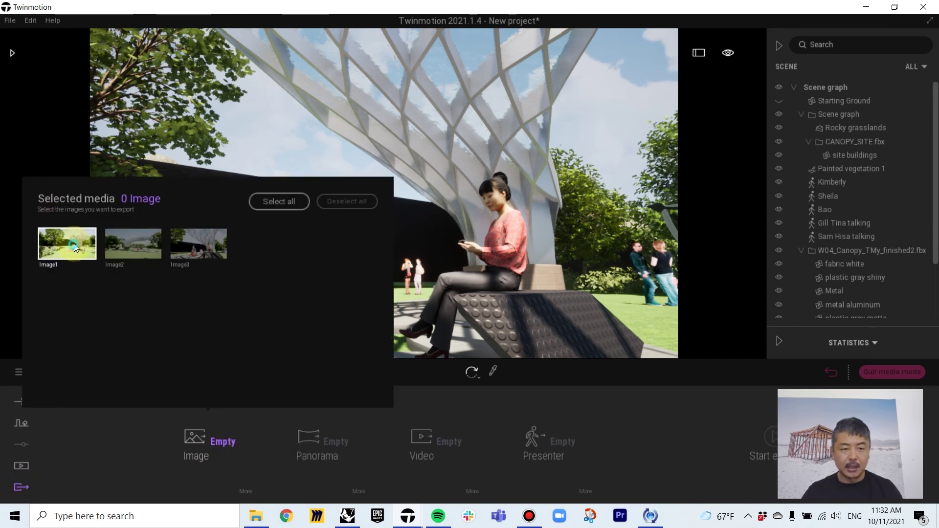
left_click(146, 245)
left_click(198, 243)
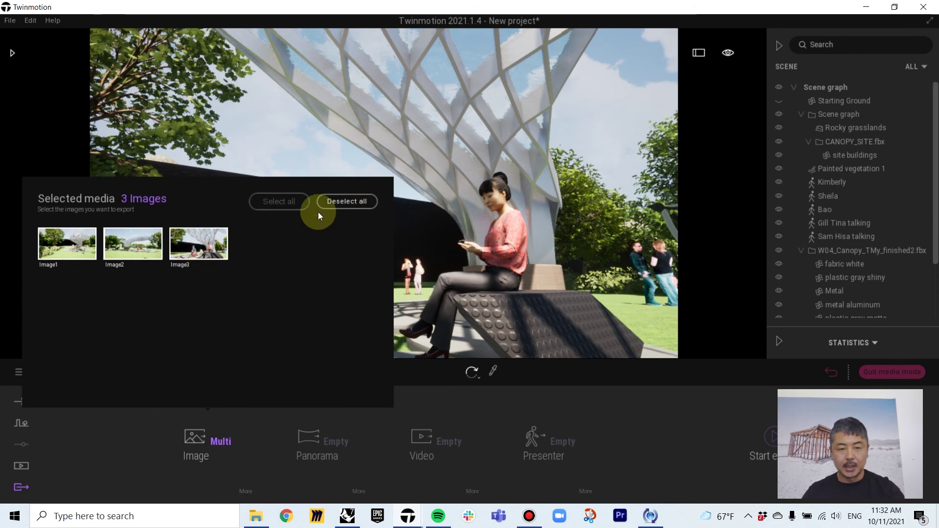
left_click(145, 166)
Step: Start the export and browse to the 2021FA folder inside Dropbox's ACCD folder as the destination
left_click(767, 439)
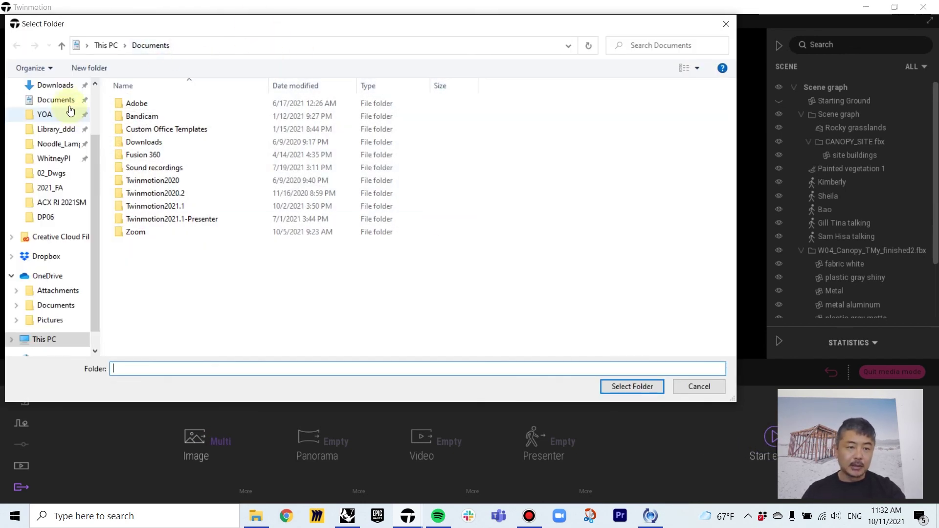
left_click(70, 111)
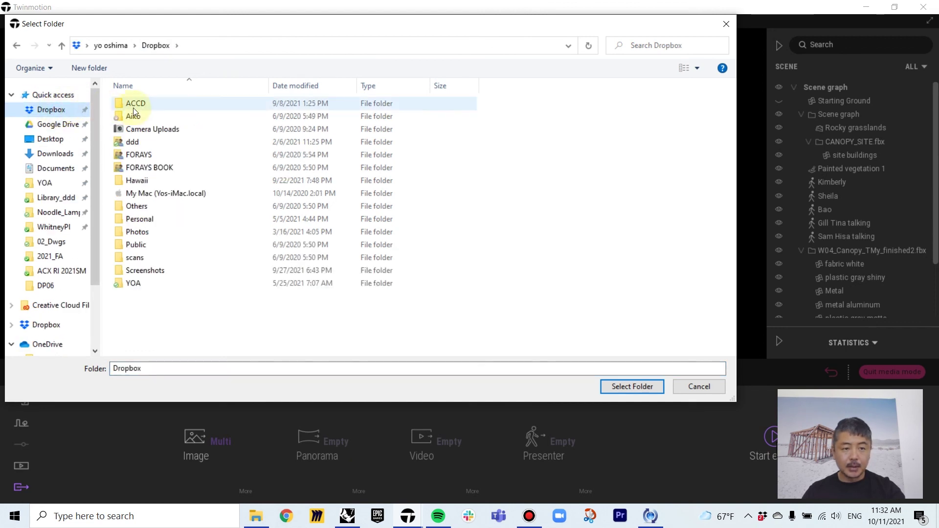
double_click(143, 104)
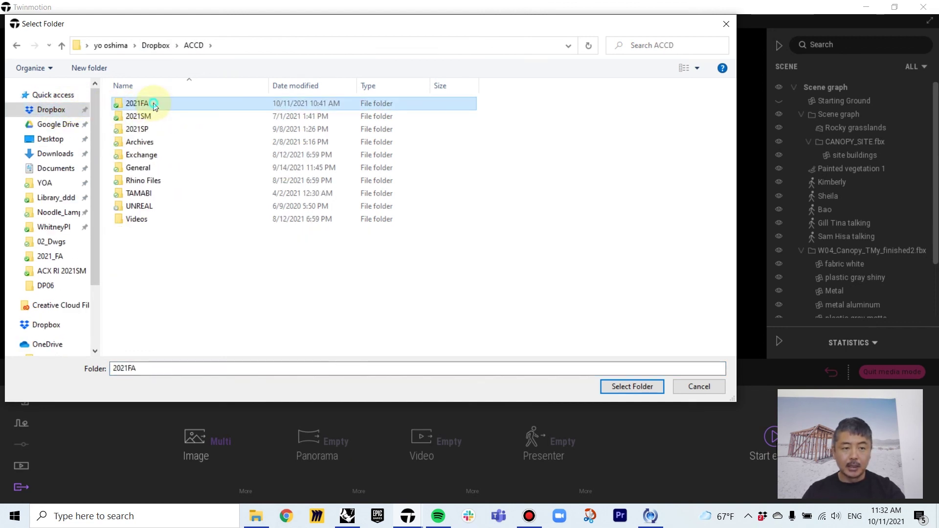
double_click(152, 105)
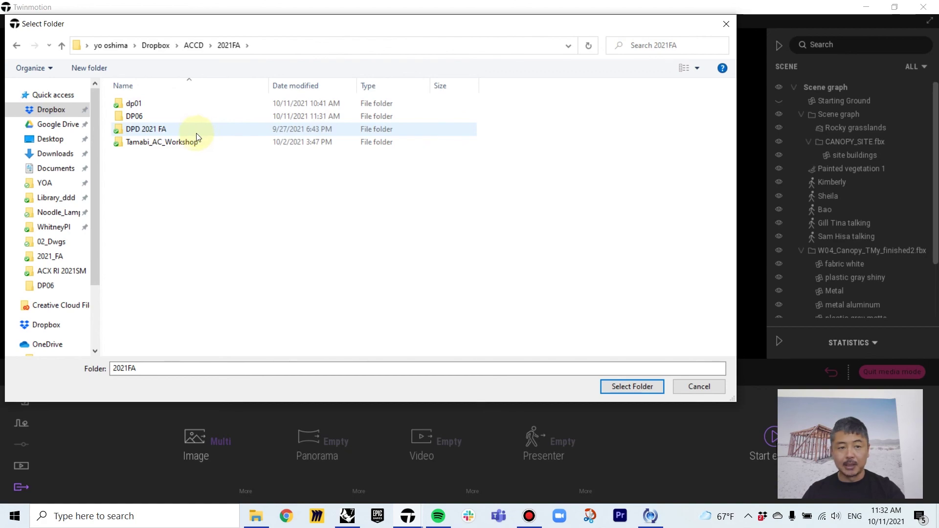